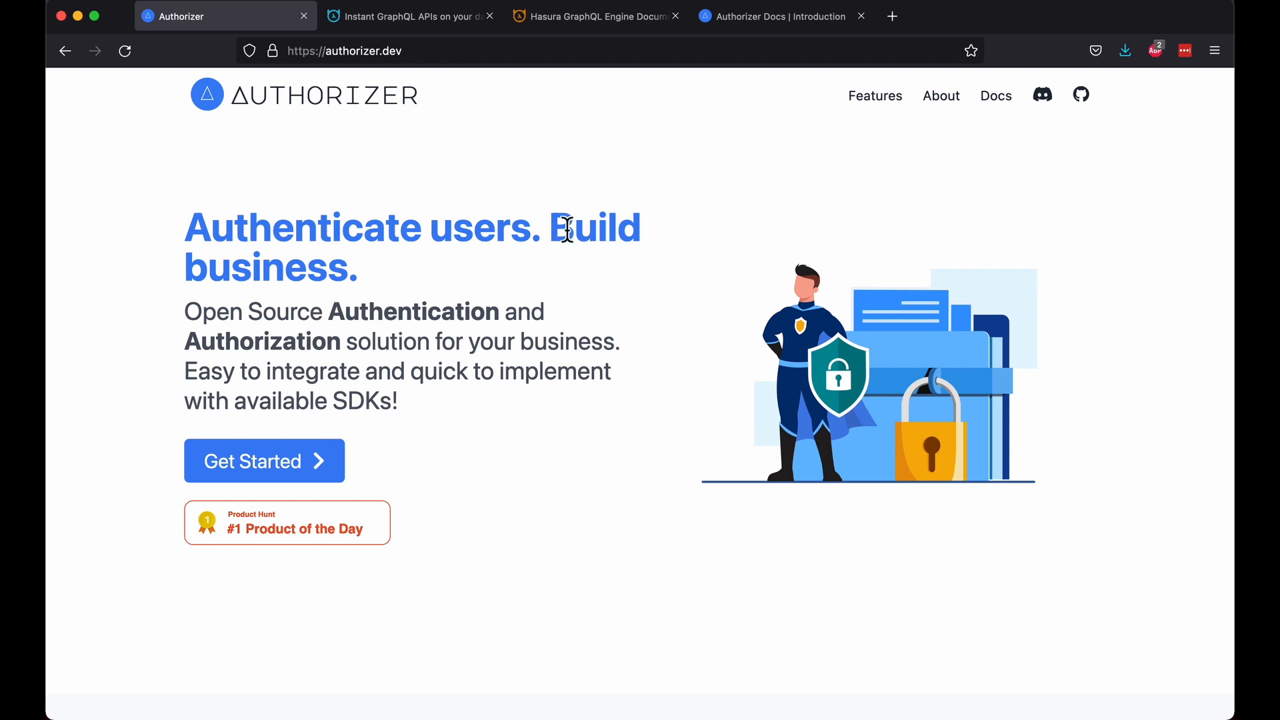
Step: Compare the Authorizer and hasura.io home pages, then bring up the Hasura GraphQL Engine documentation
click(420, 27)
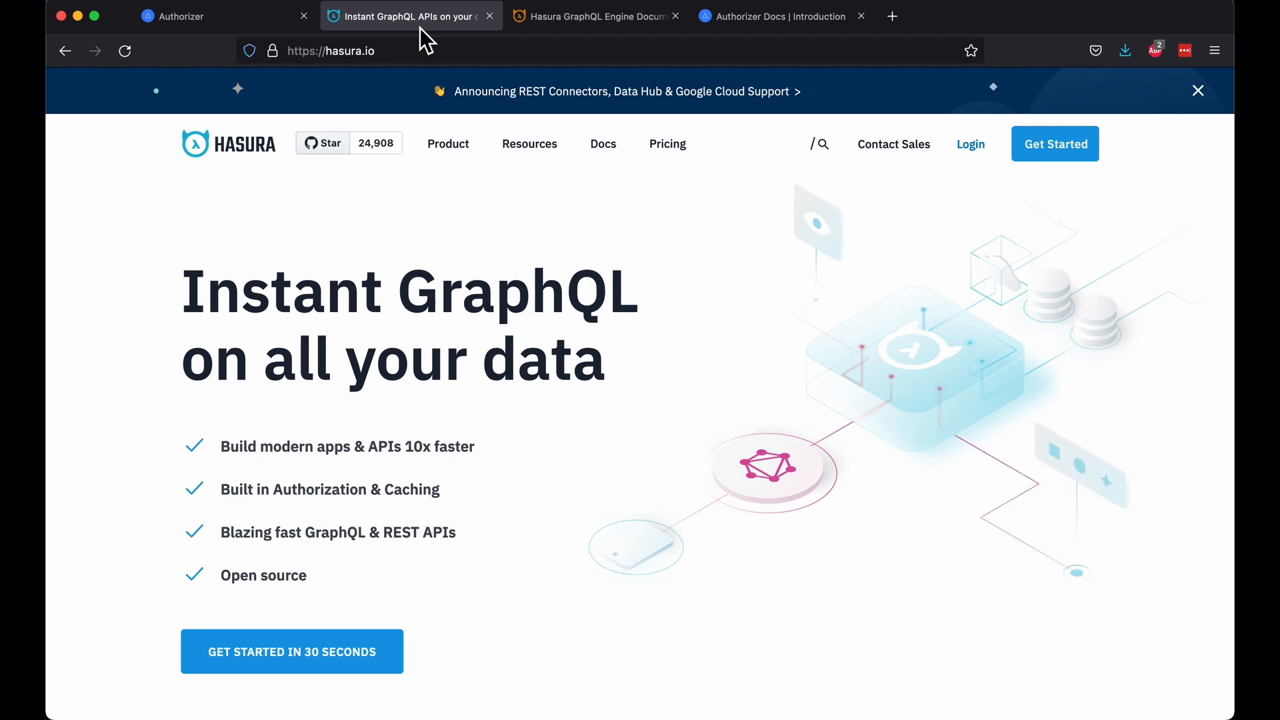
click(220, 20)
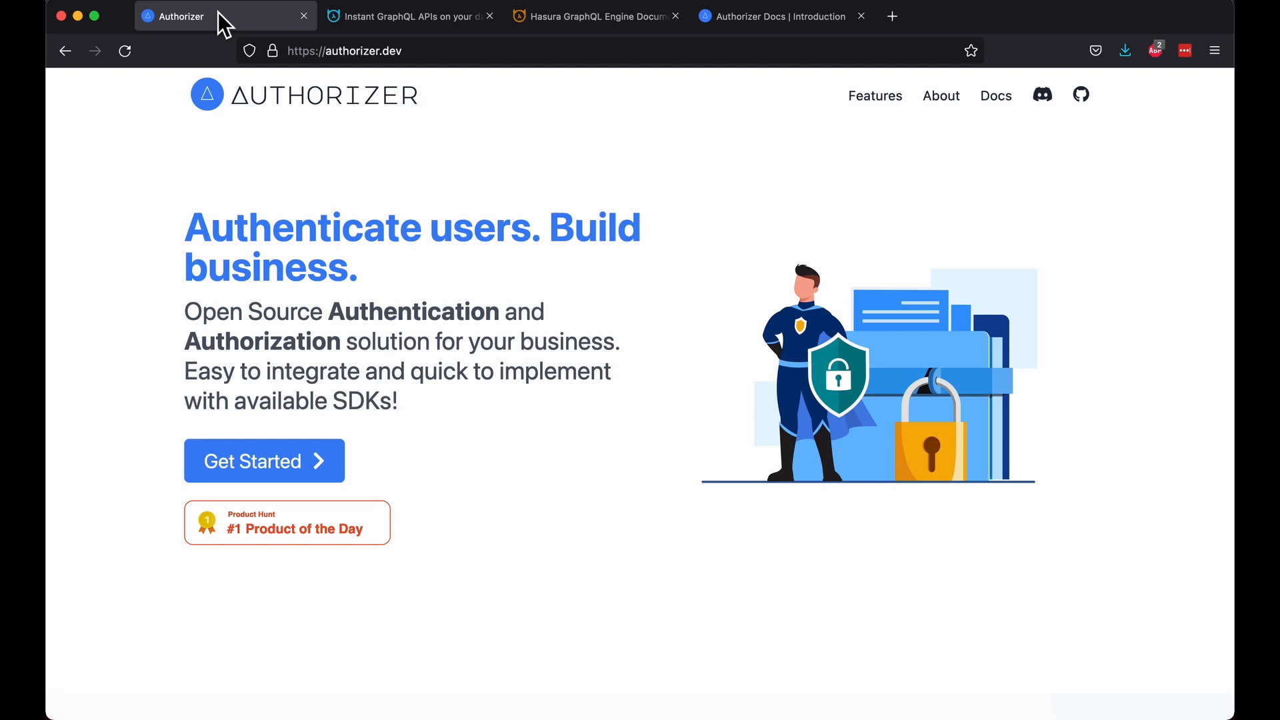
click(385, 27)
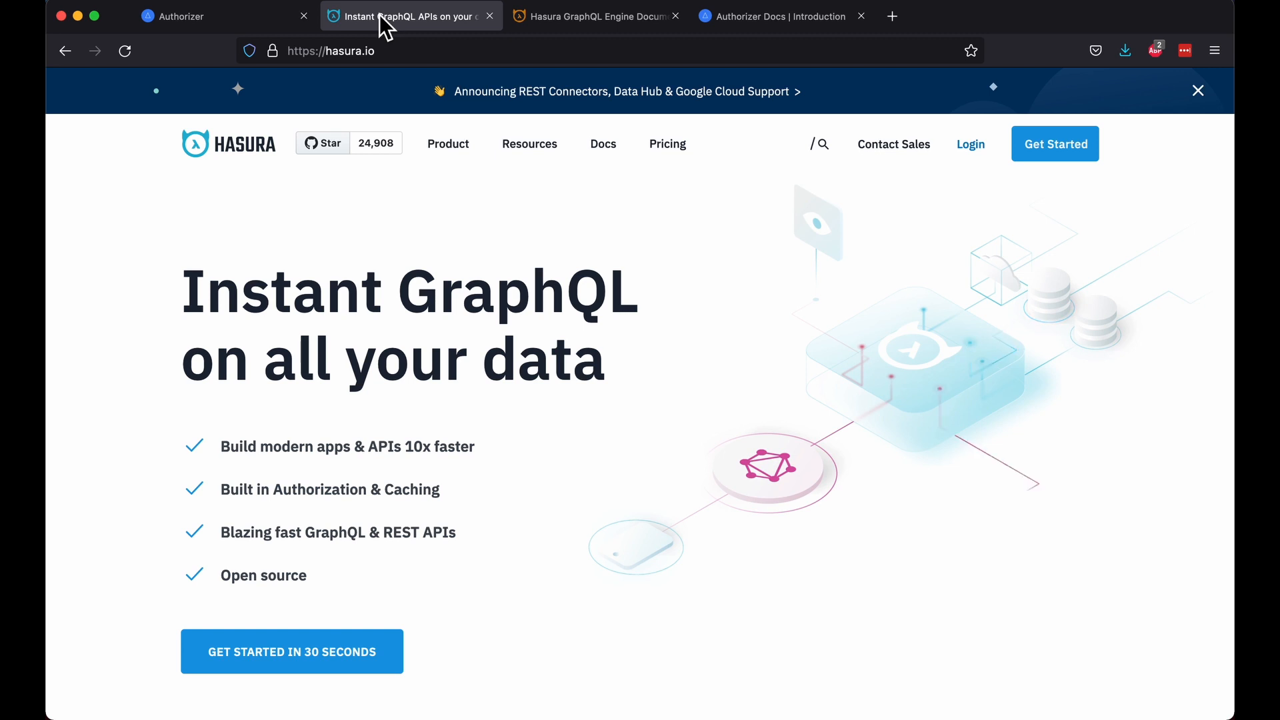
click(610, 26)
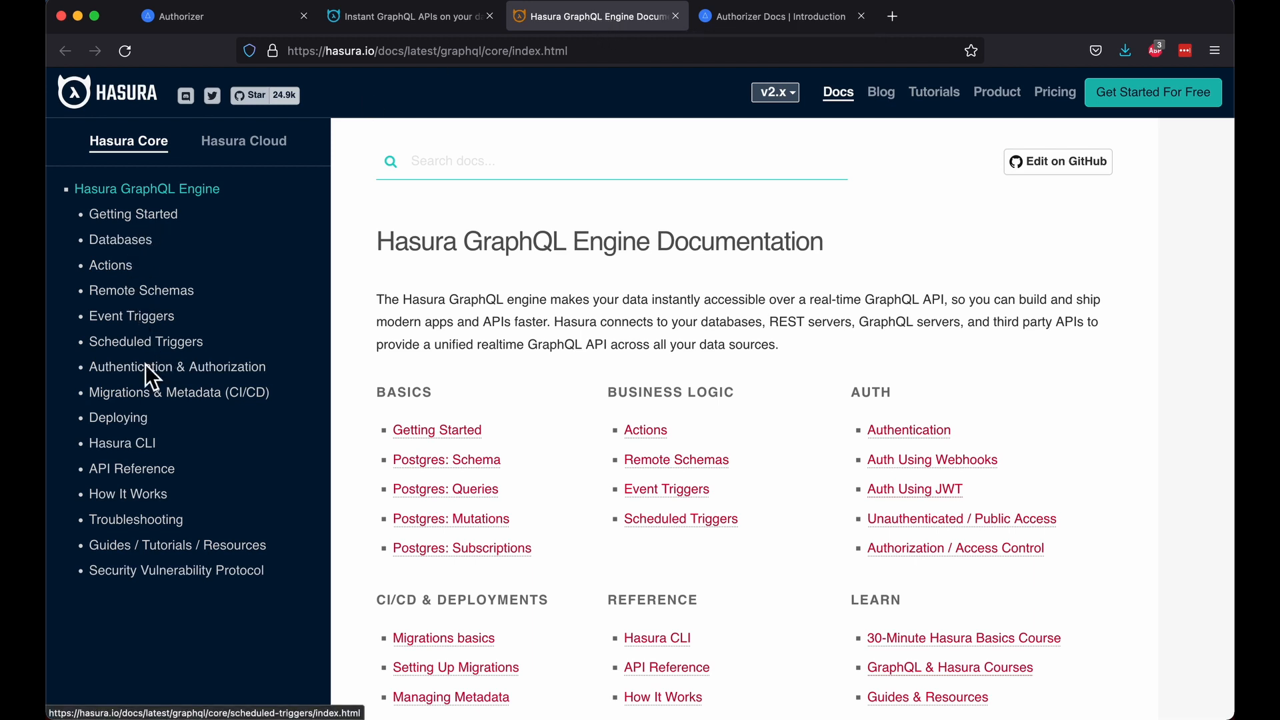
Step: Open the Deploying > Deployment guides > Using Heroku page in the Hasura docs
click(117, 419)
click(154, 445)
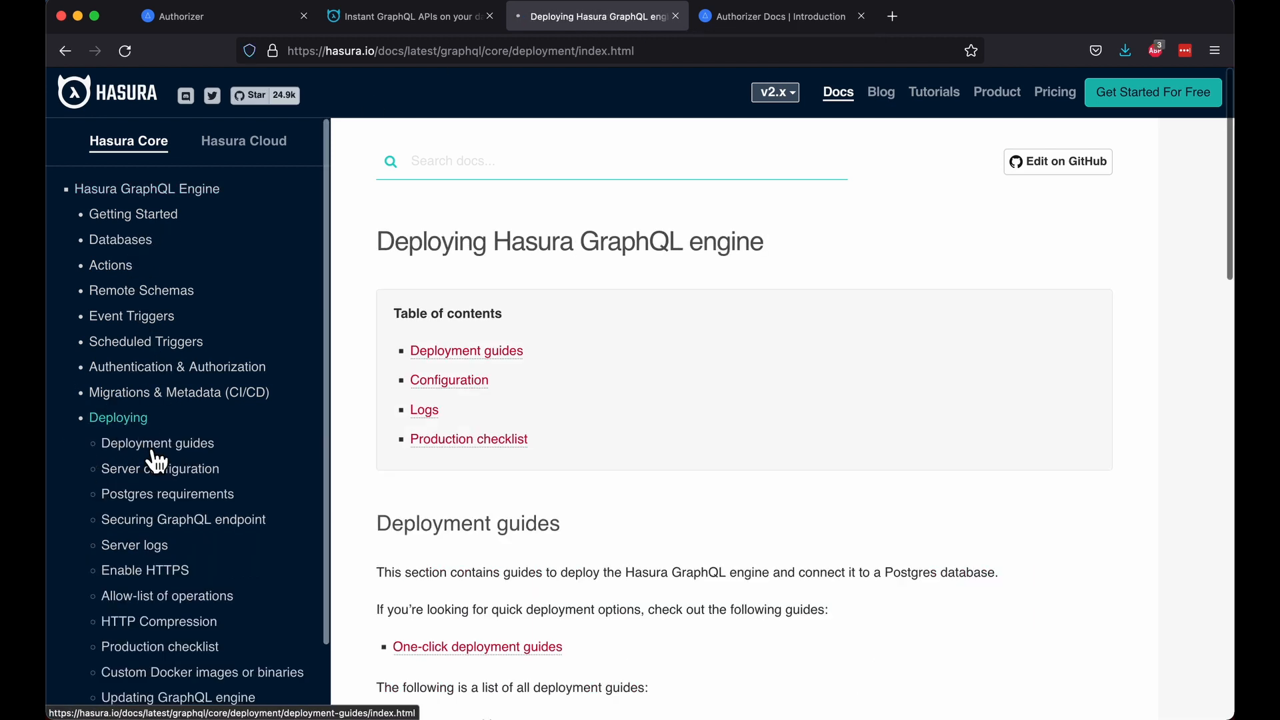
click(163, 547)
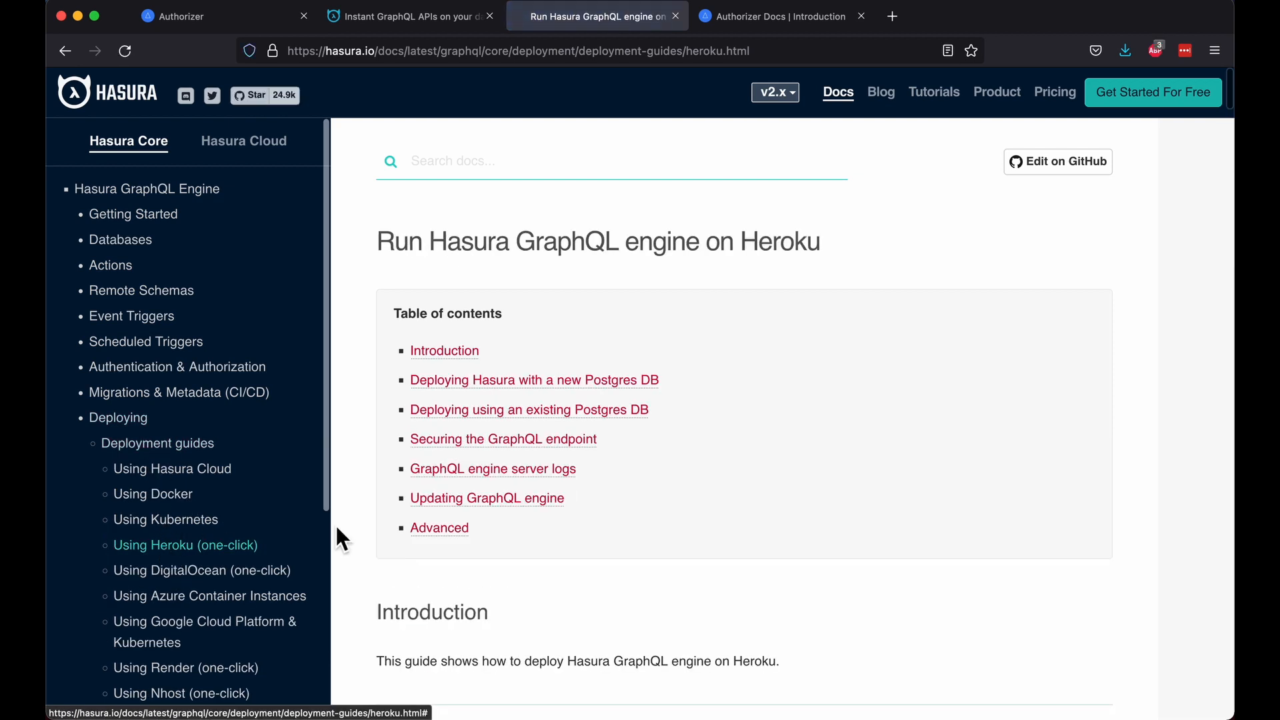
scroll(543, 578, down, 10)
Step: Deploy Hasura to Heroku as app 'authorizer-hasura-demo' and go to its management page
click(498, 465)
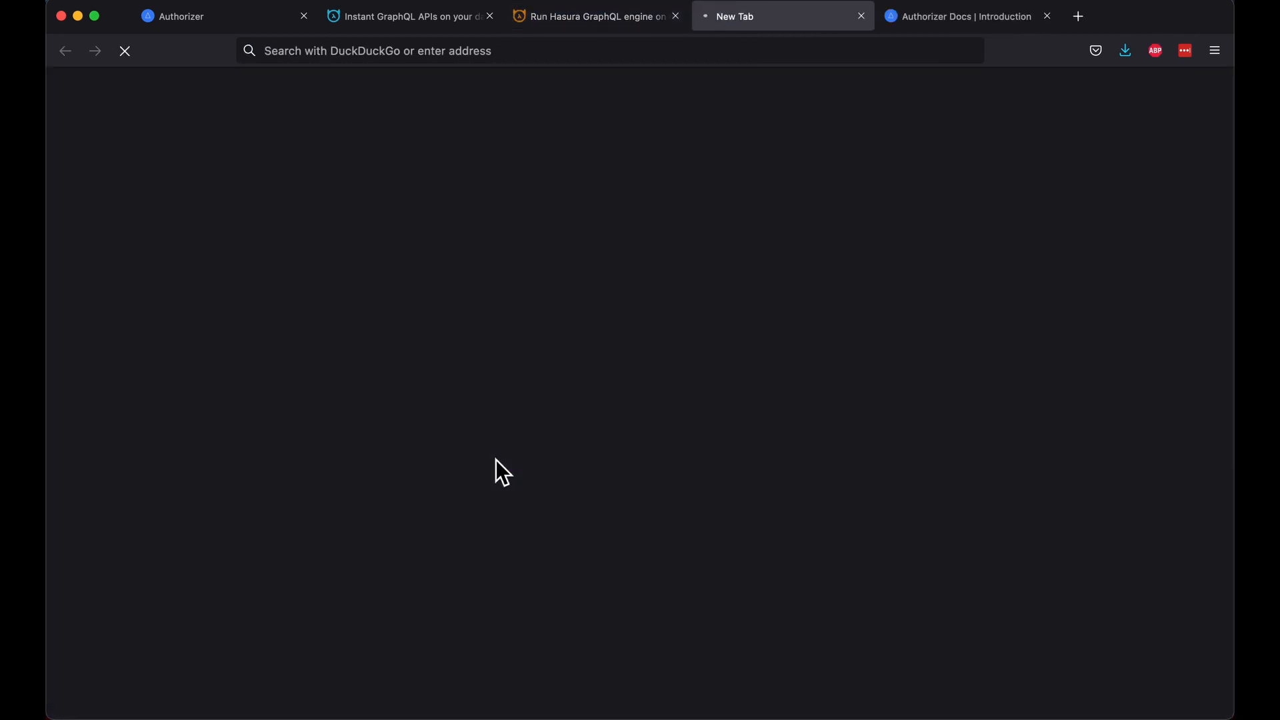
click(591, 383)
text(authorizer)
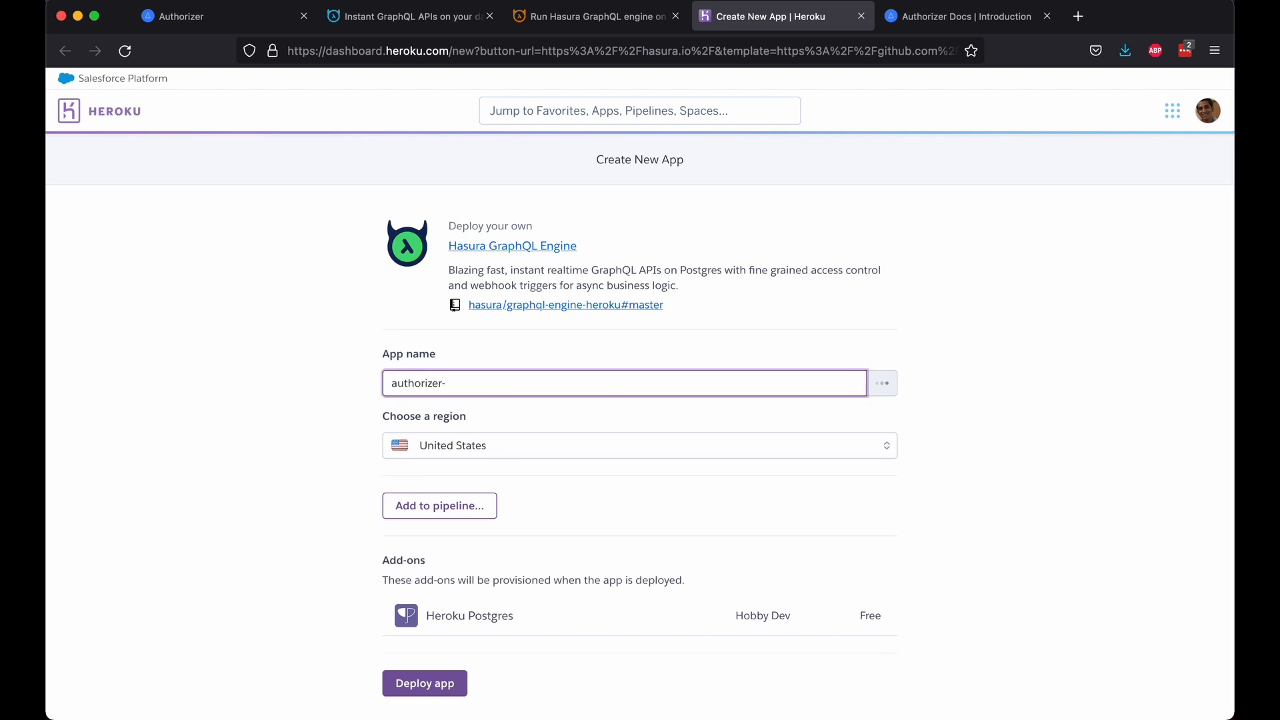
text(-hasura-demo)
scroll(644, 507, down, 2)
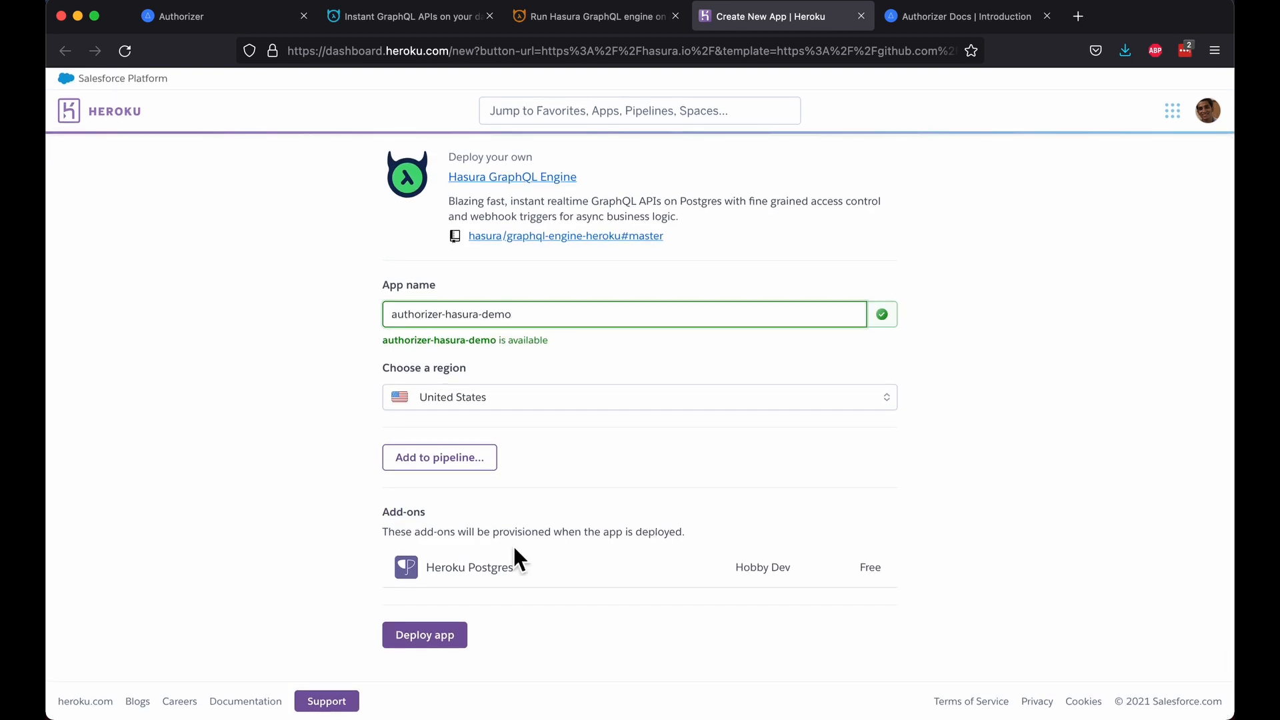
click(456, 639)
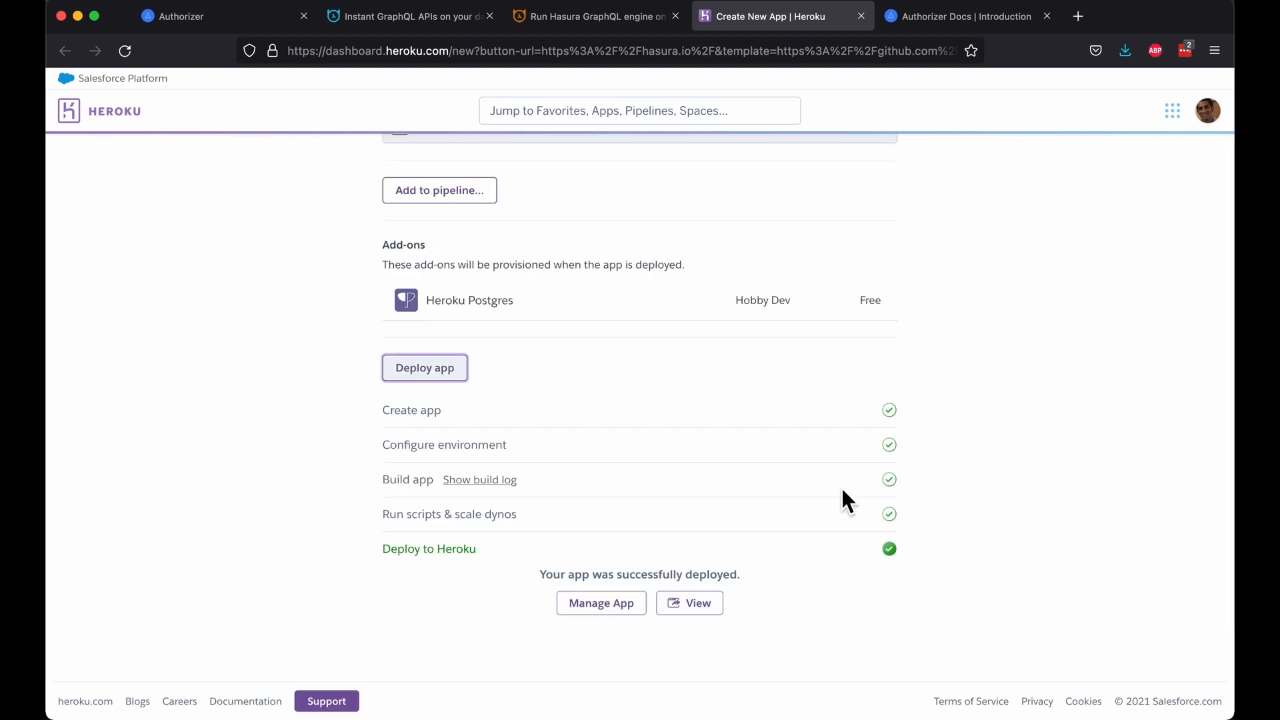
click(585, 609)
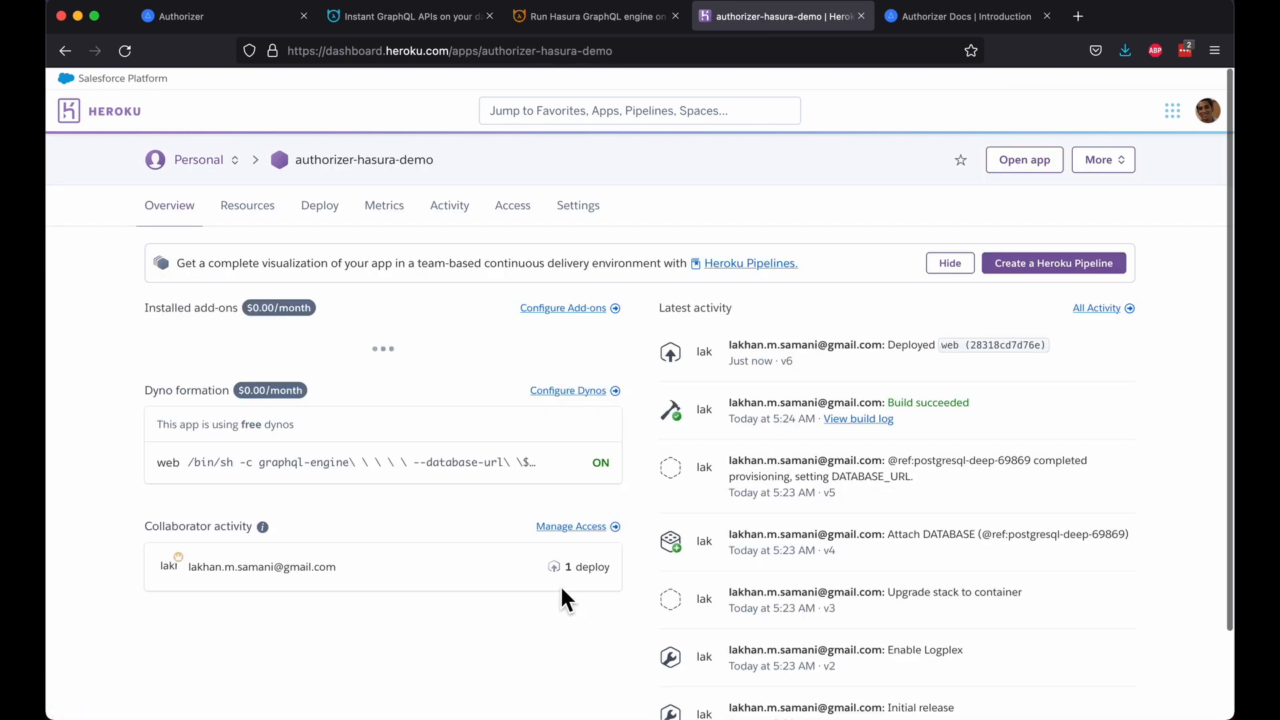
Step: Reveal authorizer-hasura-demo's config vars, copy the DATABASE_URL value, and return to the Authorizer docs
click(586, 207)
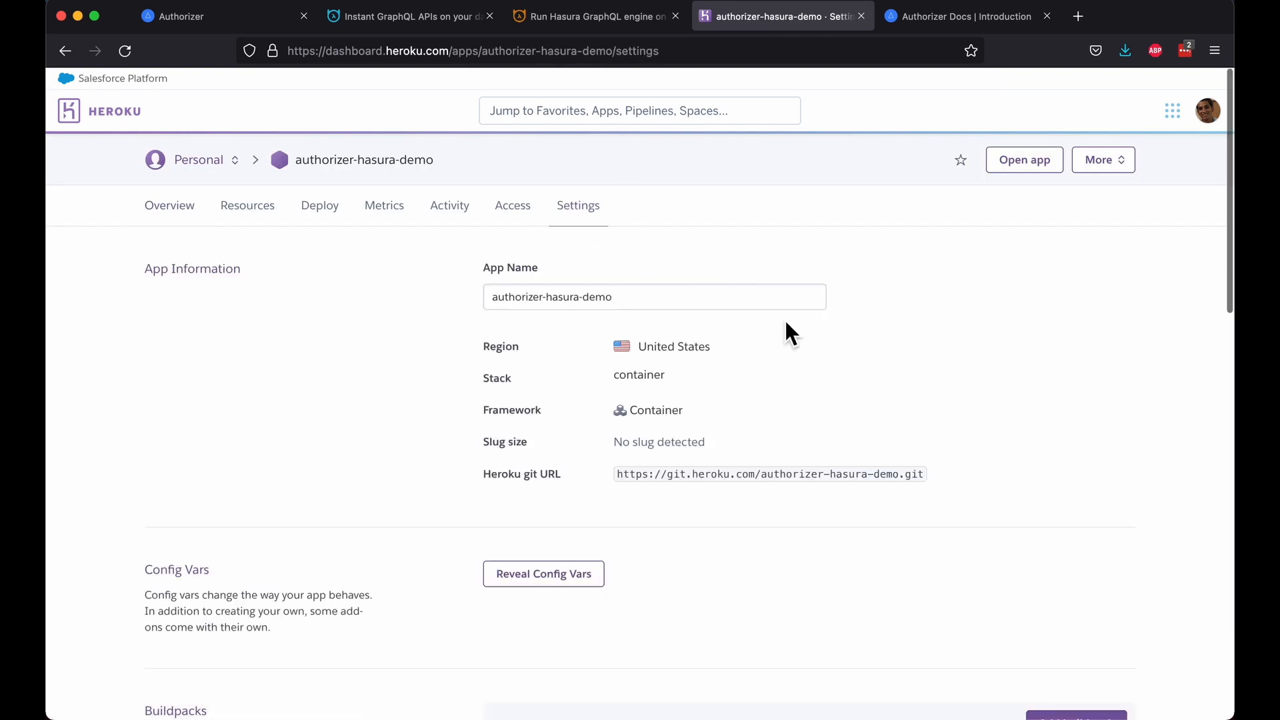
click(579, 576)
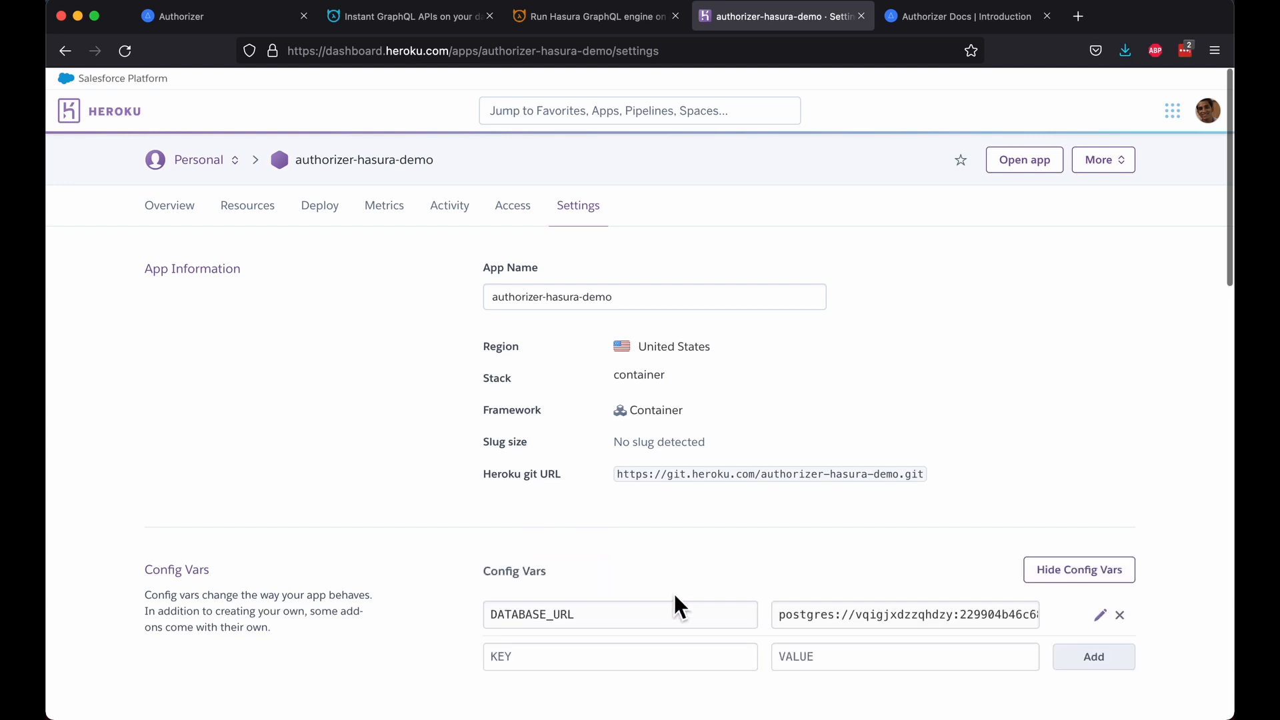
click(863, 624)
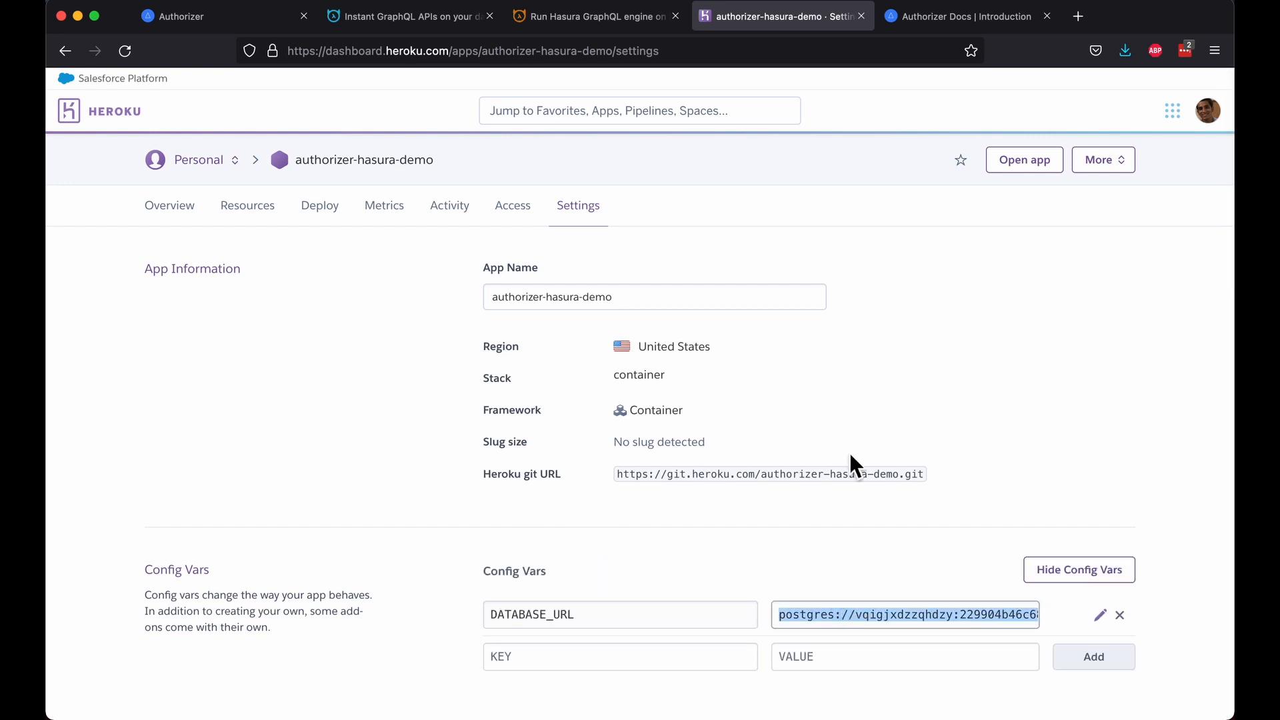
click(905, 24)
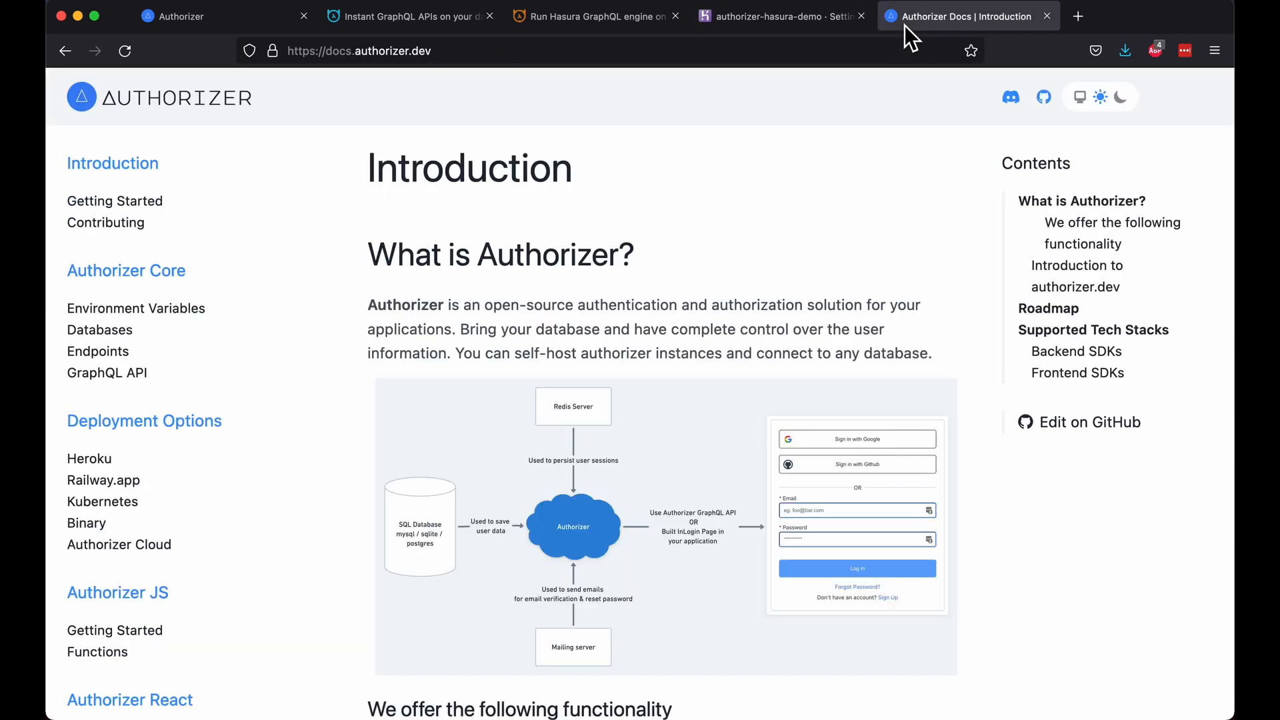
Step: Deploy Authorizer to Heroku with DATABASE_TYPE 'postgres' and the pasted Hasura DATABASE_URL
click(106, 468)
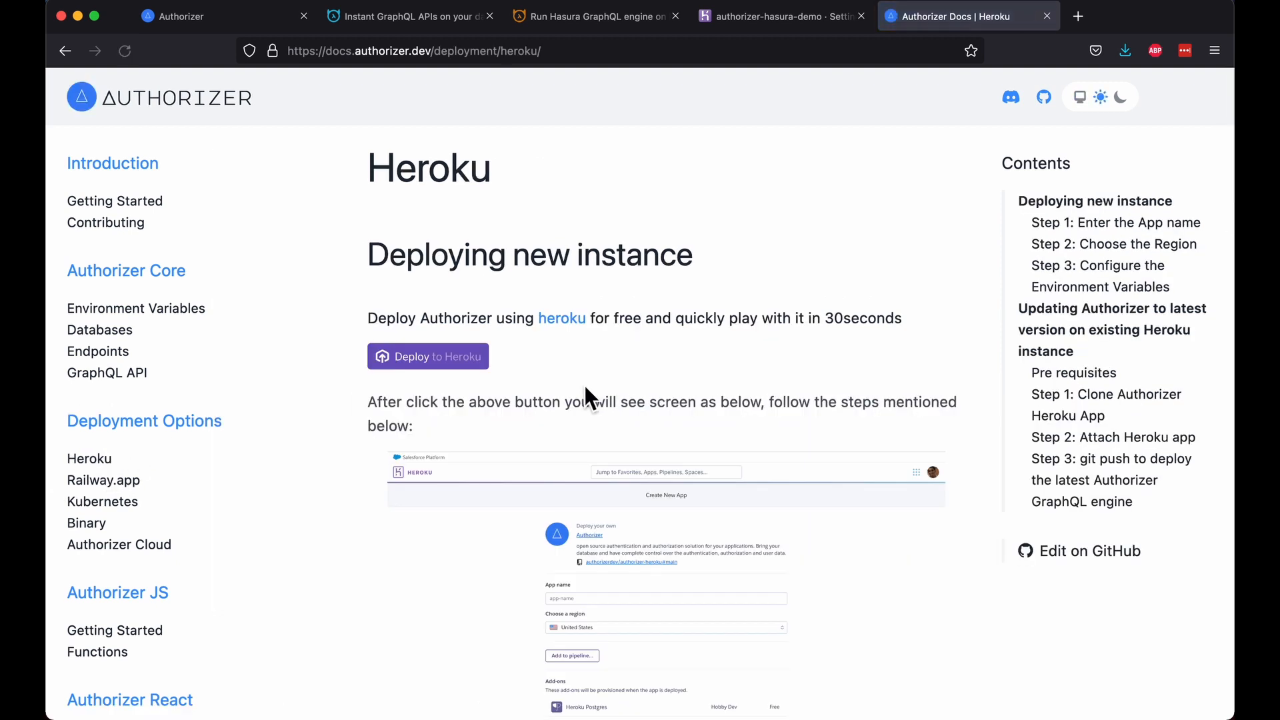
click(465, 365)
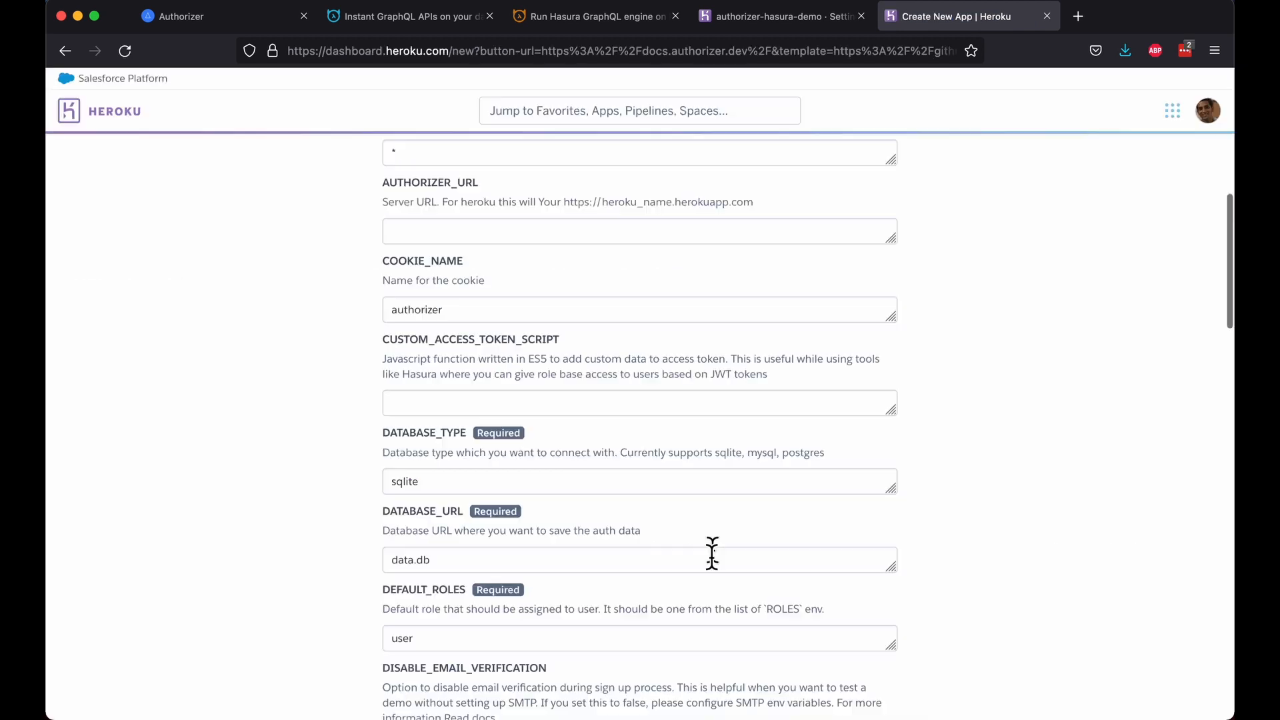
double_click(406, 483)
text(pos)
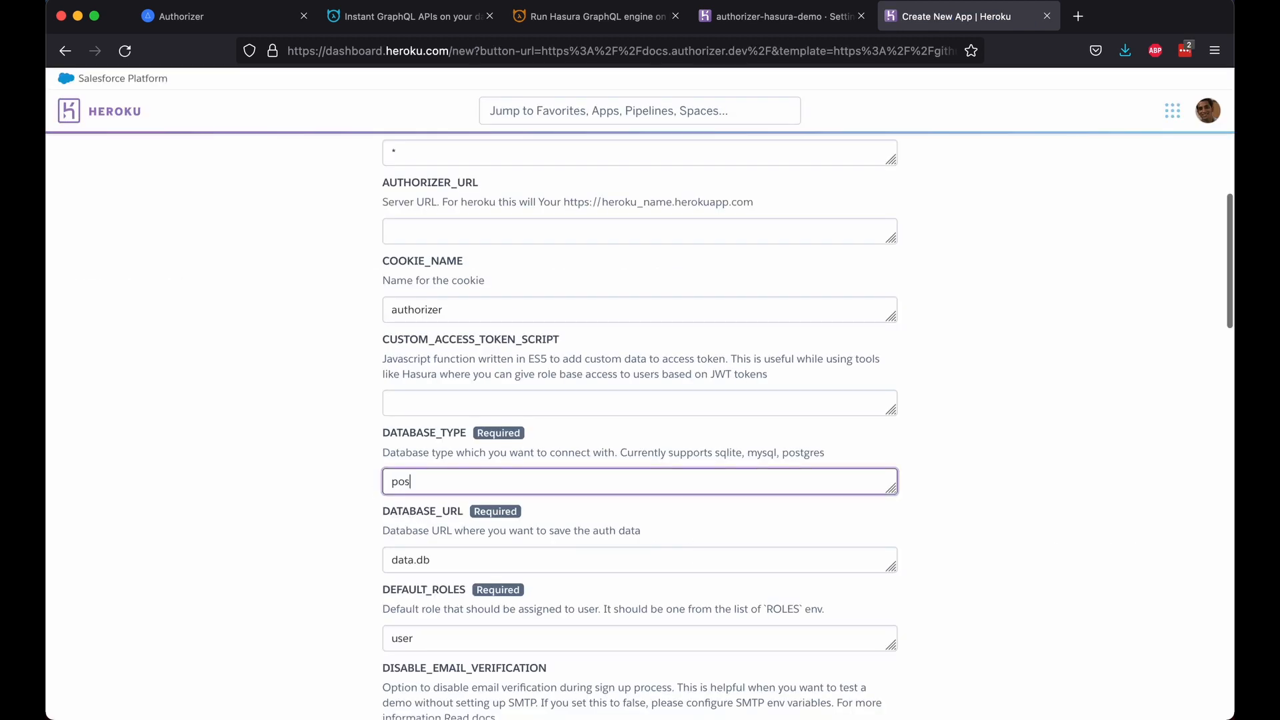
text(tgres)
click(448, 571)
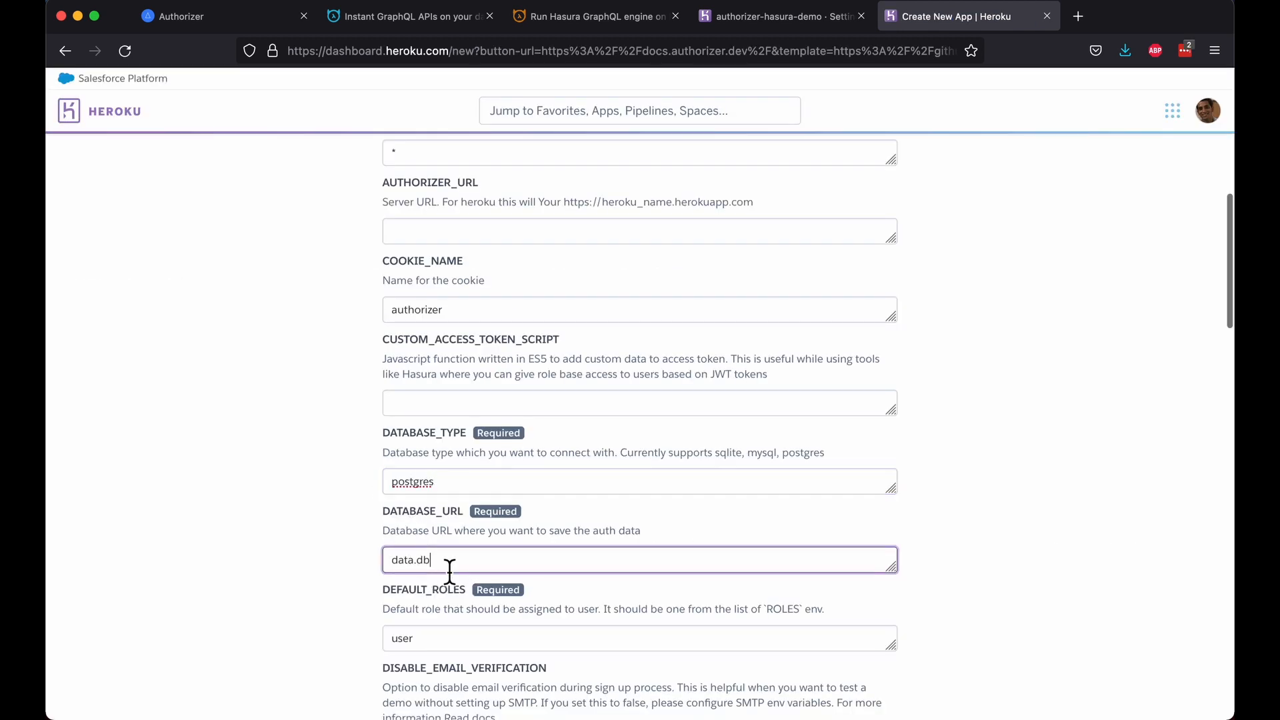
key(super+a)
key(super+v)
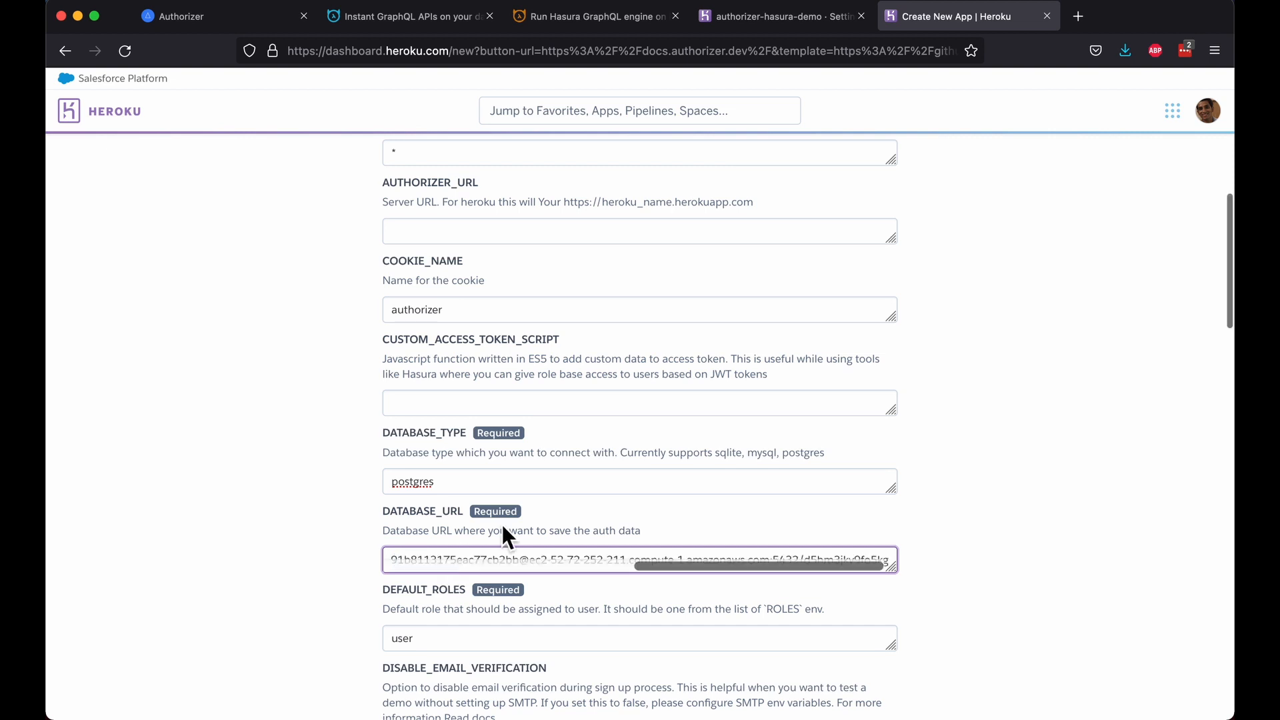
scroll(843, 514, down, 2)
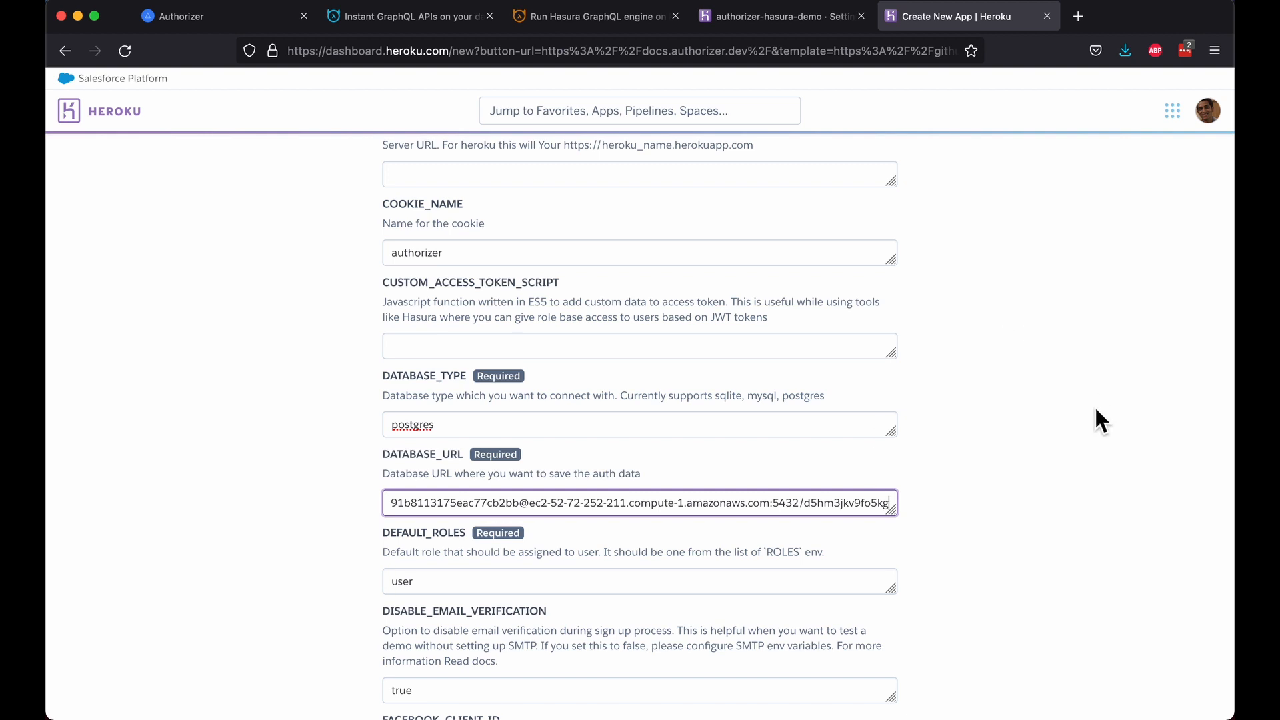
scroll(1095, 409, down, 15)
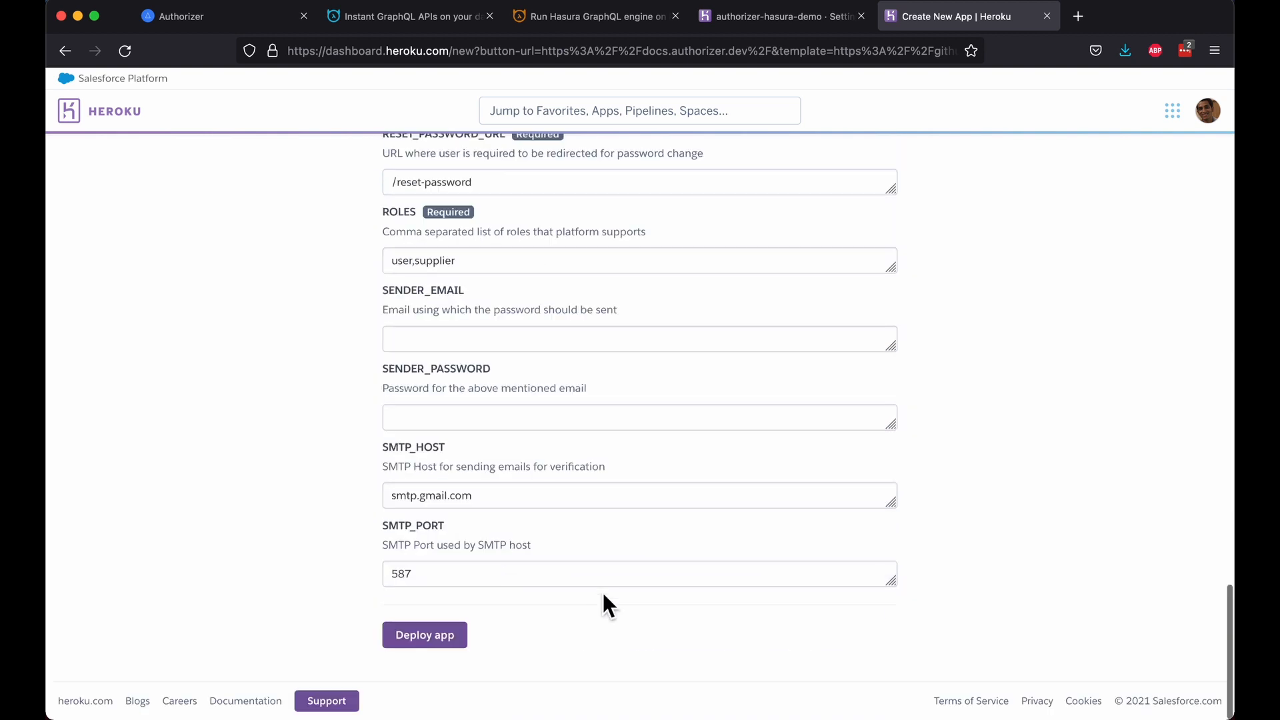
click(441, 641)
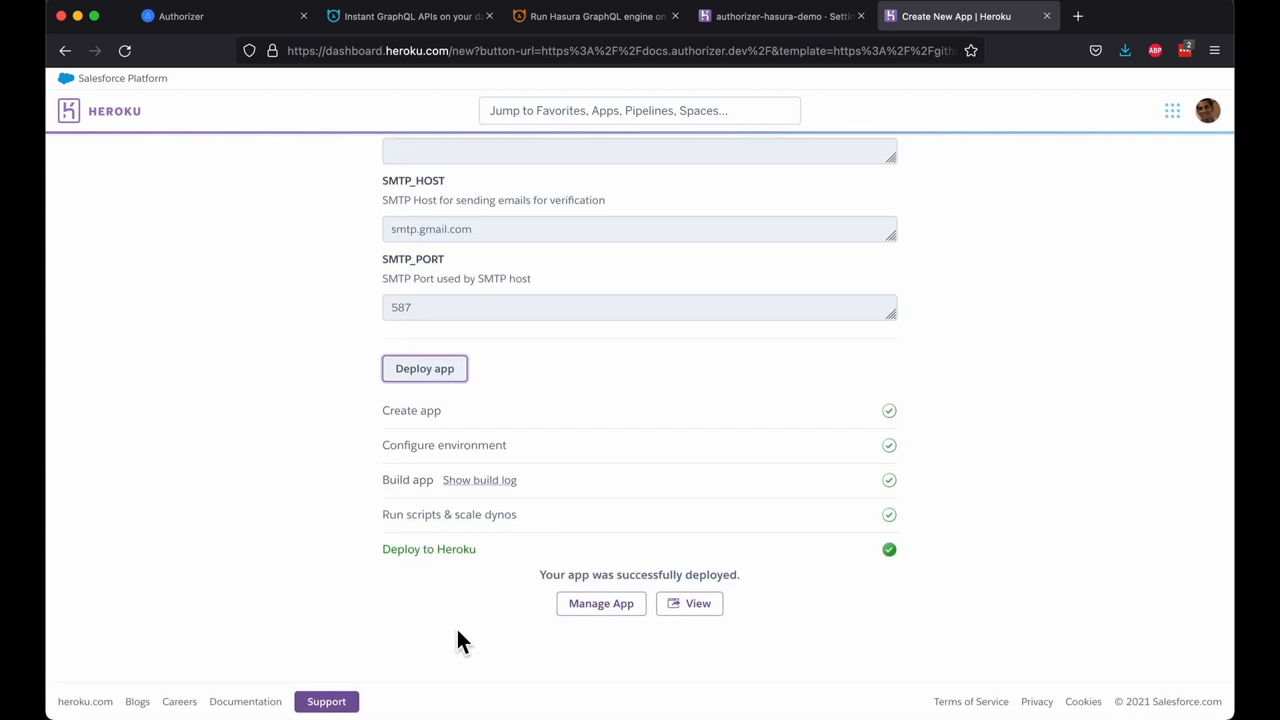
Step: Reveal the Authorizer app's config vars and select its full JWT_SECRET value
click(603, 607)
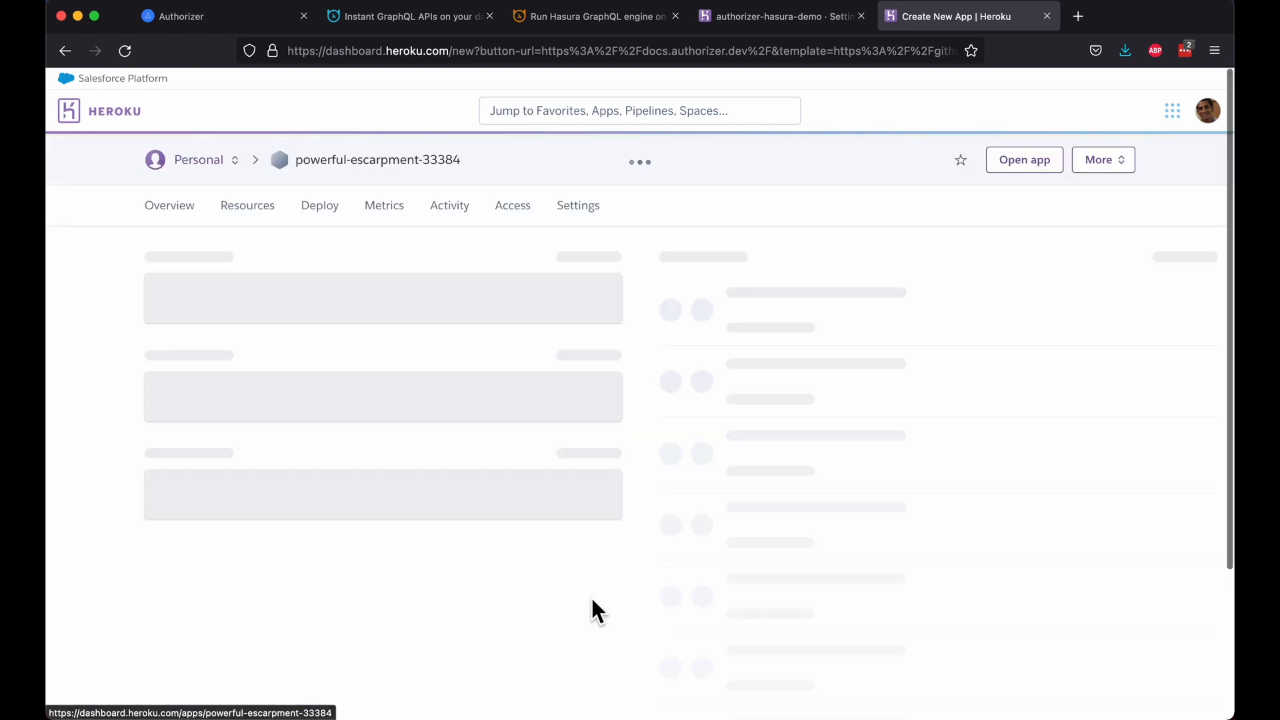
click(581, 221)
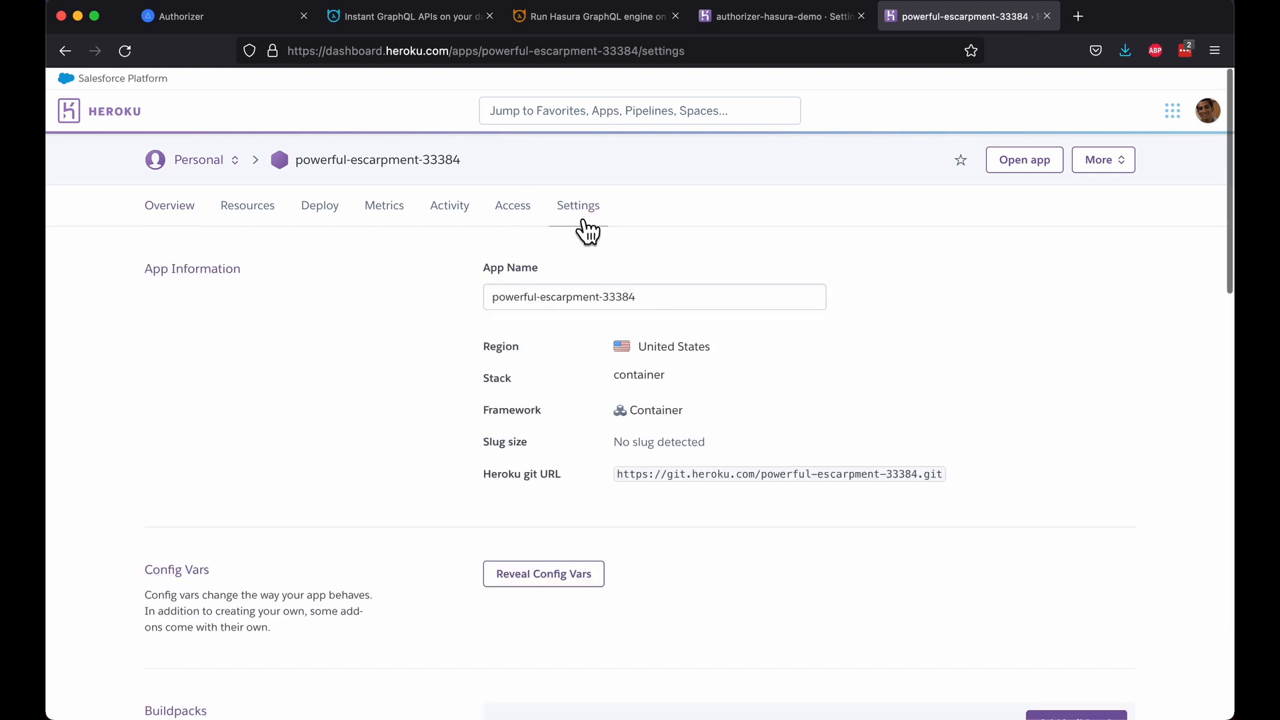
click(592, 577)
scroll(770, 533, down, 10)
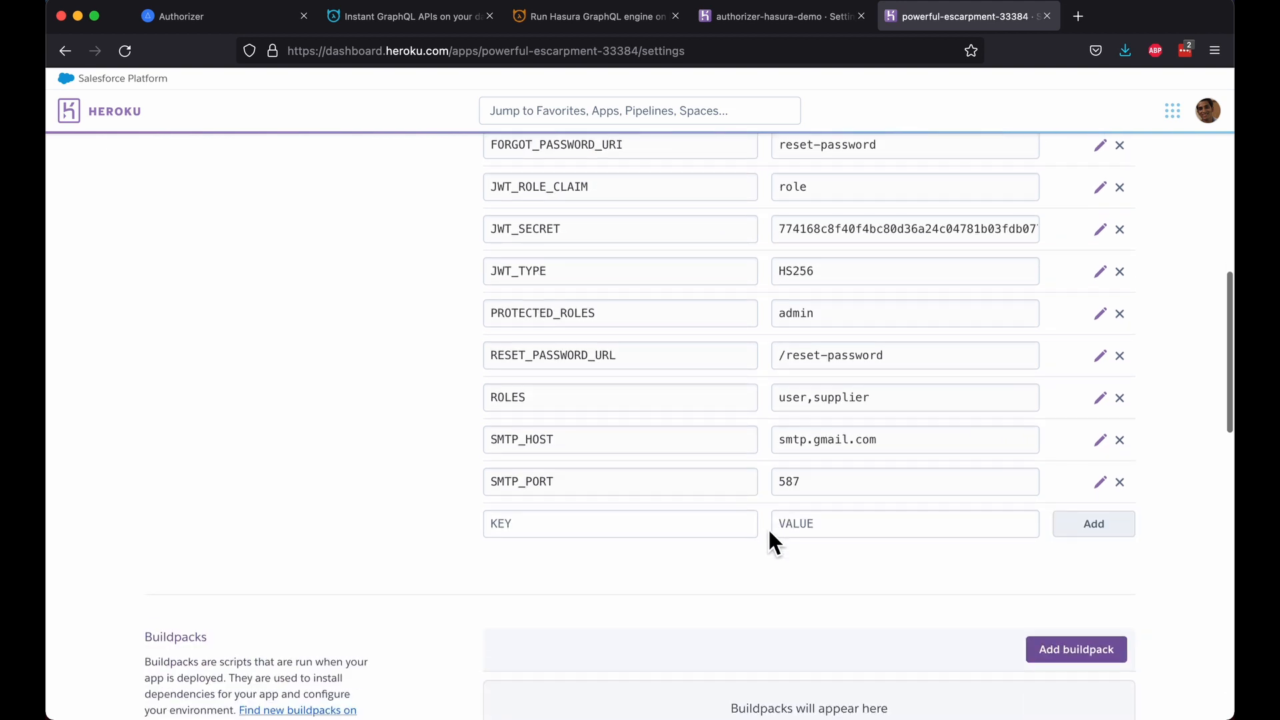
scroll(771, 534, up, 10)
scroll(771, 532, down, 5)
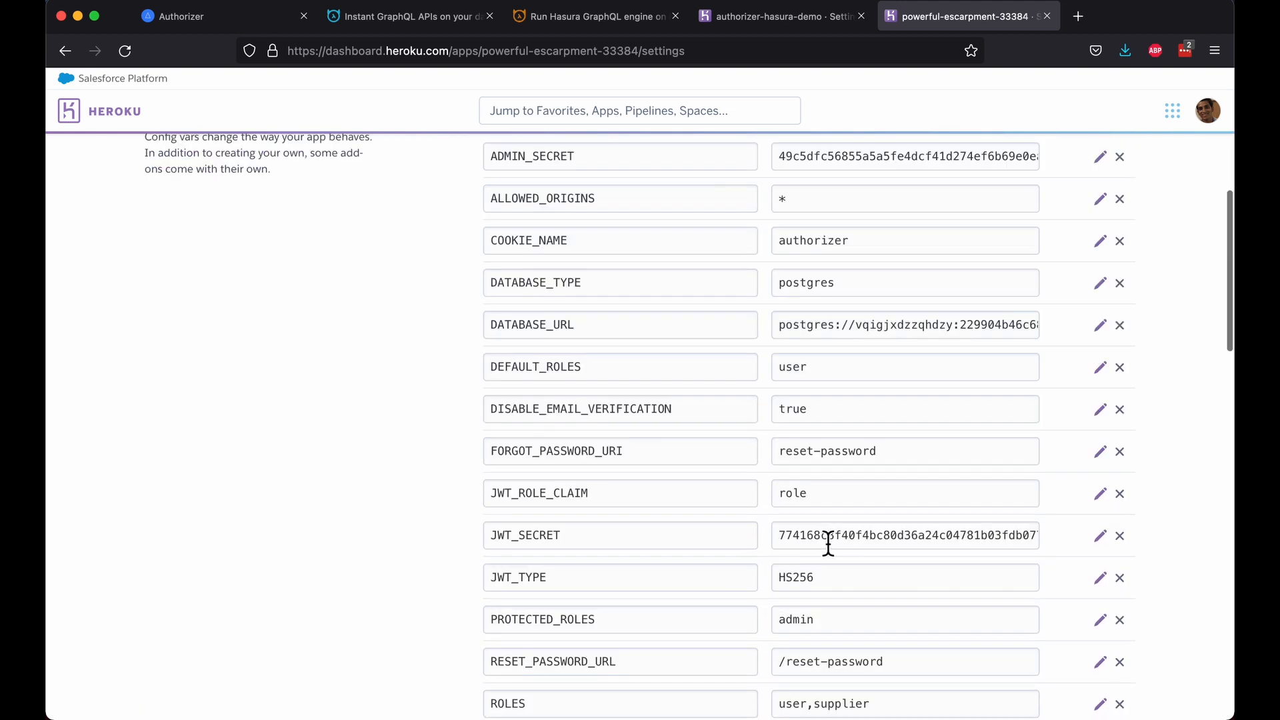
double_click(831, 543)
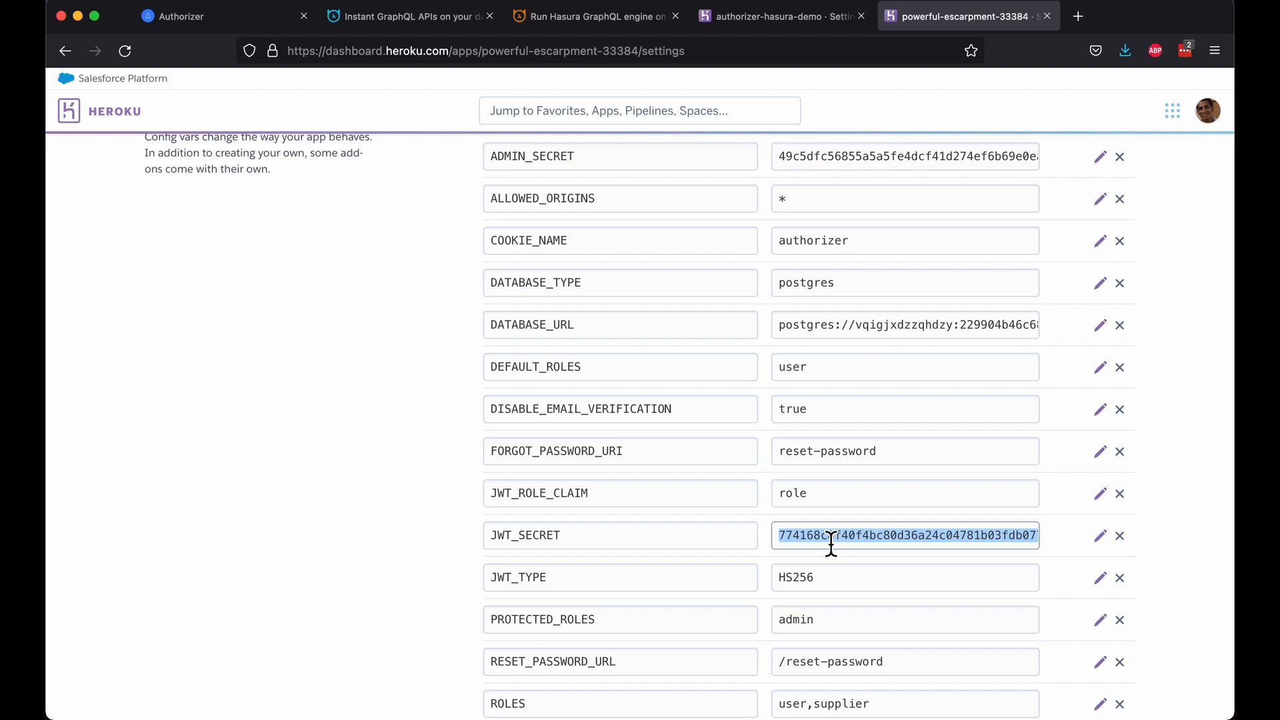
scroll(831, 540, up, 5)
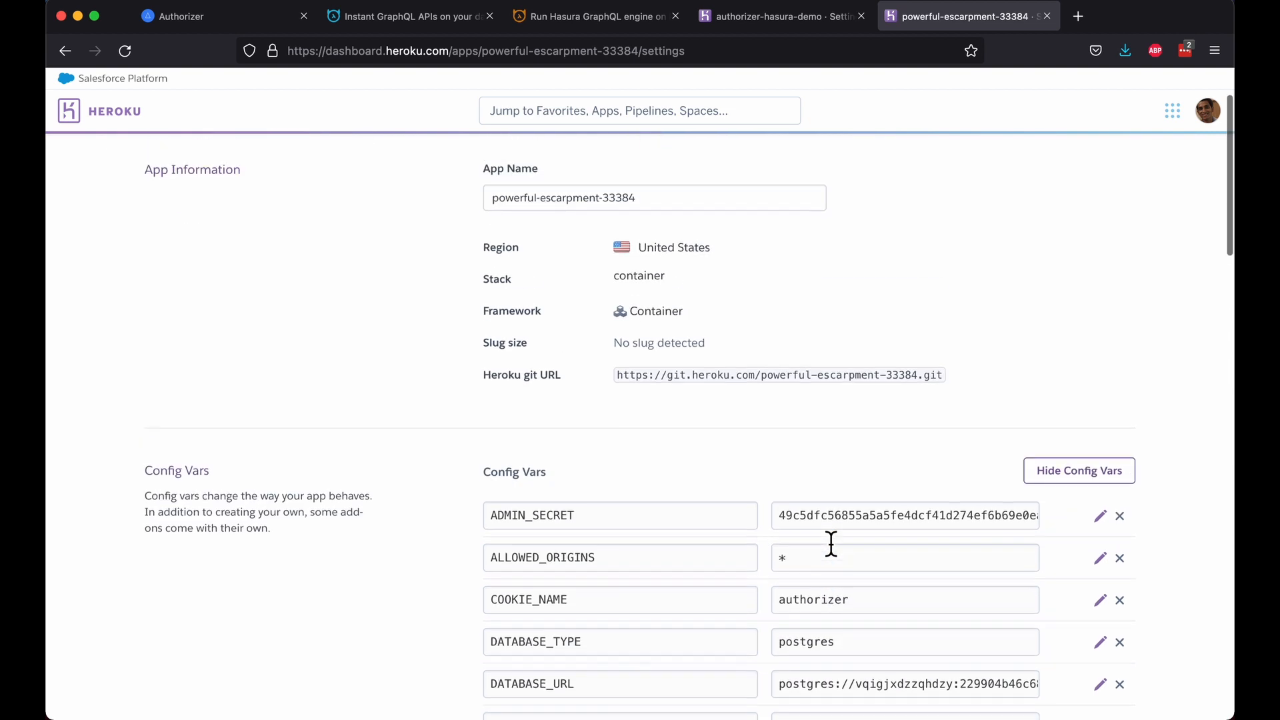
scroll(831, 539, down, 4)
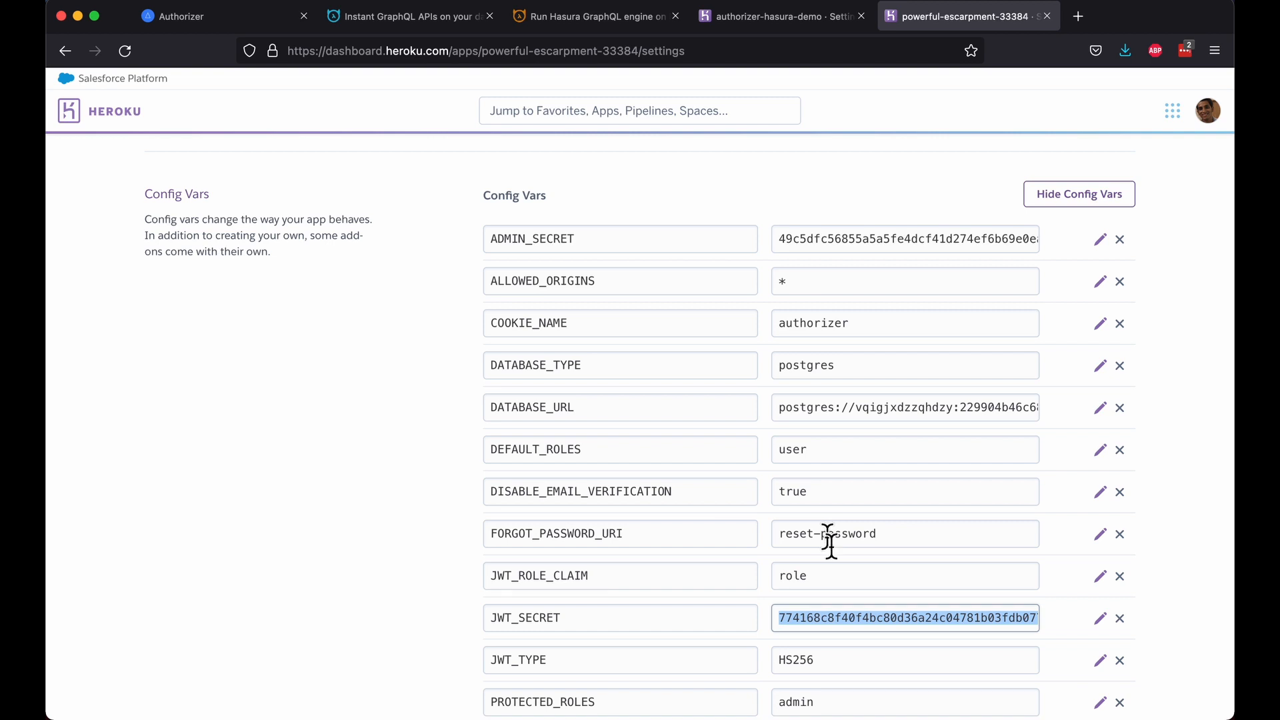
double_click(855, 631)
scroll(856, 630, down, 2)
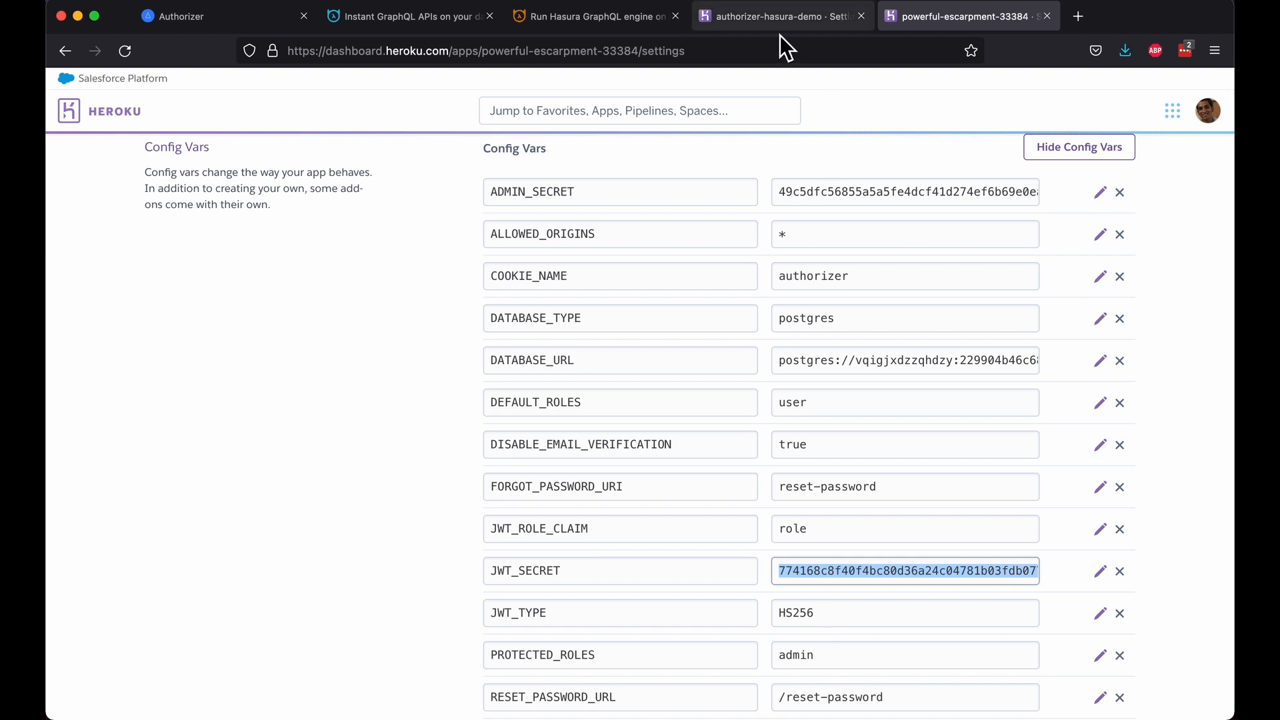
Step: Open the Authentication & Authorization > Authentication > Using JWT page in the Hasura docs
click(583, 20)
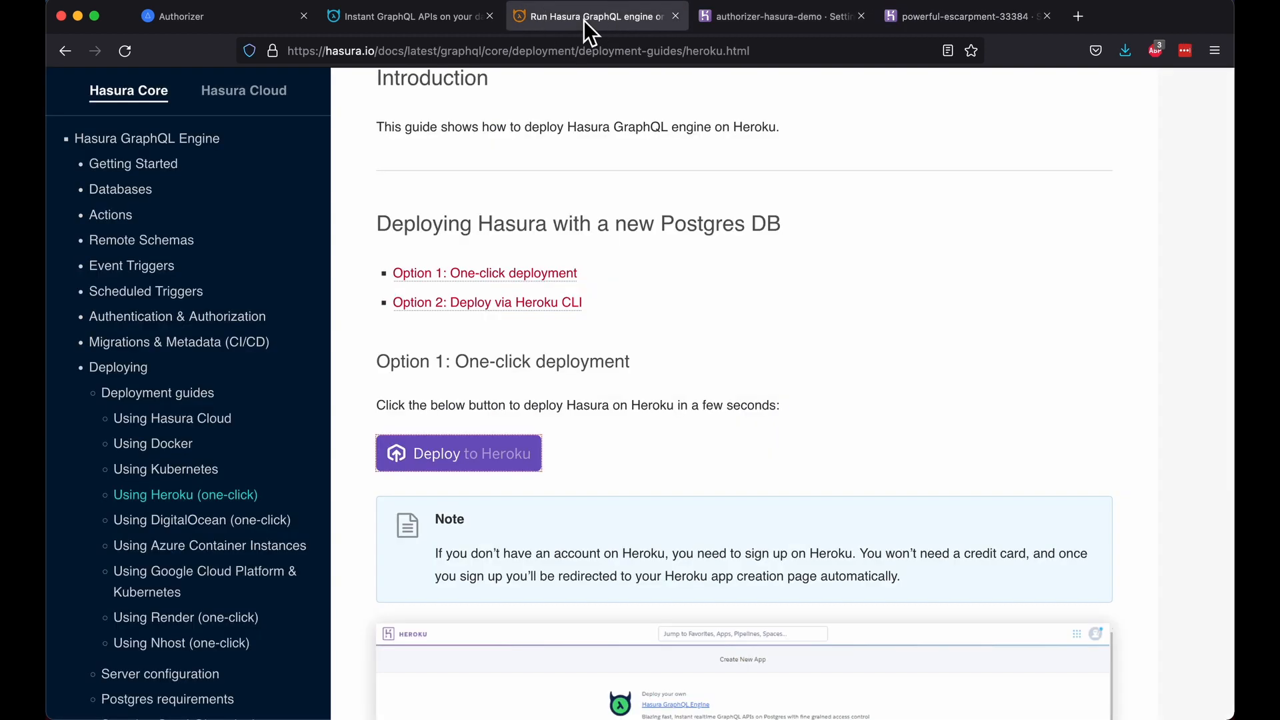
scroll(227, 510, down, 5)
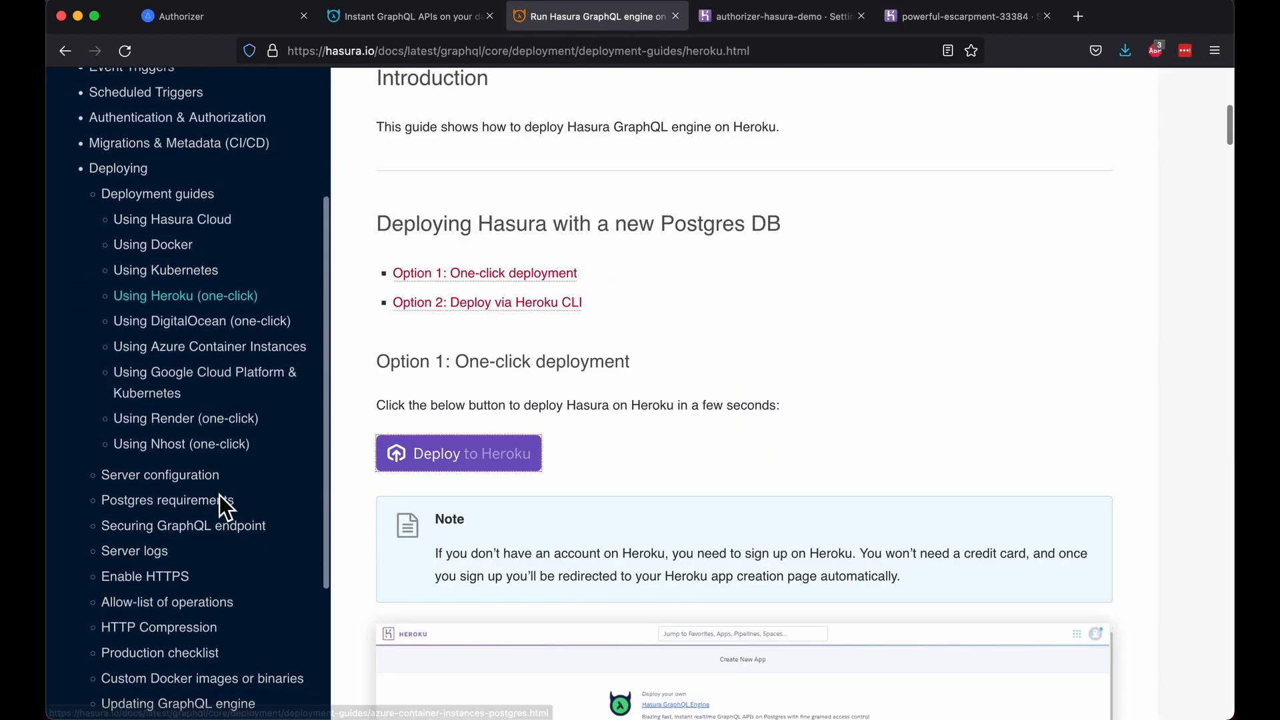
scroll(226, 508, up, 4)
click(230, 227)
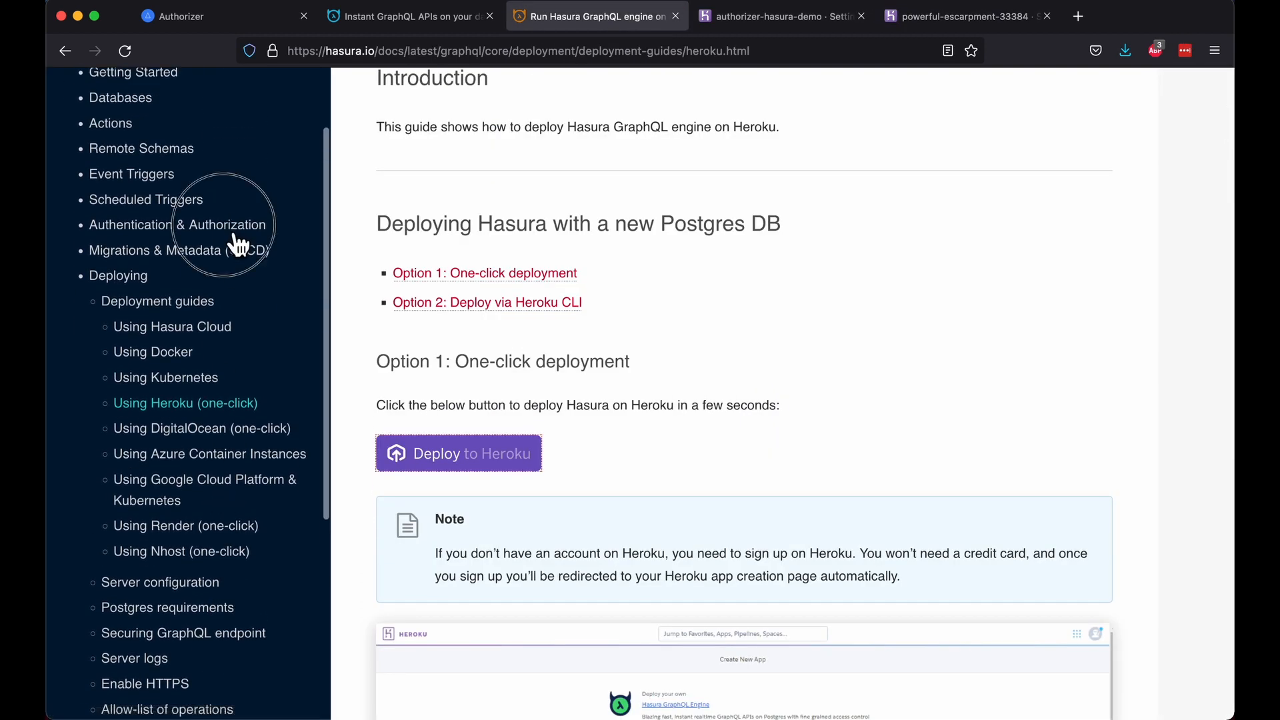
click(157, 394)
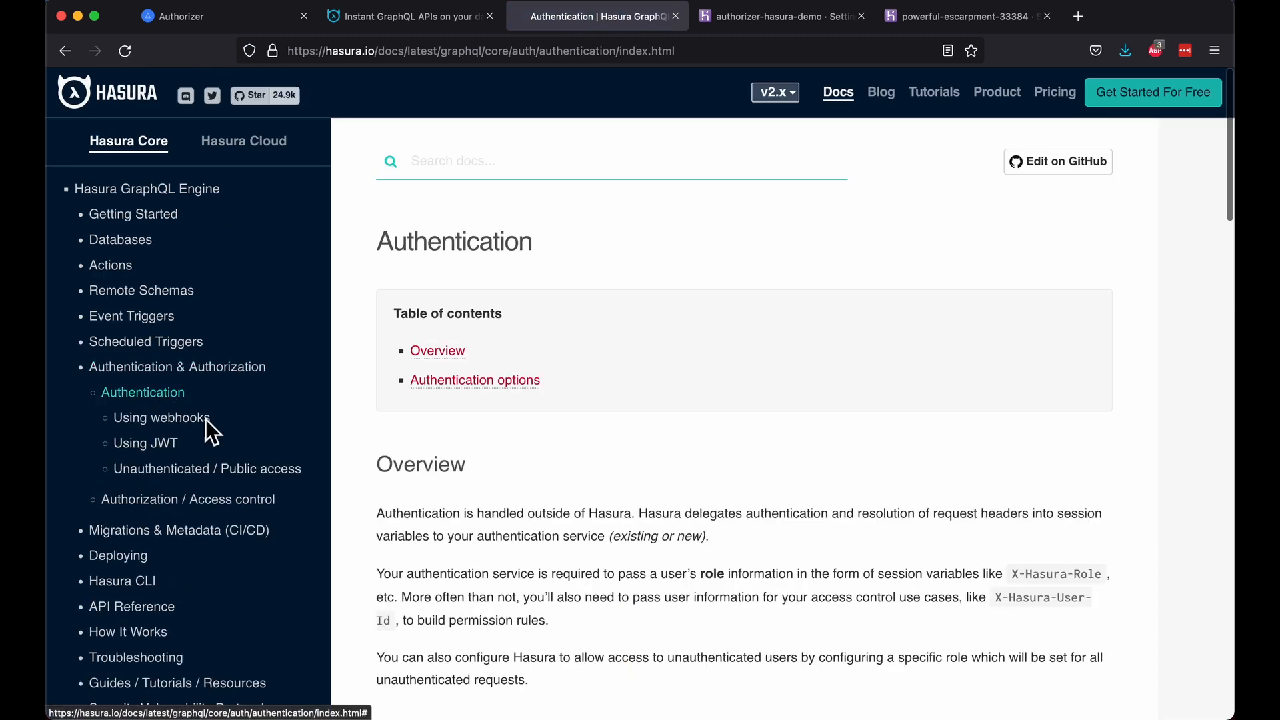
click(144, 440)
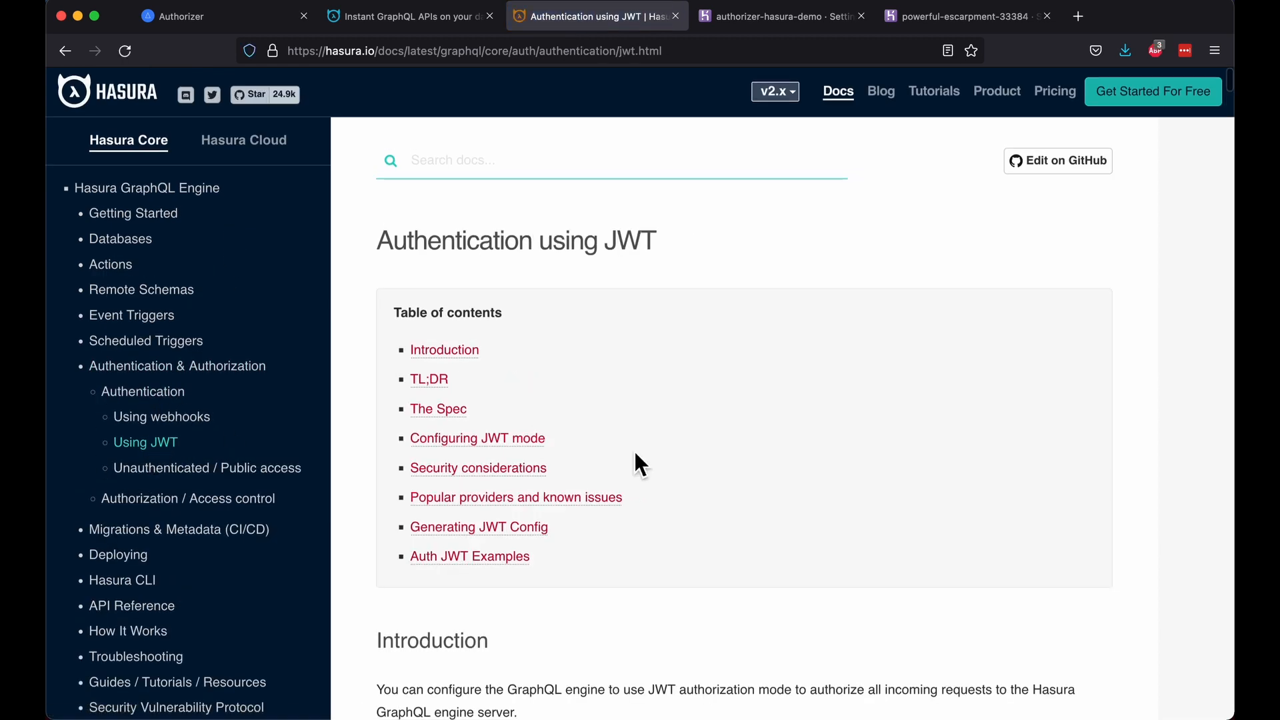
Step: Read down the JWT page to the Configuring JWT mode section on HASURA_GRAPHQL_JWT_SECRET
scroll(633, 450, down, 6)
scroll(634, 460, down, 10)
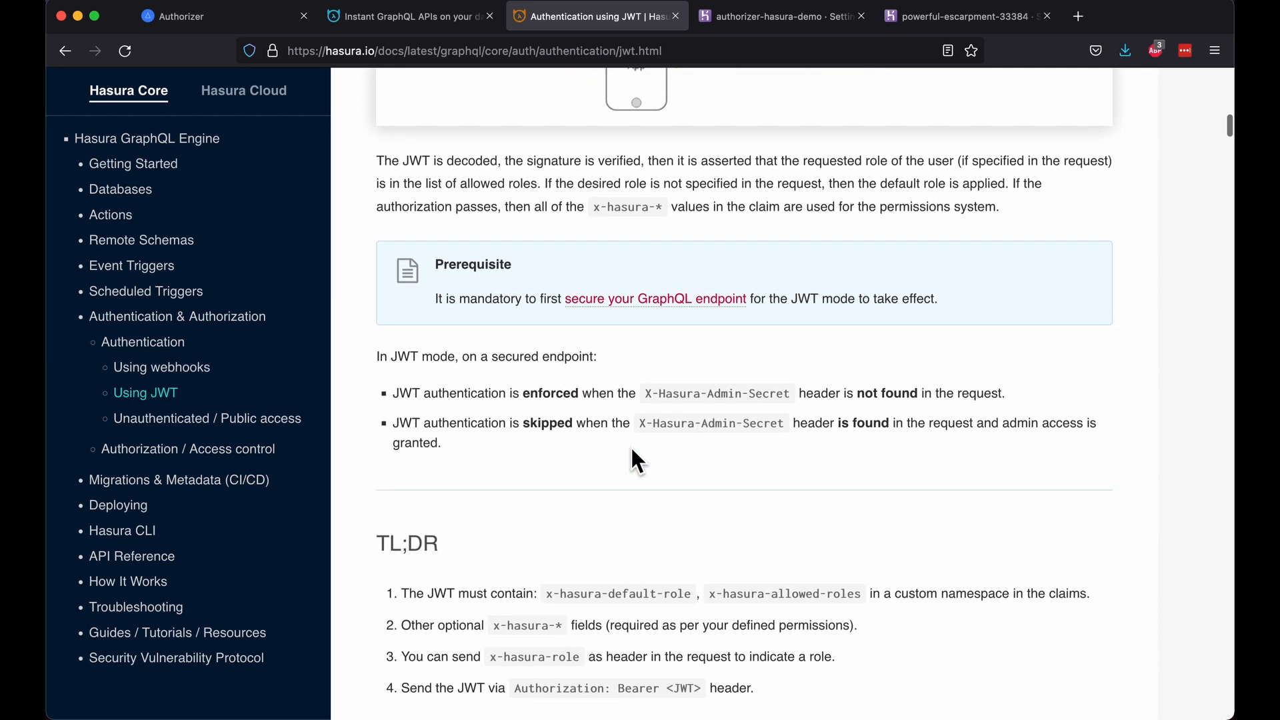
scroll(631, 447, down, 1)
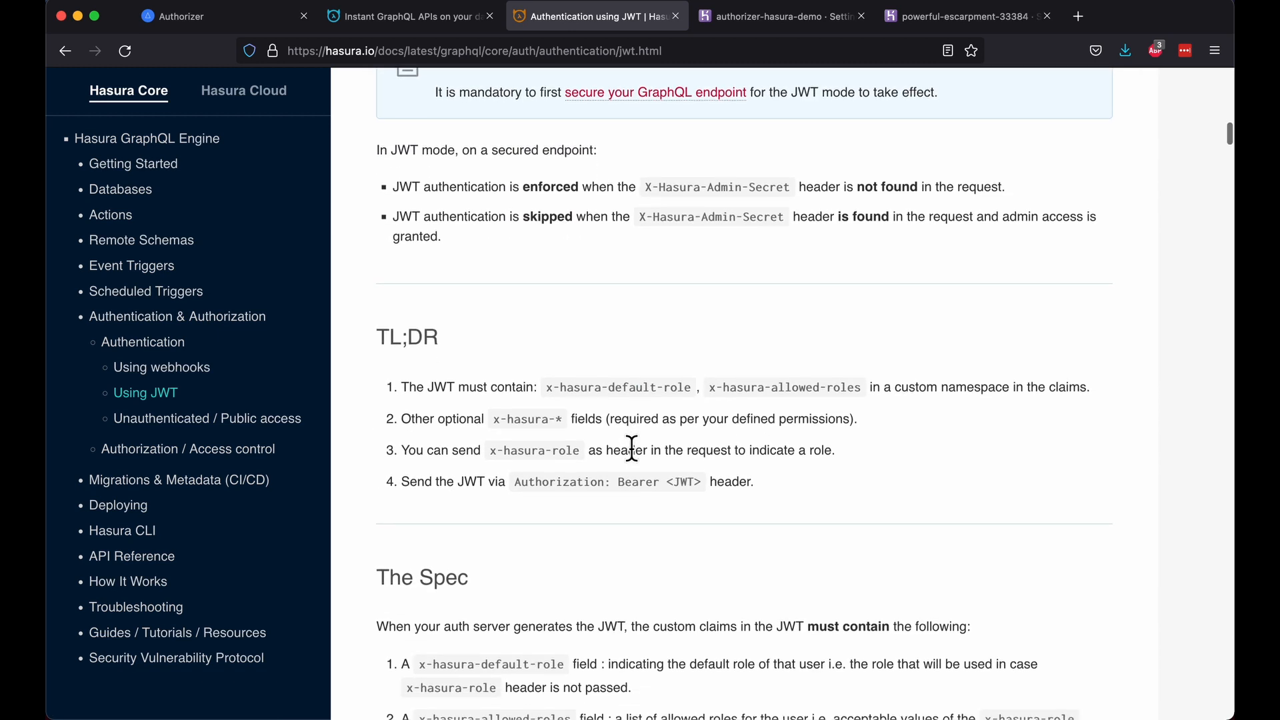
scroll(631, 450, up, 1)
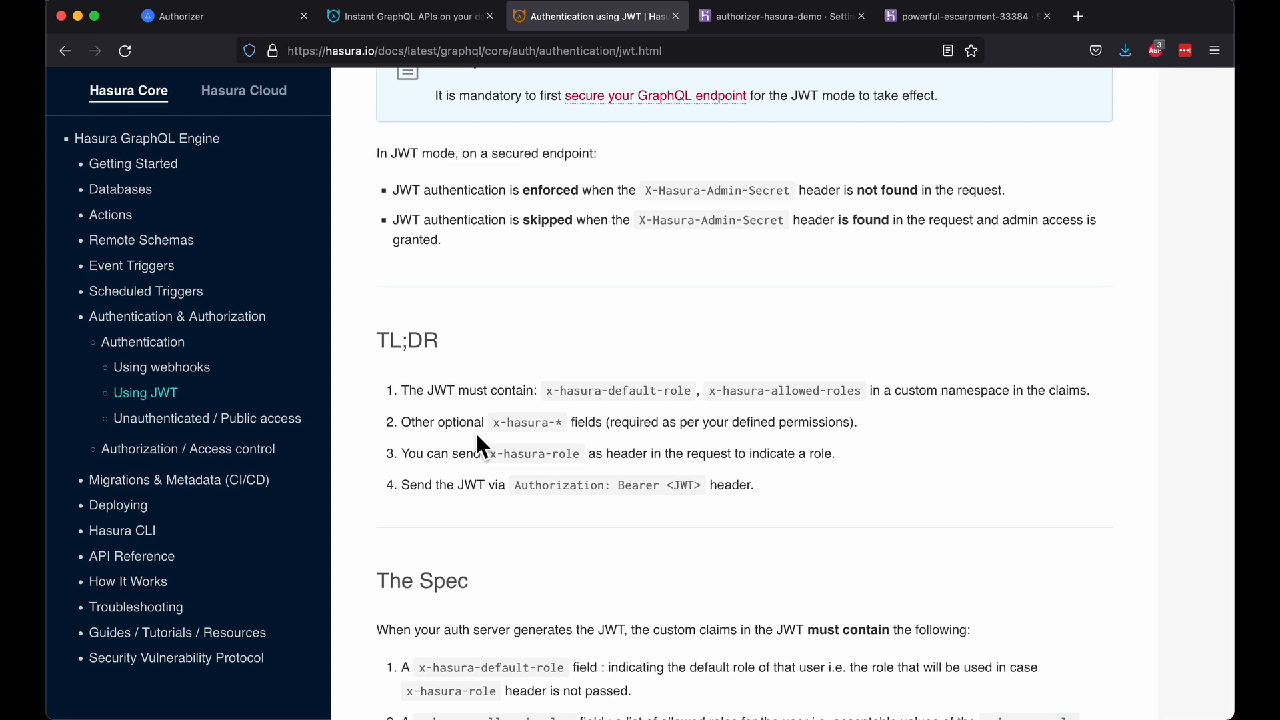
scroll(477, 438, down, 2)
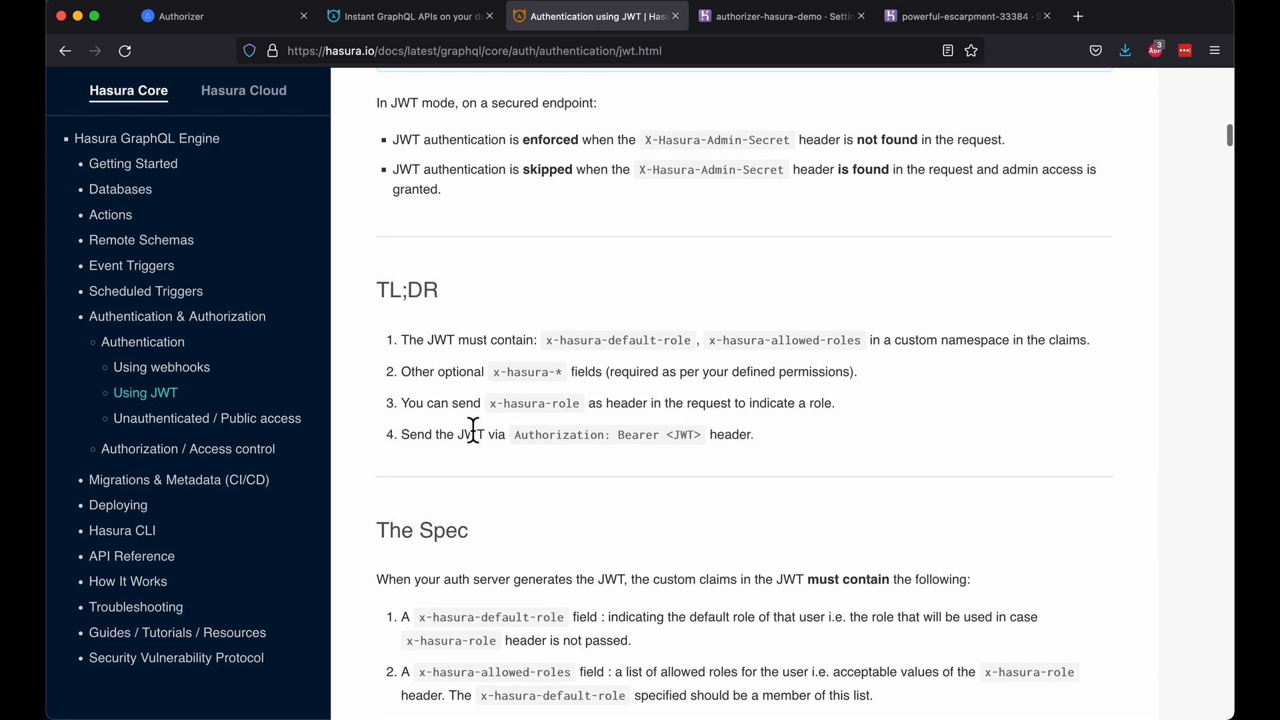
scroll(473, 430, down, 3)
scroll(651, 362, down, 10)
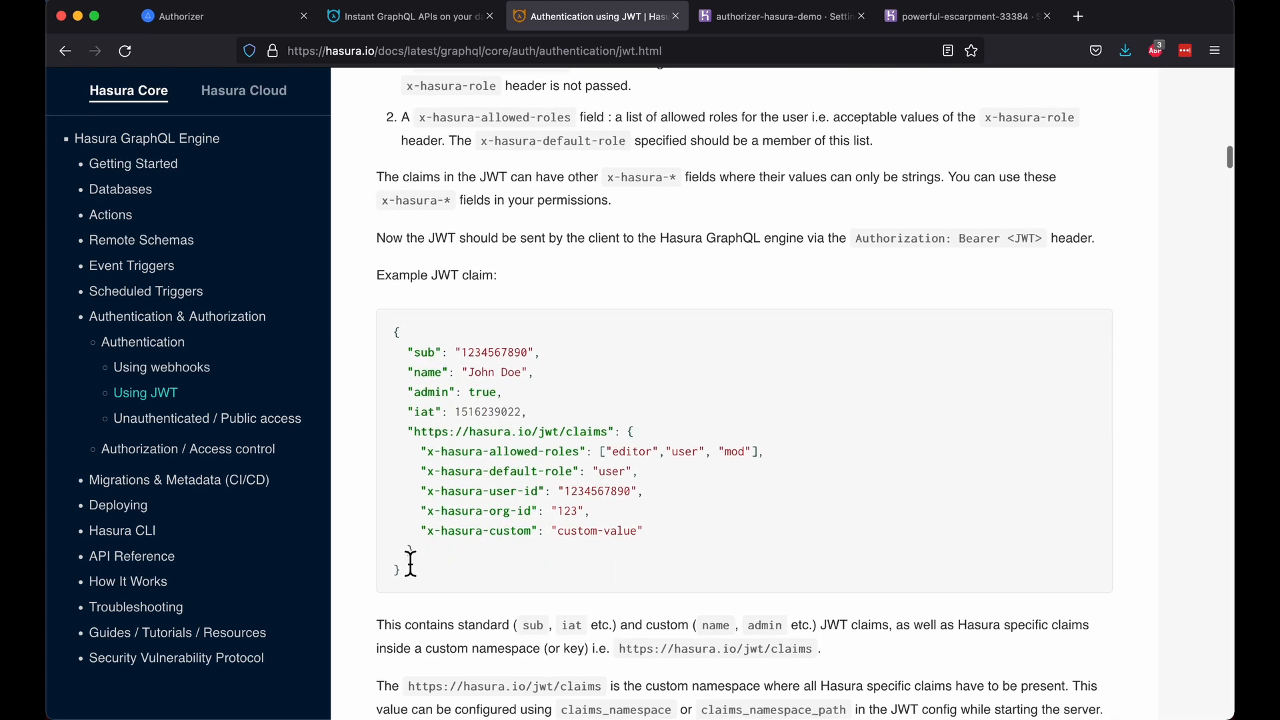
drag(441, 587, 389, 345)
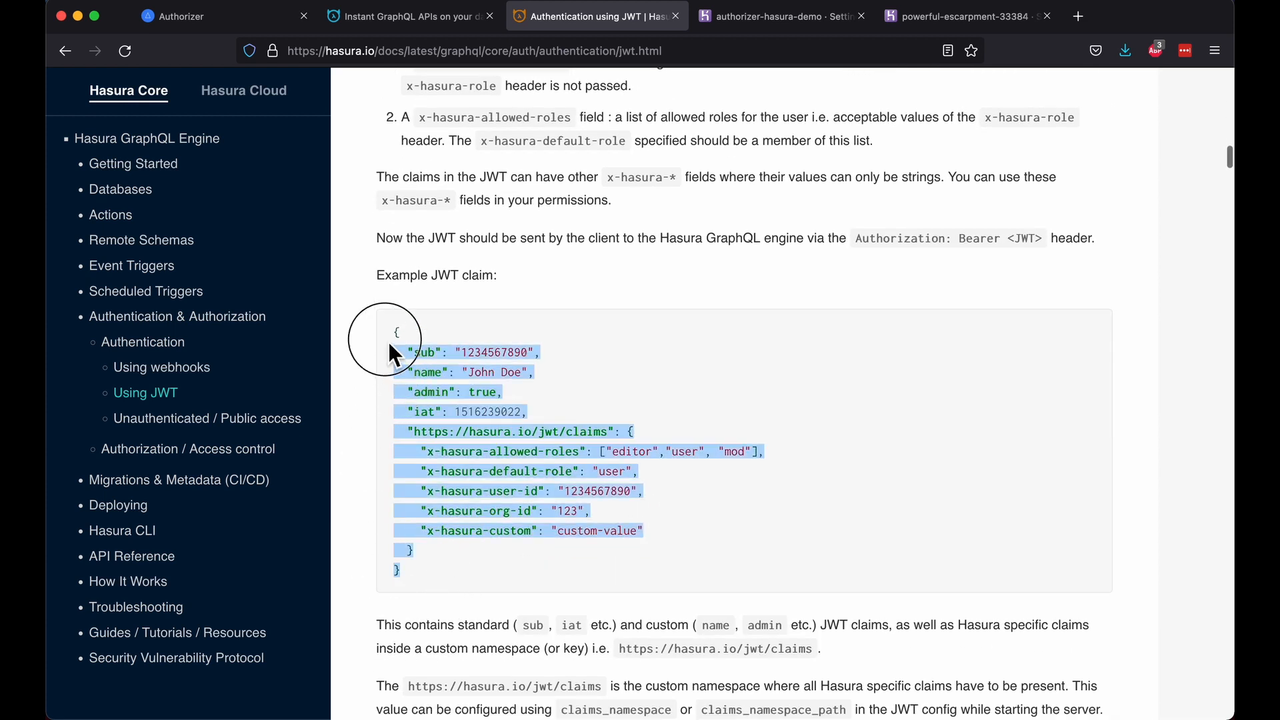
click(631, 481)
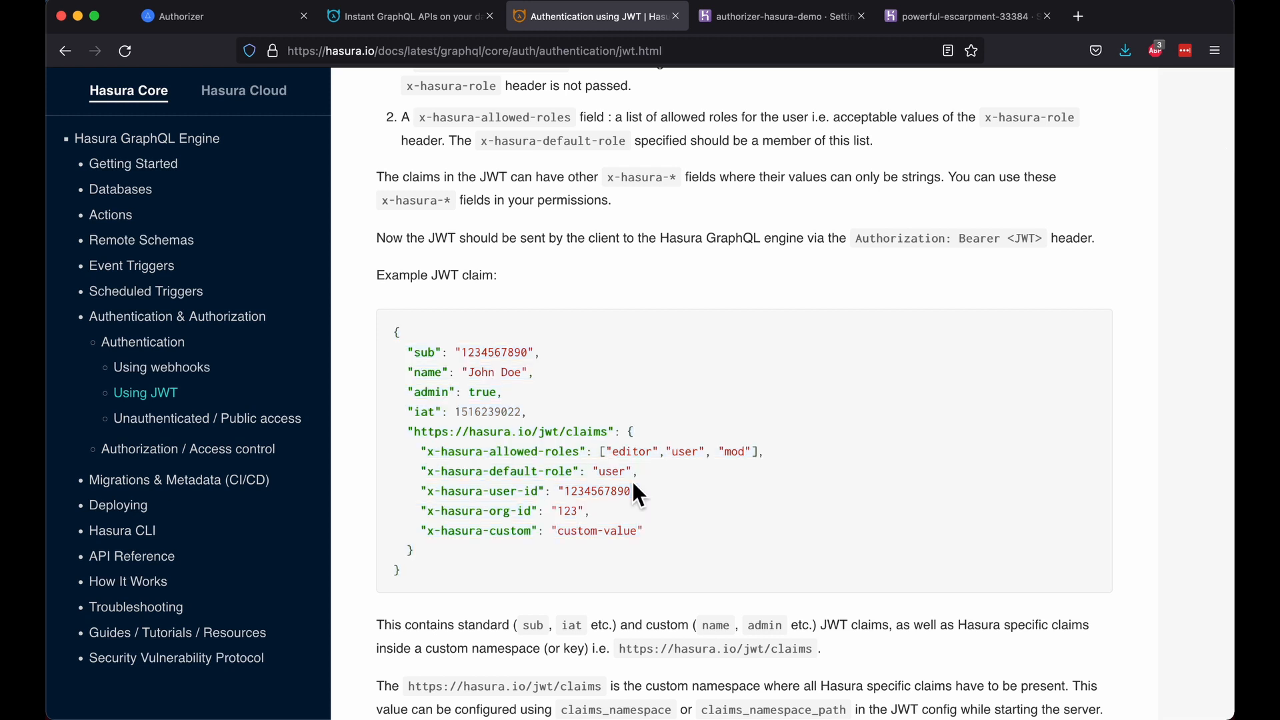
scroll(632, 494, down, 3)
scroll(634, 488, down, 8)
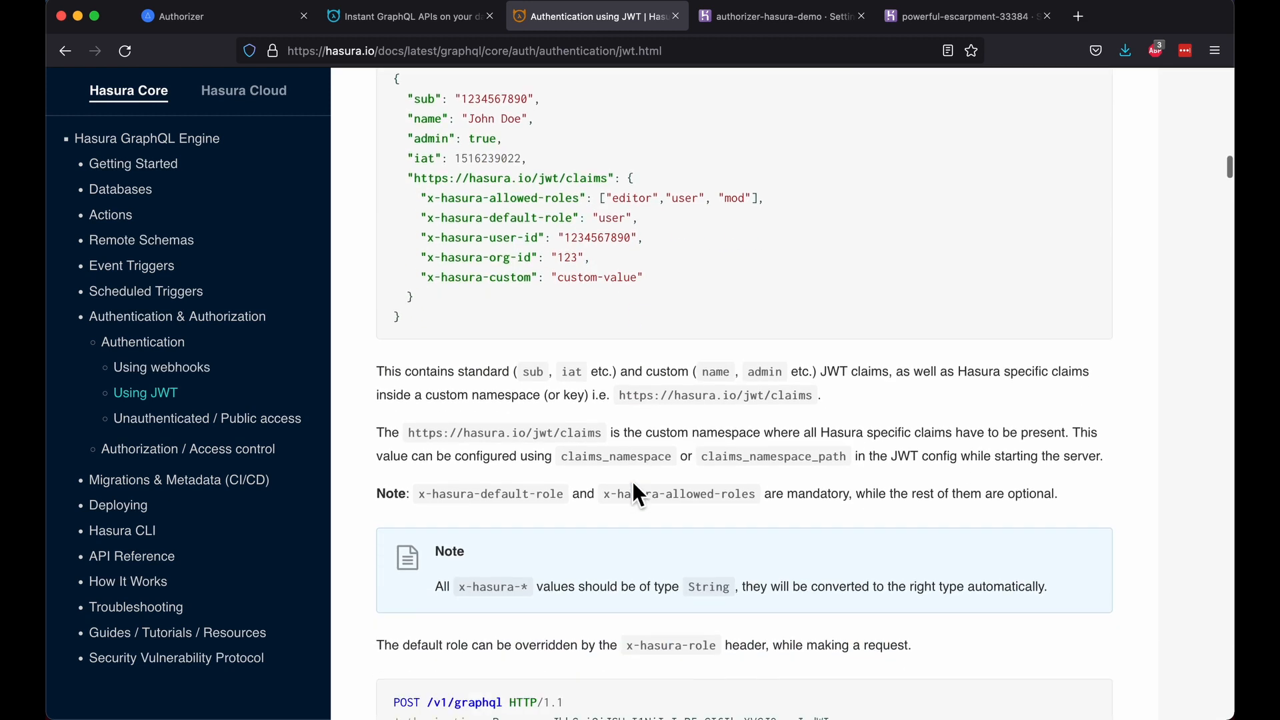
scroll(628, 479, down, 12)
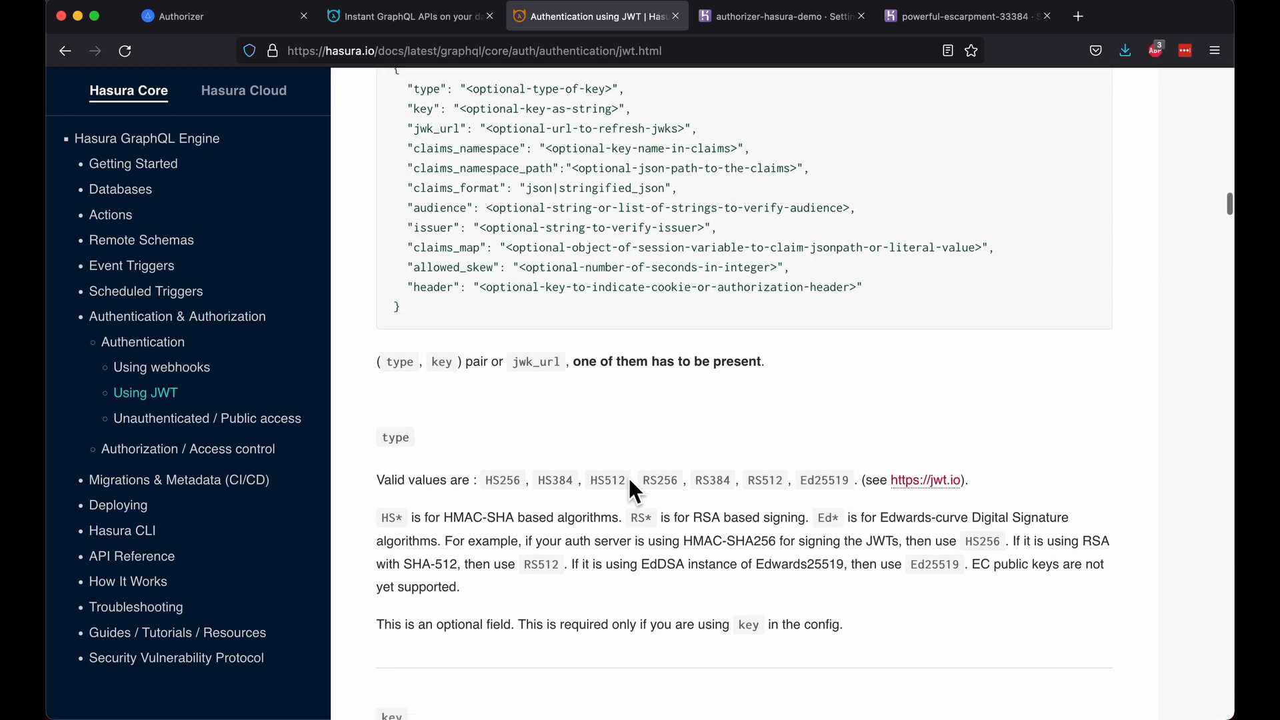
scroll(632, 494, down, 1)
scroll(629, 481, up, 1)
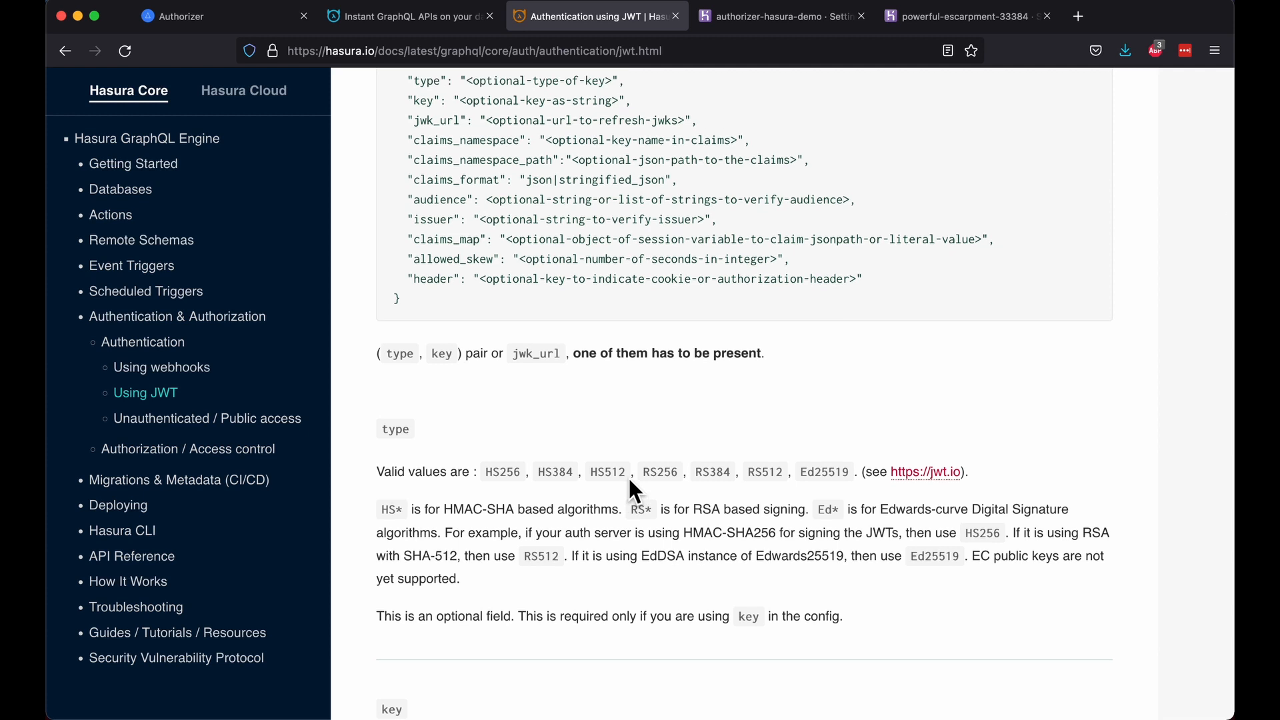
scroll(630, 483, up, 5)
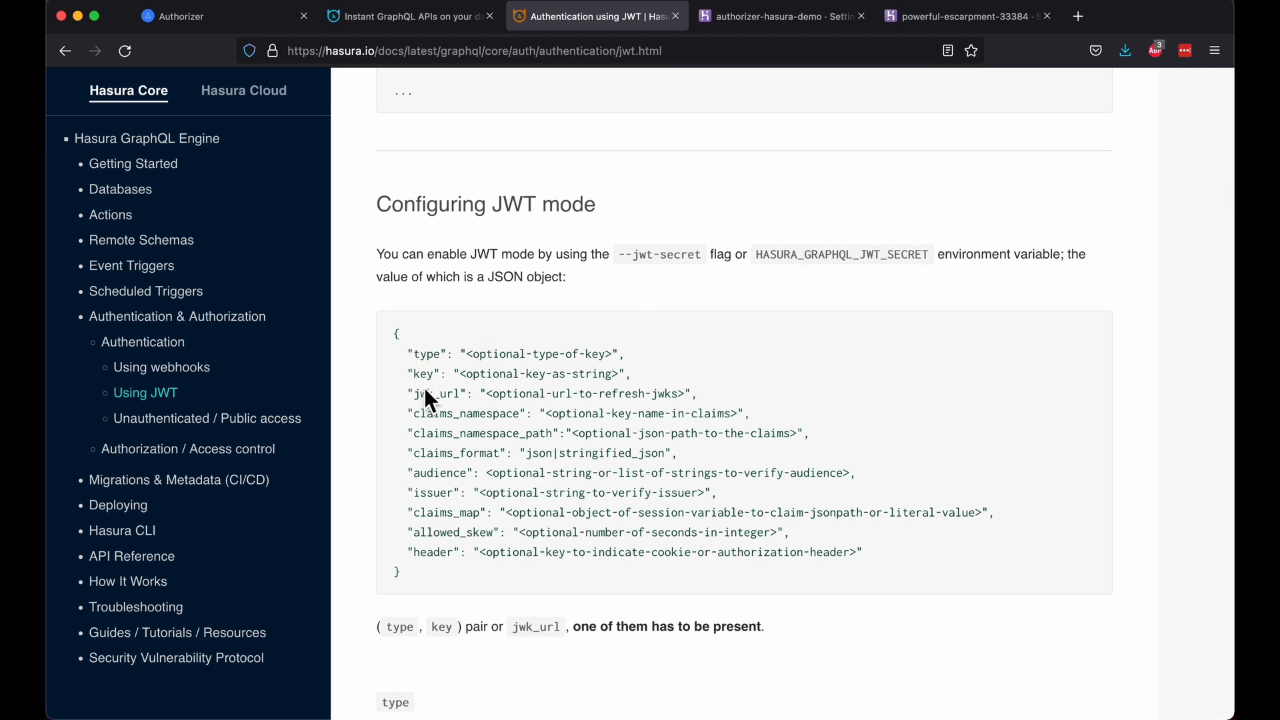
Step: Enter HASURA_GRAPHQL_JWT_SECRET, copied from the JWT docs, as the new config var key
click(794, 22)
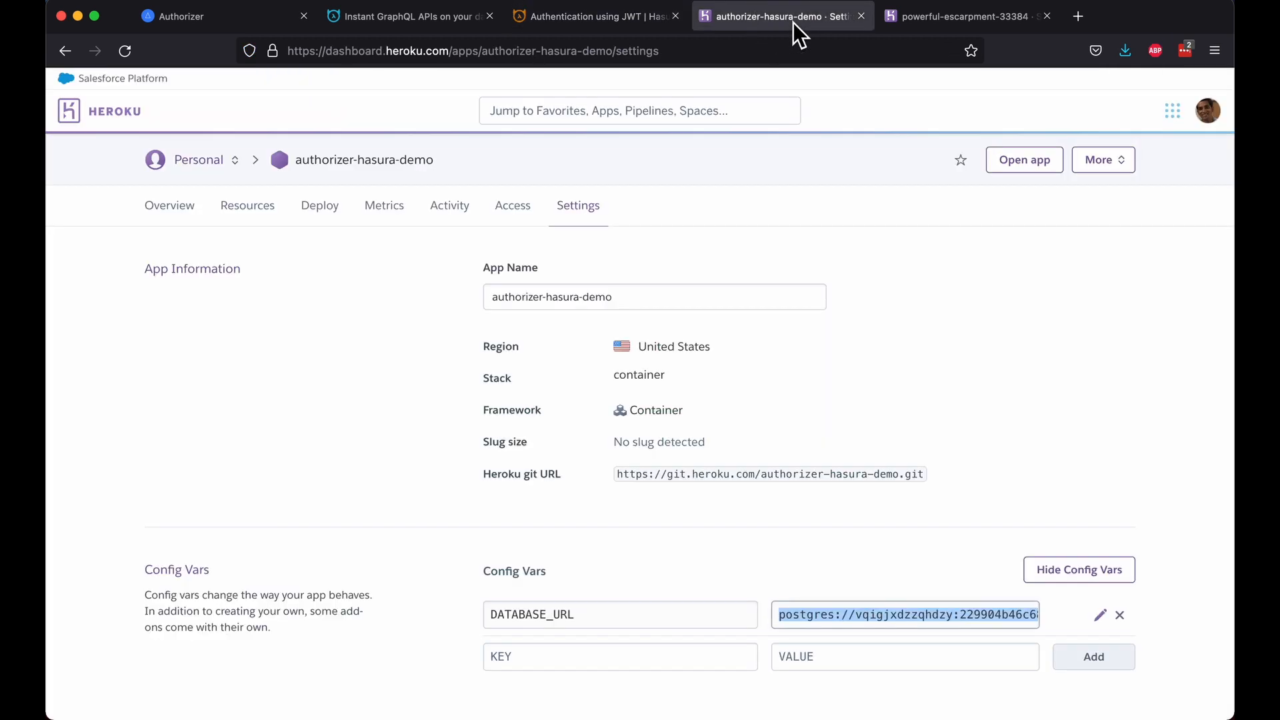
scroll(783, 436, down, 7)
scroll(776, 437, up, 1)
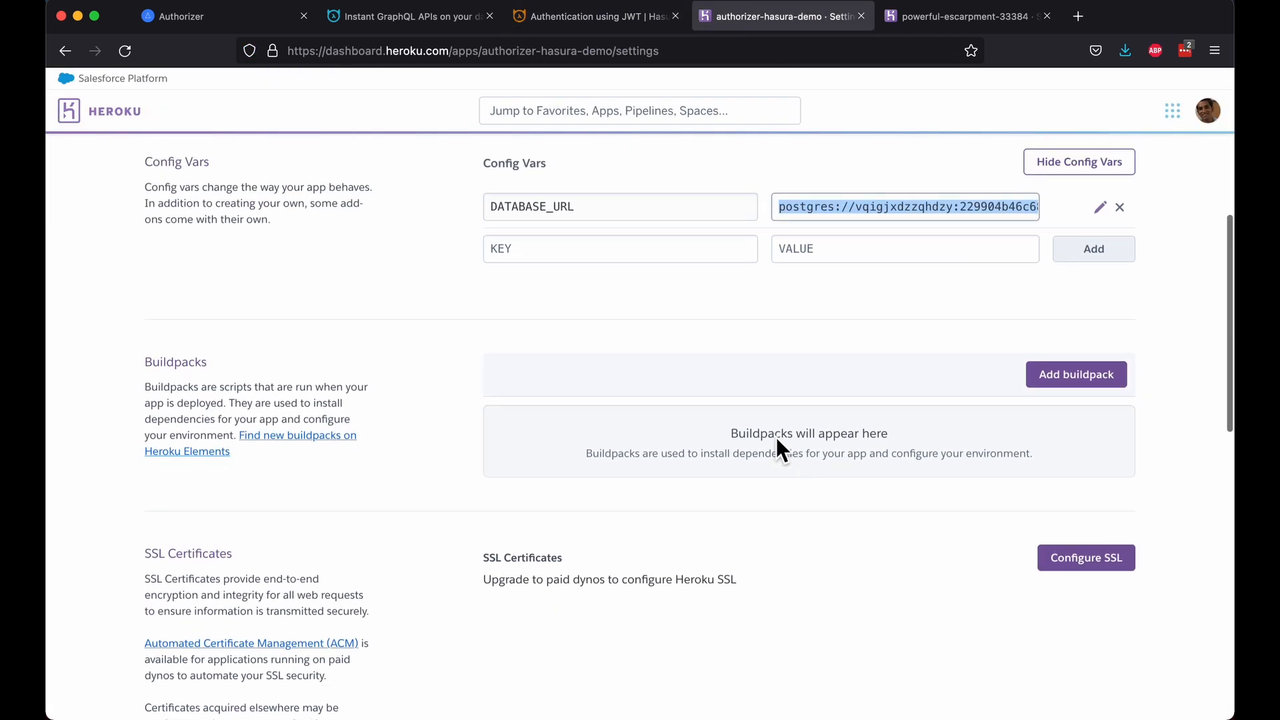
click(571, 250)
click(554, 20)
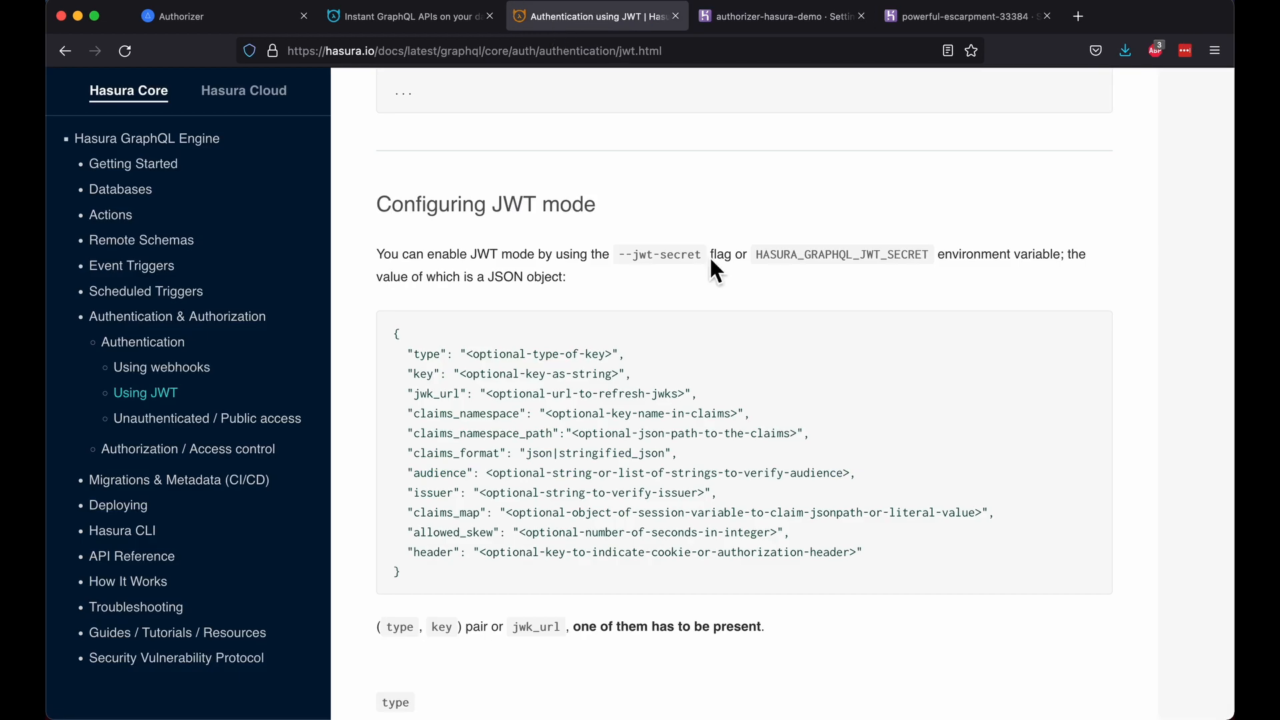
double_click(800, 255)
key(super+c)
click(779, 16)
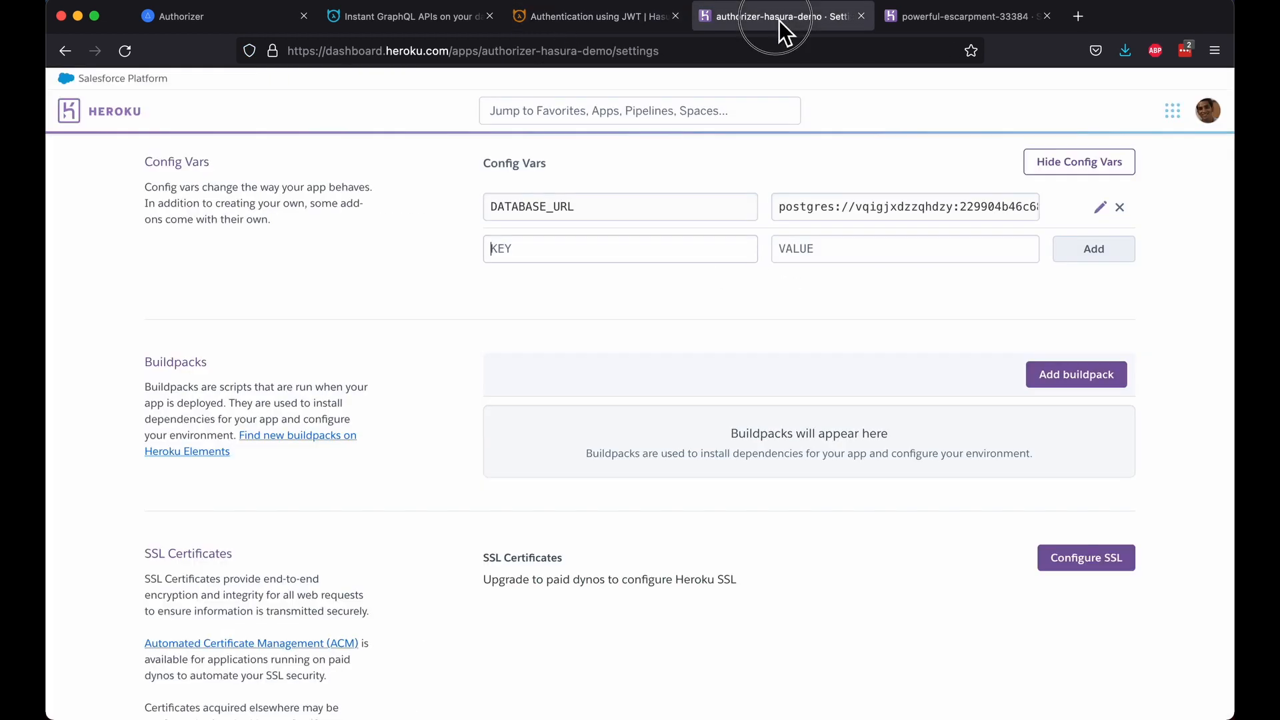
key(super+v)
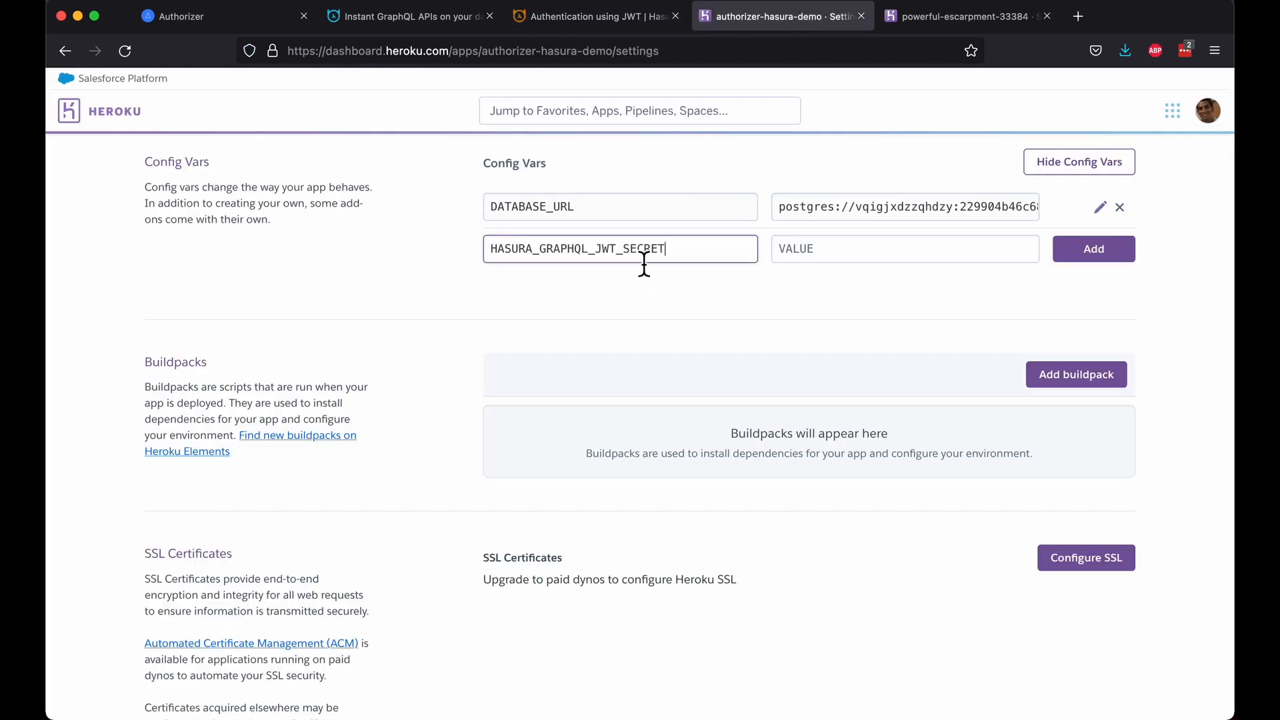
Step: Start the JSON config var value as {"type": ""}
click(864, 245)
text({})
key(Left)
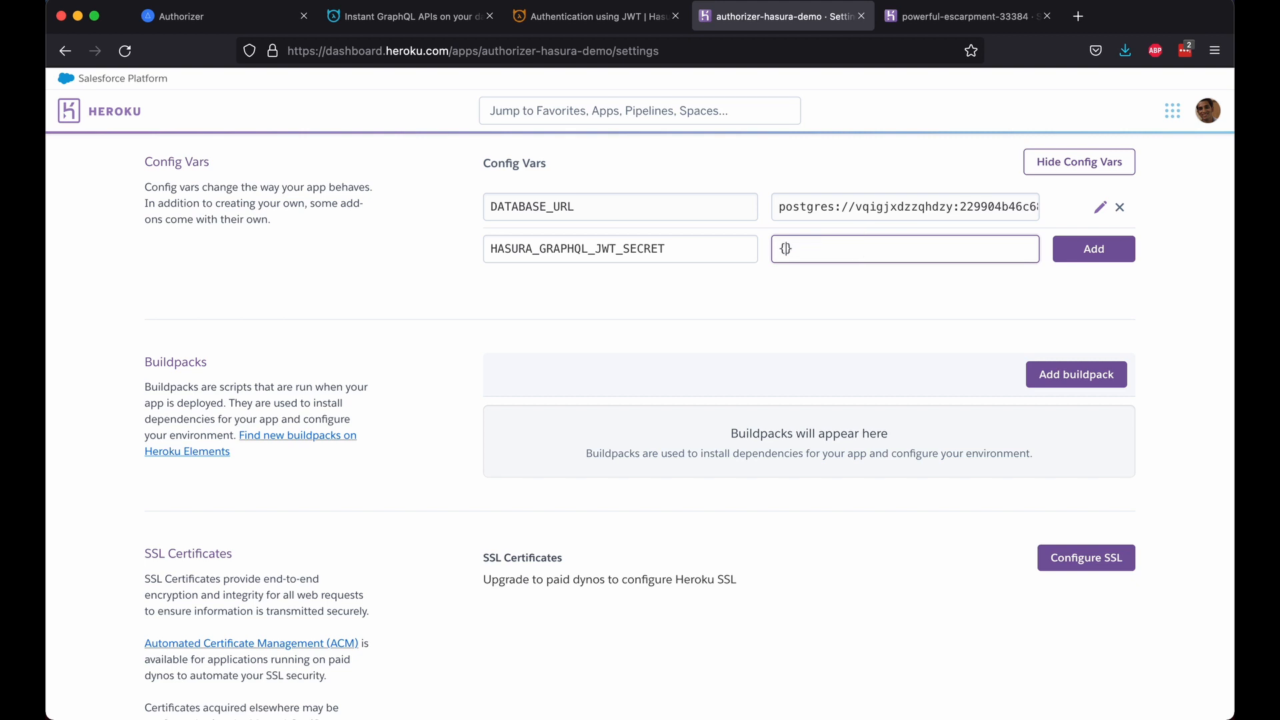
text("")
key(Left)
text(ty)
key(BackSpace)
key(BackSpace)
text(type)
key(Right)
text(: "")
Step: Fill in HS256 as the type and add an empty "key" field to the JSON
click(627, 25)
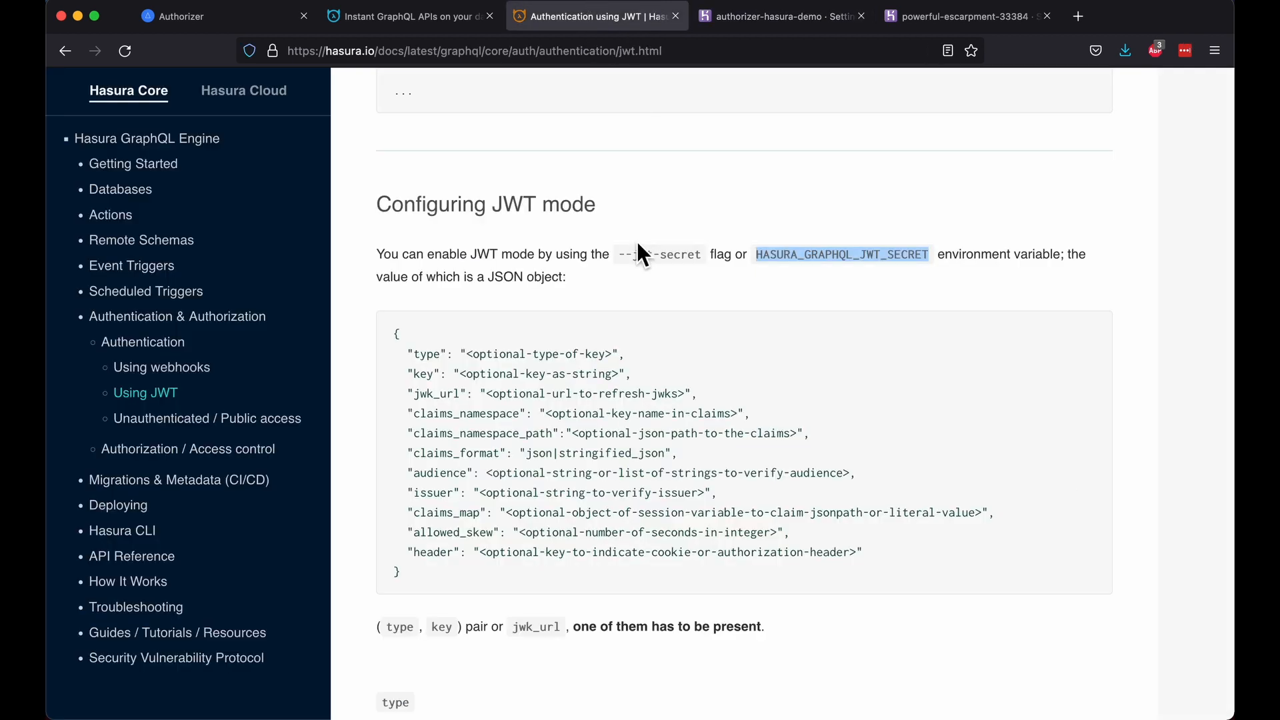
scroll(638, 241, down, 5)
double_click(503, 514)
key(super+c)
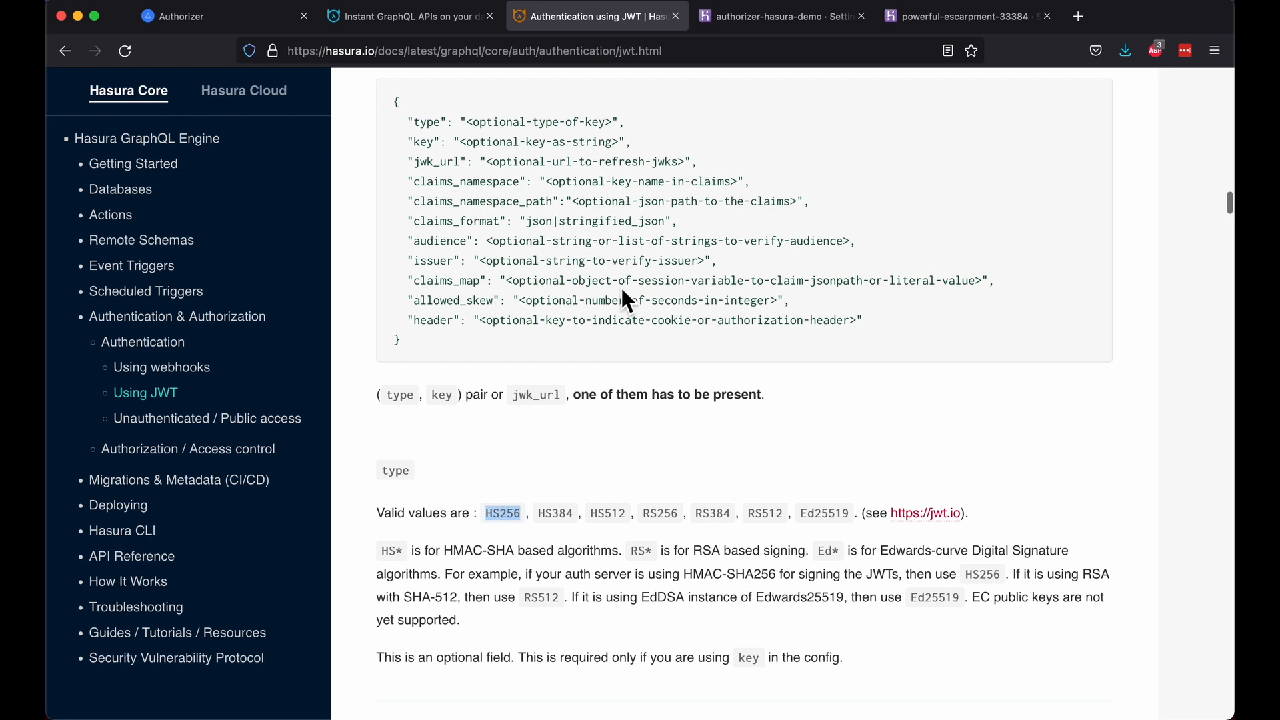
click(783, 15)
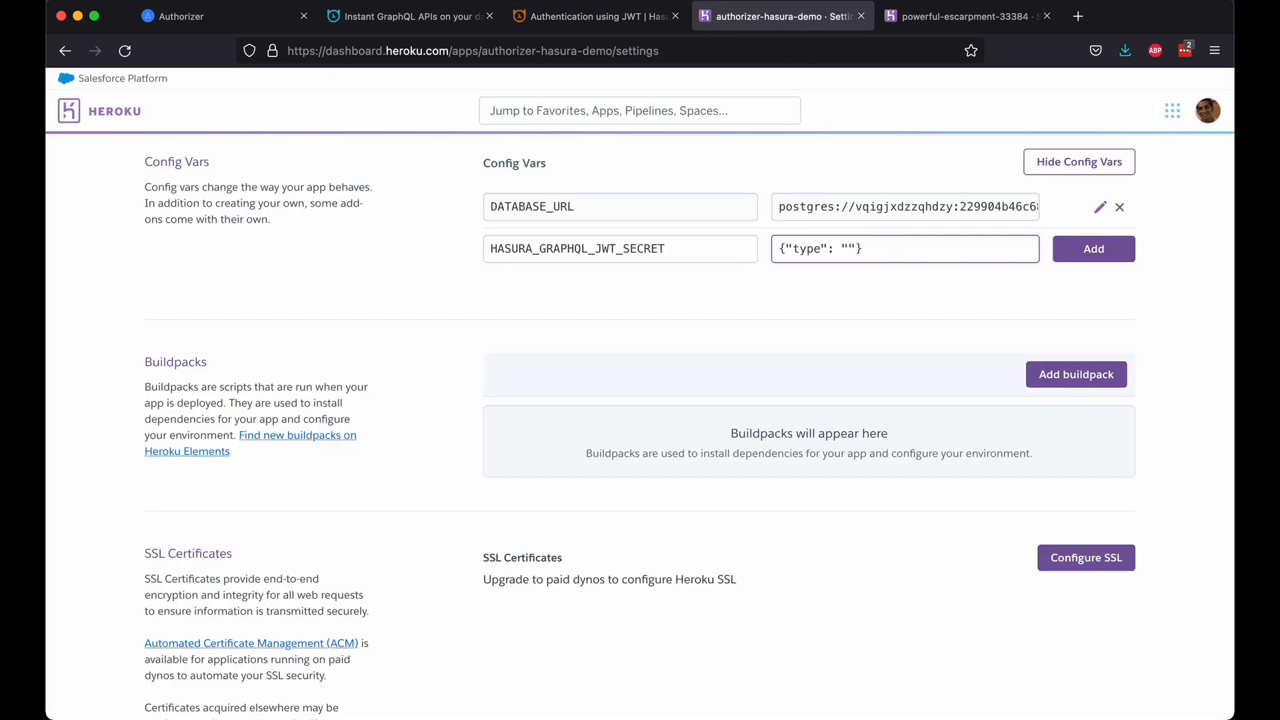
key(super+v)
key(Right)
text(, "Key")
key(BackSpace)
key(BackSpace)
key(BackSpace)
key(BackSpace)
text(key": "")
Step: Paste the Authorizer app's JWT secret as the key and add the config var
click(950, 25)
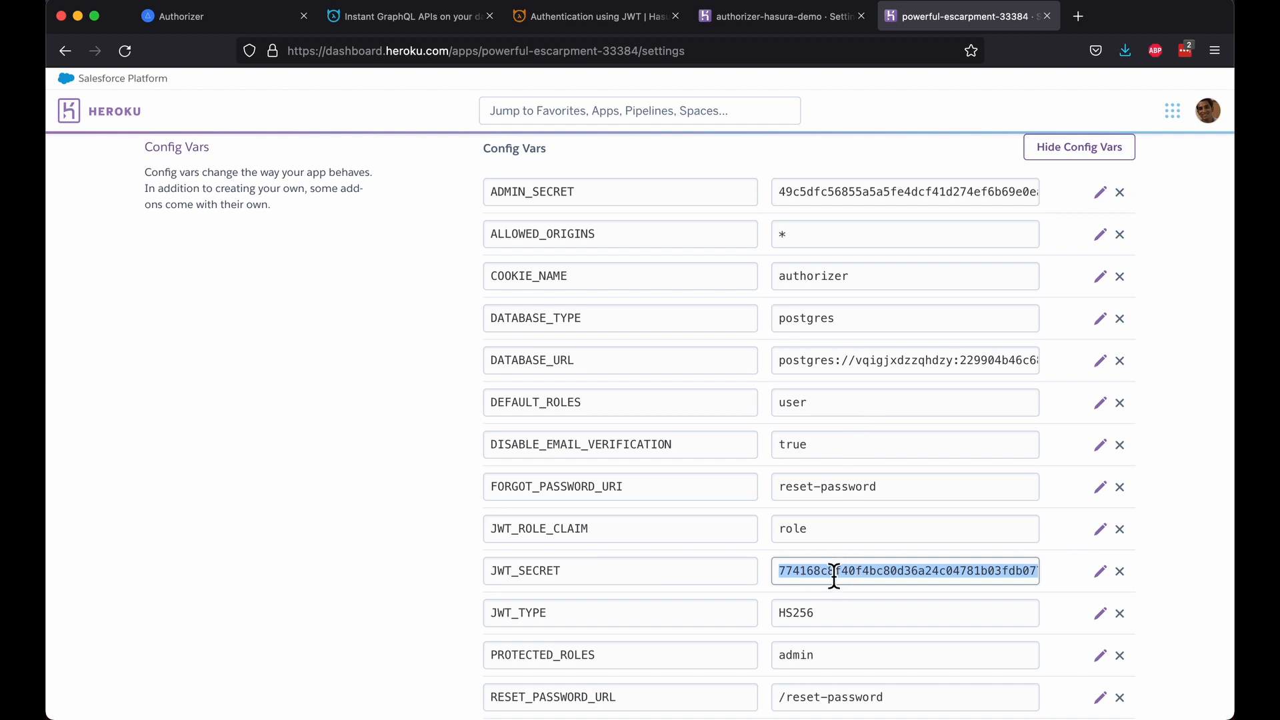
click(748, 20)
click(964, 249)
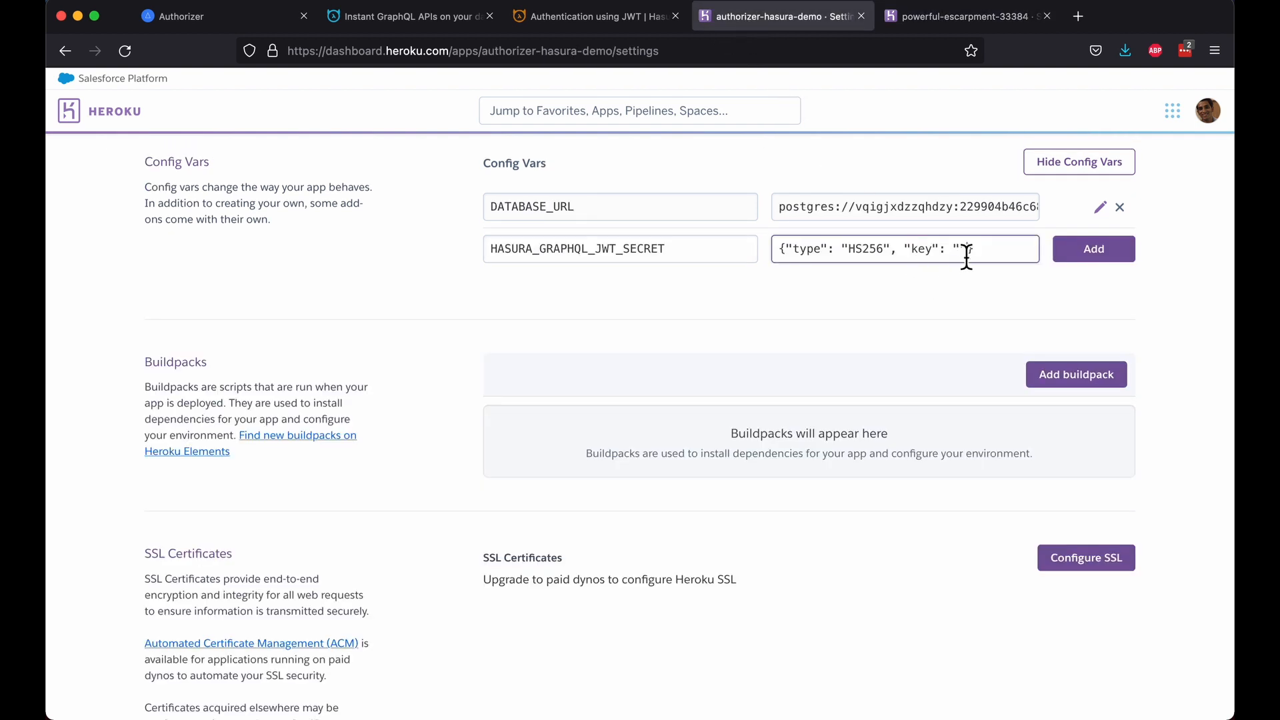
key(cmd+v)
click(1124, 249)
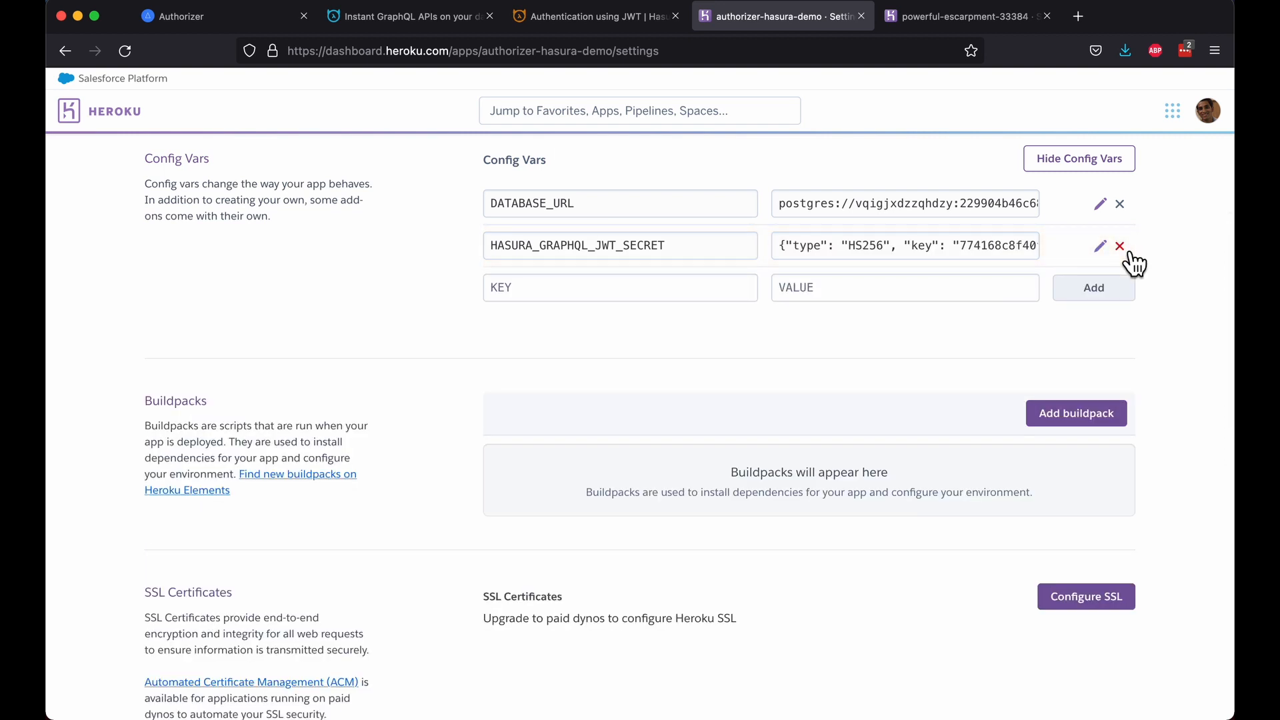
Step: Add config var HASURA_GRAPHQL_ADMIN_SECRET with the chosen admin secret as its value
click(582, 297)
text(HASURA_)
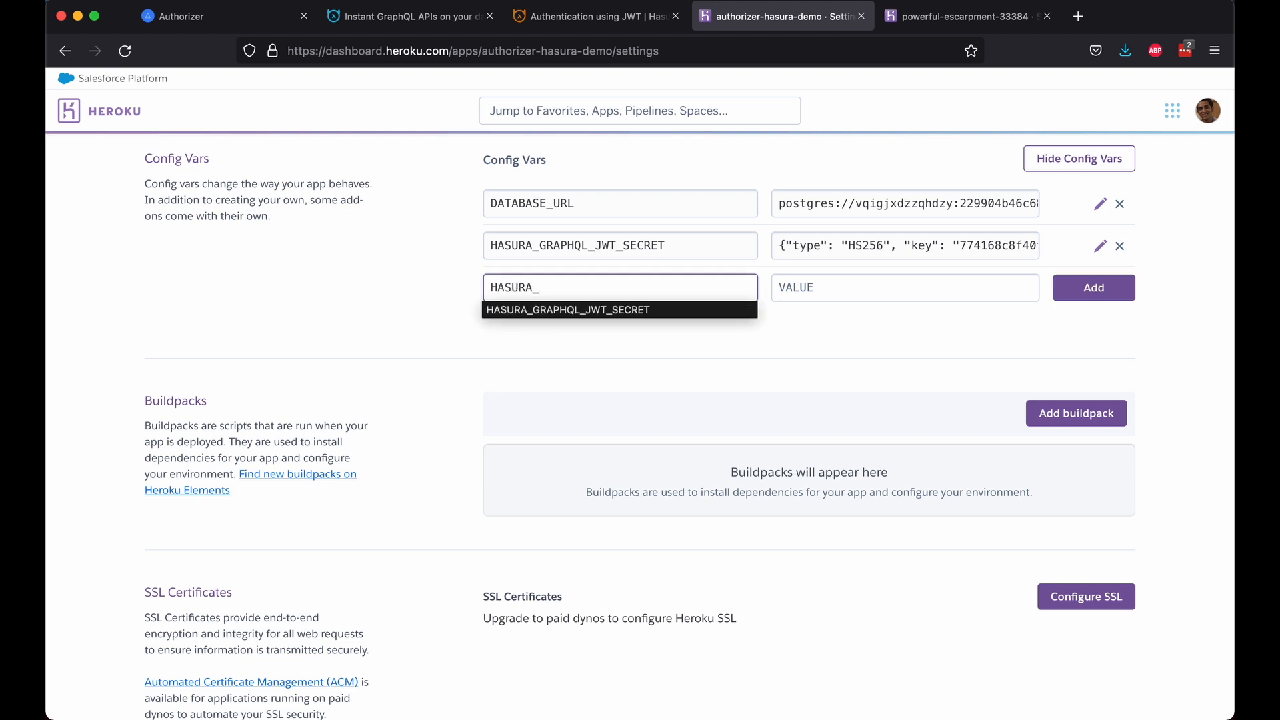
text(GRAPHQL_ADMIN_S)
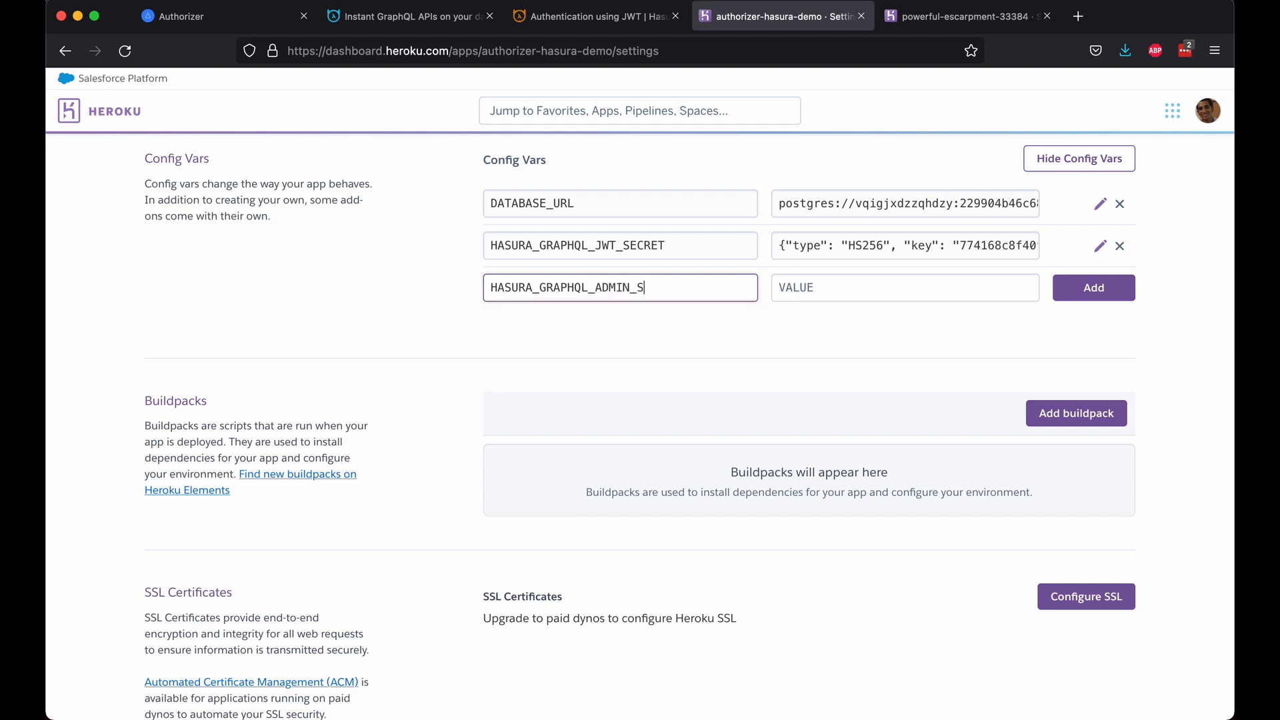
text(ECRET)
key(Tab)
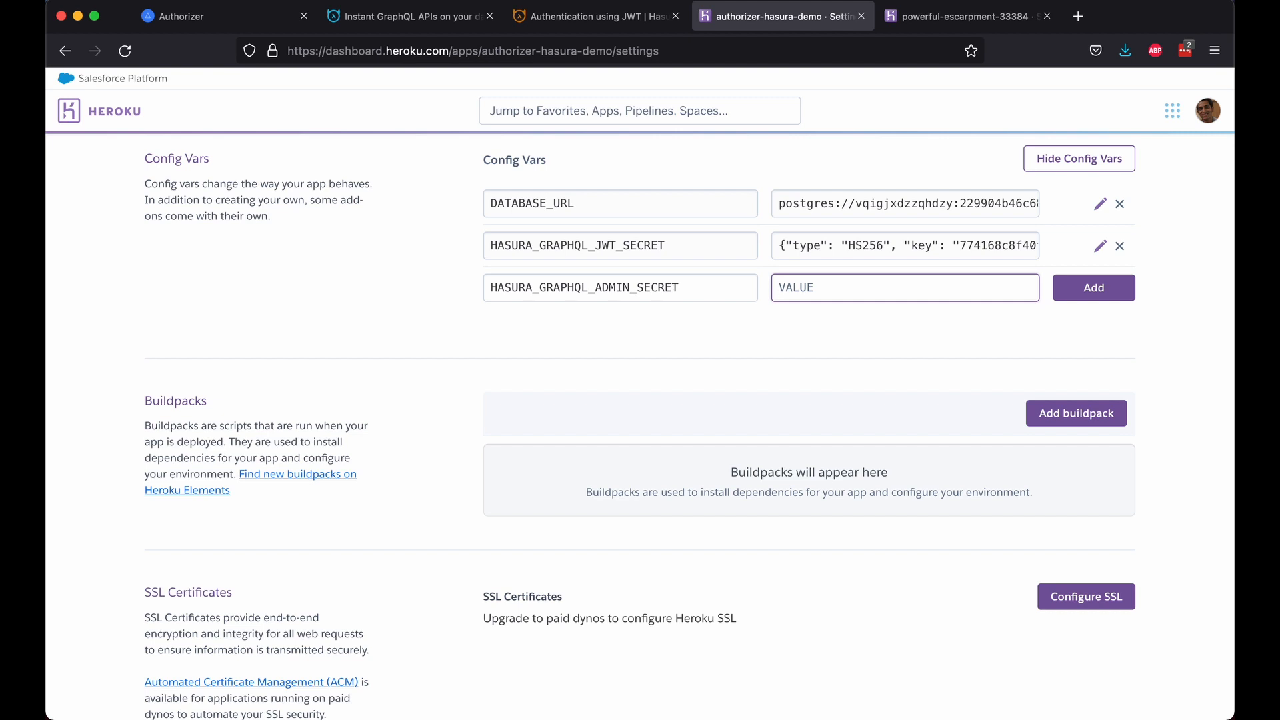
text(admin)
click(1110, 294)
scroll(1169, 346, up, 6)
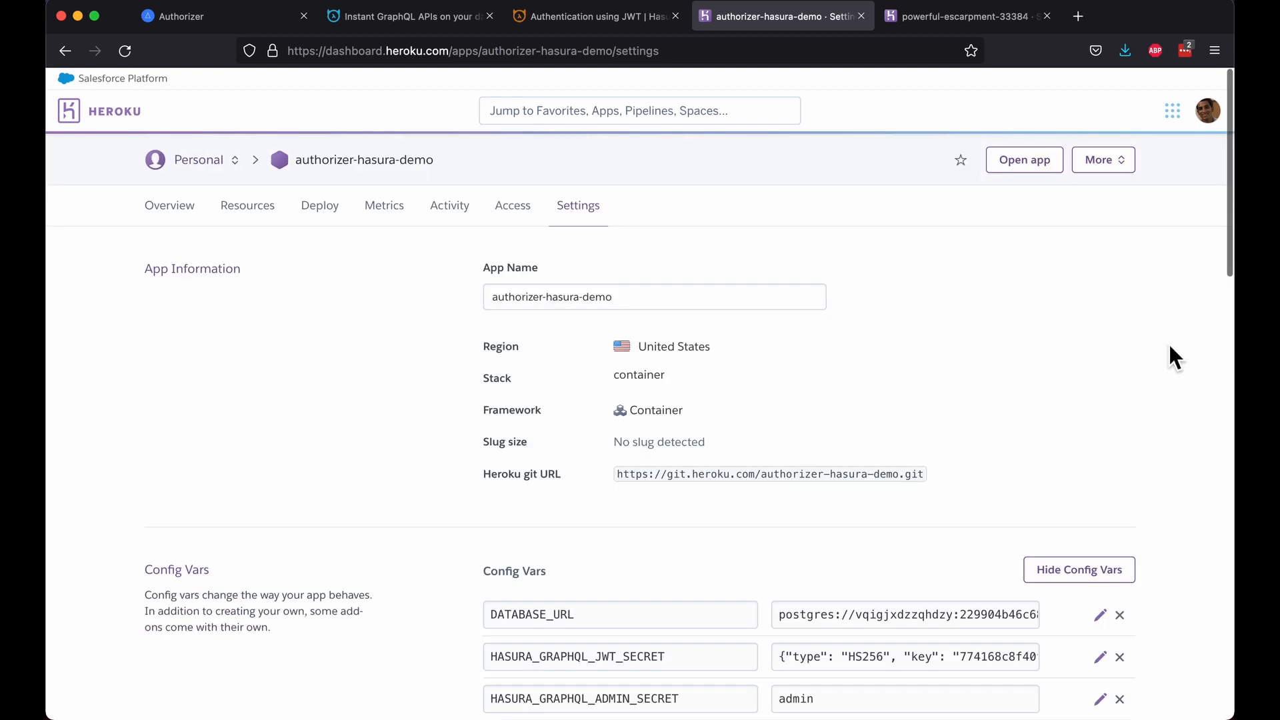
scroll(1170, 347, down, 3)
scroll(1170, 347, down, 10)
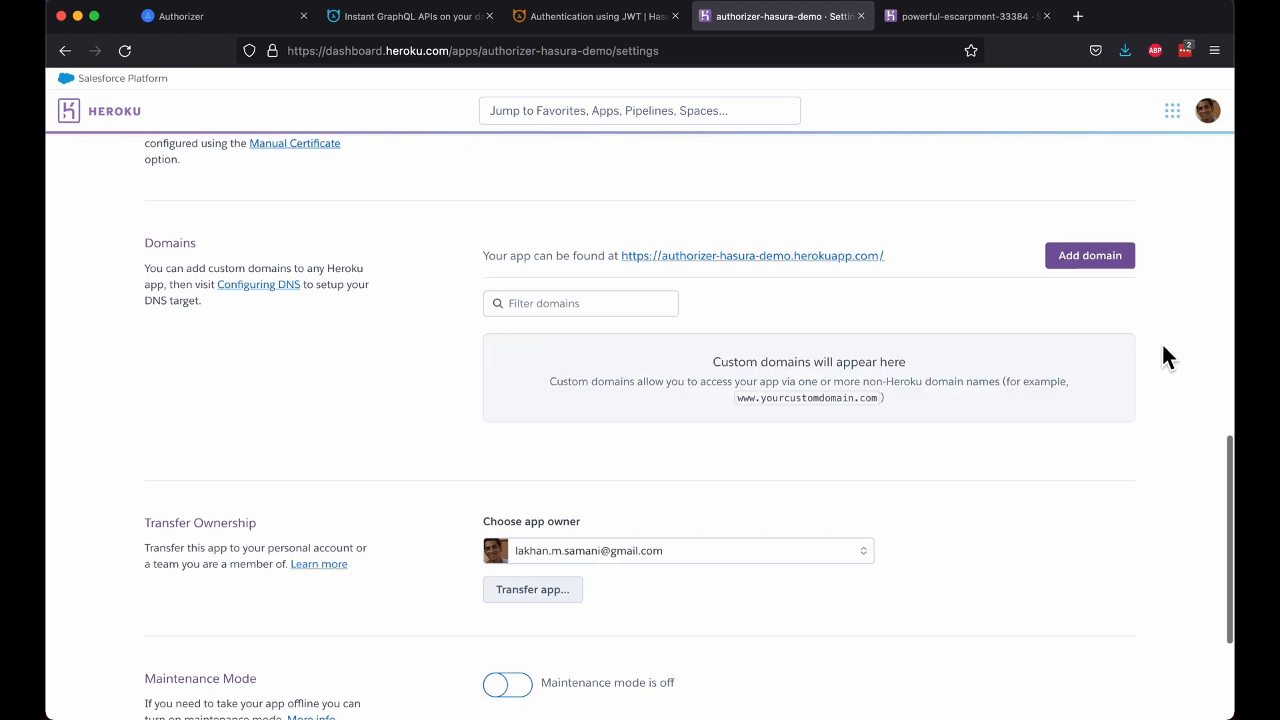
Step: Open the app's herokuapp.com console, log in with the admin secret, and go to DATA
click(797, 256)
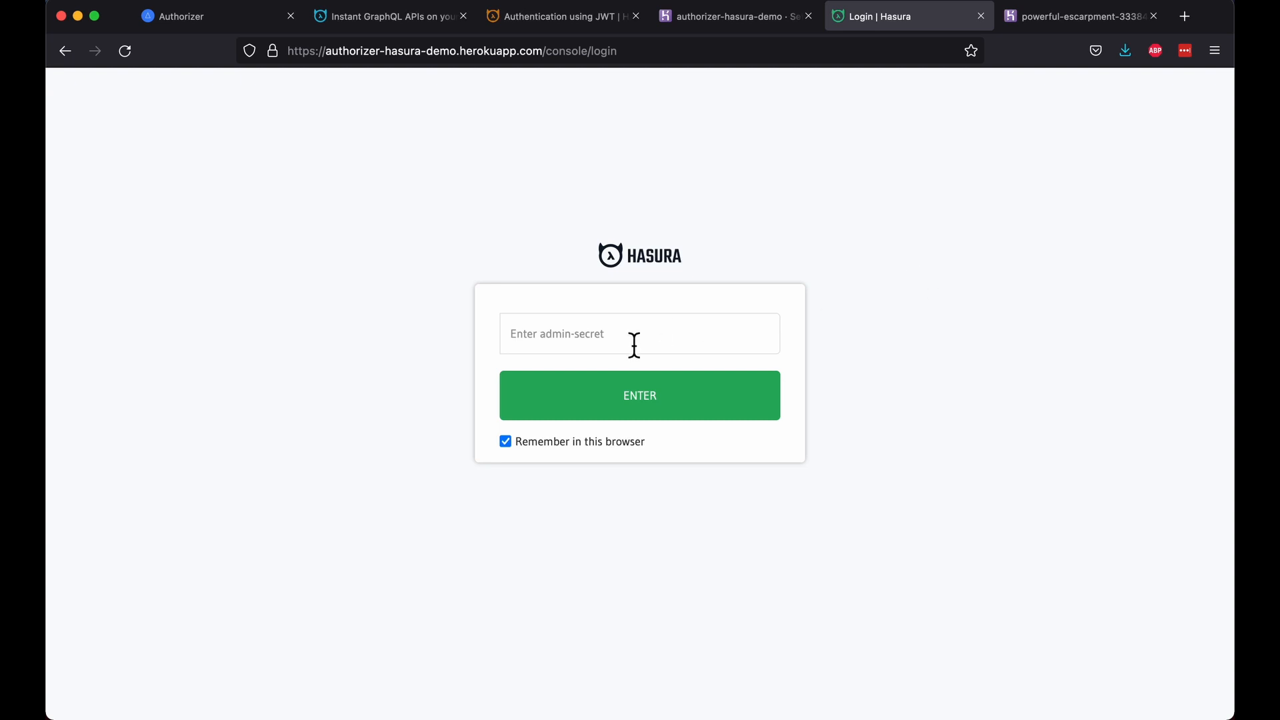
click(625, 347)
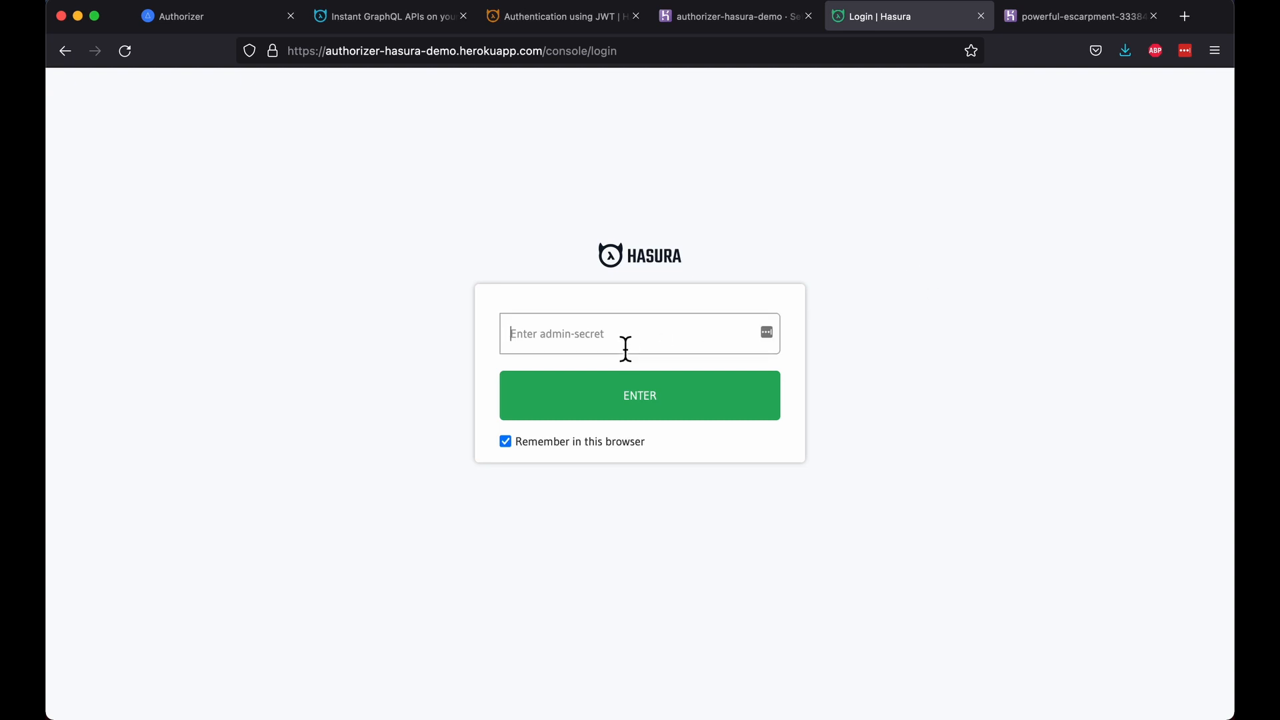
text(admin)
key(Return)
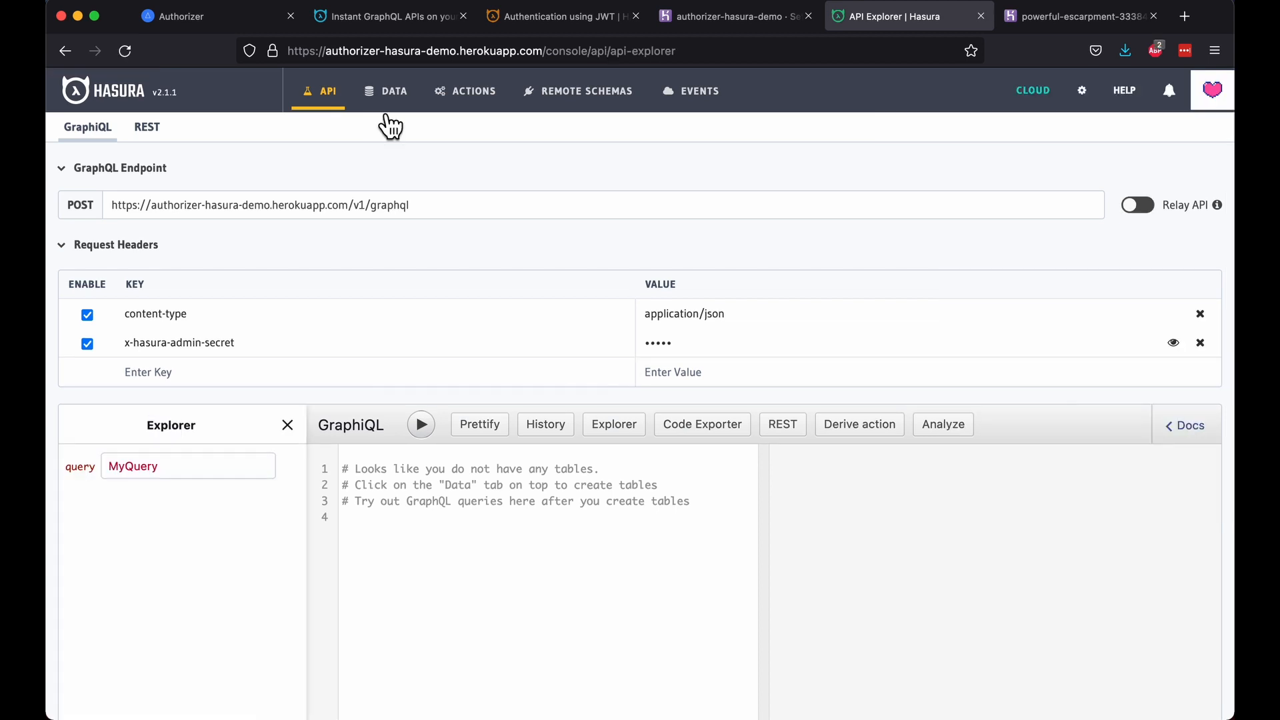
click(395, 102)
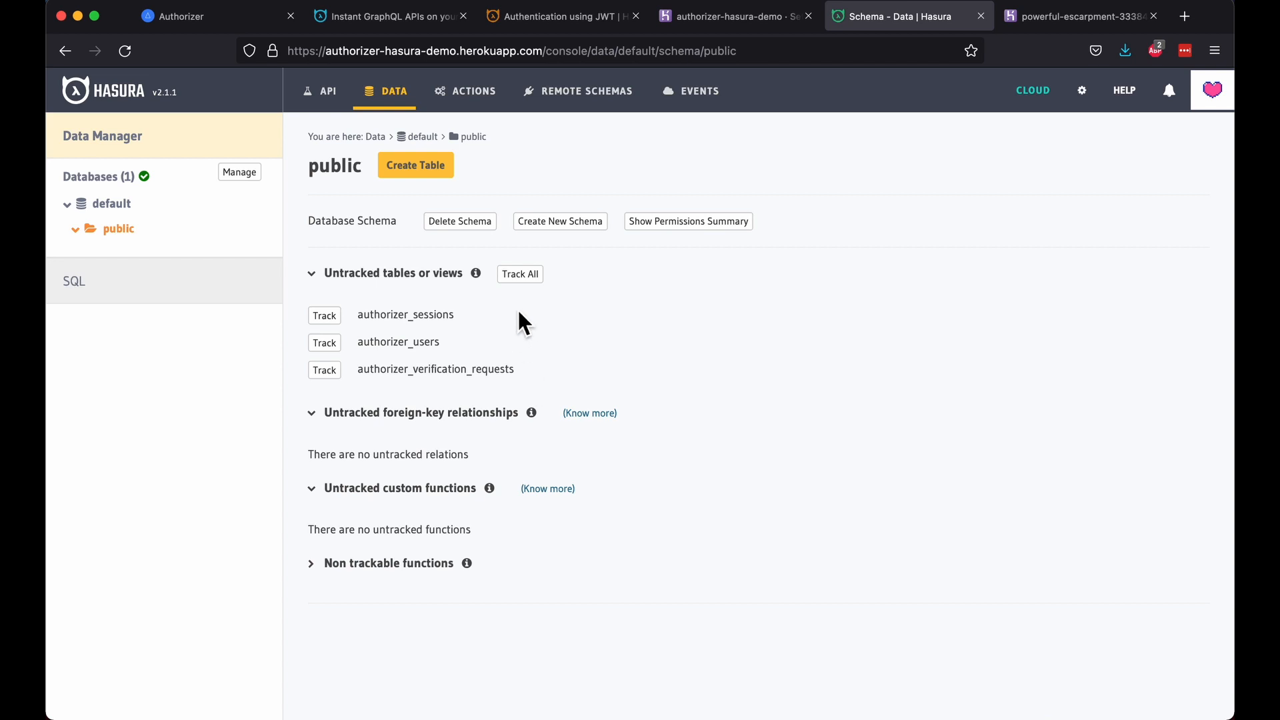
Step: Track all three untracked tables and all foreign-key relationships, confirming each prompt
click(519, 275)
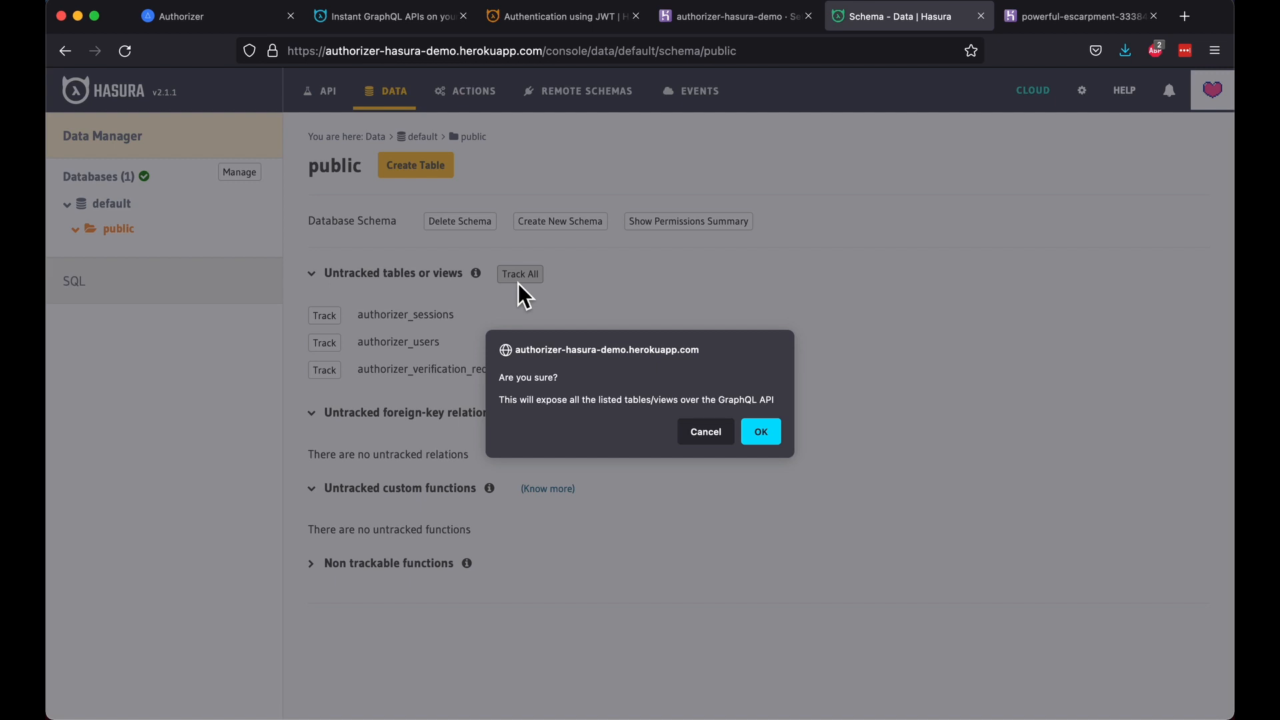
click(760, 432)
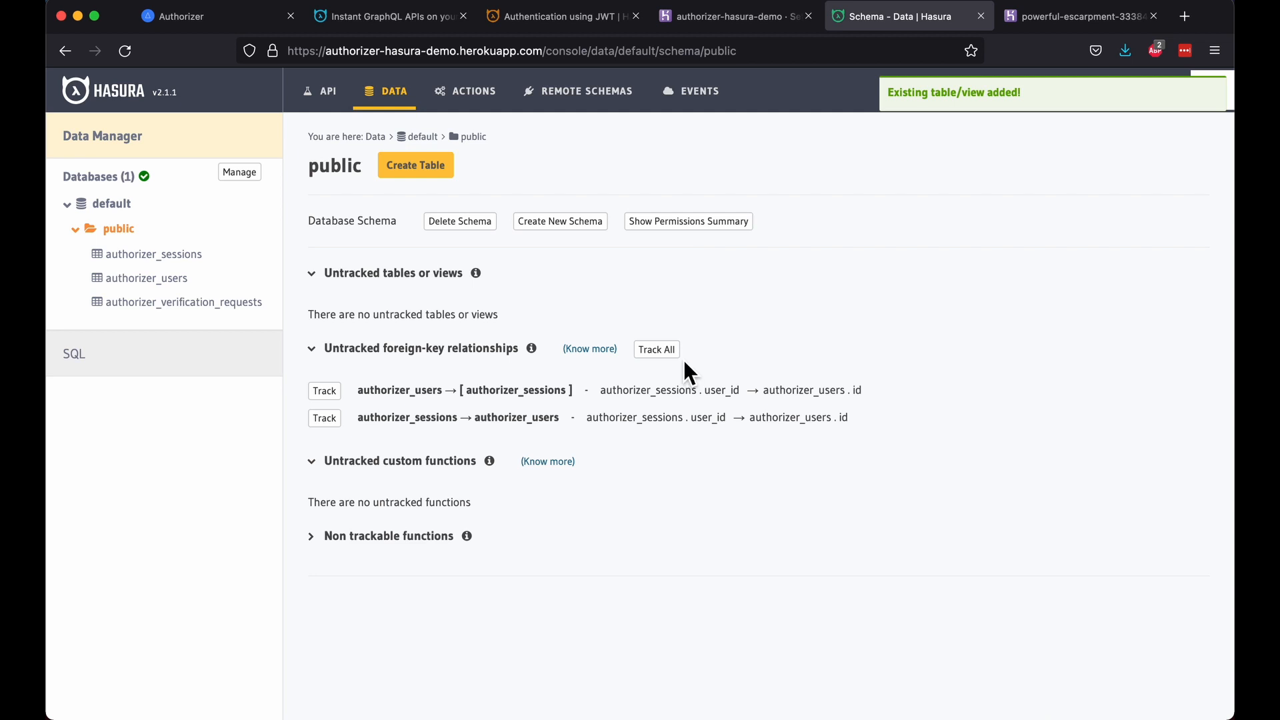
click(658, 350)
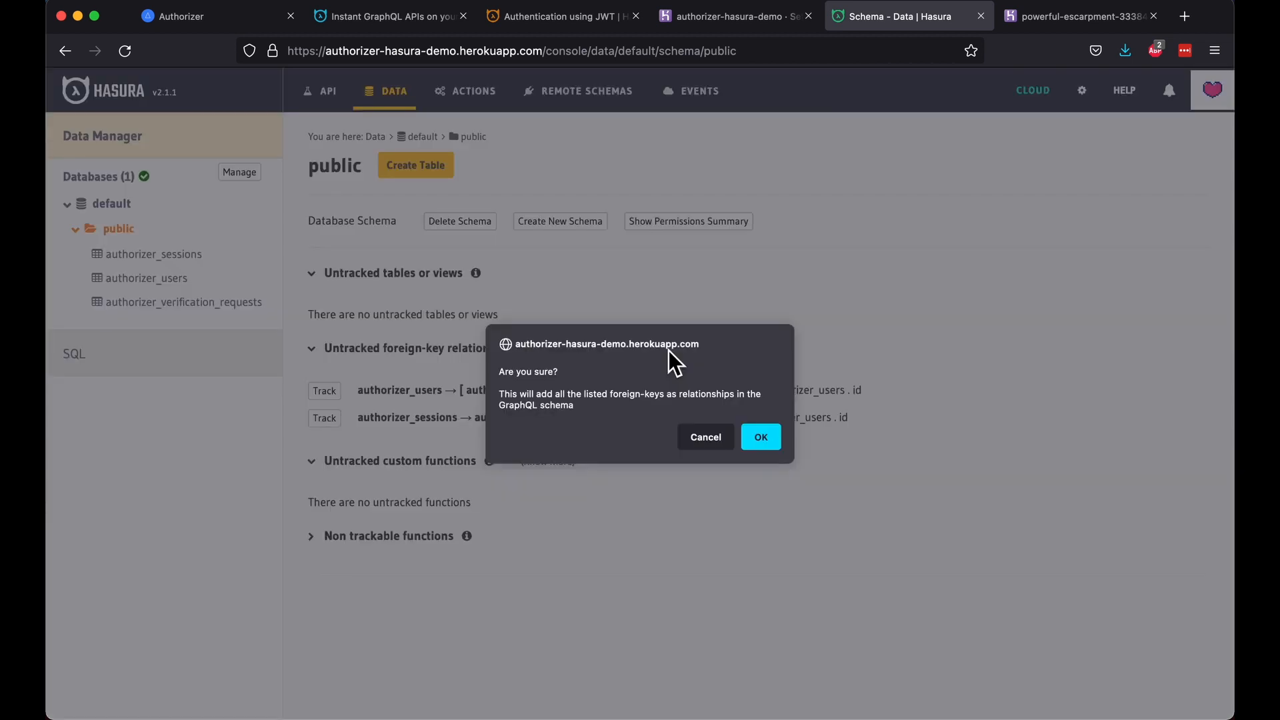
click(761, 436)
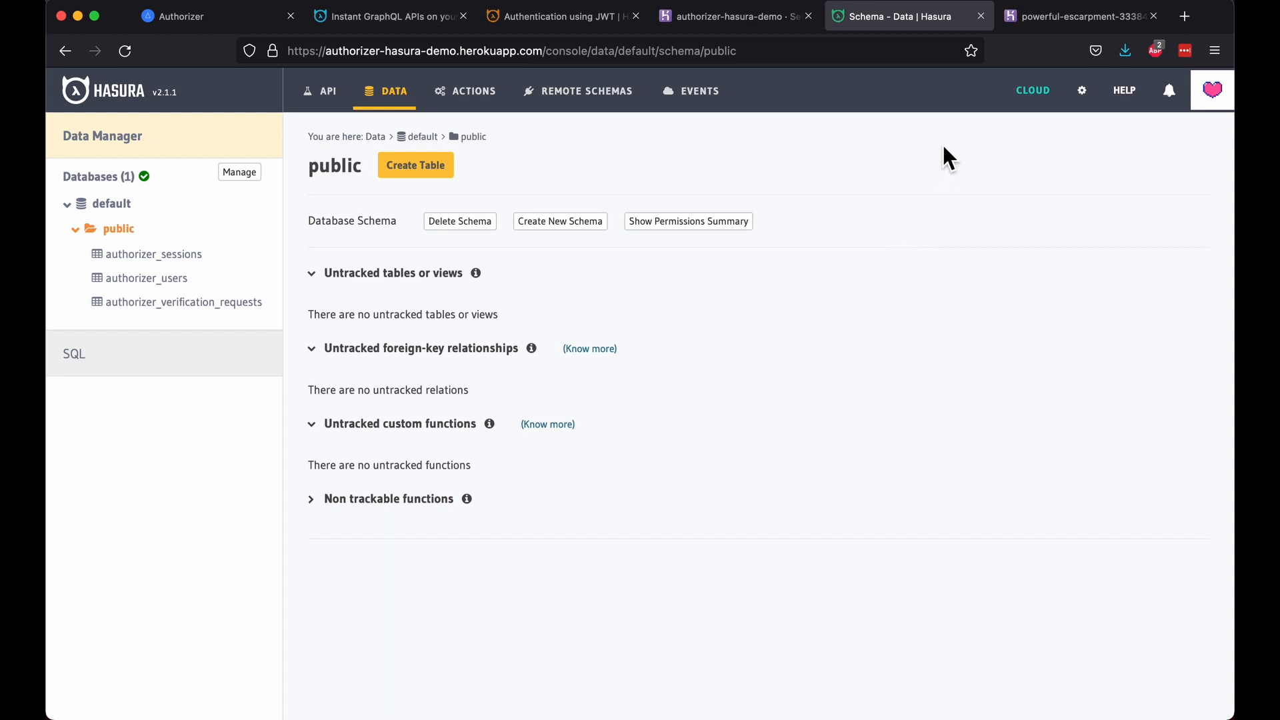
Step: Find CUSTOM_ACCESS_TOKEN_SCRIPT in the Environment Variables reference of the Authorizer docs
click(1051, 12)
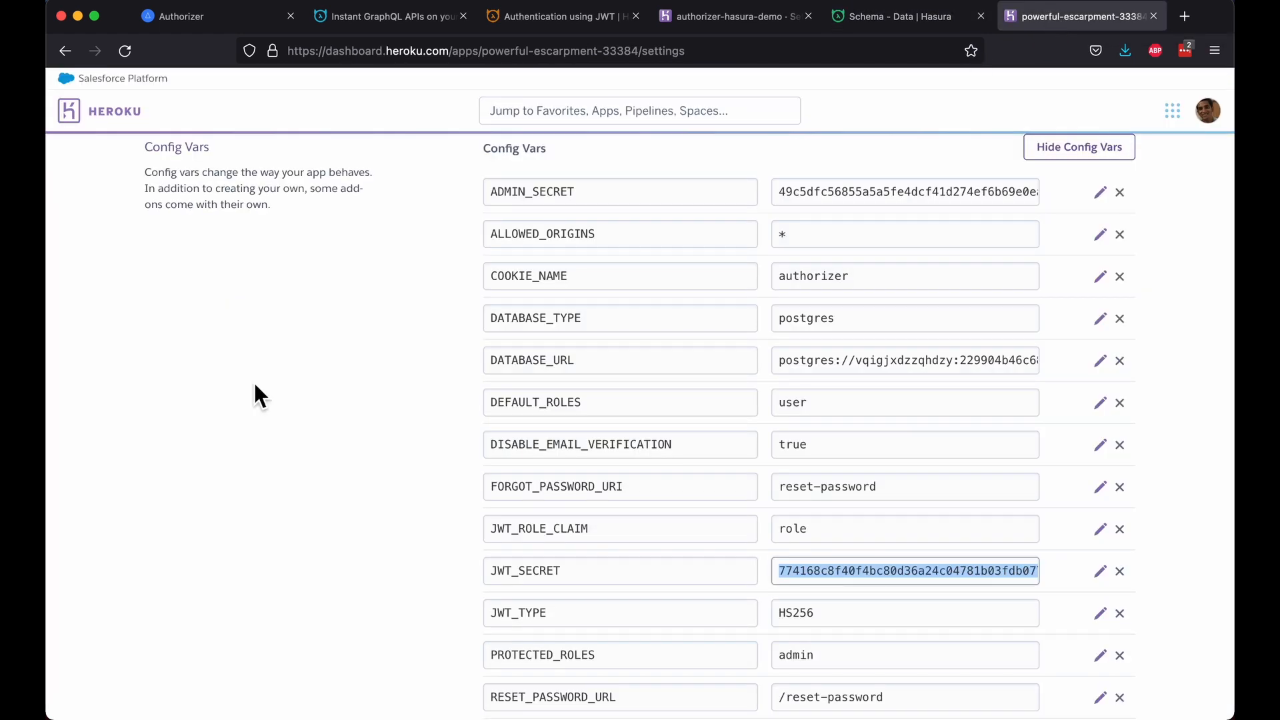
scroll(254, 390, up, 6)
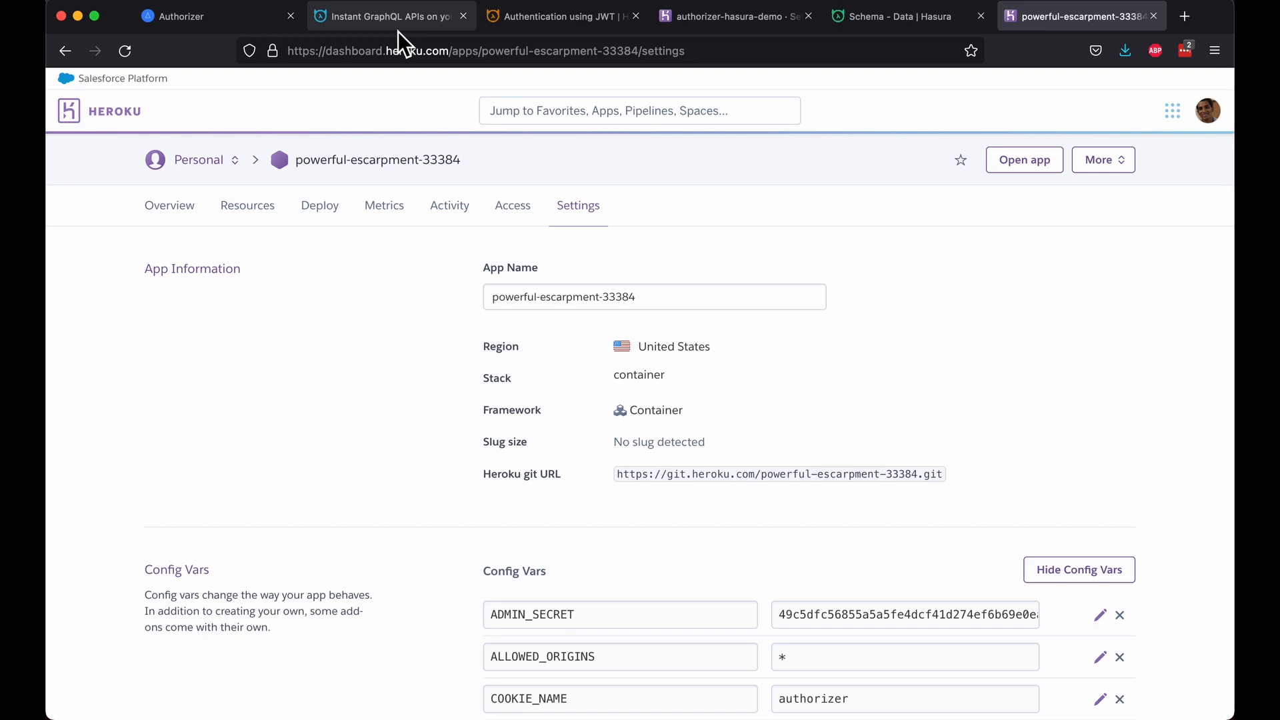
click(208, 25)
click(1003, 100)
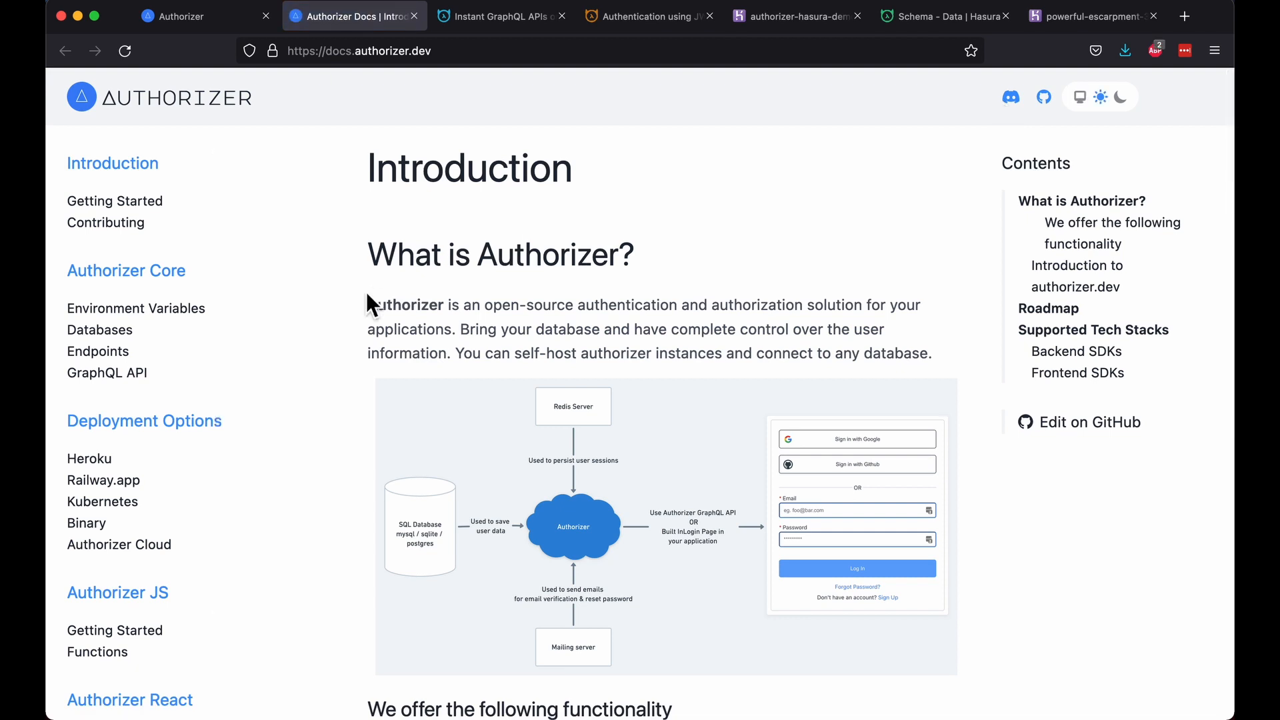
click(172, 310)
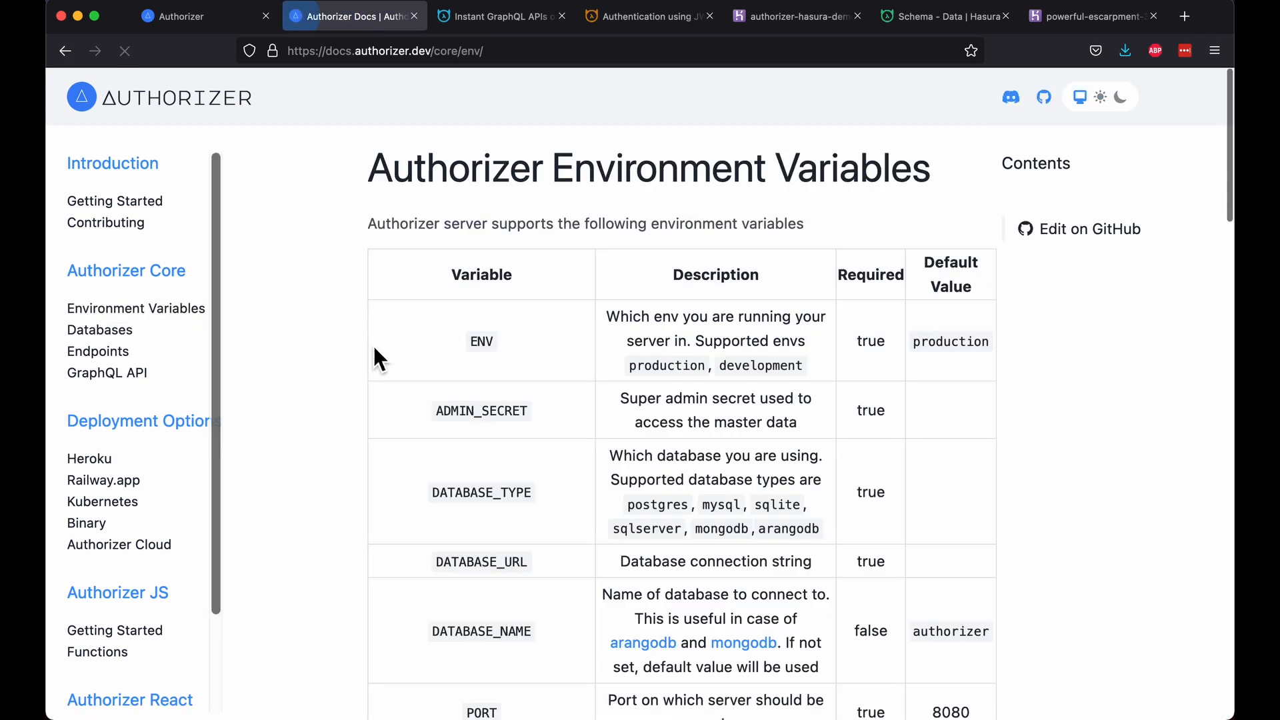
scroll(374, 348, down, 20)
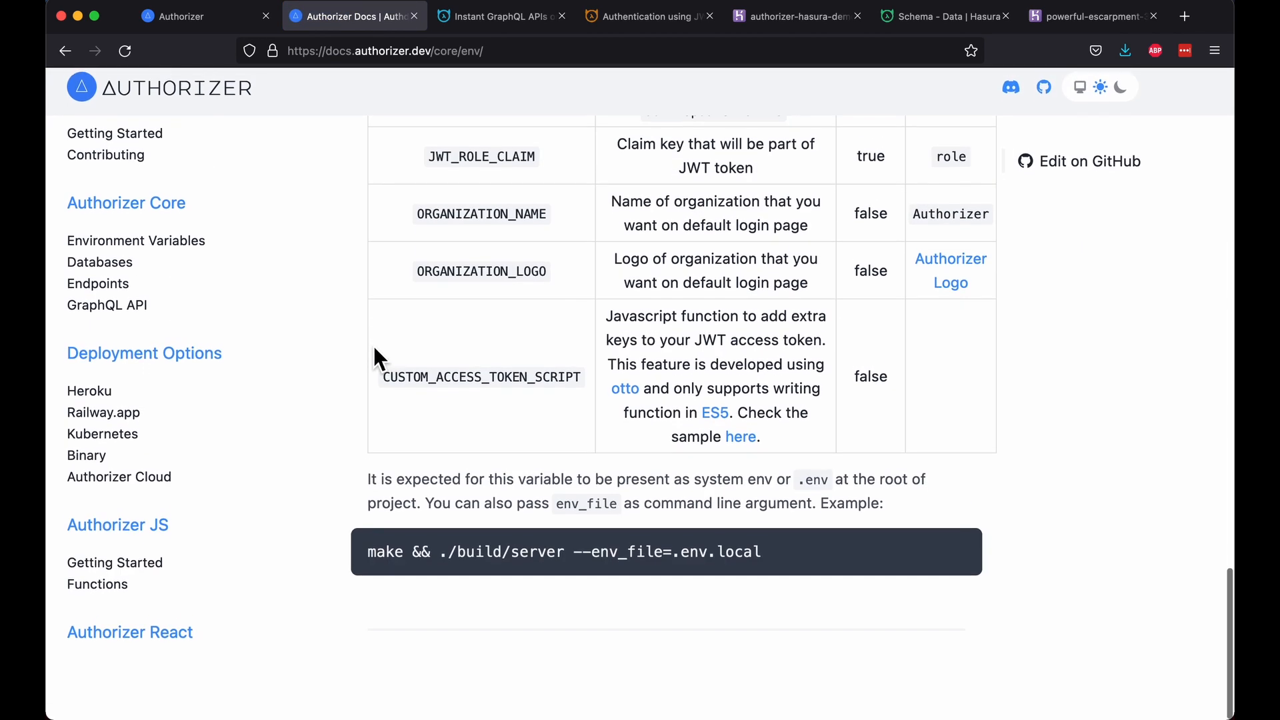
Step: Copy the CUSTOM_ACCESS_TOKEN_SCRIPT name from its sample in the GitHub .env.sample file
double_click(460, 391)
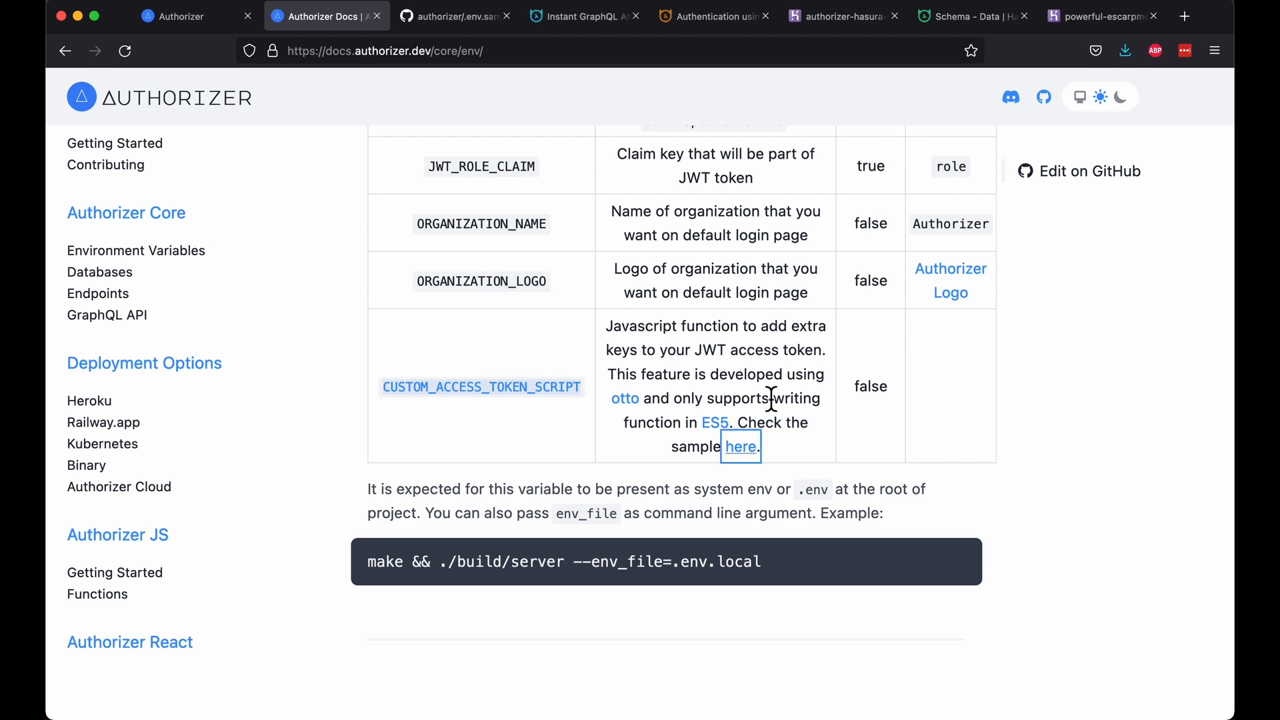
click(741, 446)
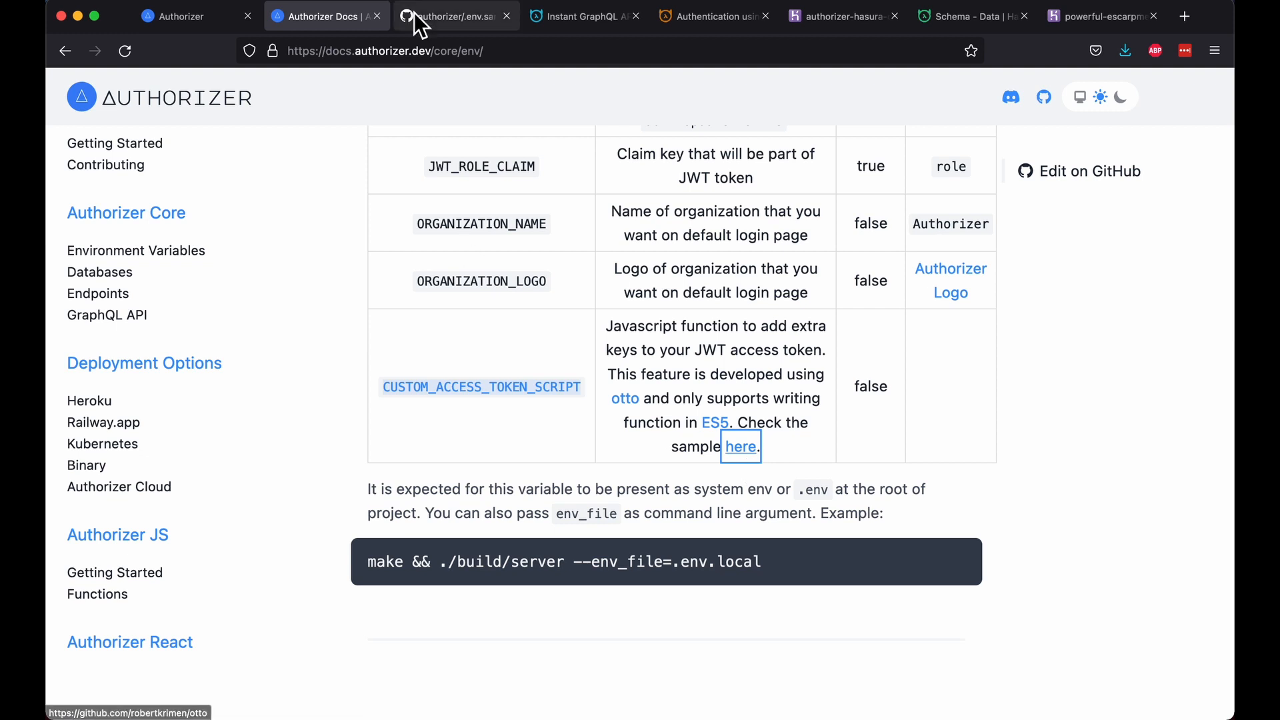
double_click(292, 585)
key(super+c)
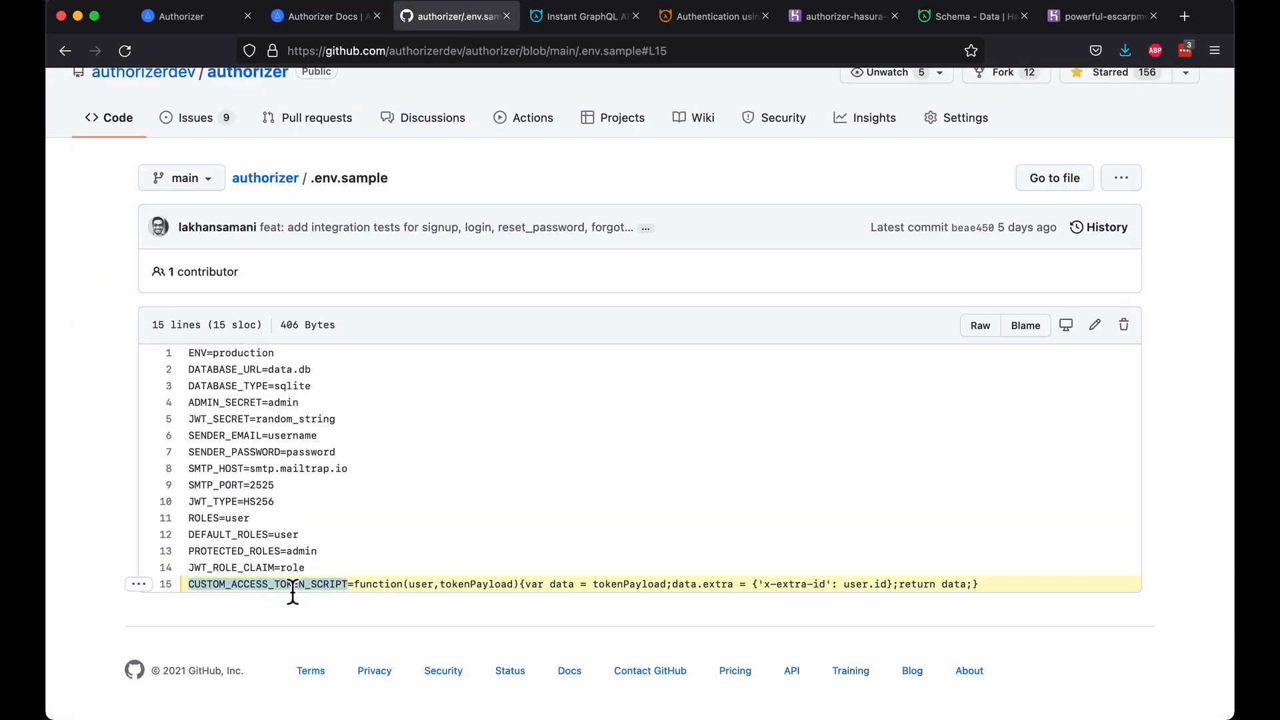
click(1086, 20)
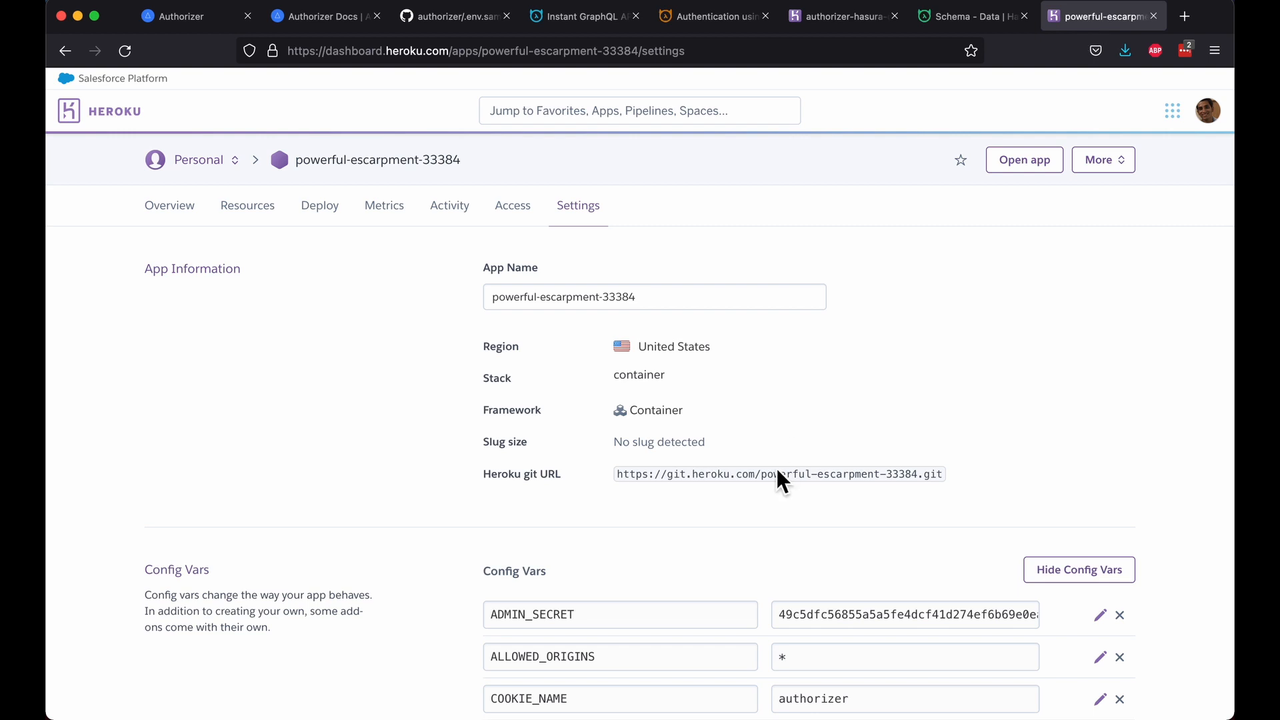
Step: Add a CUSTOM_ACCESS_TOKEN_SCRIPT config var whose value is the sample script function
scroll(777, 468, down, 15)
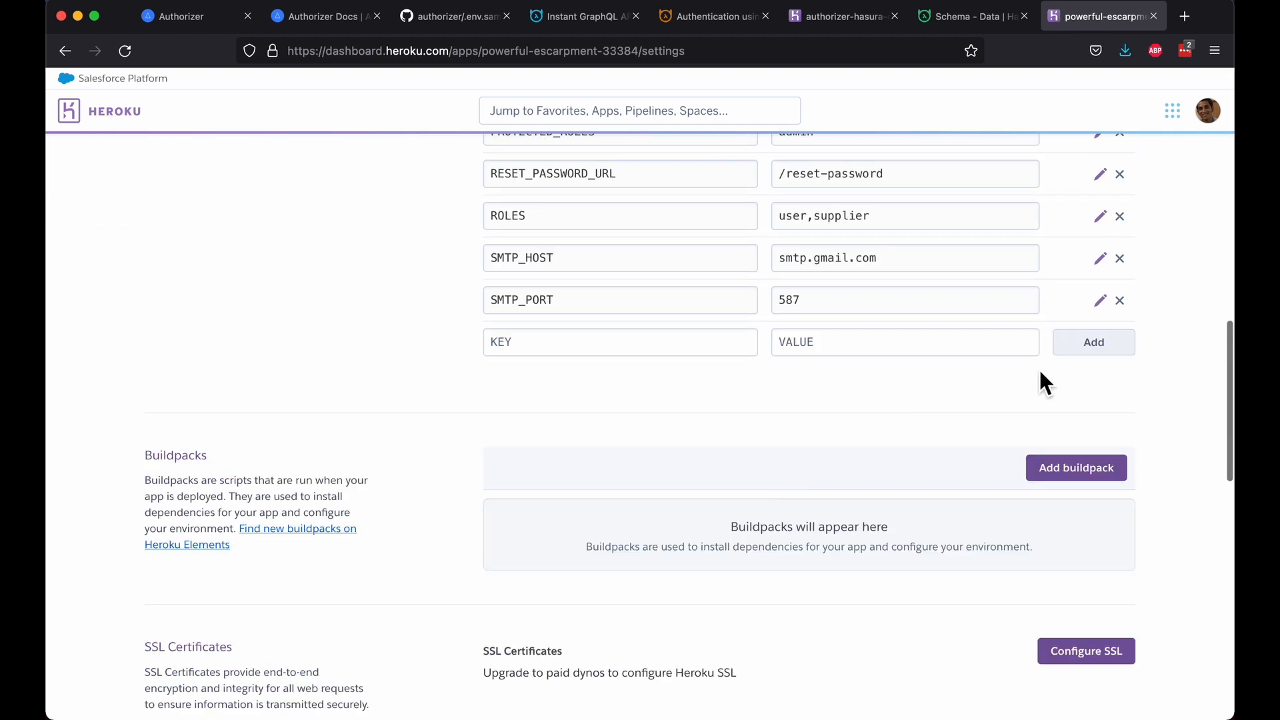
click(601, 354)
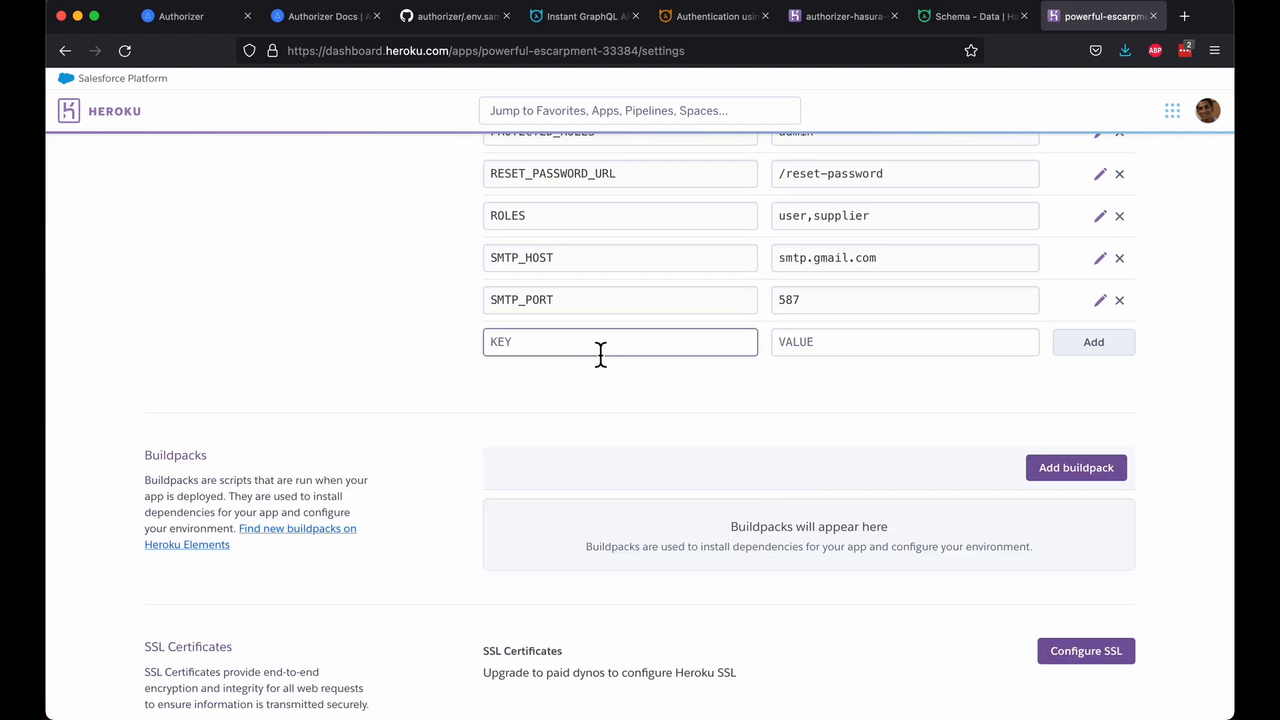
key(super+v)
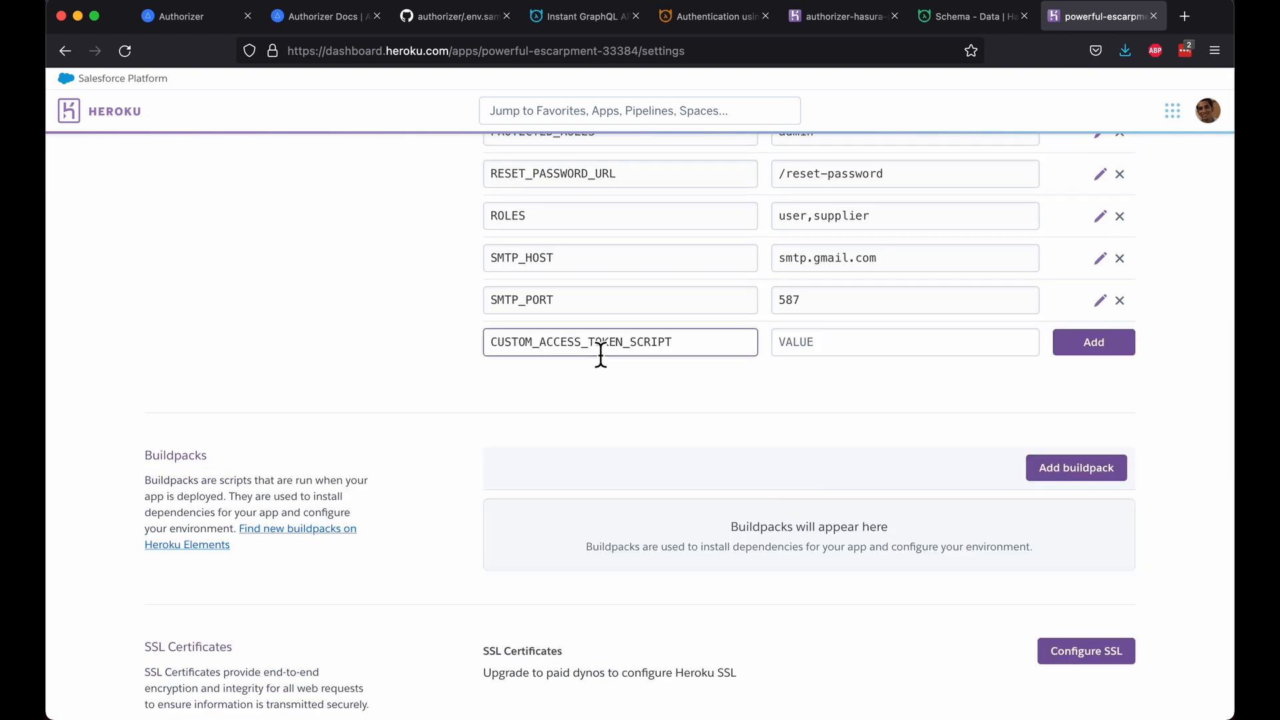
click(438, 20)
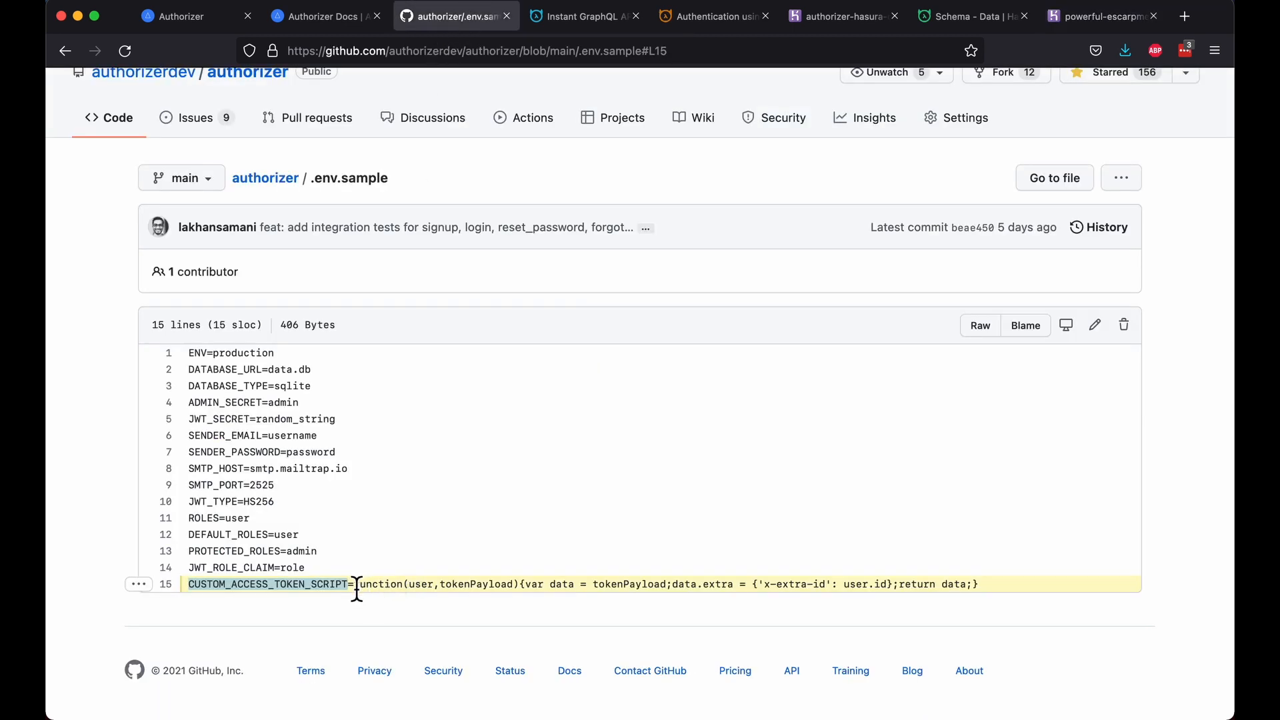
drag(354, 585, 1011, 587)
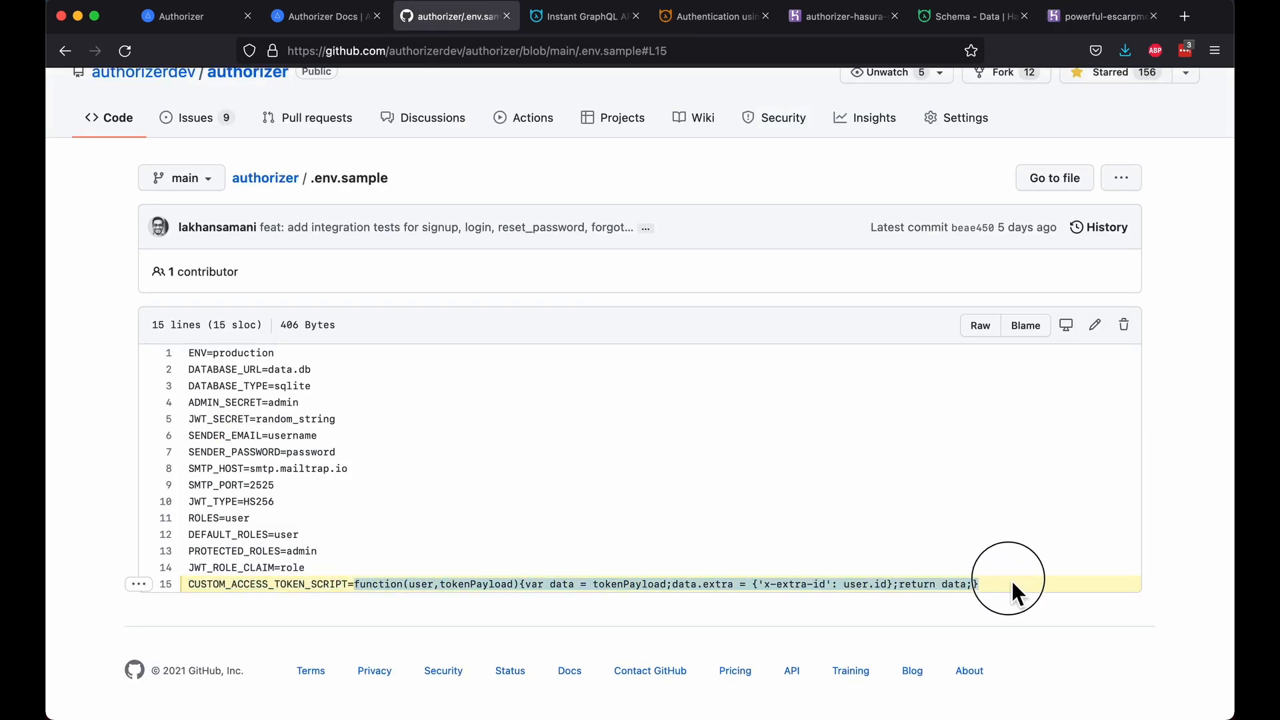
click(1094, 20)
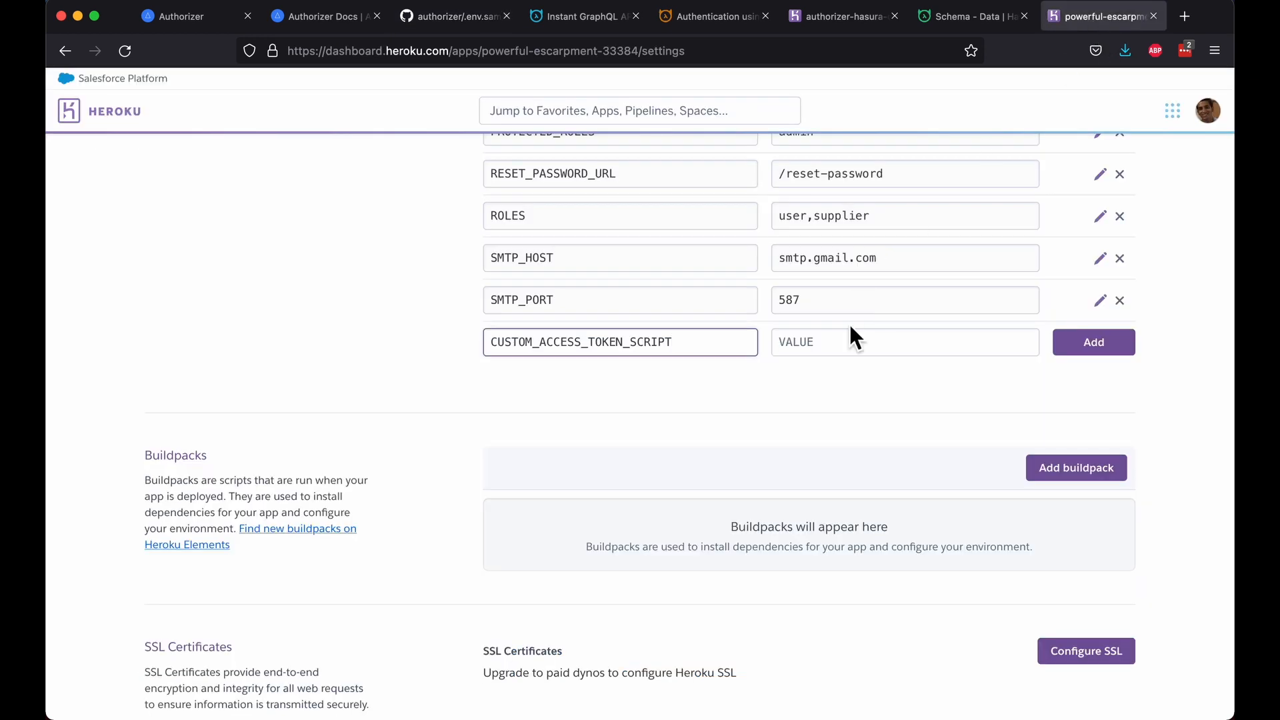
click(839, 352)
key(super+v)
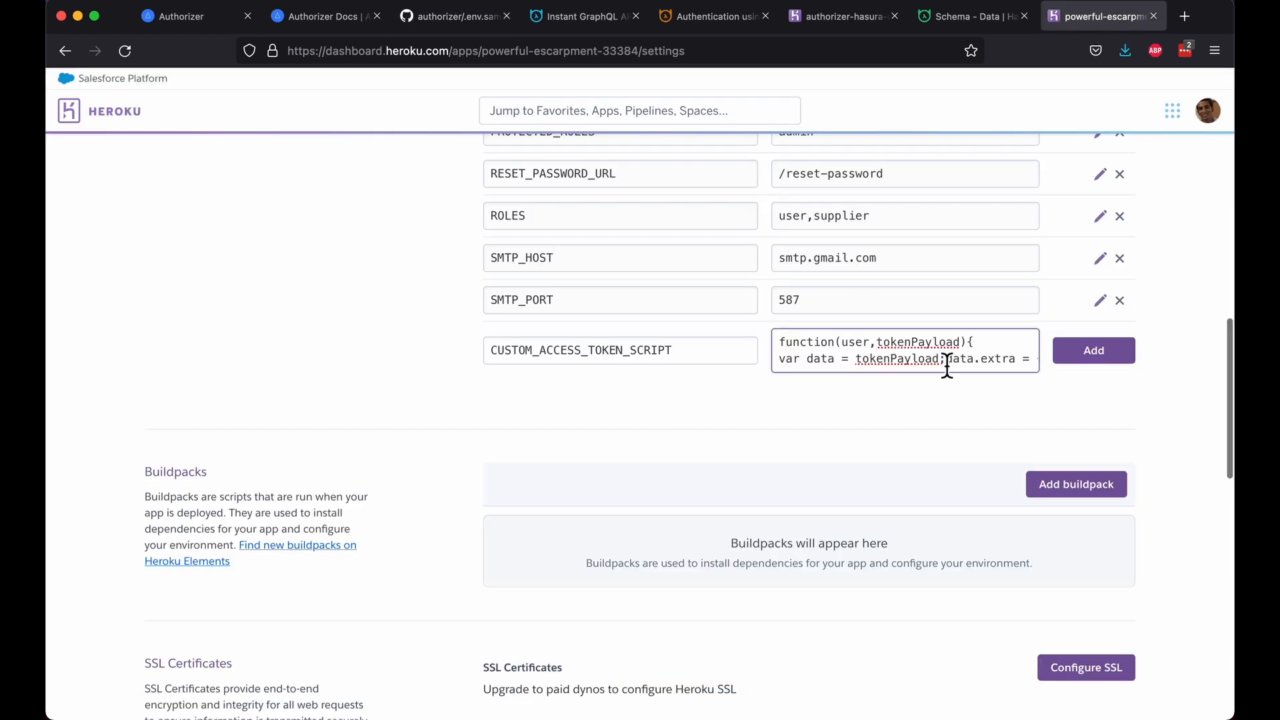
click(946, 365)
key(Return)
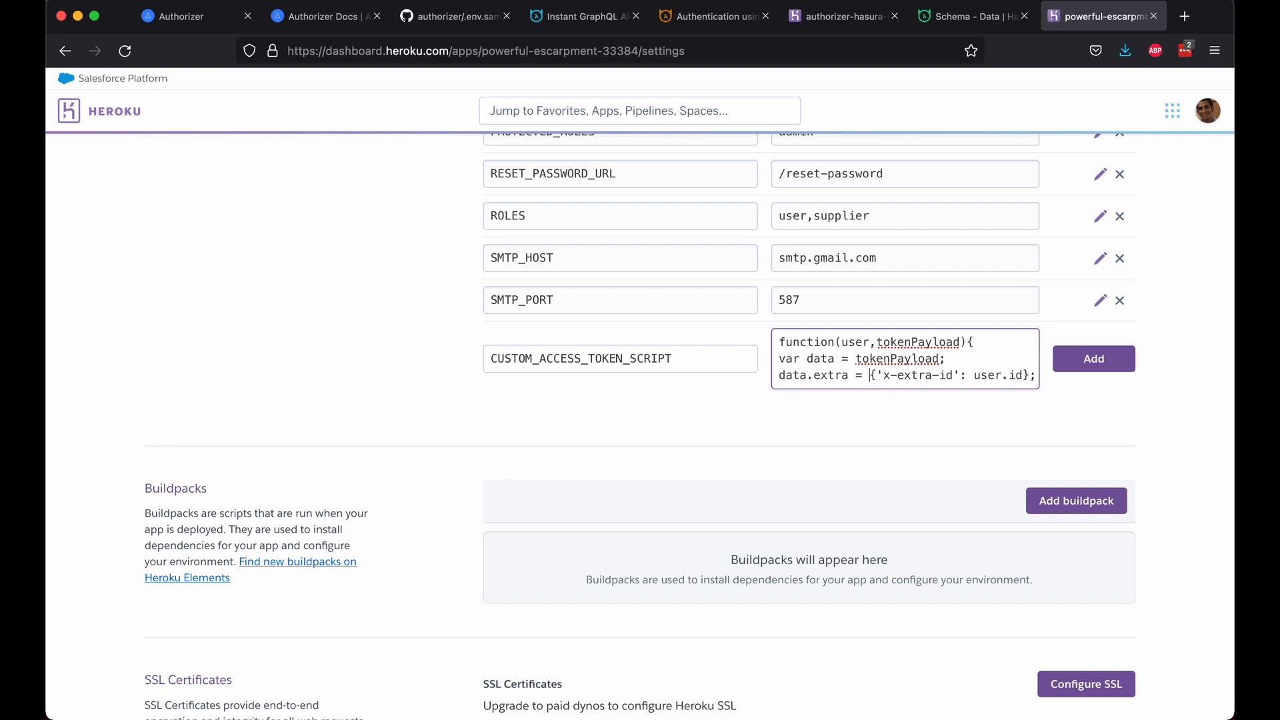
click(716, 17)
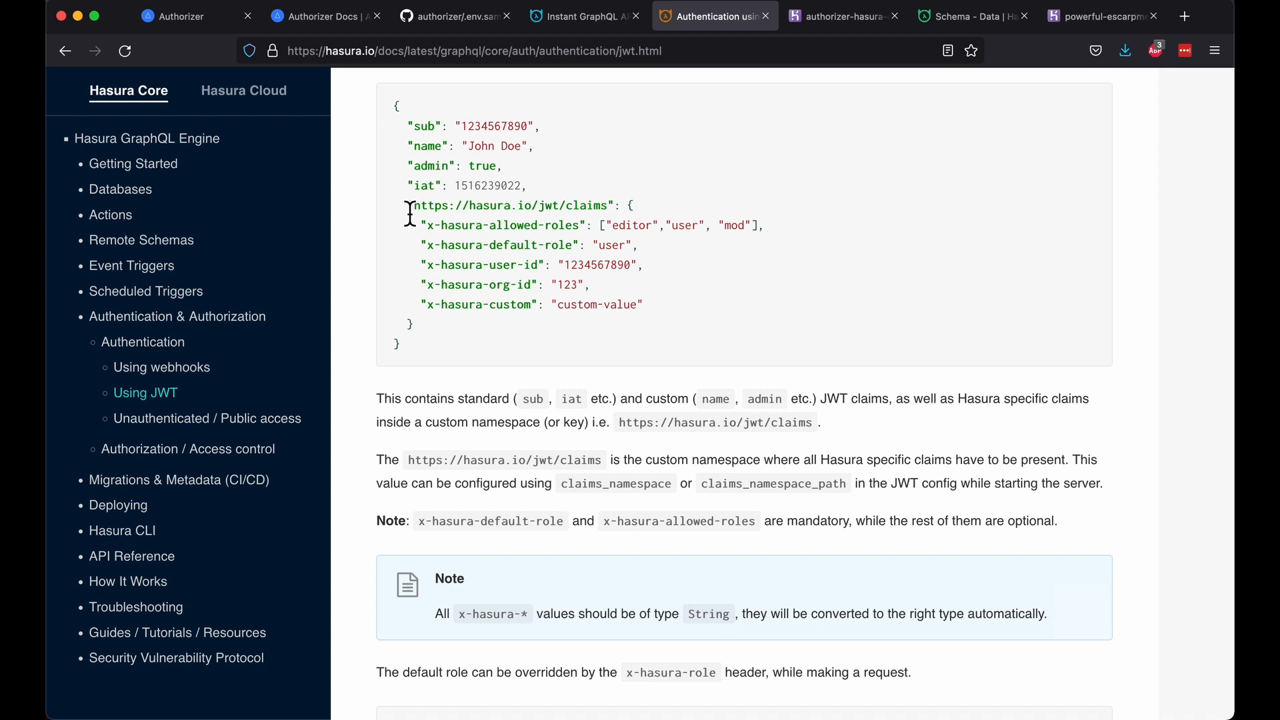
drag(411, 208, 607, 206)
key(ctrl+c)
click(1091, 20)
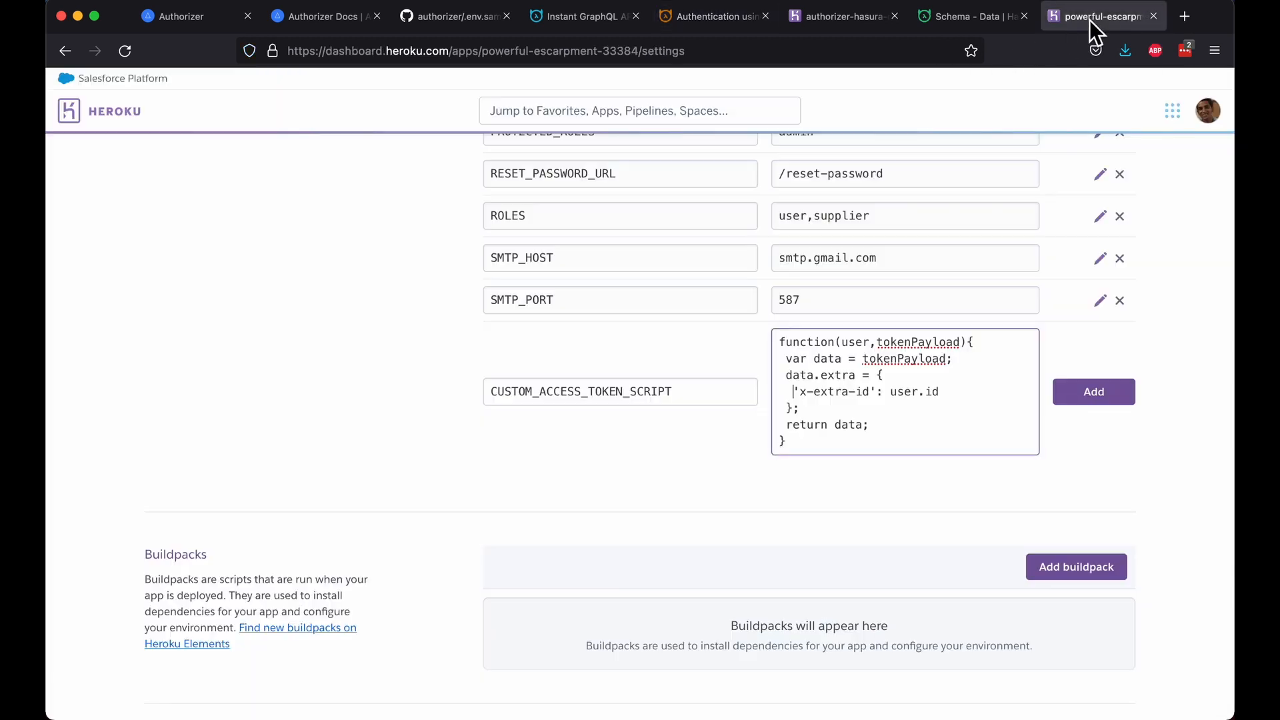
double_click(837, 375)
key(BackSpace)
key(BackSpace)
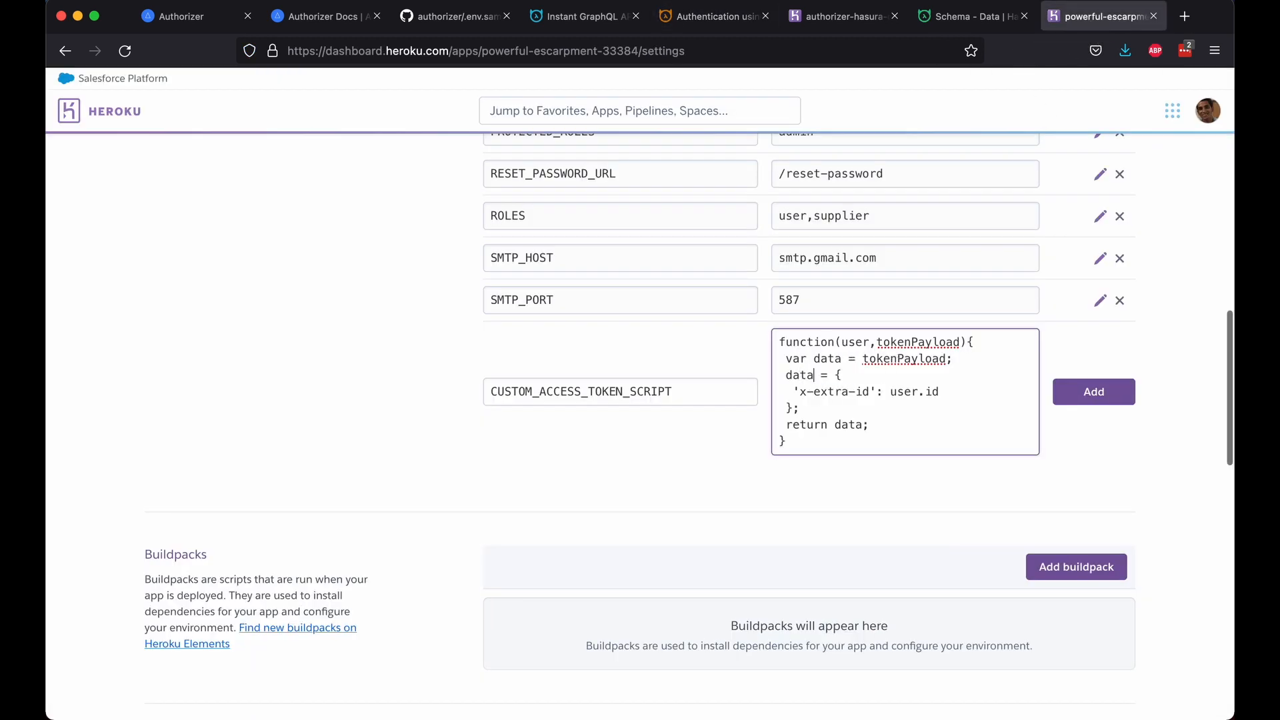
text([')
key(ctrl+v)
text('])
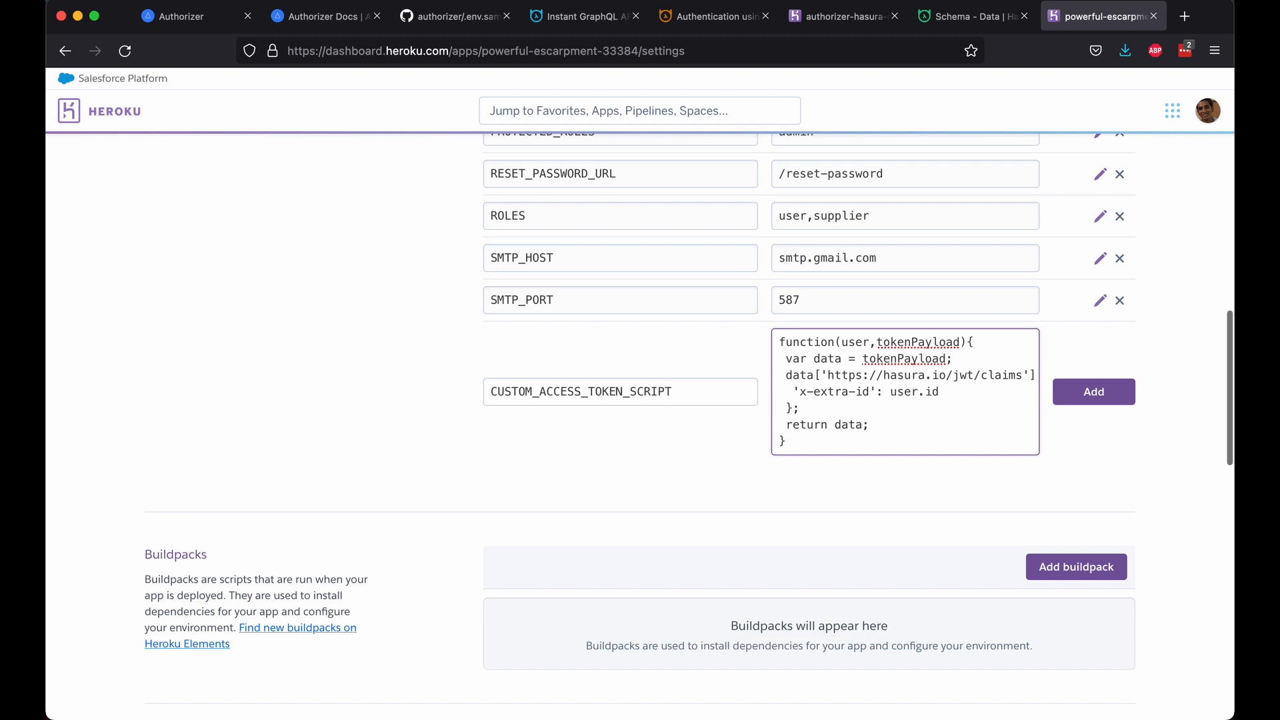
click(564, 28)
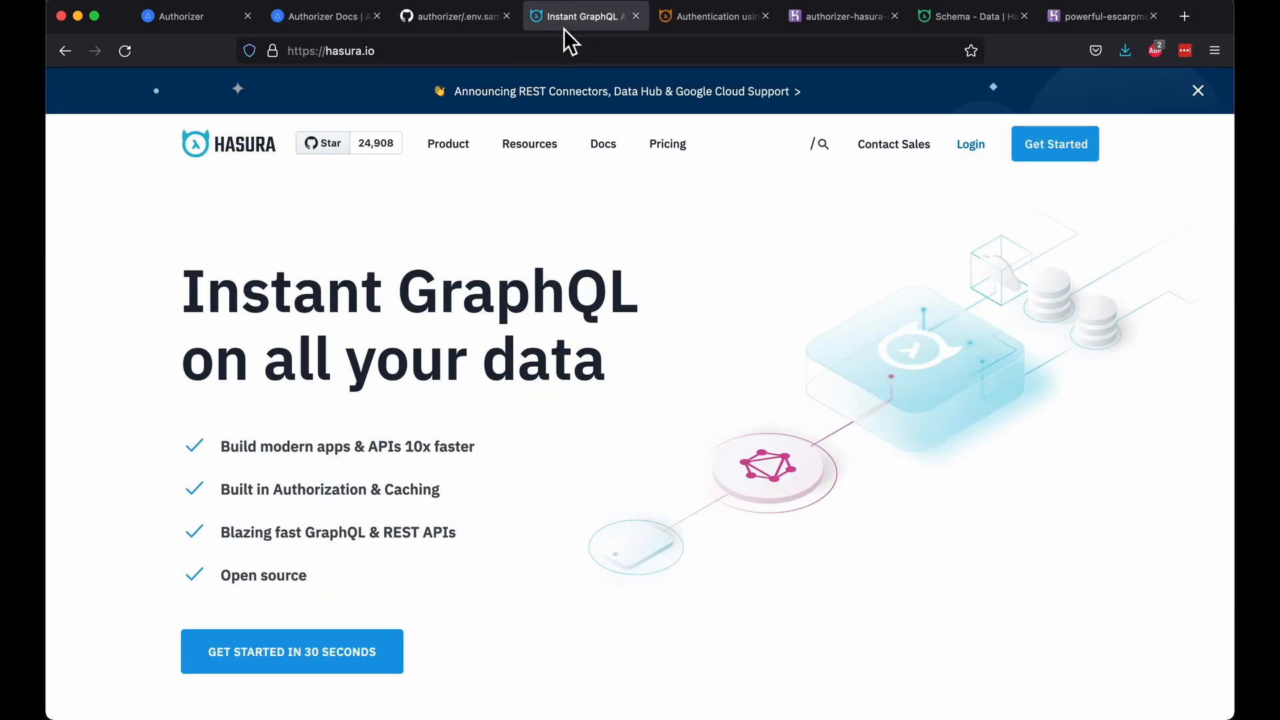
Step: Copy the allowed-roles, default-role and user-id claim lines from the Hasura JWT docs
click(675, 20)
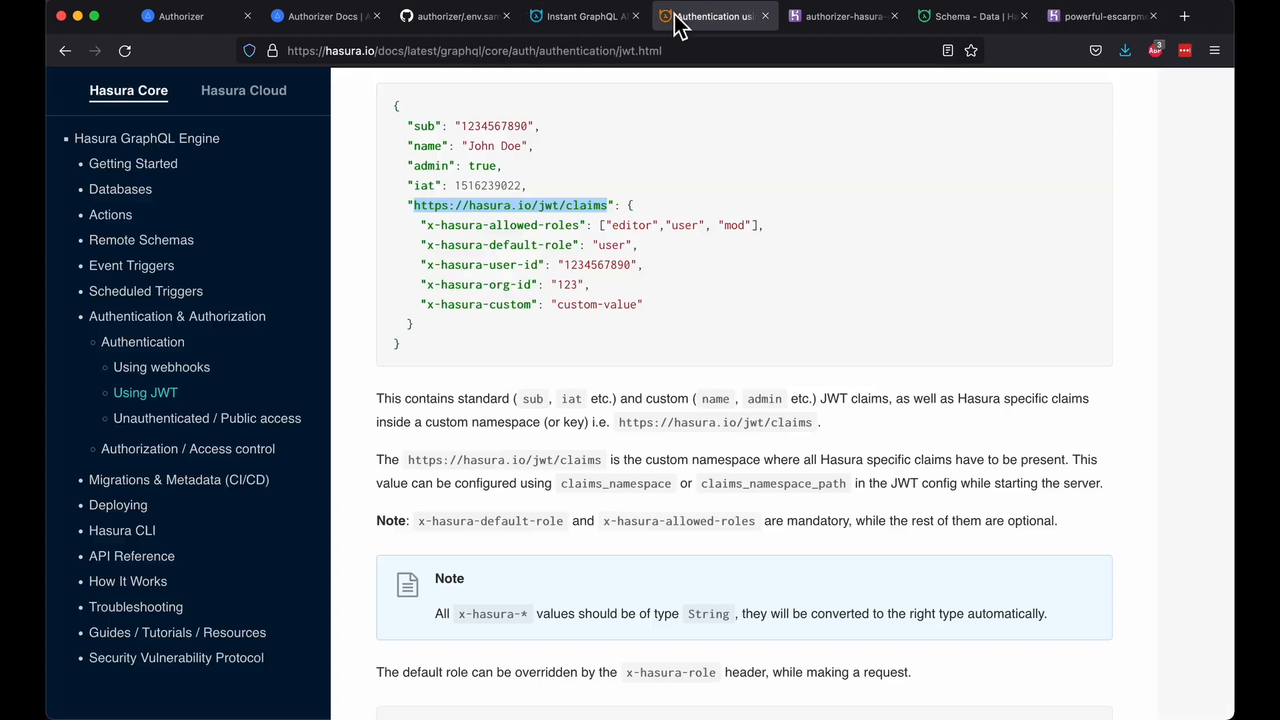
click(420, 231)
drag(555, 250, 652, 255)
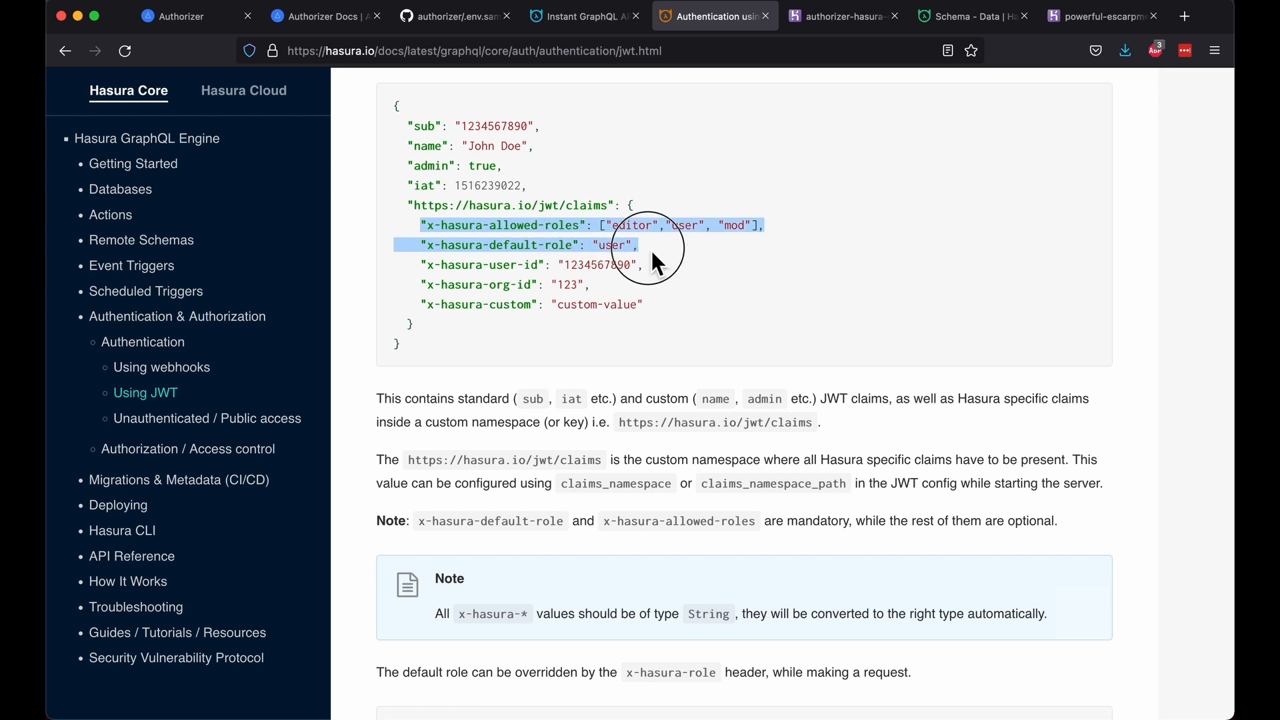
drag(652, 253, 659, 269)
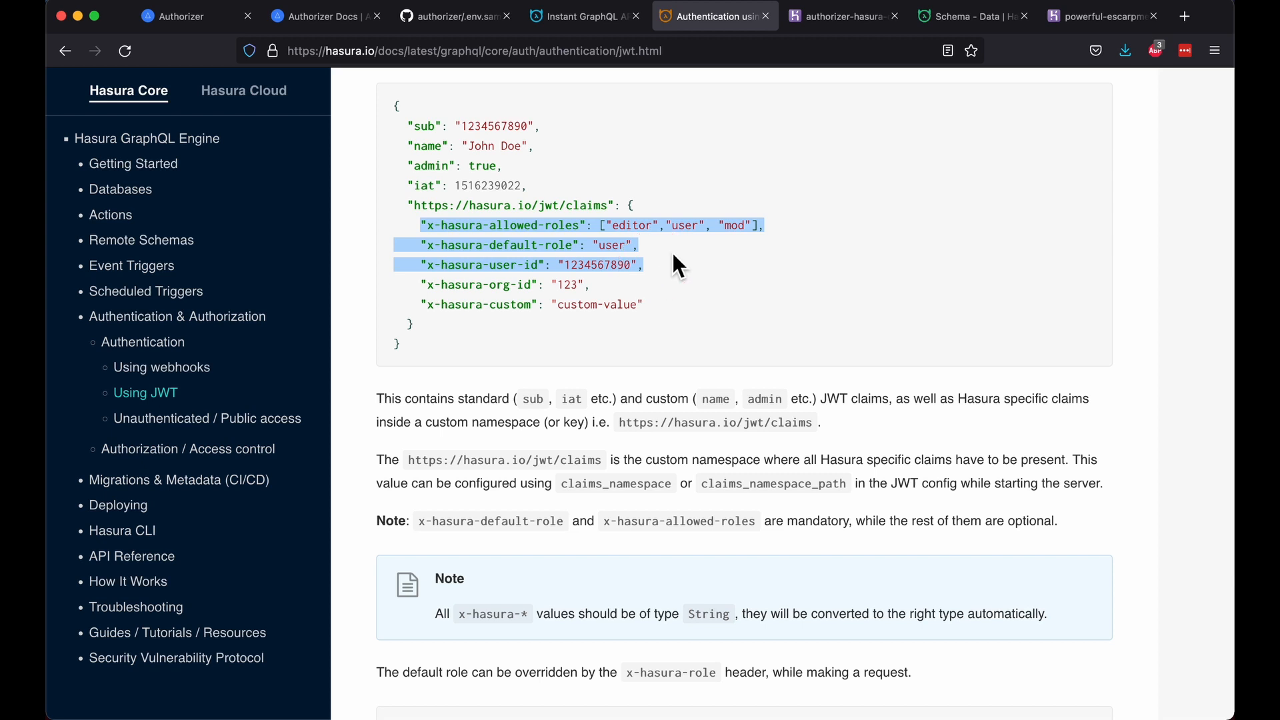
click(1087, 20)
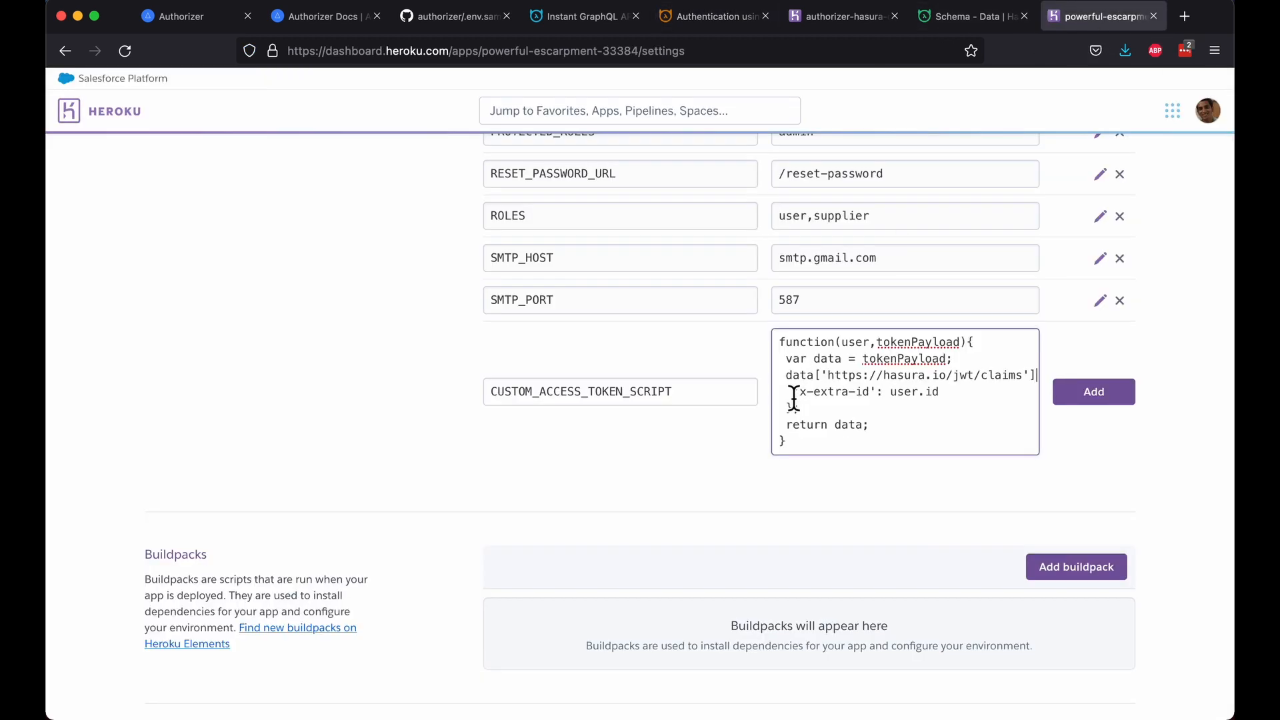
Step: Replace the x-extra-id line with the three Hasura claim lines and fix their indentation
drag(794, 393, 967, 394)
key(BackSpace)
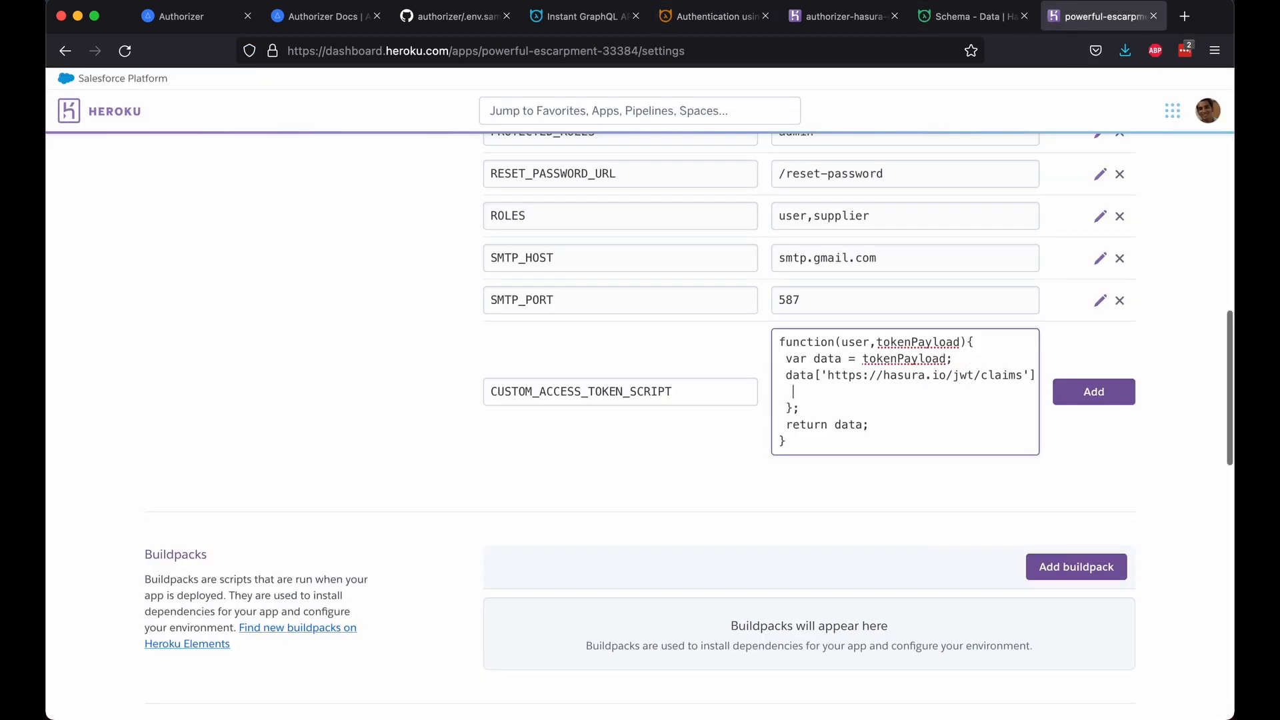
key(super+v)
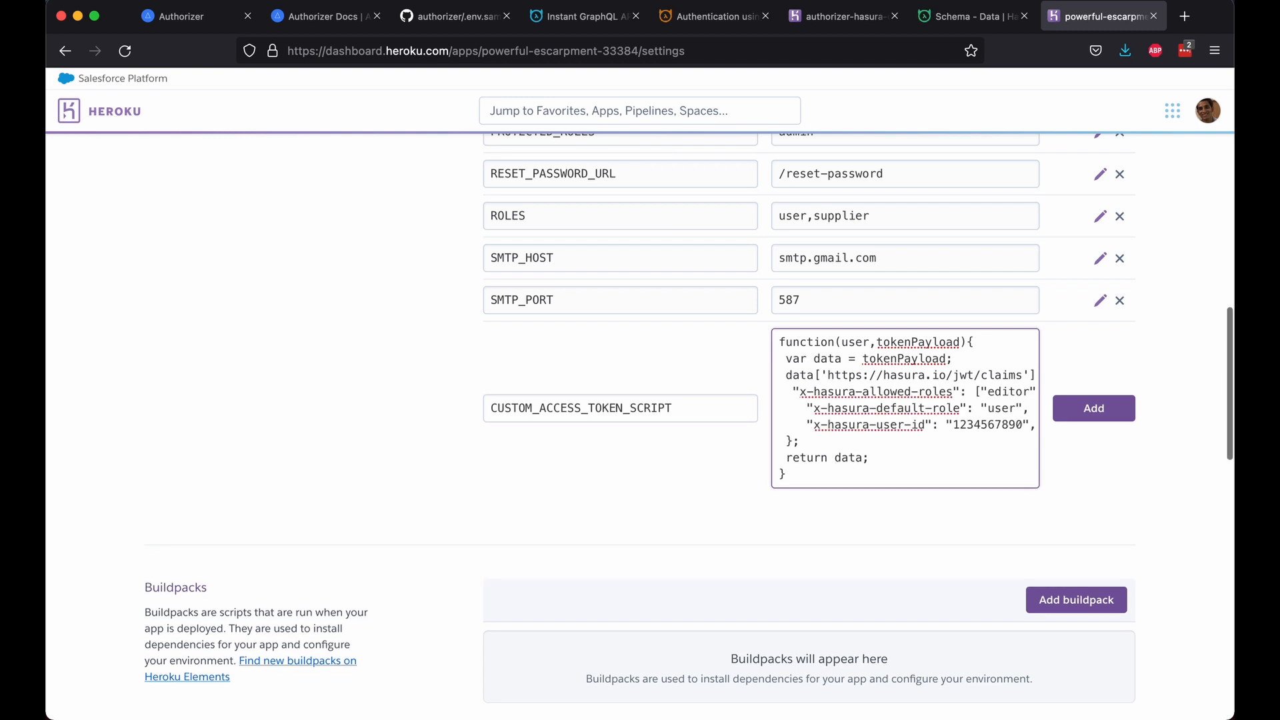
click(807, 408)
key(BackSpace)
key(BackSpace)
click(803, 424)
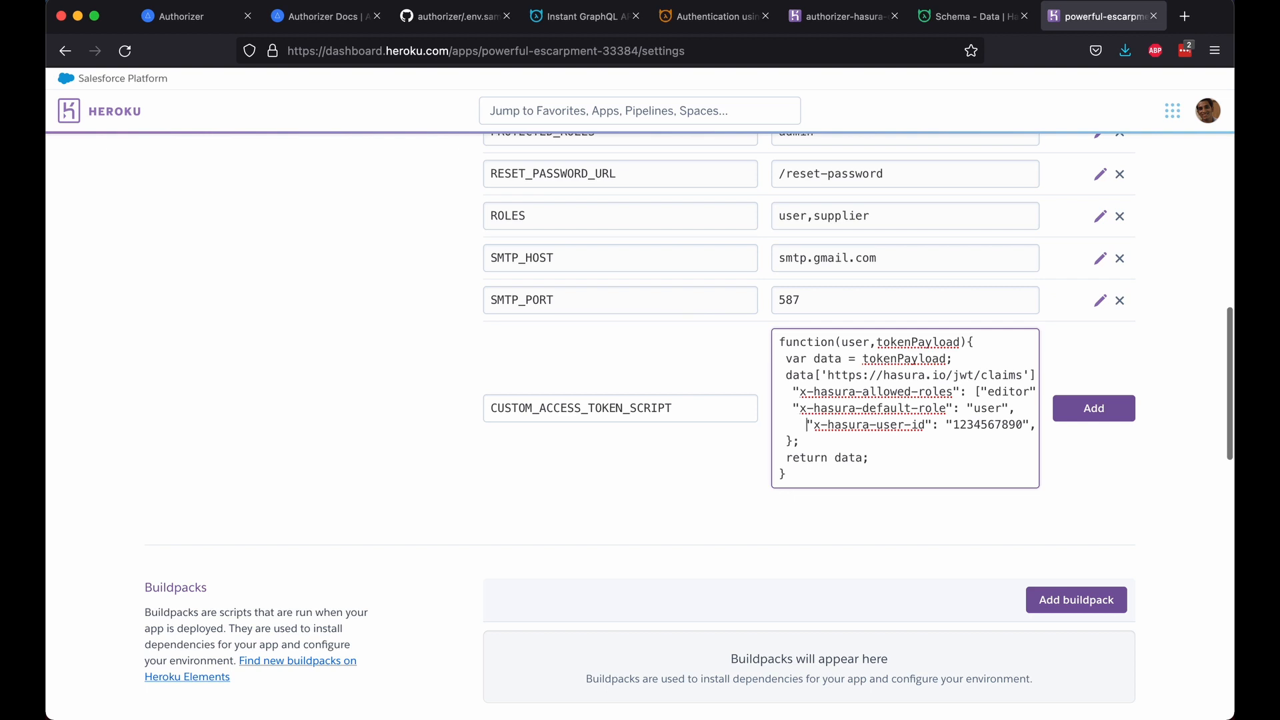
key(BackSpace)
key(BackSpace)
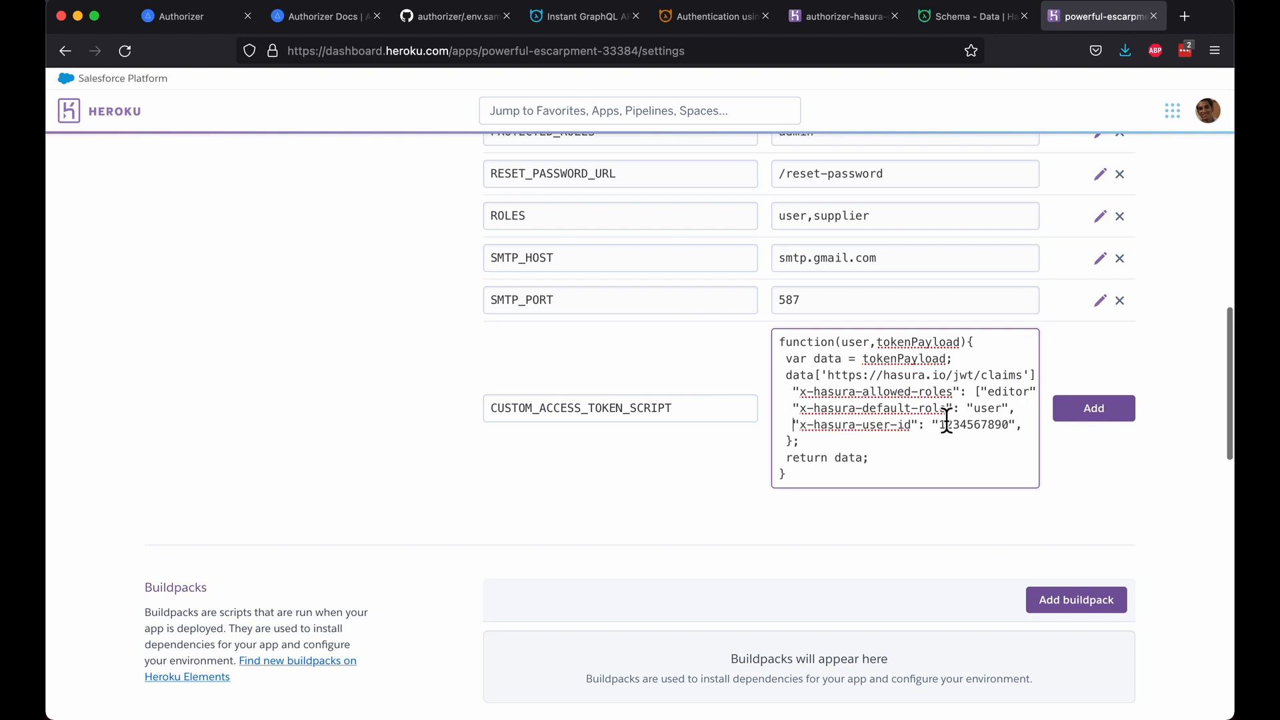
Step: Set the claims to user.id, tokenPayload.allowed_roles[0] and user.roles, then add the config var
drag(933, 425, 1017, 427)
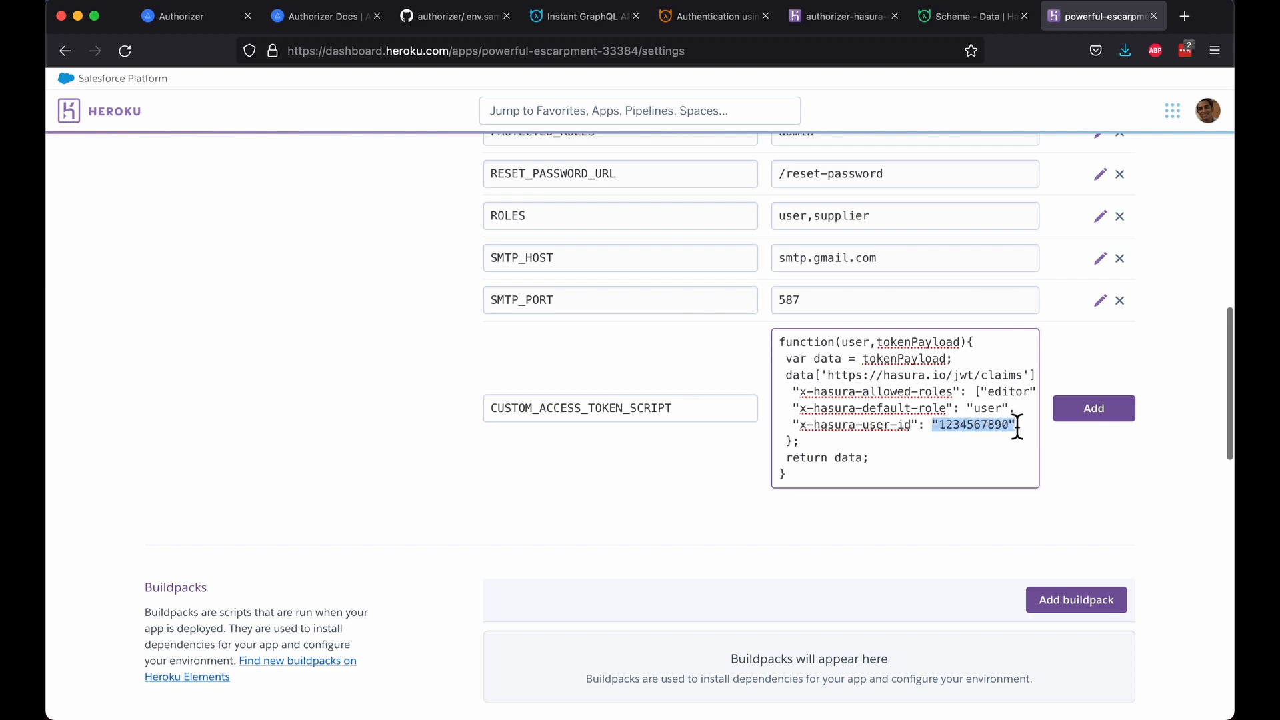
text(user.id,)
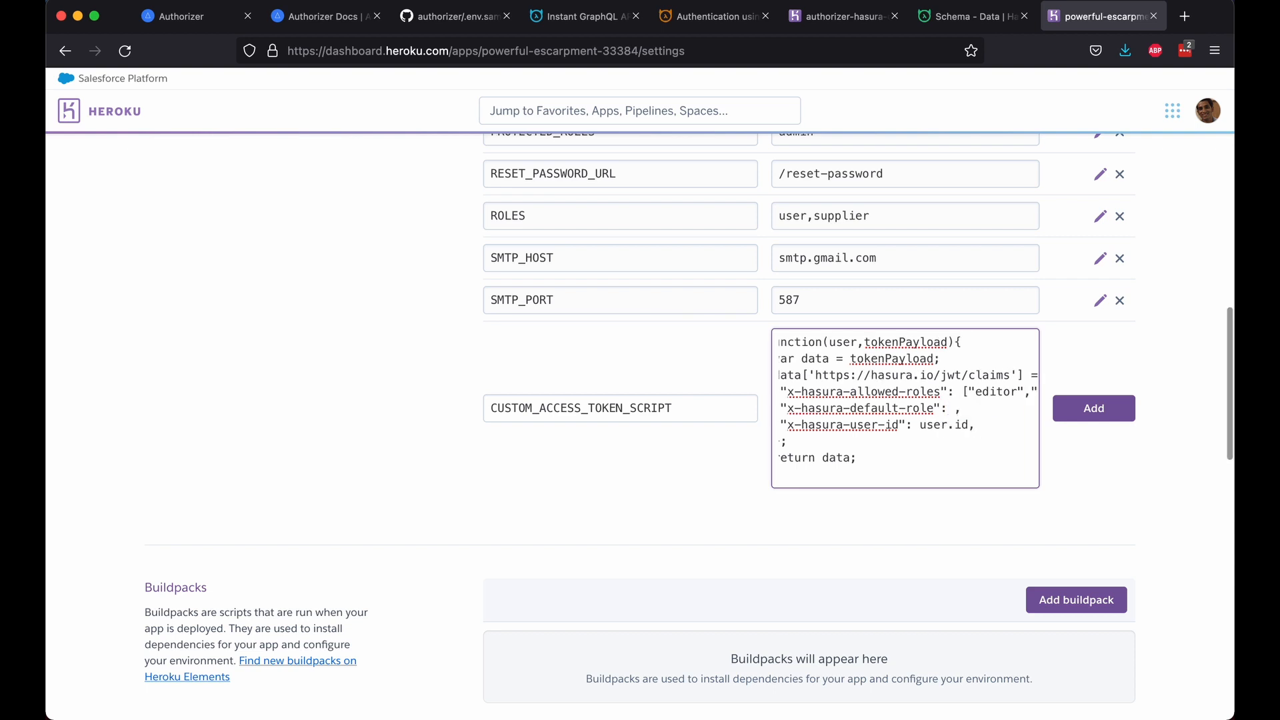
text(token)
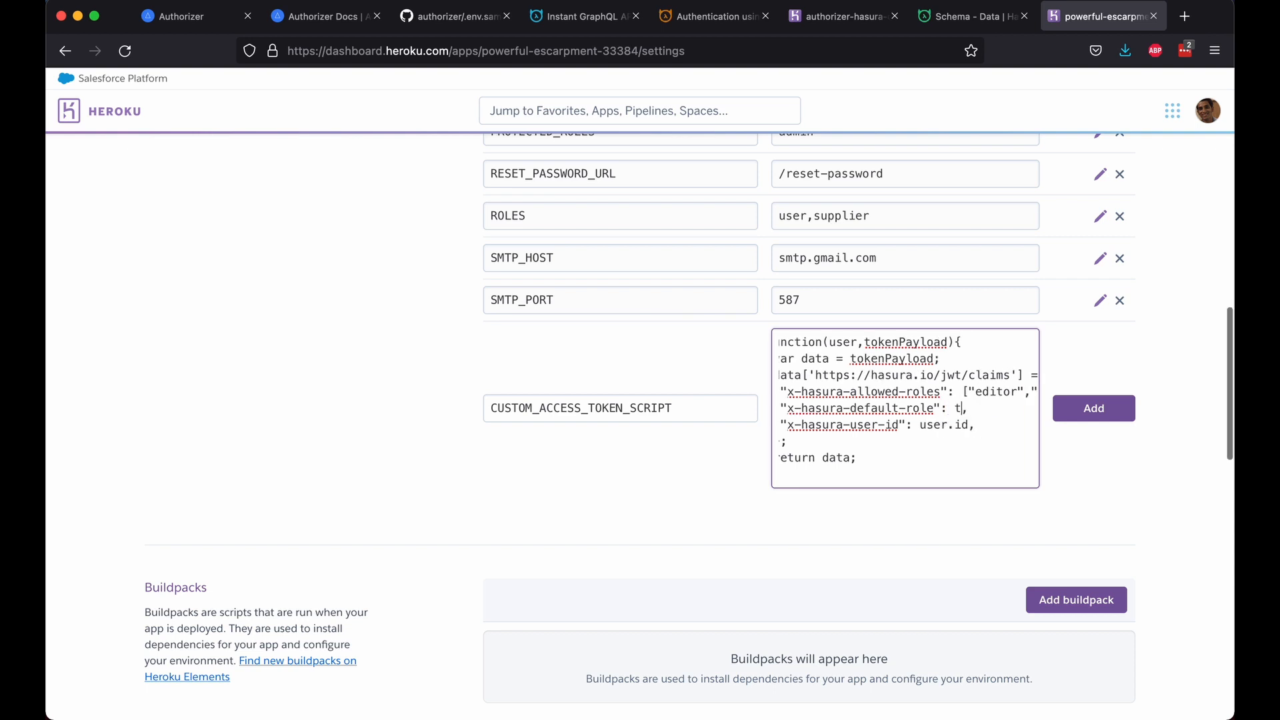
text(Payload.allow)
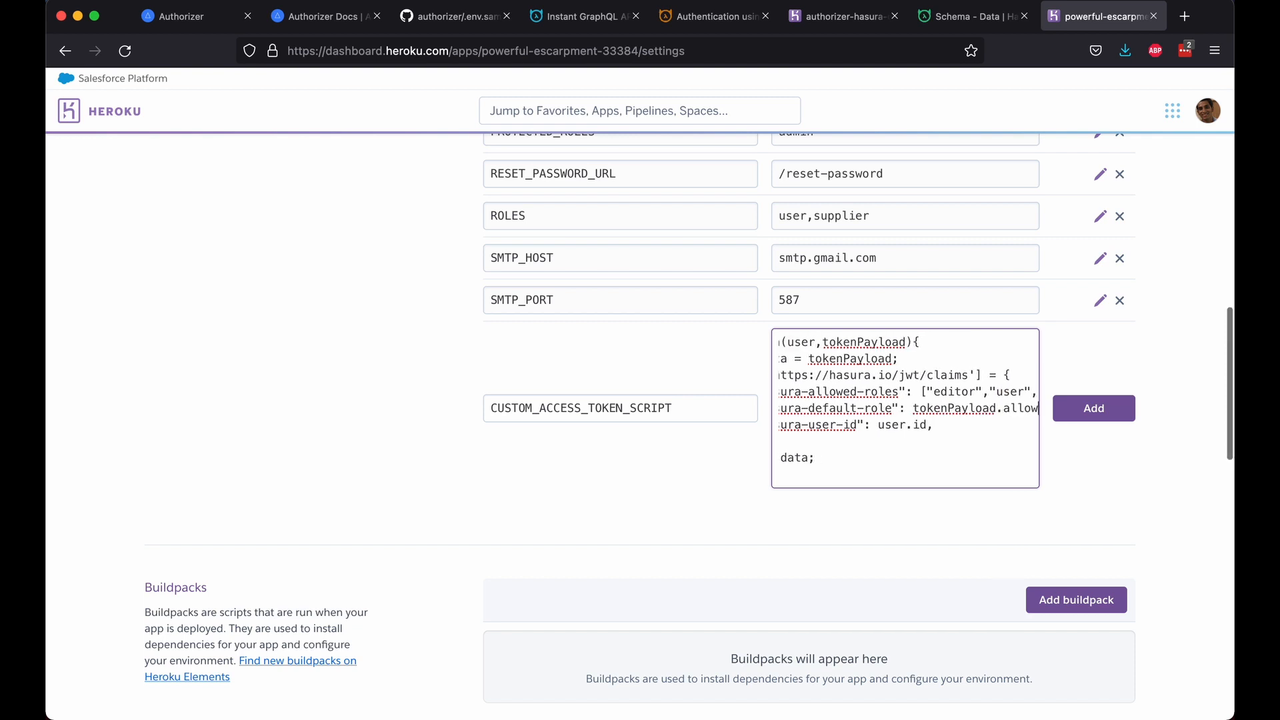
text(ed_roles[")
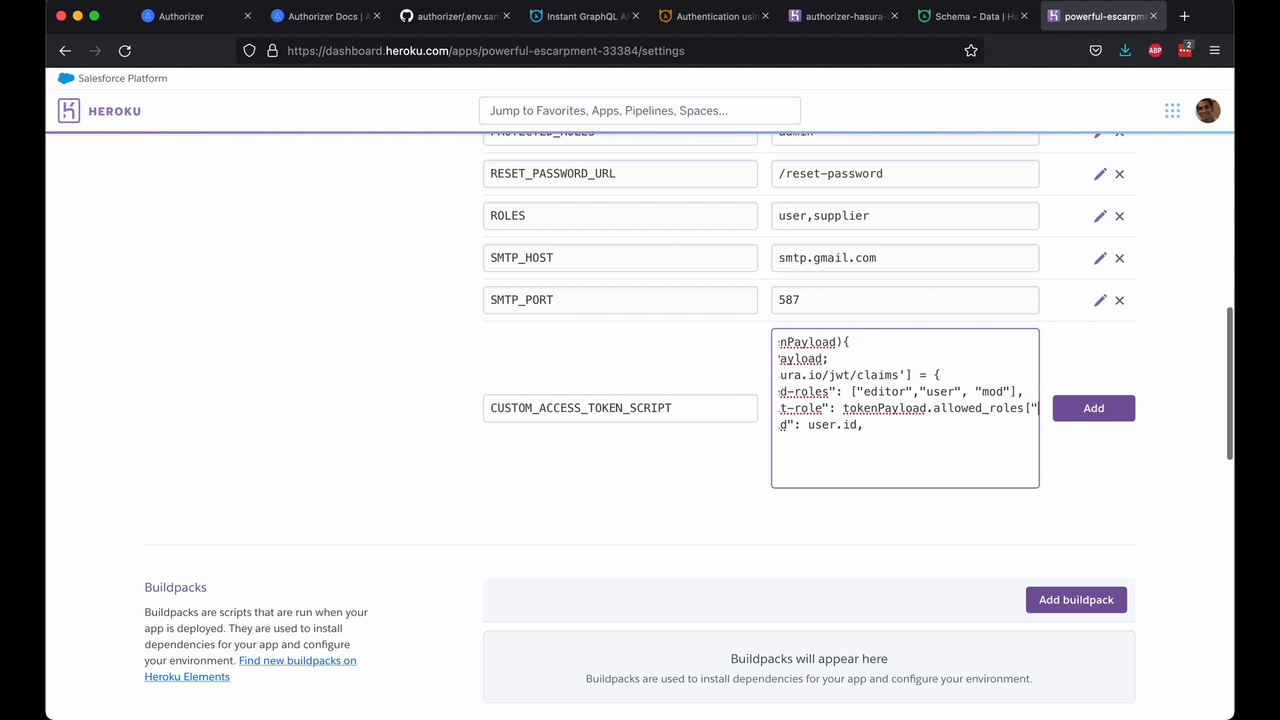
key(BackSpace)
text(0])
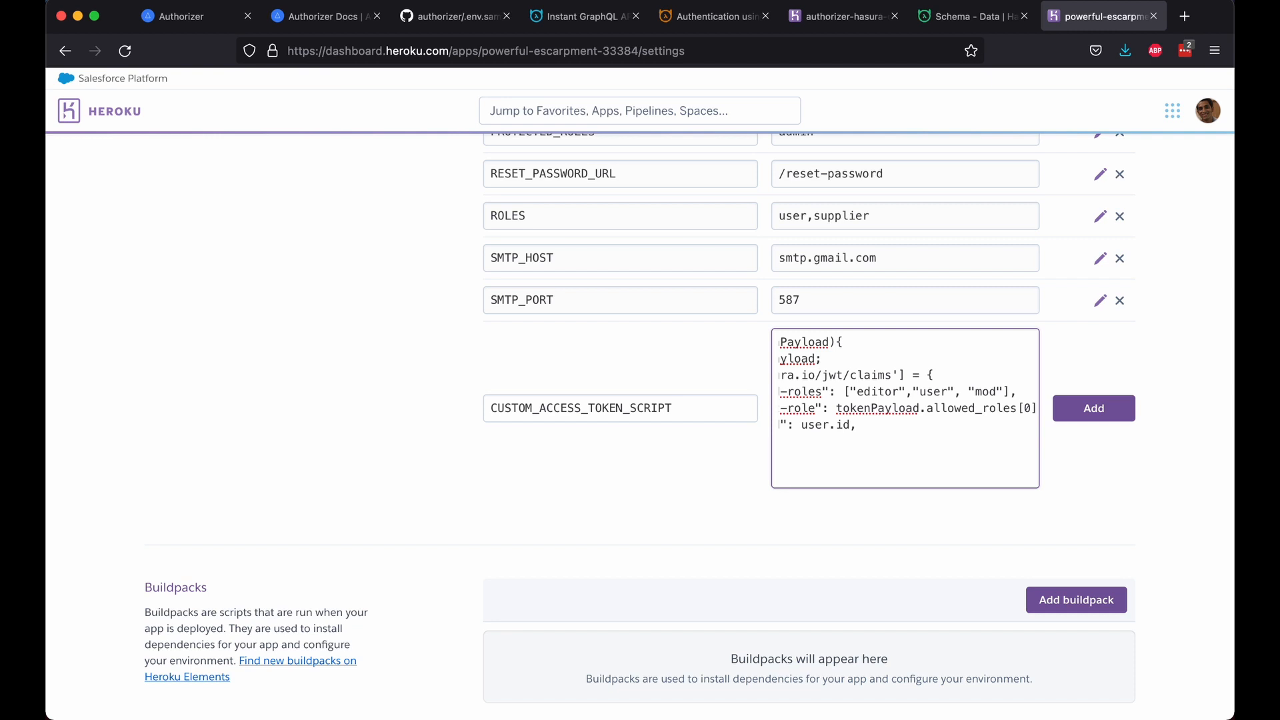
click(845, 402)
key(shift+super+Right)
key(shift+Left)
text(us)
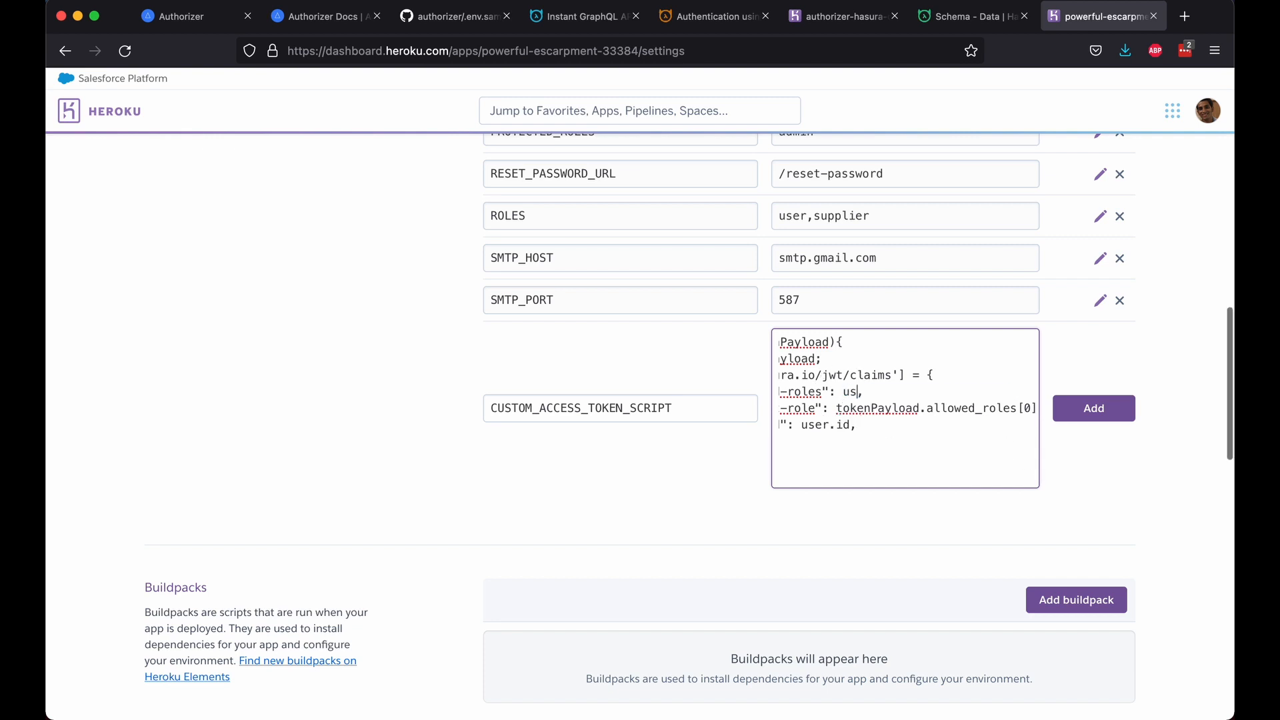
text(er.roles)
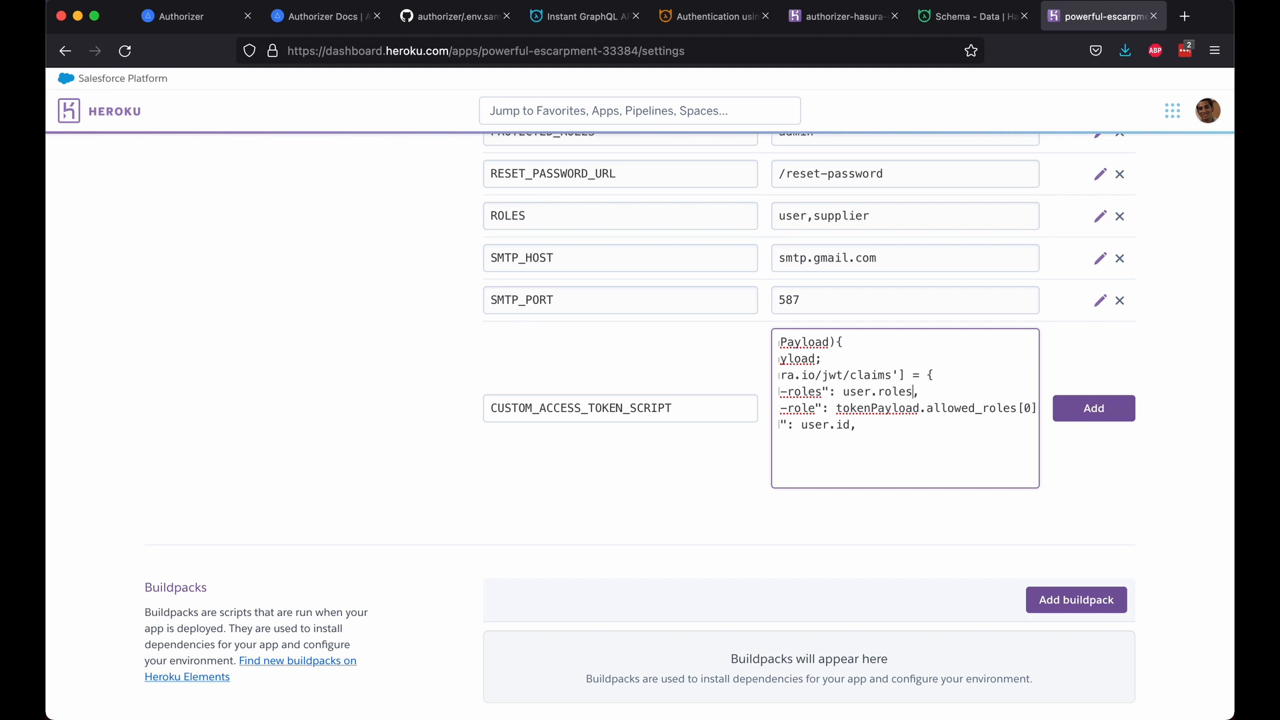
scroll(905, 408, left, 3)
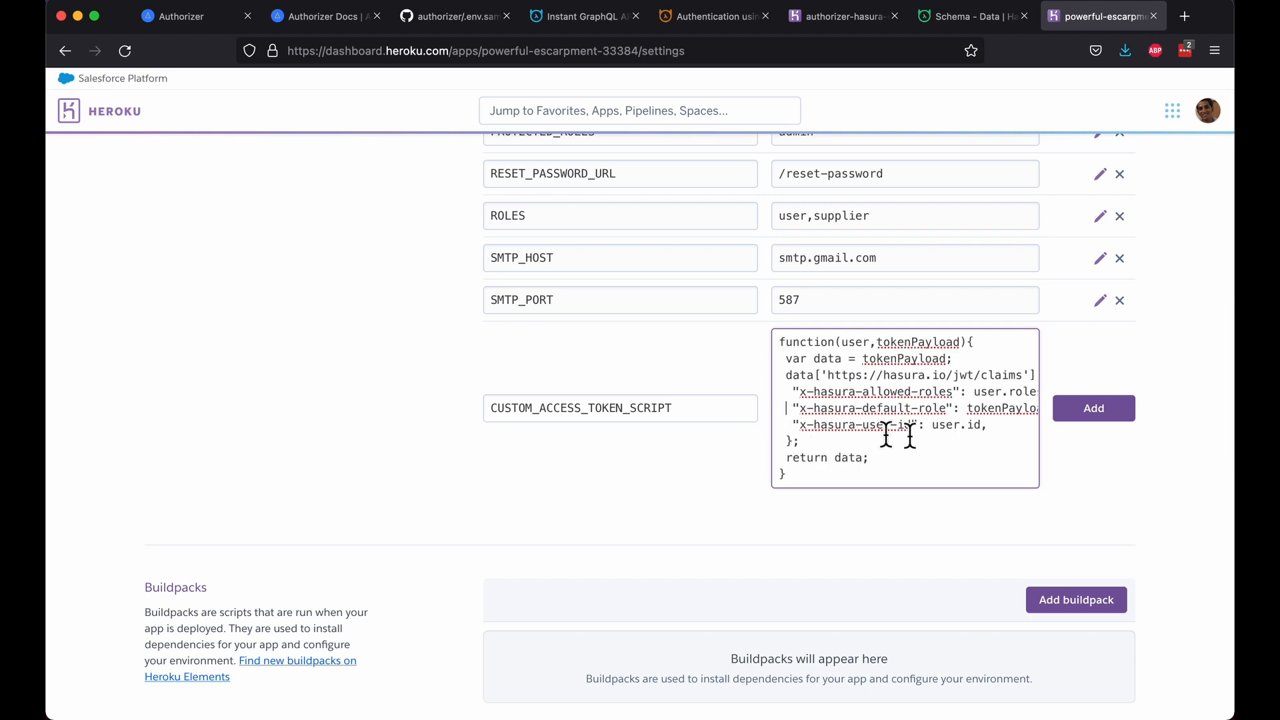
click(1120, 412)
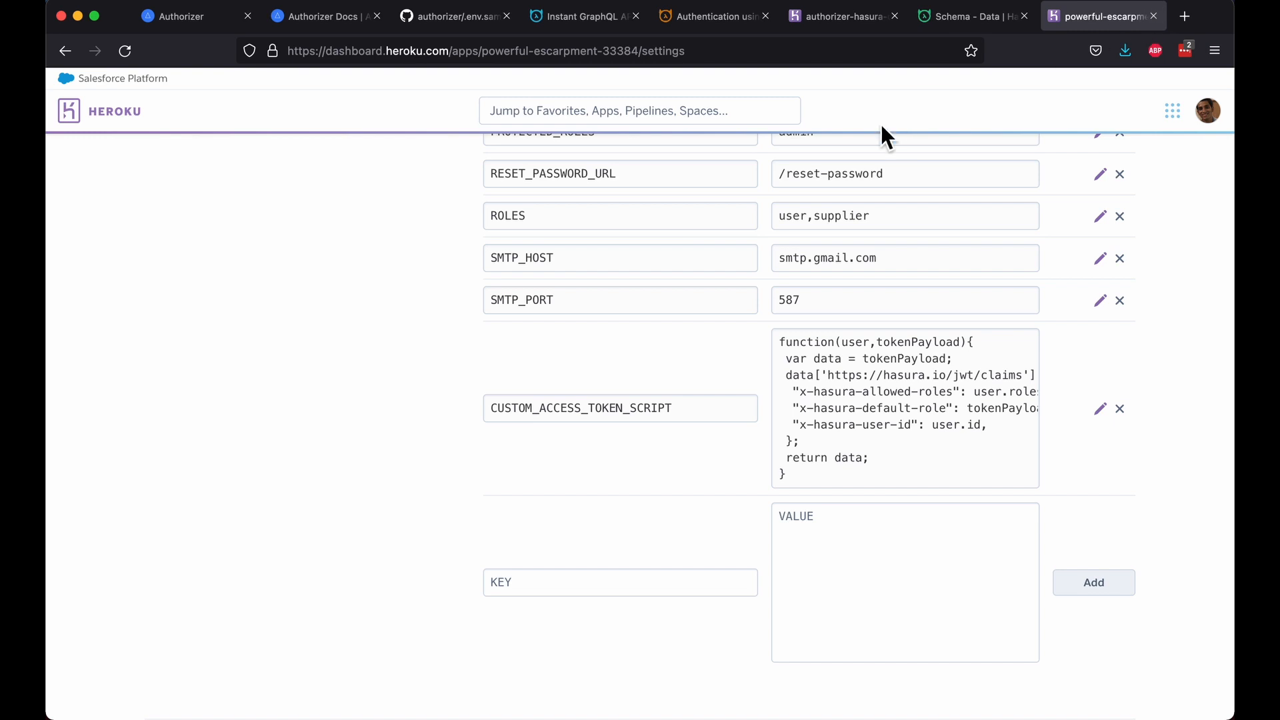
scroll(512, 400, down, 10)
Step: Load the /app page of the deployed Authorizer app
super+click(685, 403)
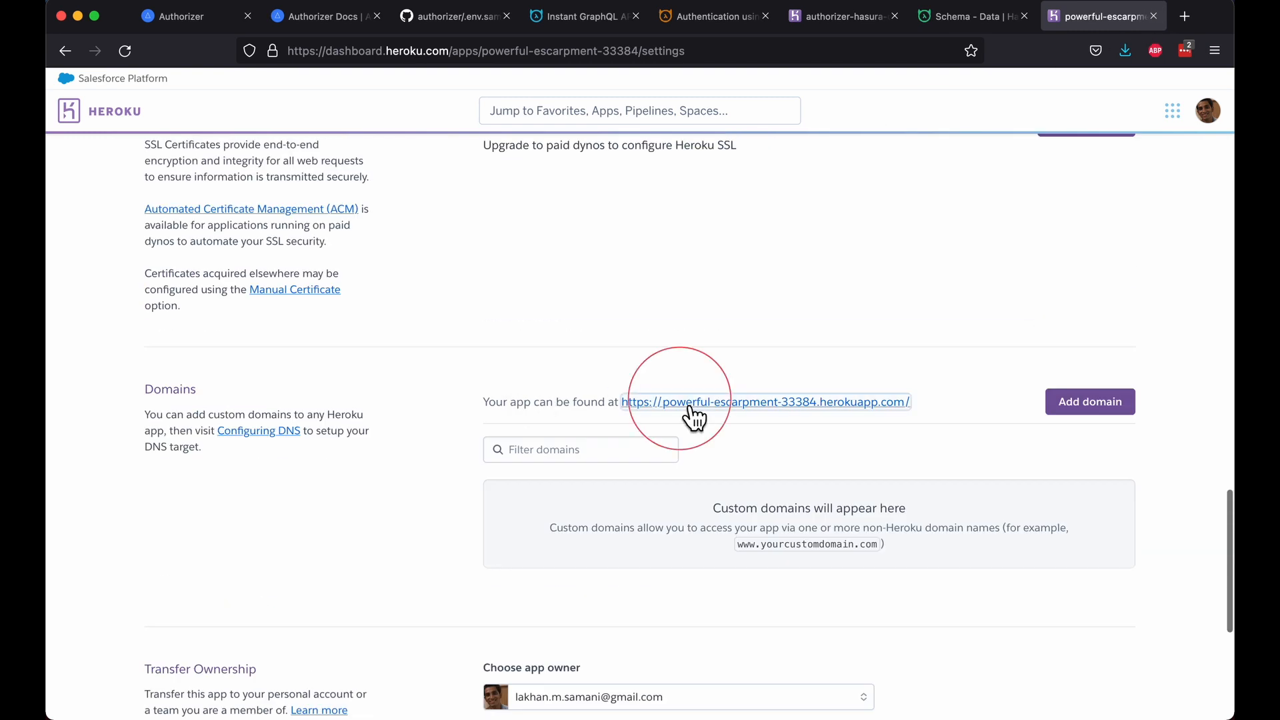
key(ctrl+Tab)
key(super+l)
key(Right)
text(/app)
key(Return)
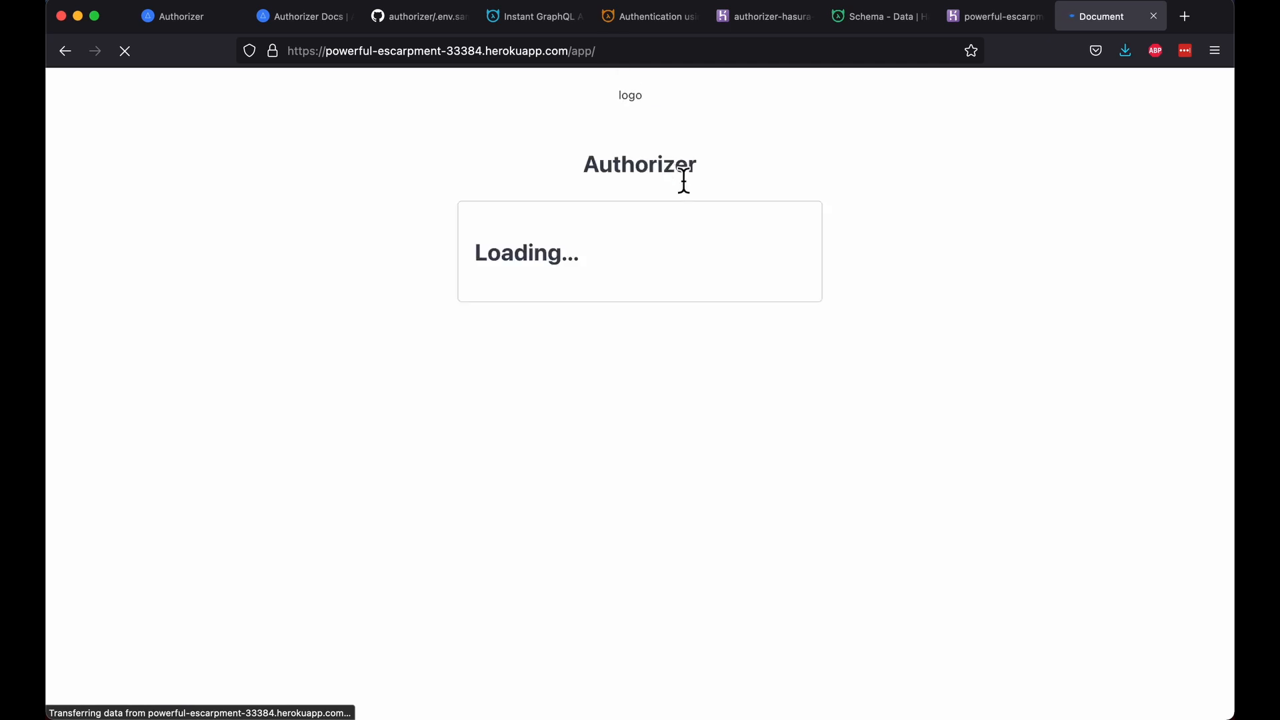
Step: Sign up a new account with an email and password, then bring up the developer console
click(694, 440)
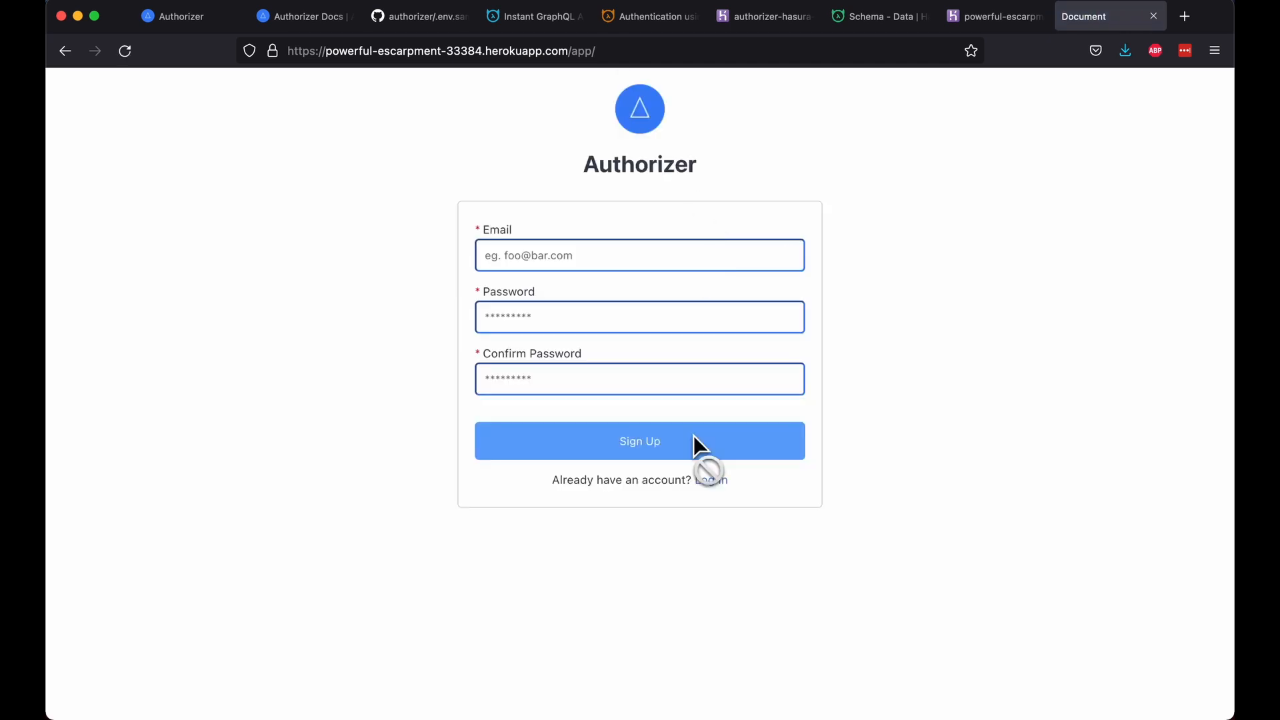
click(681, 258)
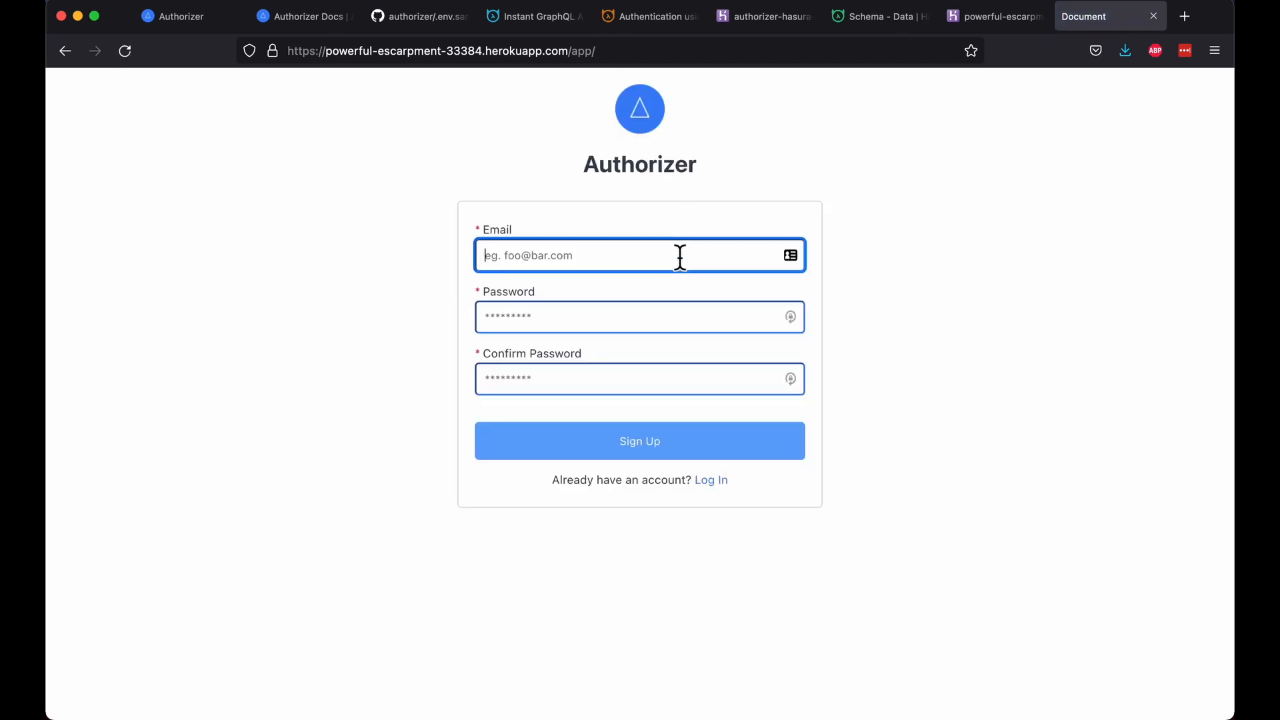
text(lakhan)
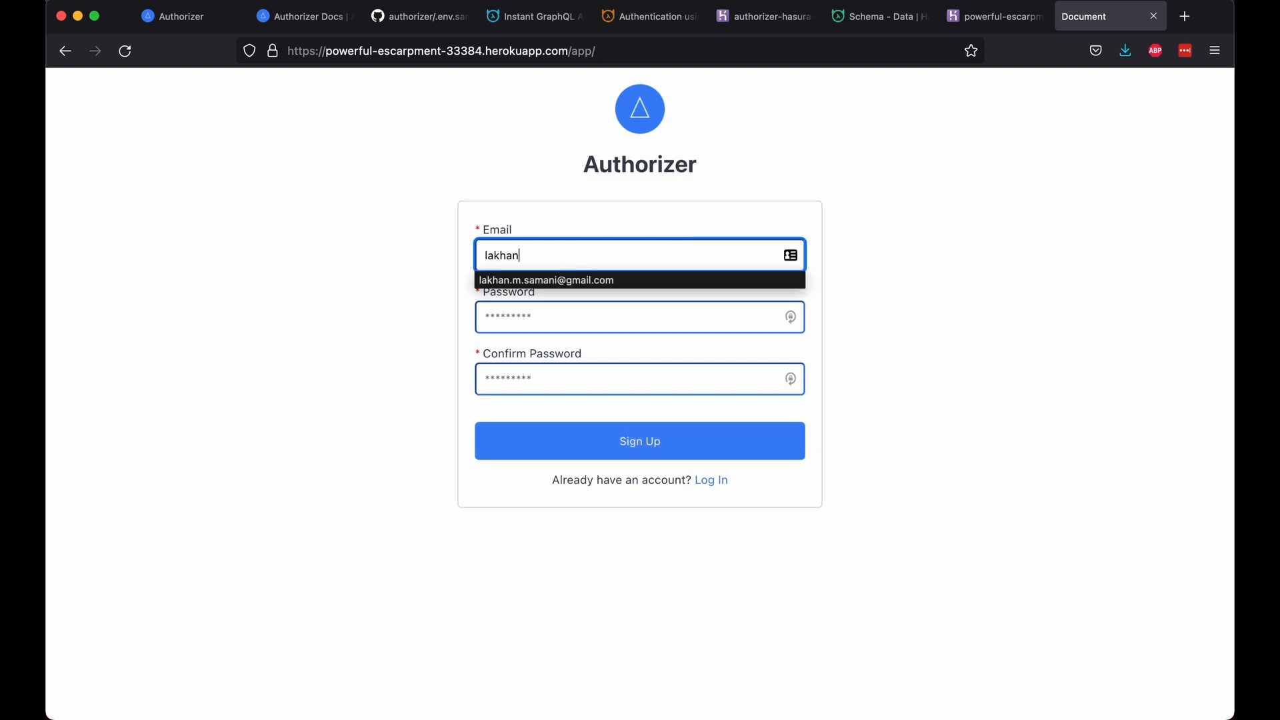
key(Down)
key(Return)
key(Tab)
text(••••)
key(Tab)
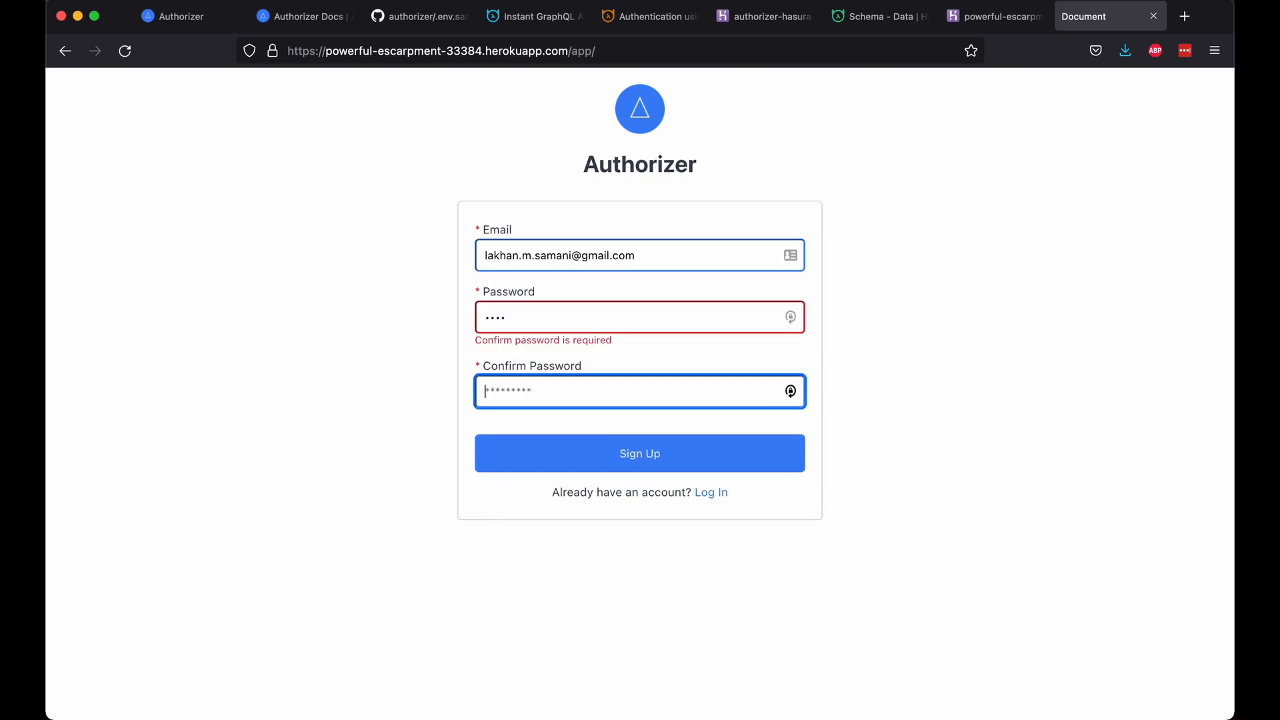
text(••••)
click(705, 445)
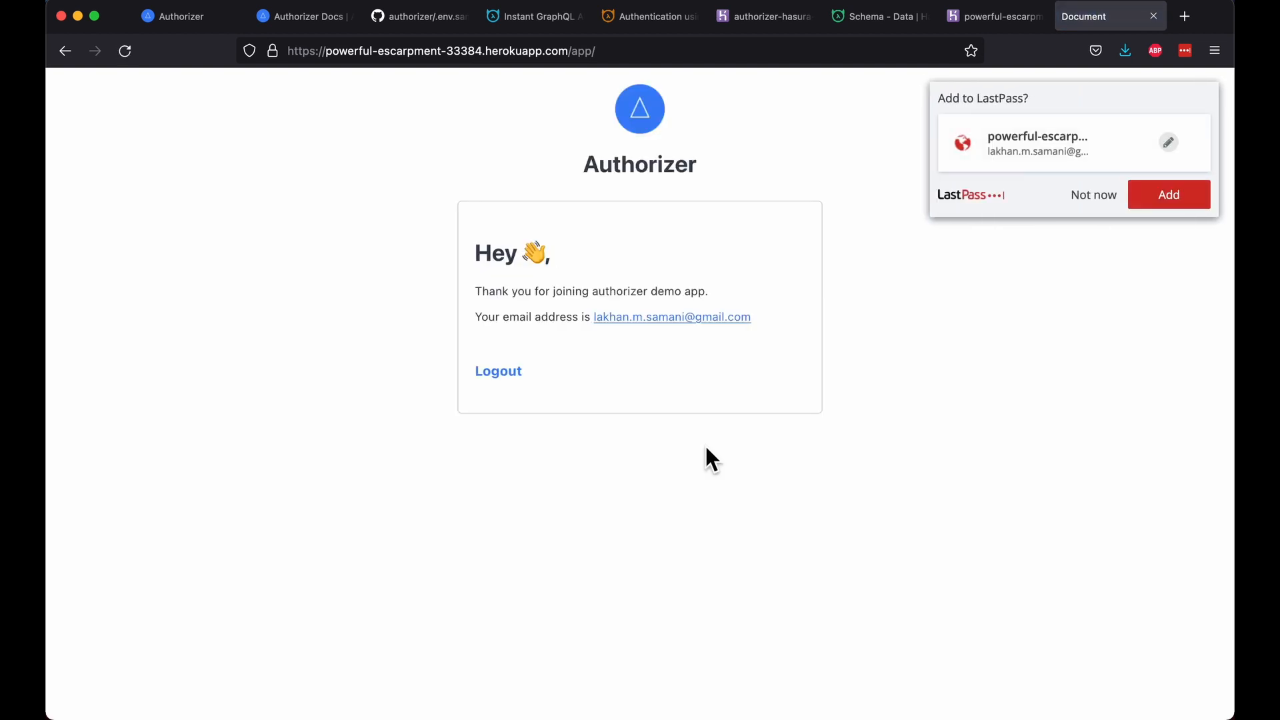
key(super+alt+i)
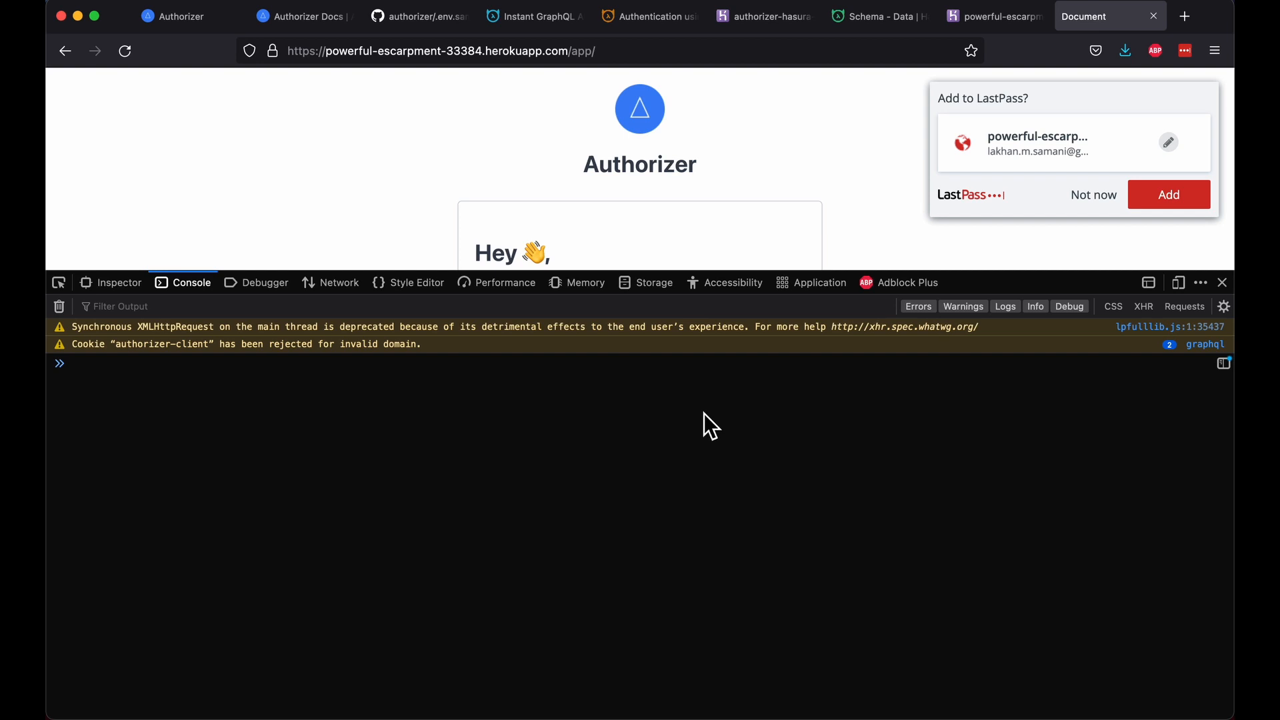
Step: Save the login to LastPass and copy the authorizer cookie token from the last graphql request
click(1145, 200)
scroll(802, 192, down, 2)
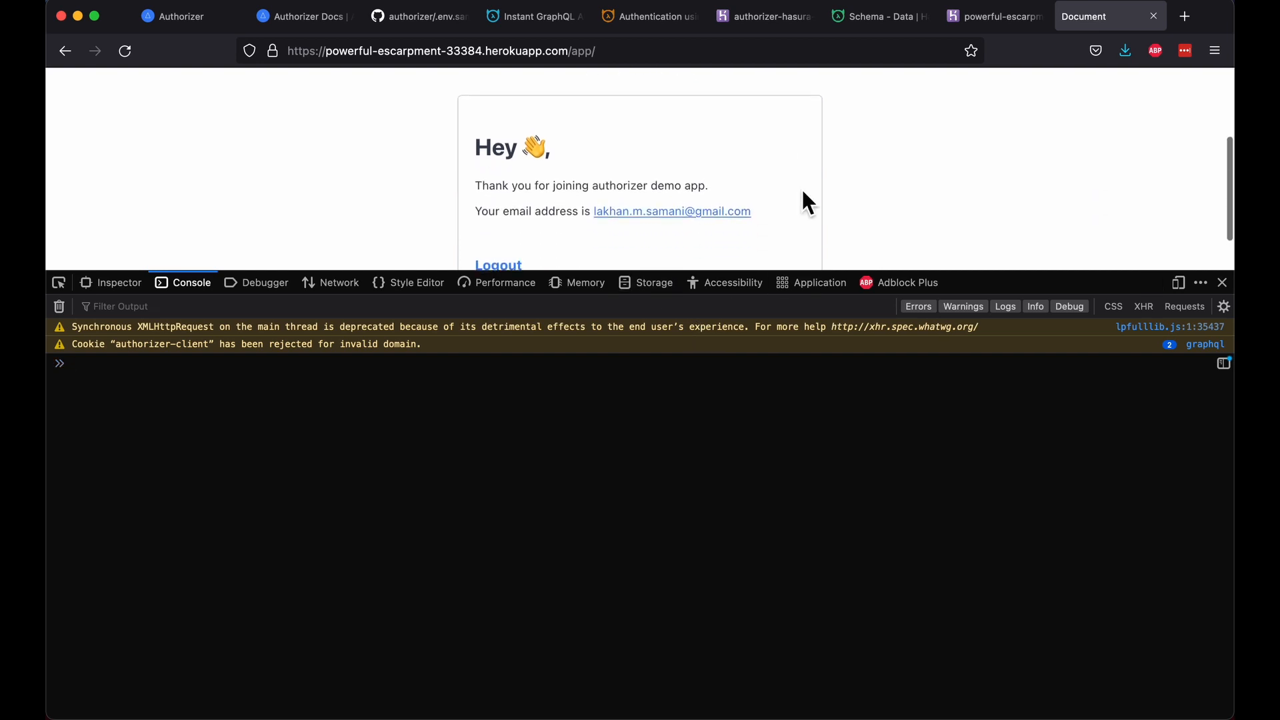
key(super+r)
click(330, 282)
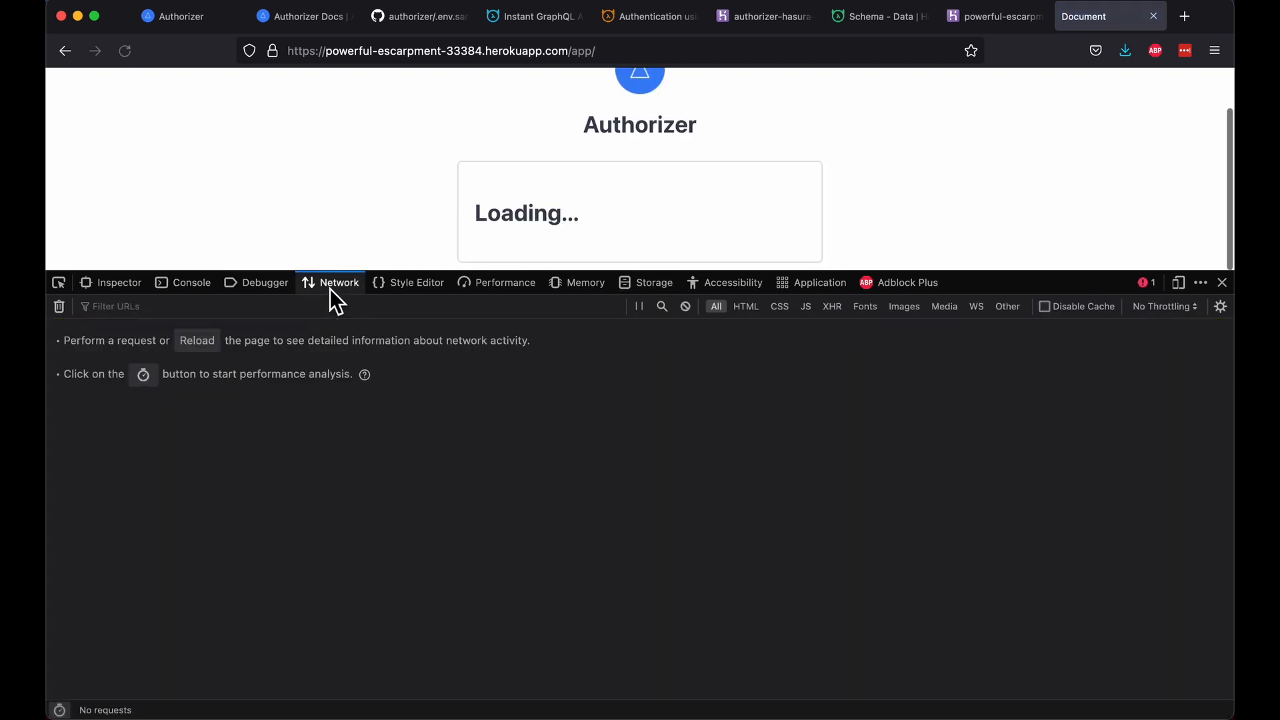
click(283, 454)
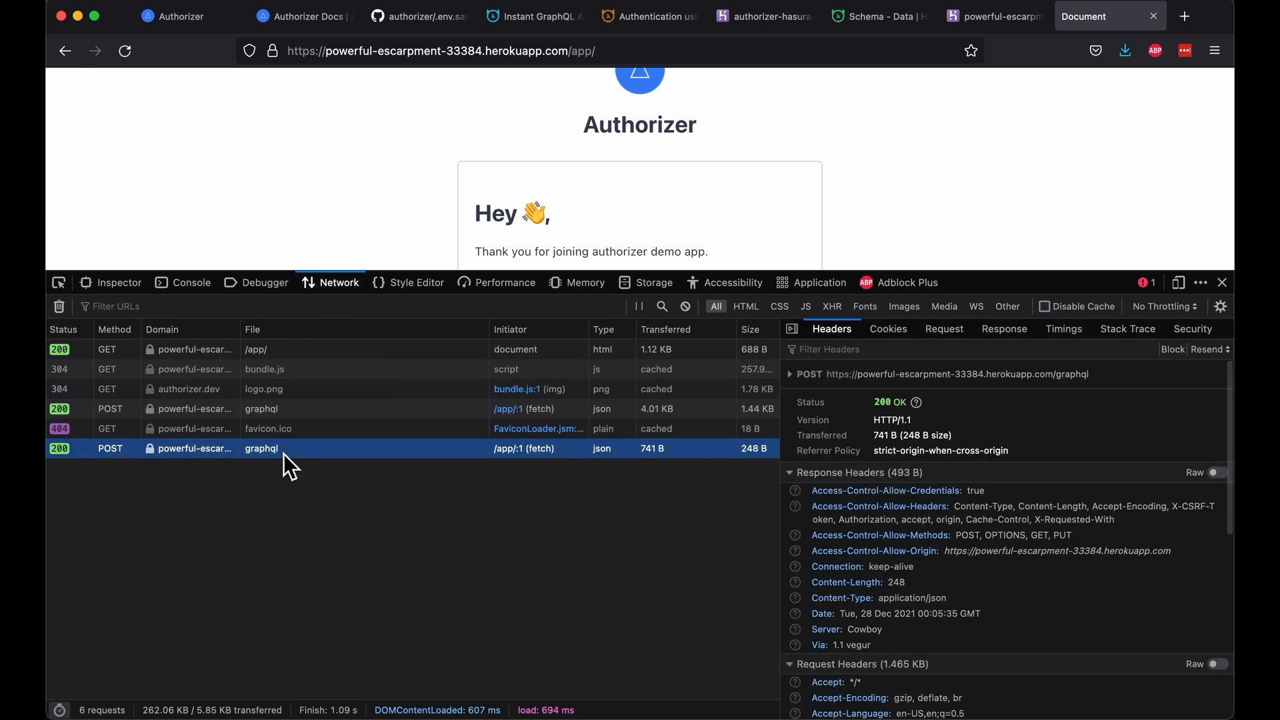
scroll(1034, 627, down, 5)
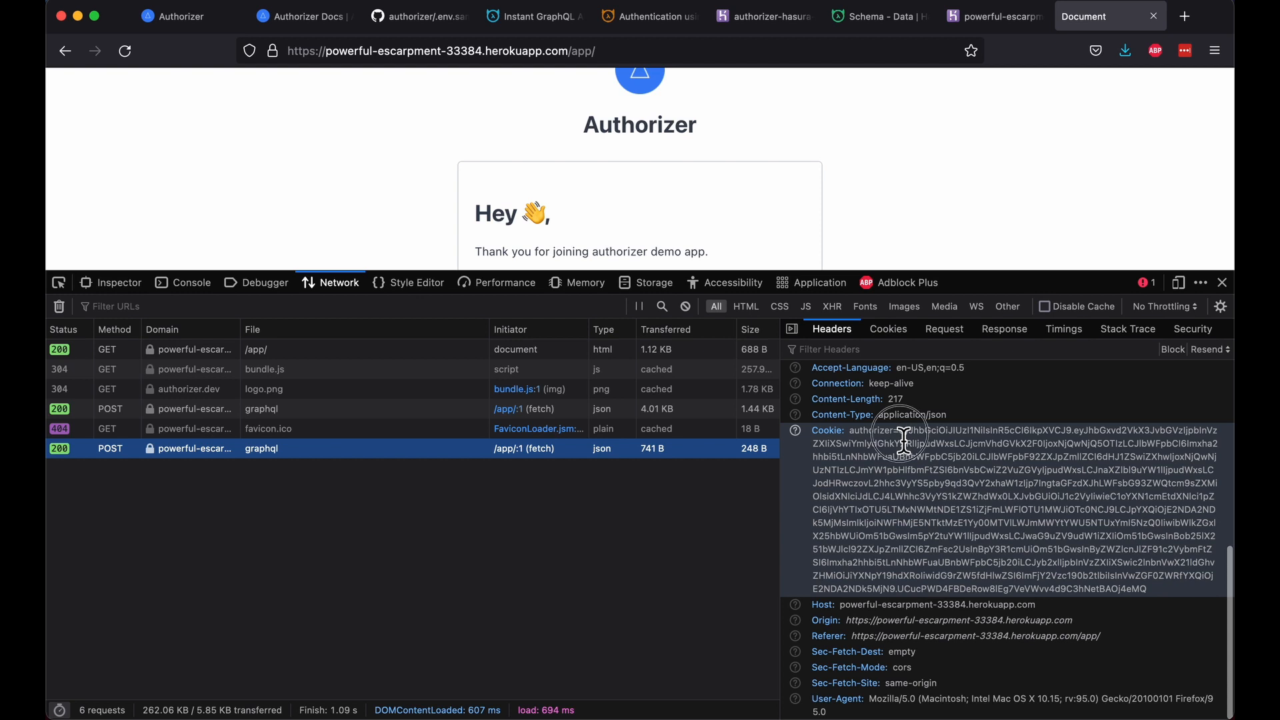
drag(900, 432, 1162, 589)
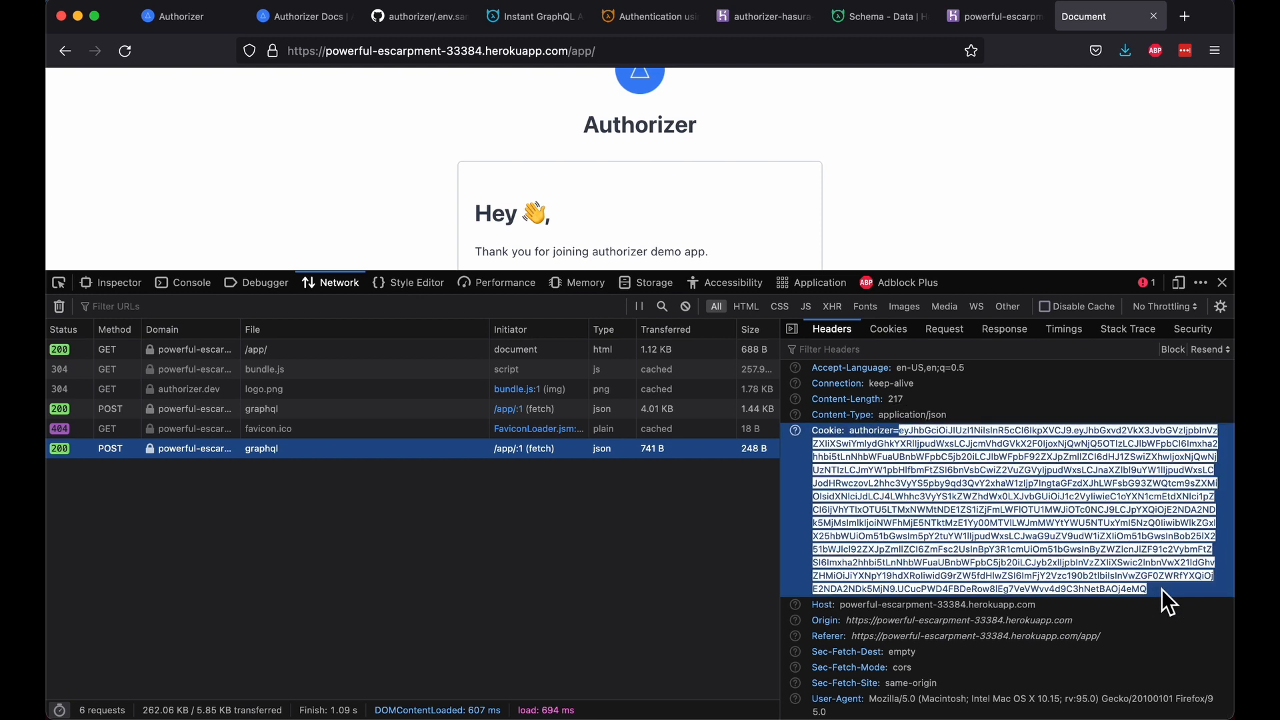
key(super+t)
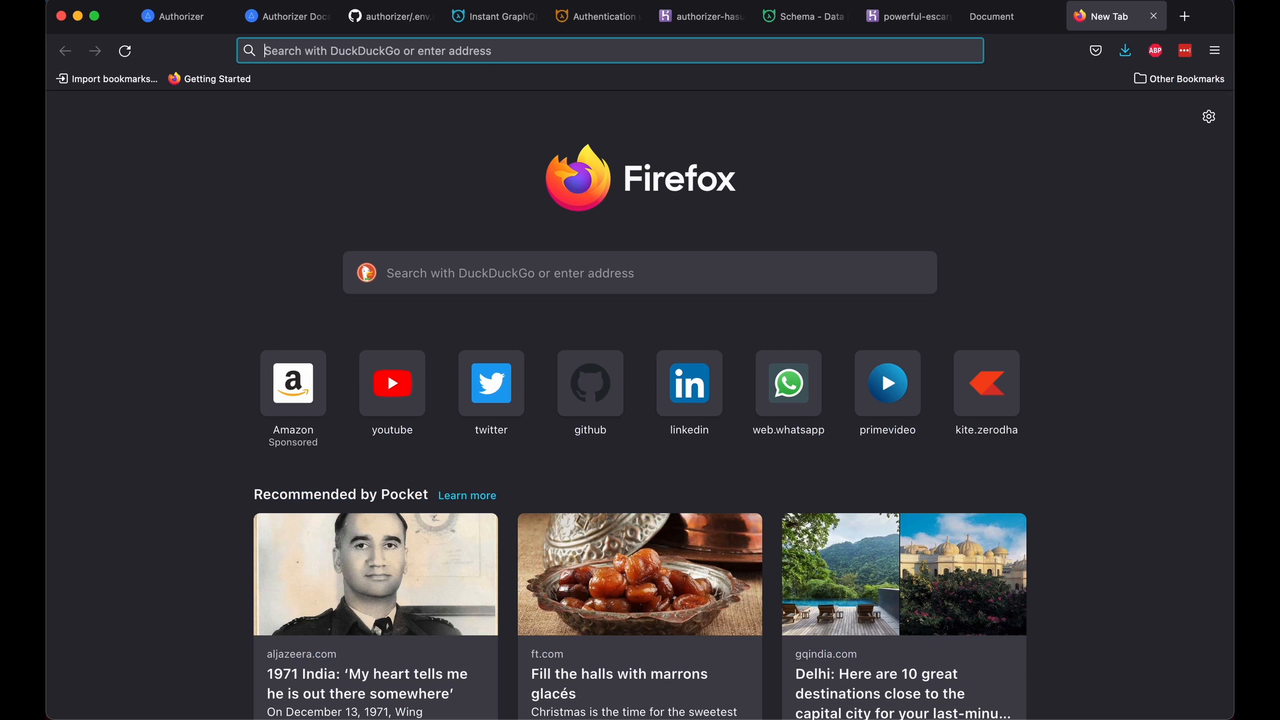
text(jwt.io/)
key(Return)
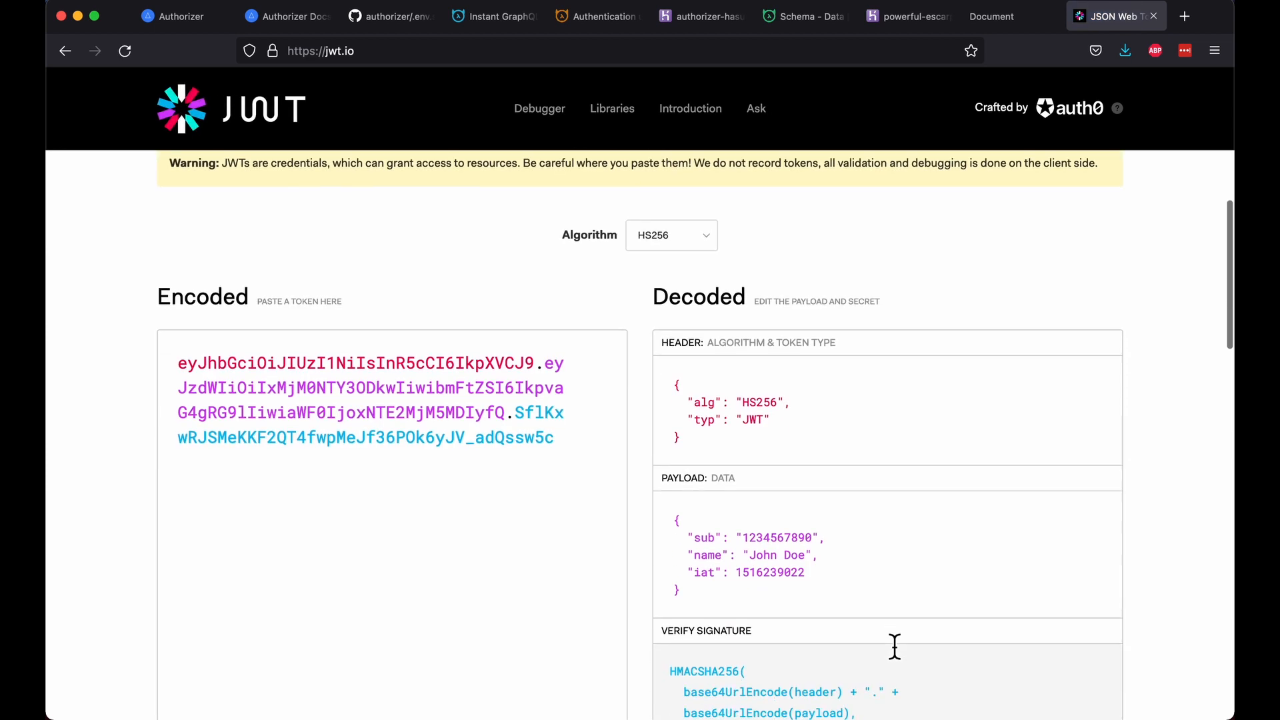
click(562, 463)
key(super+a)
key(super+v)
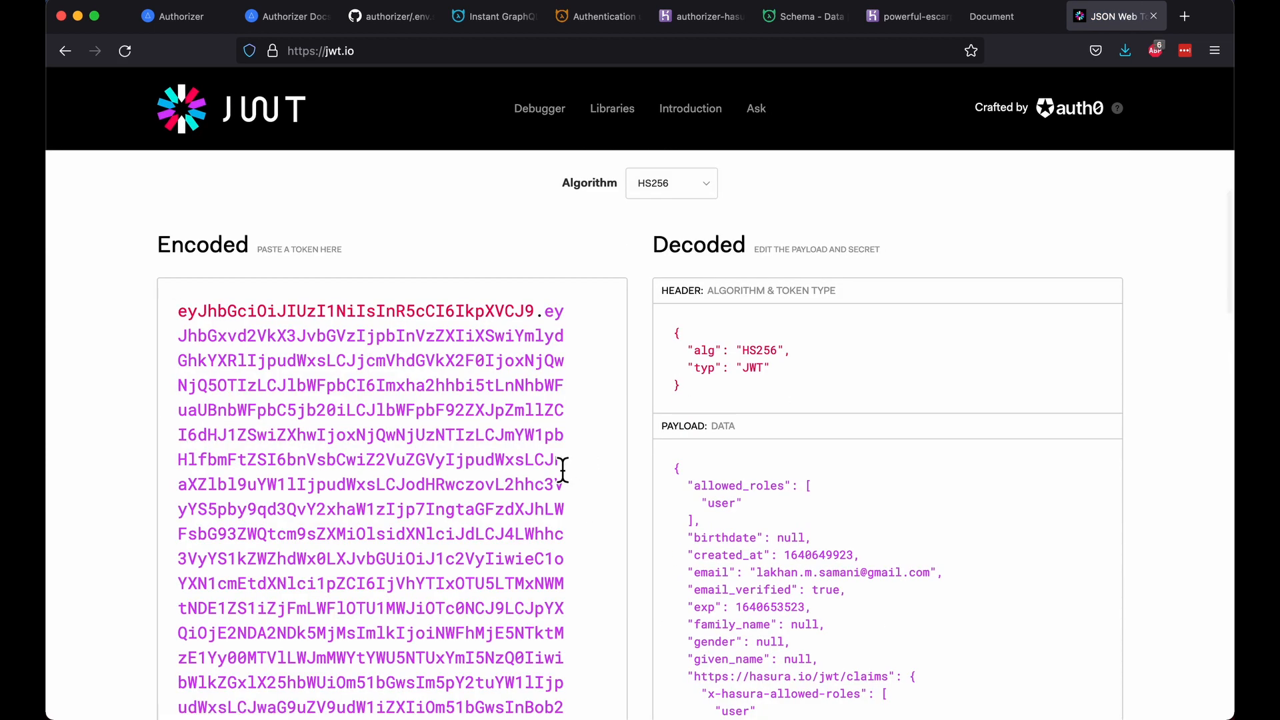
scroll(563, 470, down, 3)
scroll(563, 470, down, 1)
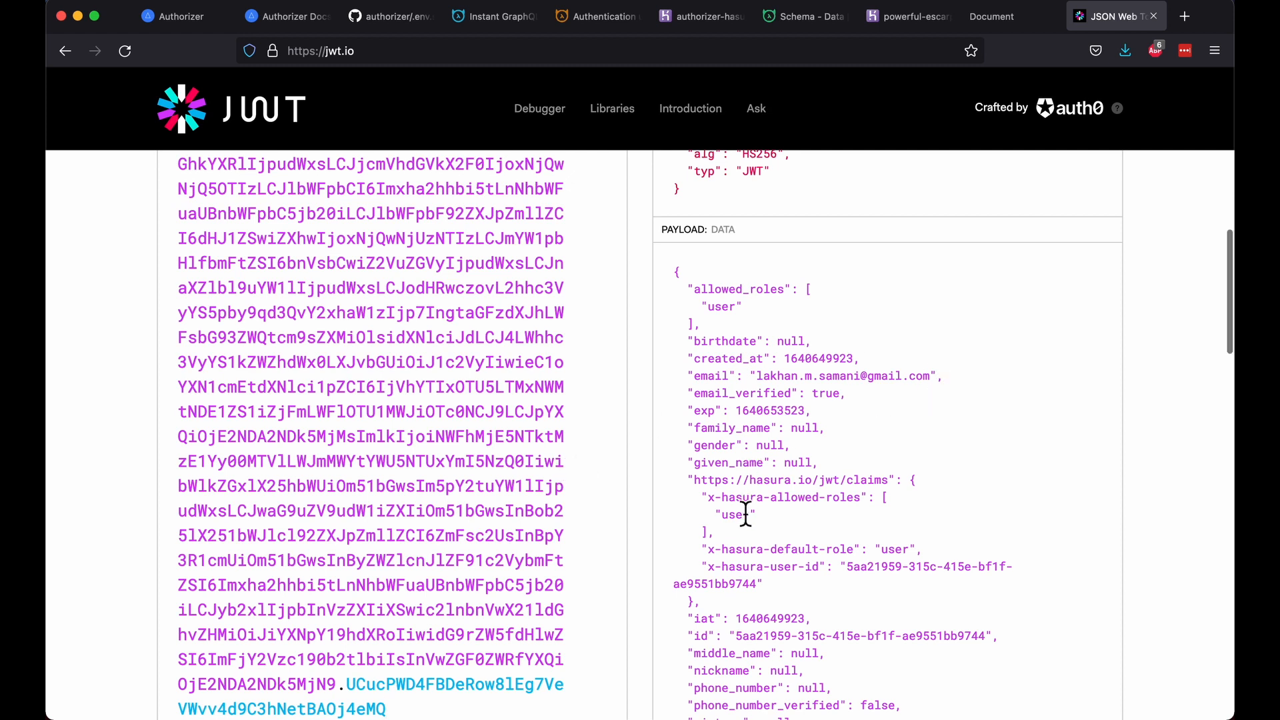
scroll(745, 523, down, 2)
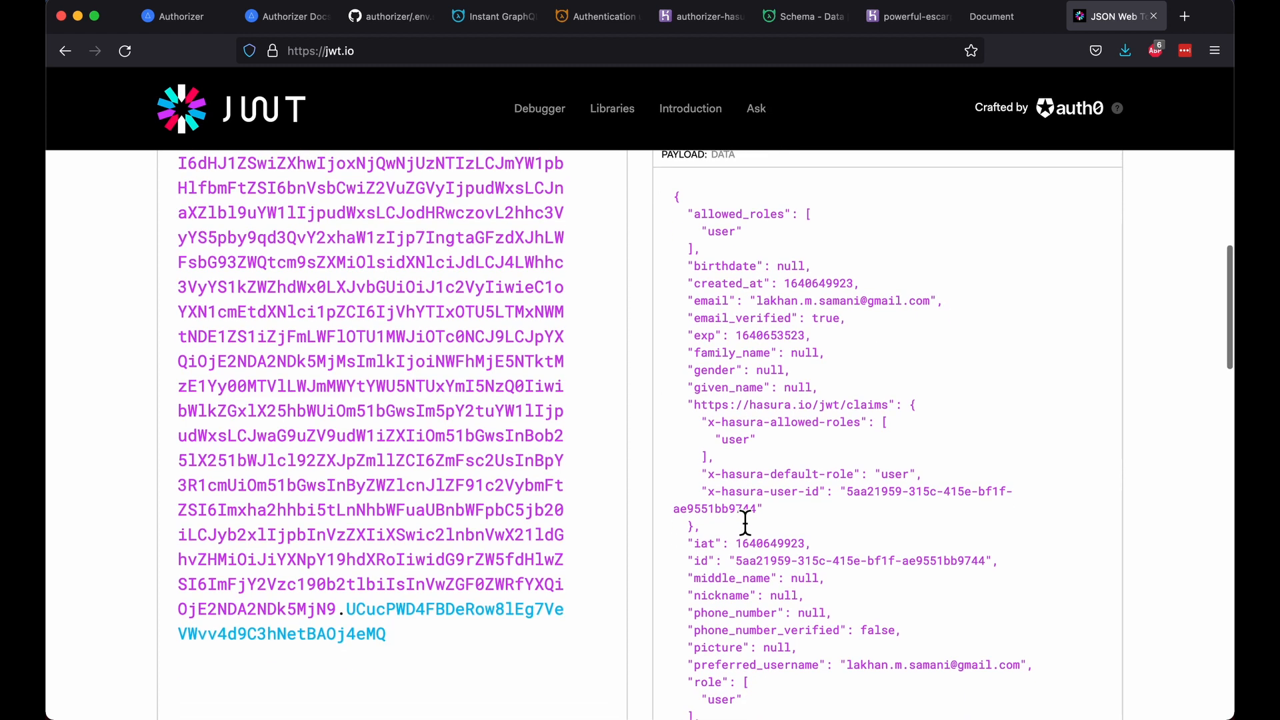
scroll(744, 523, up, 1)
drag(693, 410, 780, 519)
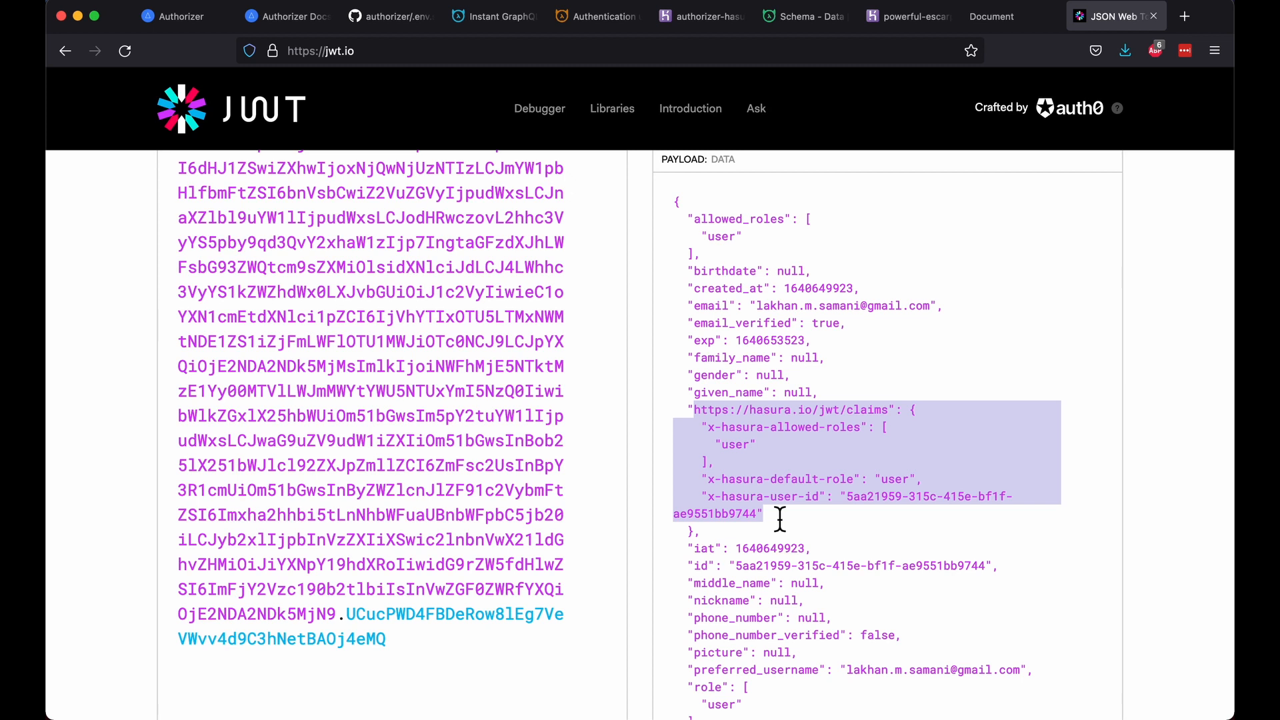
Step: Start a new todo table in Hasura Console with an auto-increment id primary key
click(890, 25)
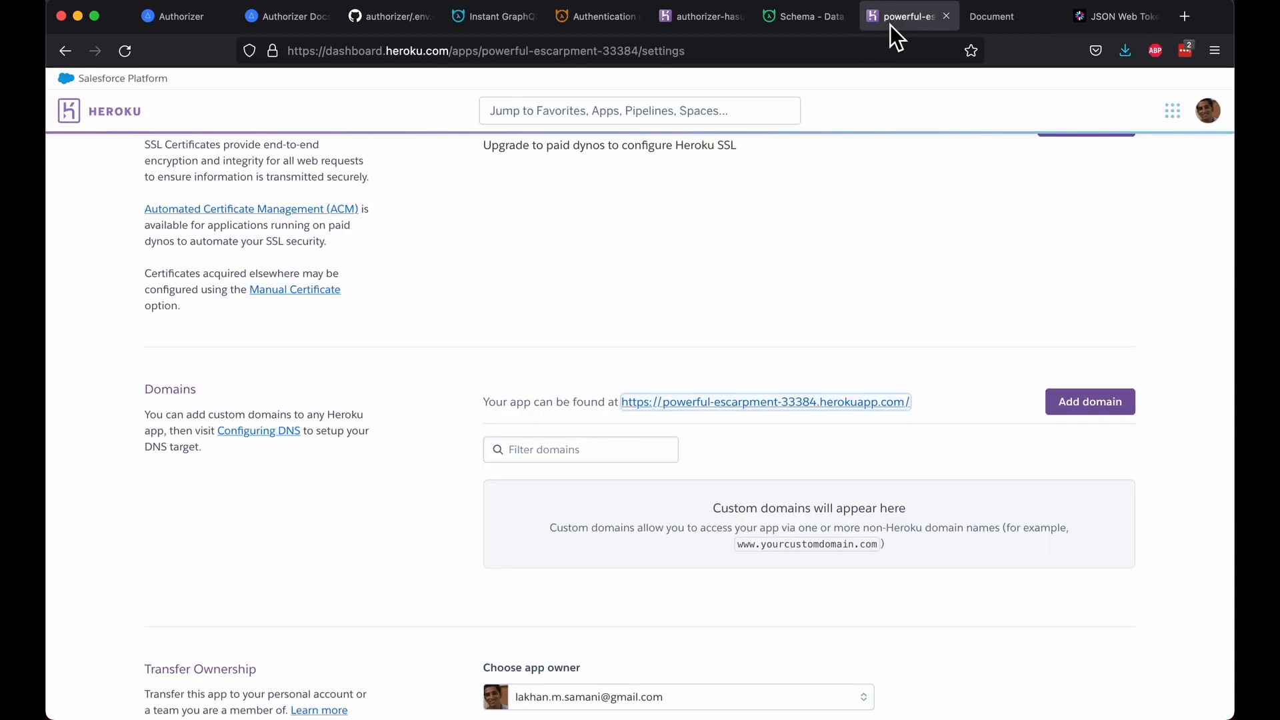
click(684, 25)
click(796, 24)
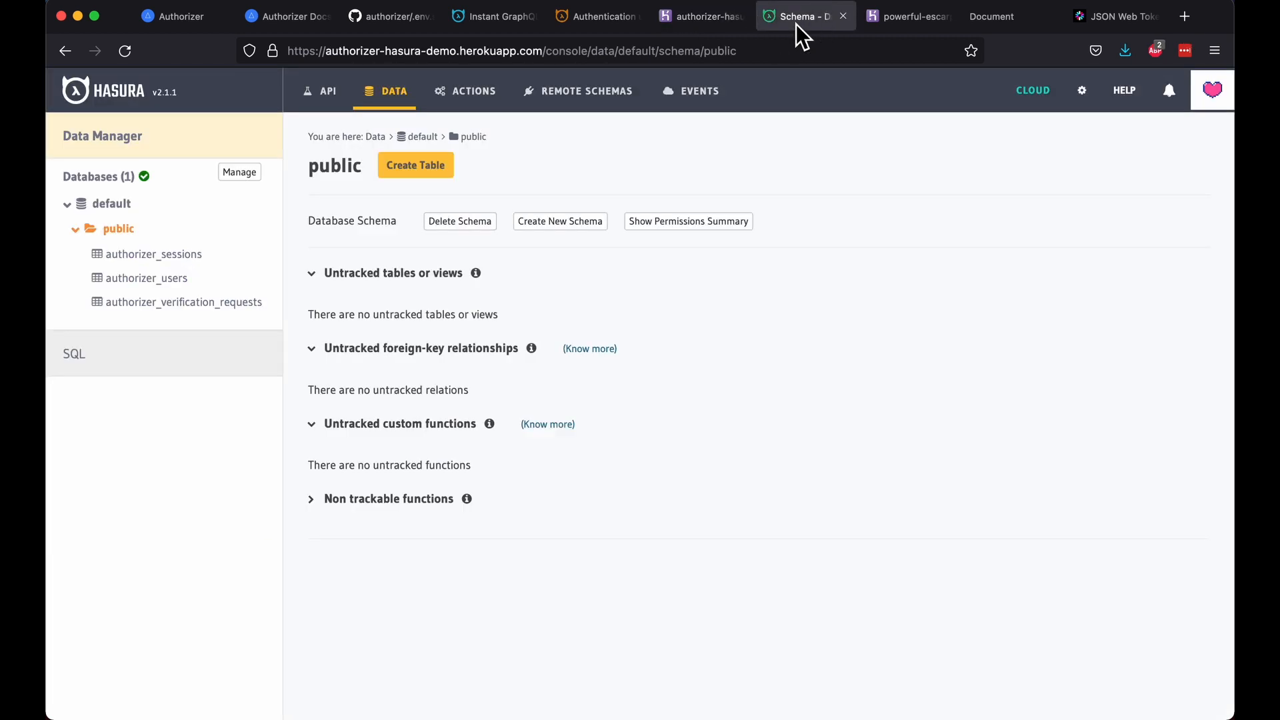
click(456, 173)
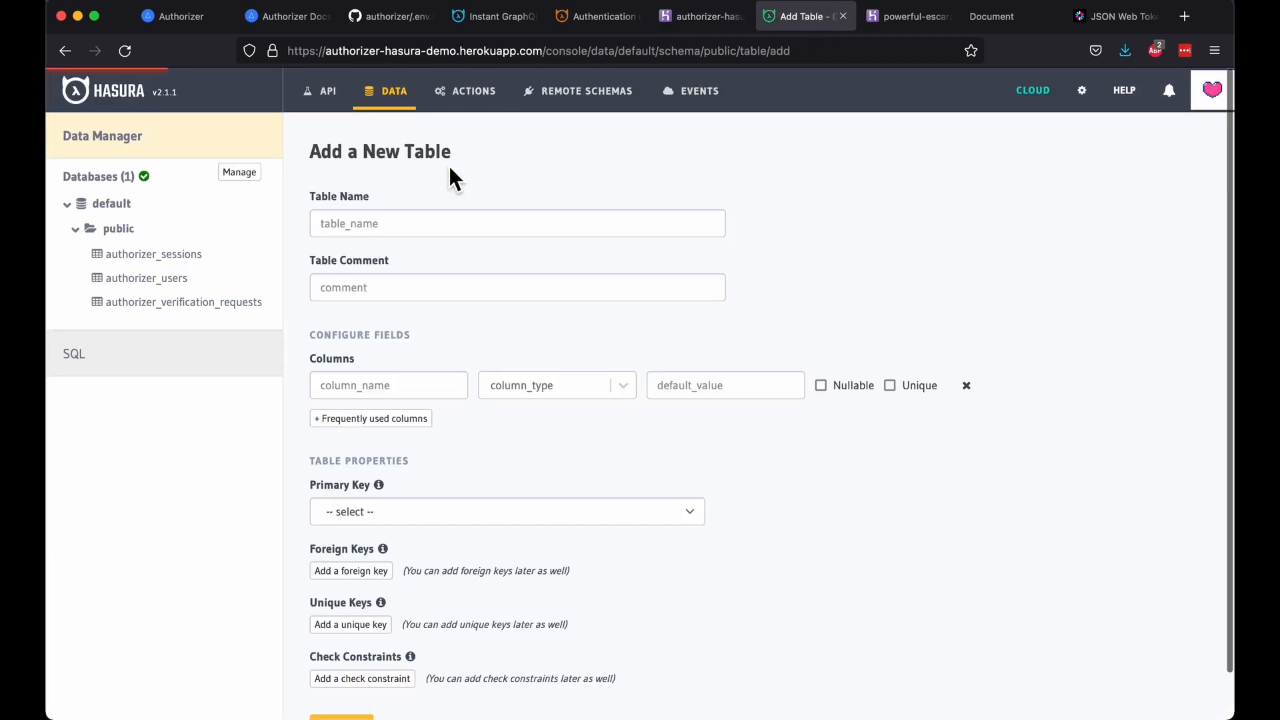
click(417, 228)
text(todo)
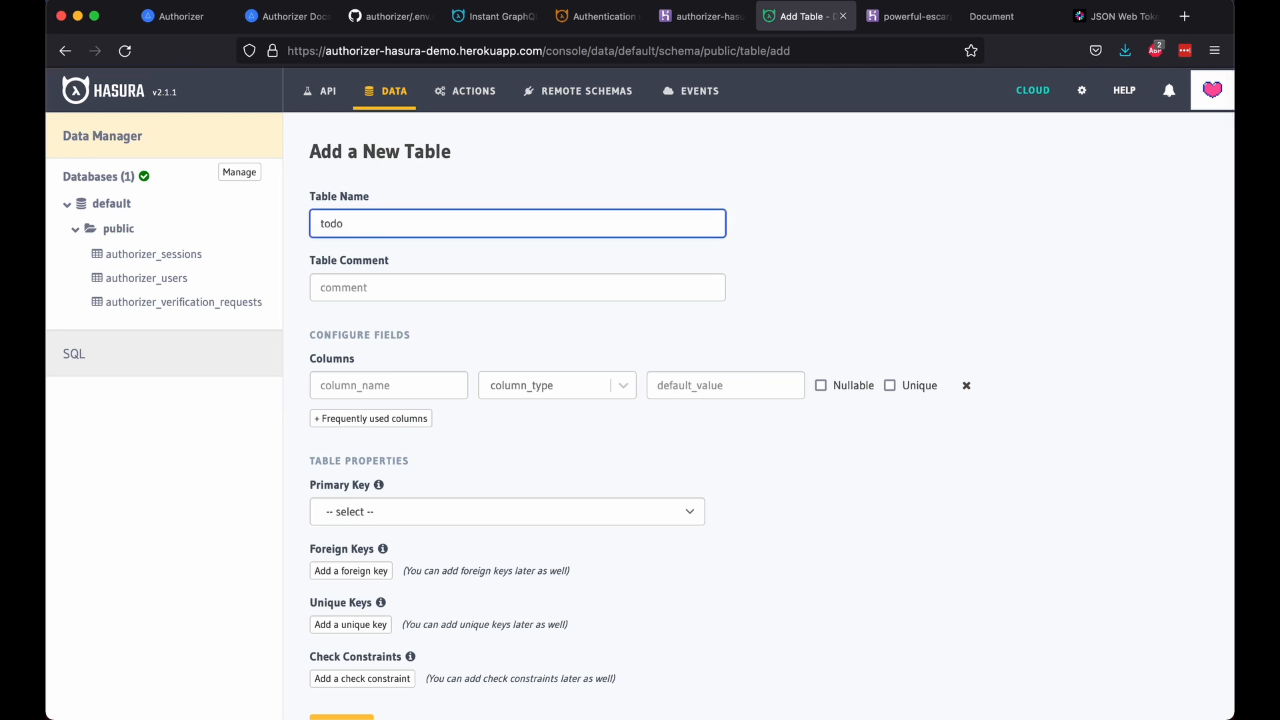
click(392, 385)
click(401, 419)
click(404, 457)
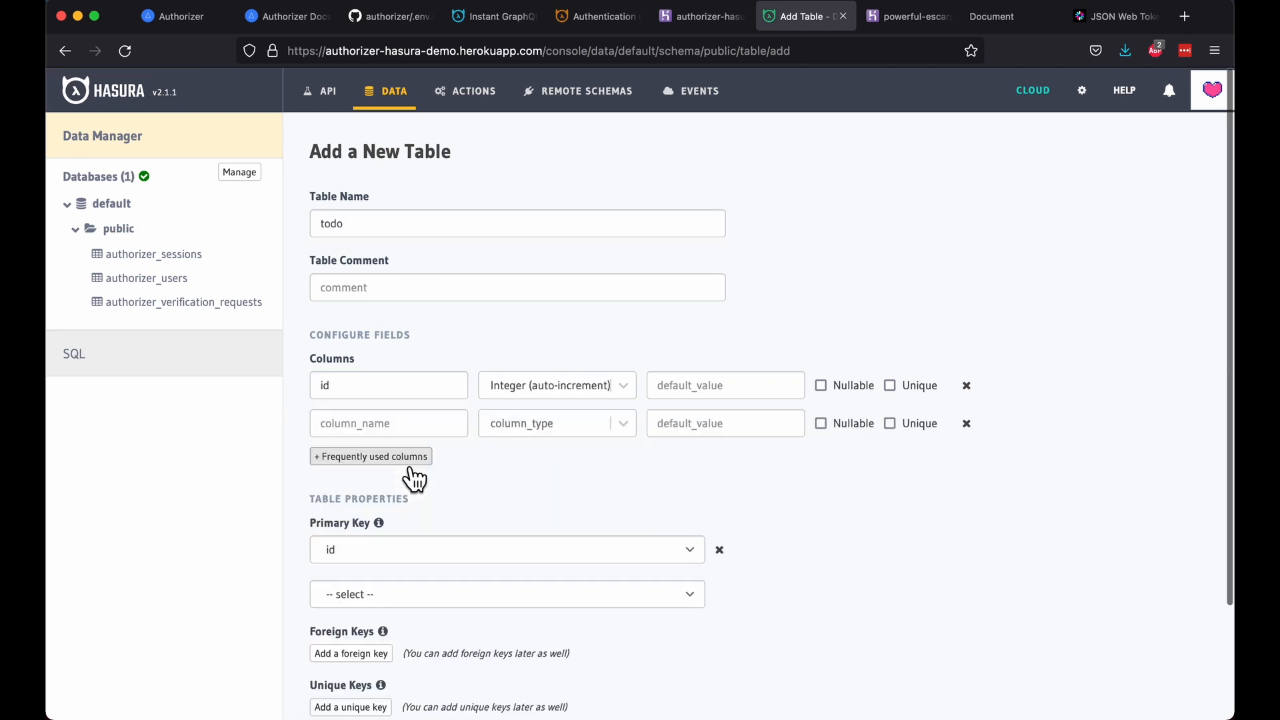
Step: Add user_id and name columns, both of type Text
click(400, 423)
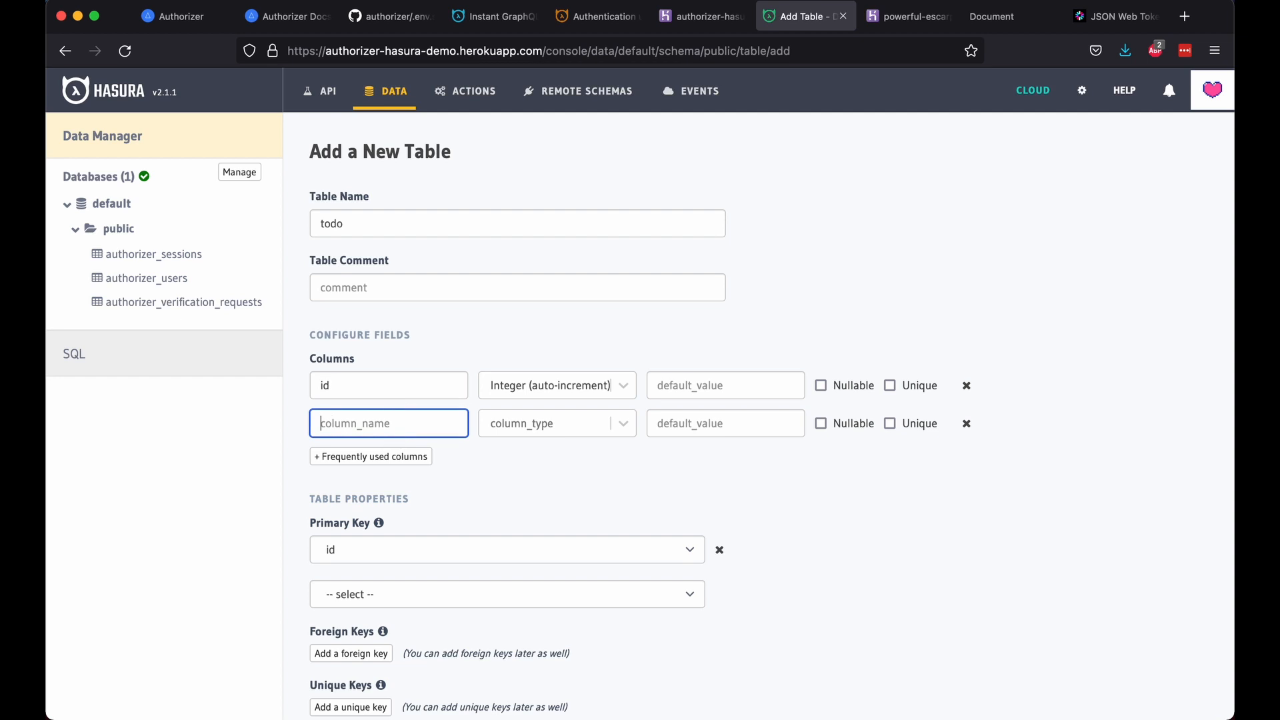
text(user_id)
click(583, 420)
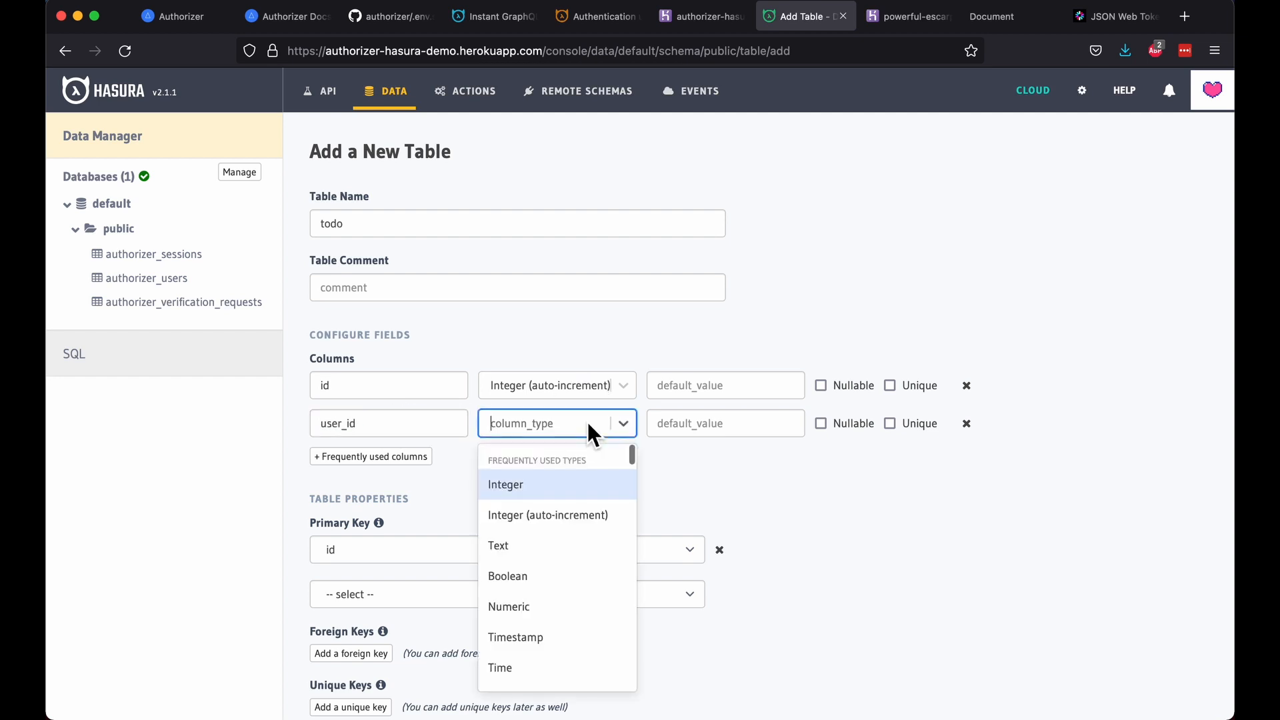
click(582, 556)
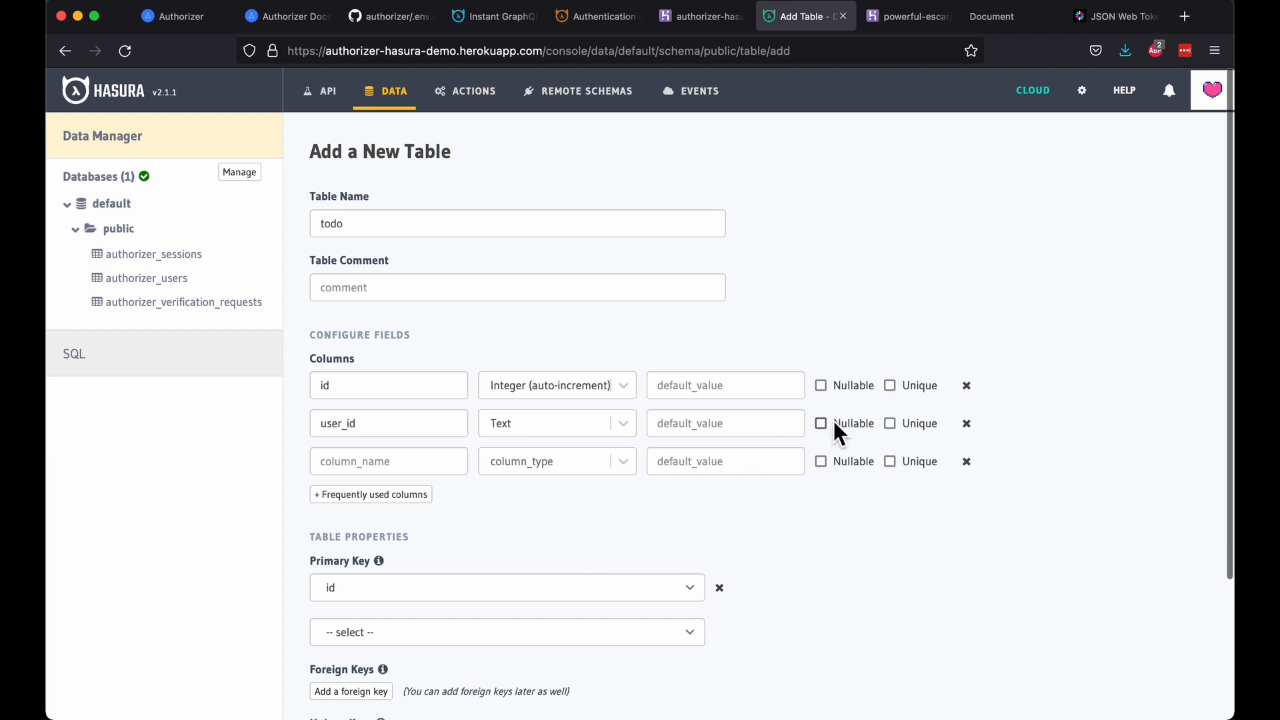
click(409, 469)
text(name)
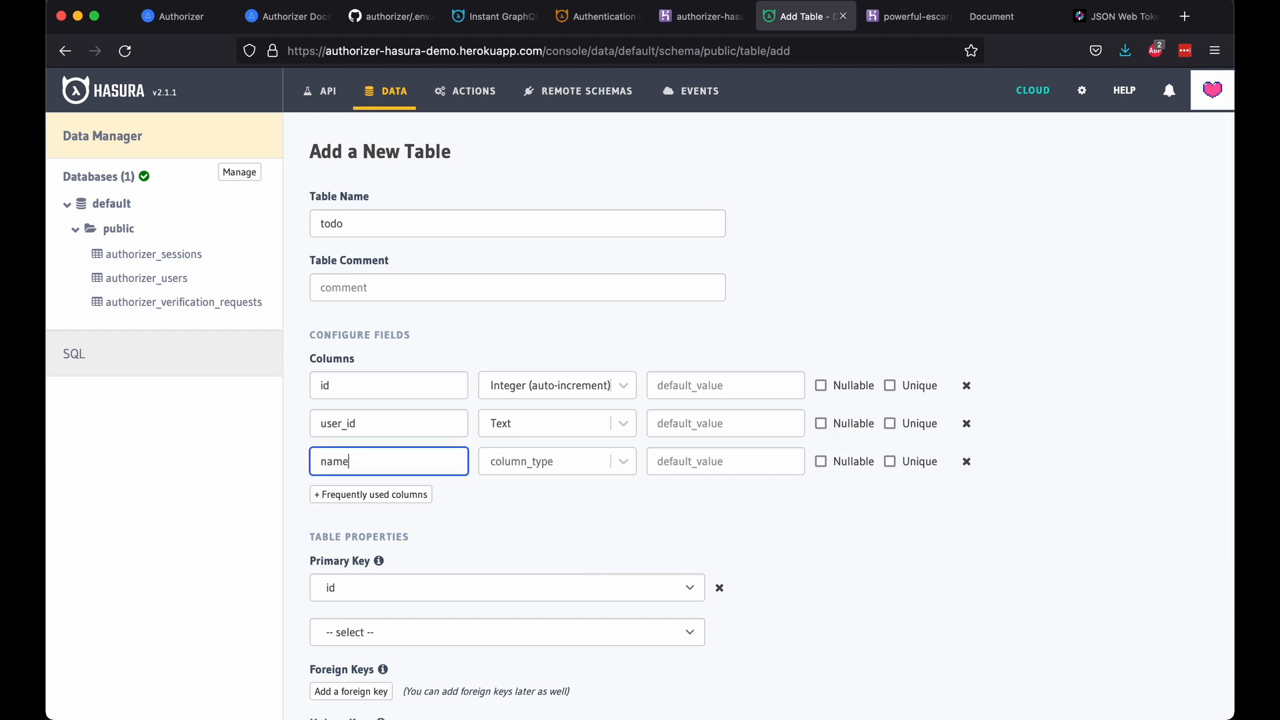
click(401, 501)
click(397, 497)
click(519, 464)
click(531, 567)
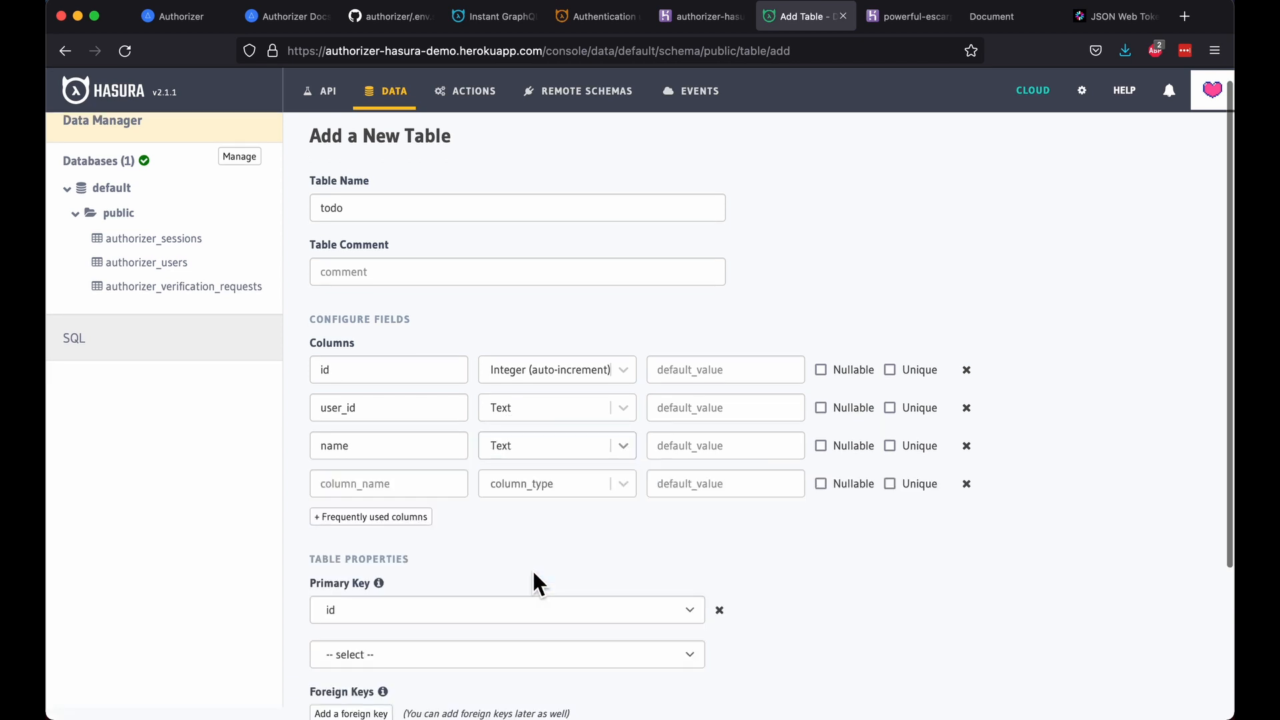
Step: Add an is_done column of type Boolean
click(391, 489)
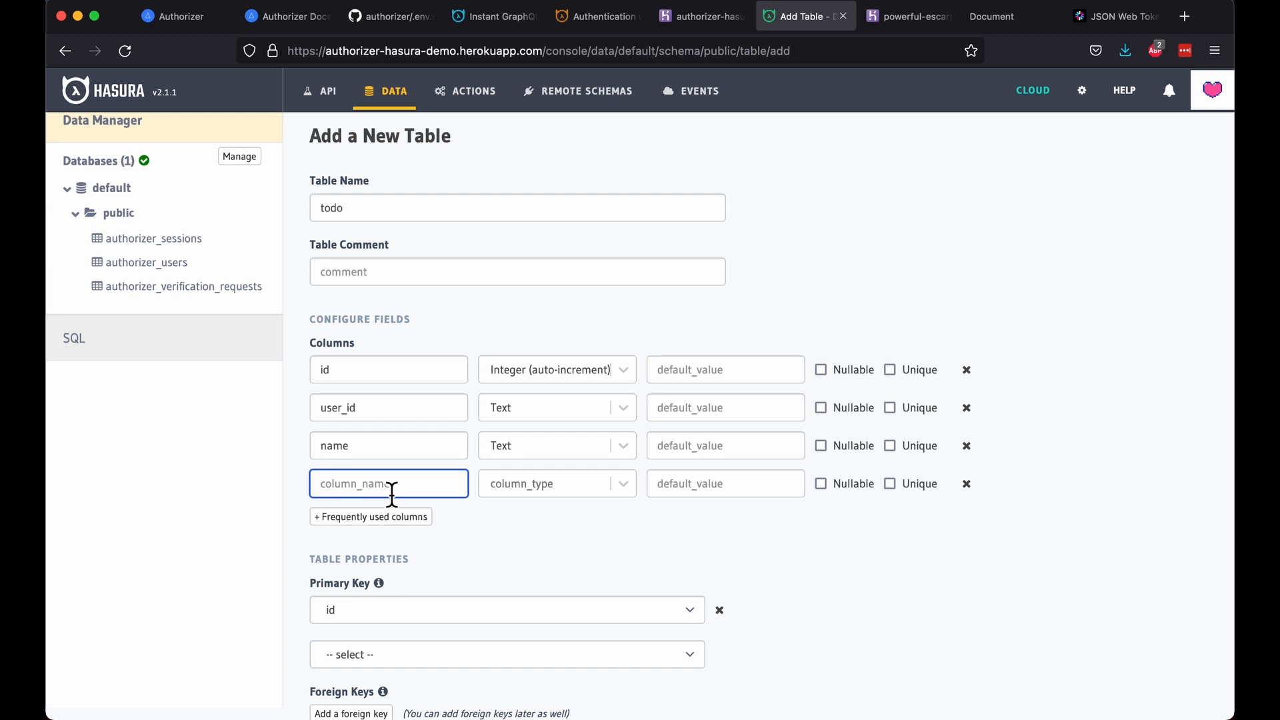
text(is_done)
click(539, 494)
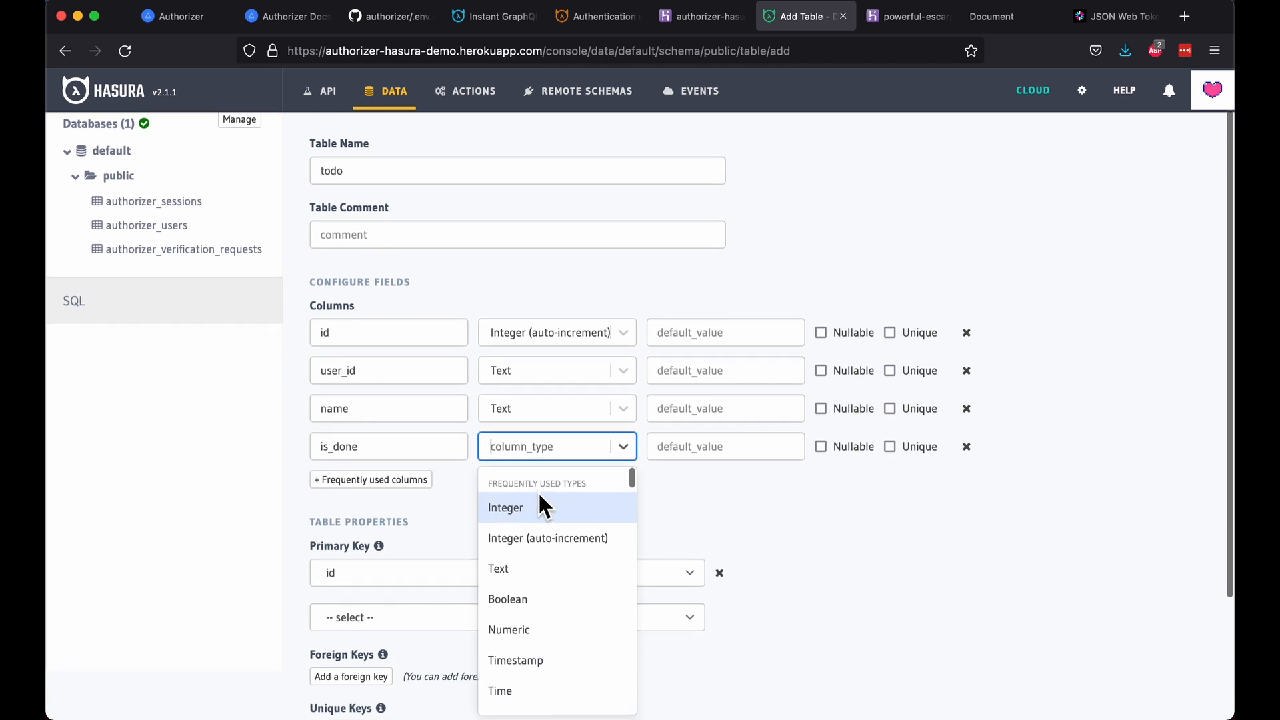
click(544, 594)
Step: Add a foreign key from user_id to public.authorizer_users.id
scroll(542, 594, down, 4)
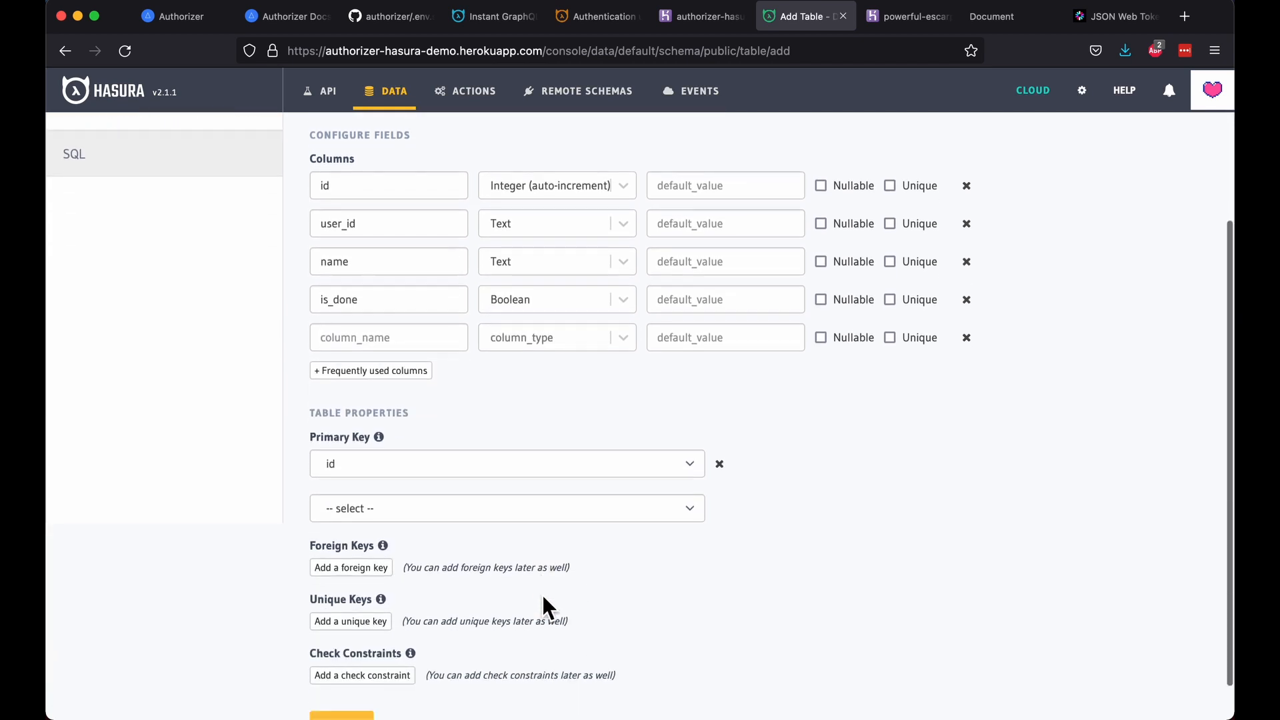
scroll(542, 594, down, 1)
click(350, 523)
click(476, 599)
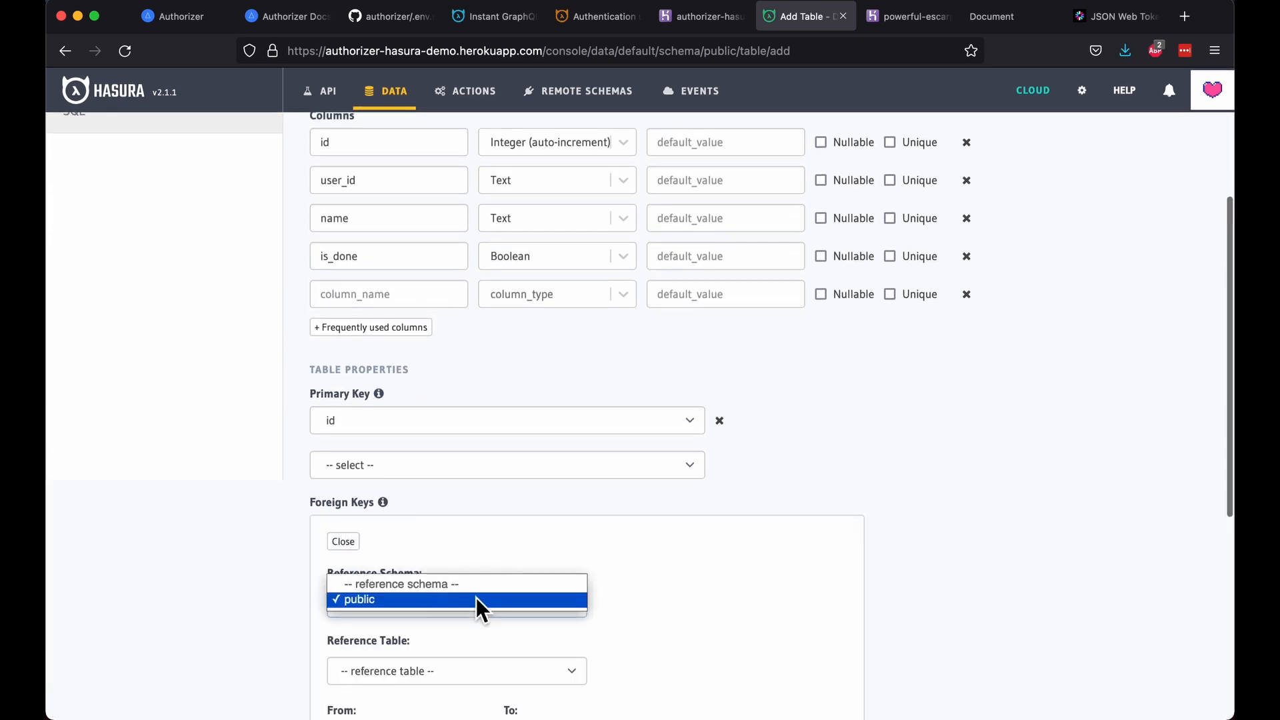
click(476, 599)
scroll(680, 585, down, 3)
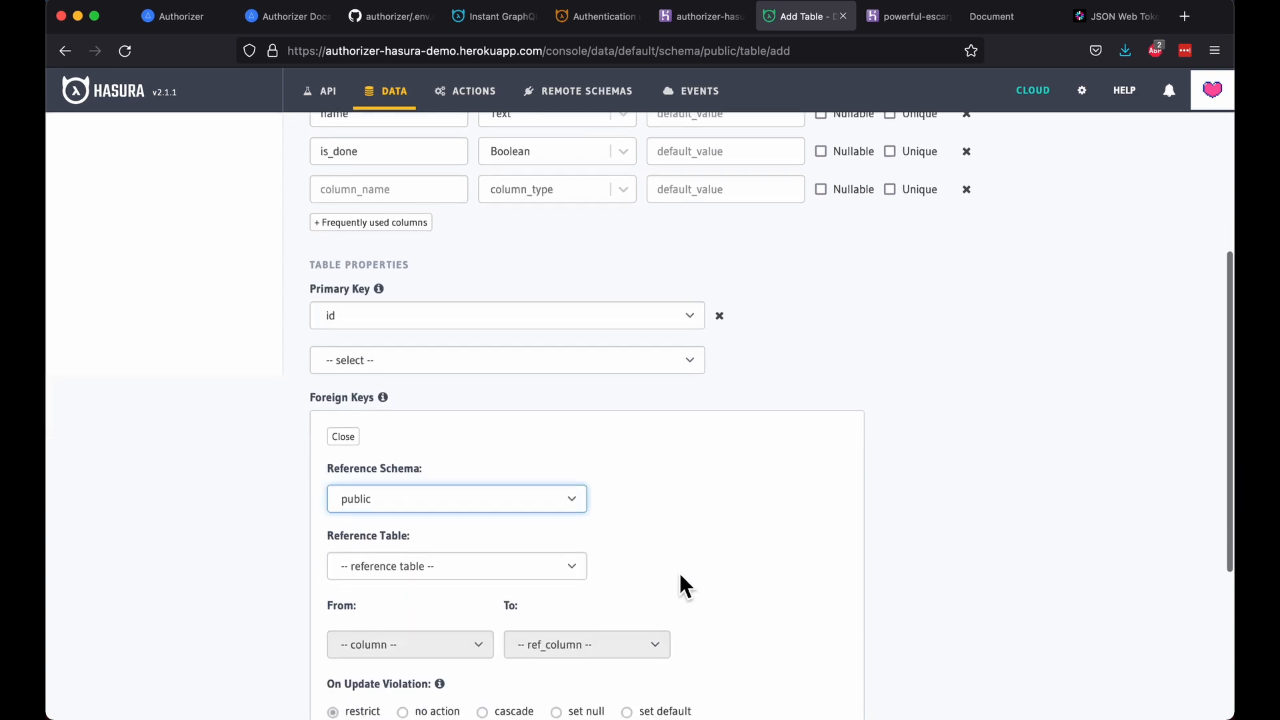
click(550, 575)
click(542, 594)
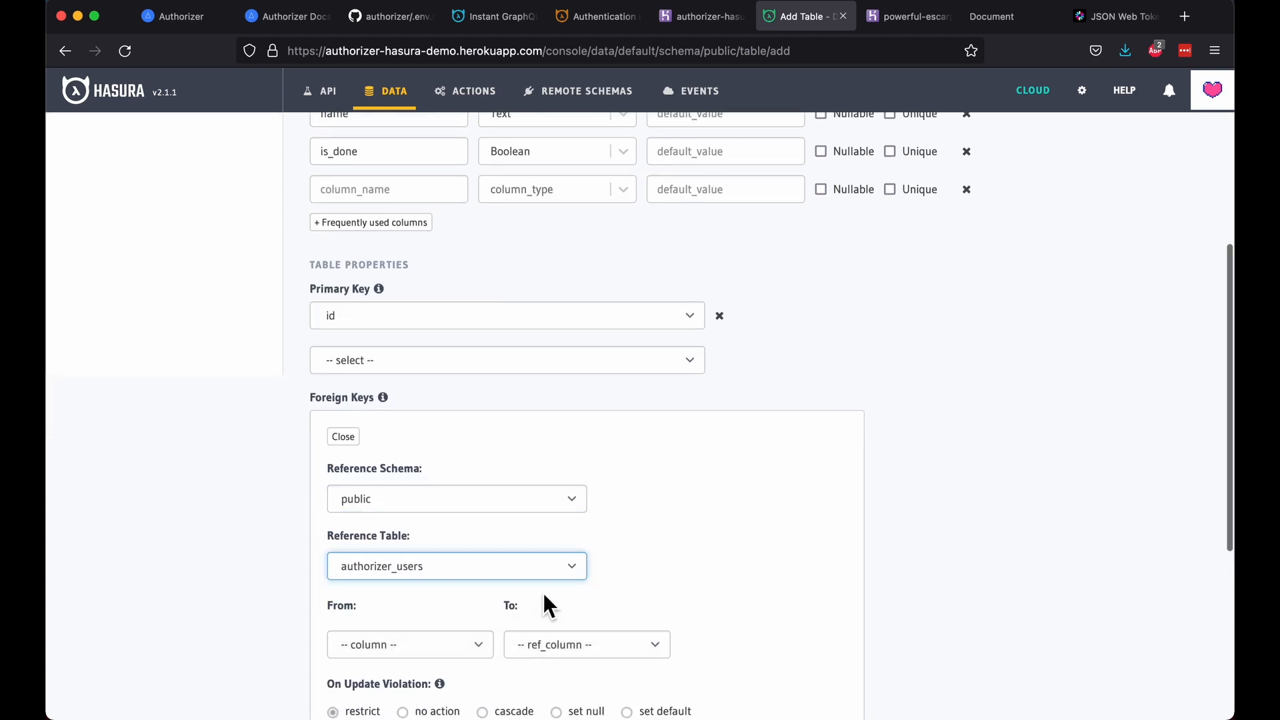
scroll(527, 589, down, 2)
click(463, 584)
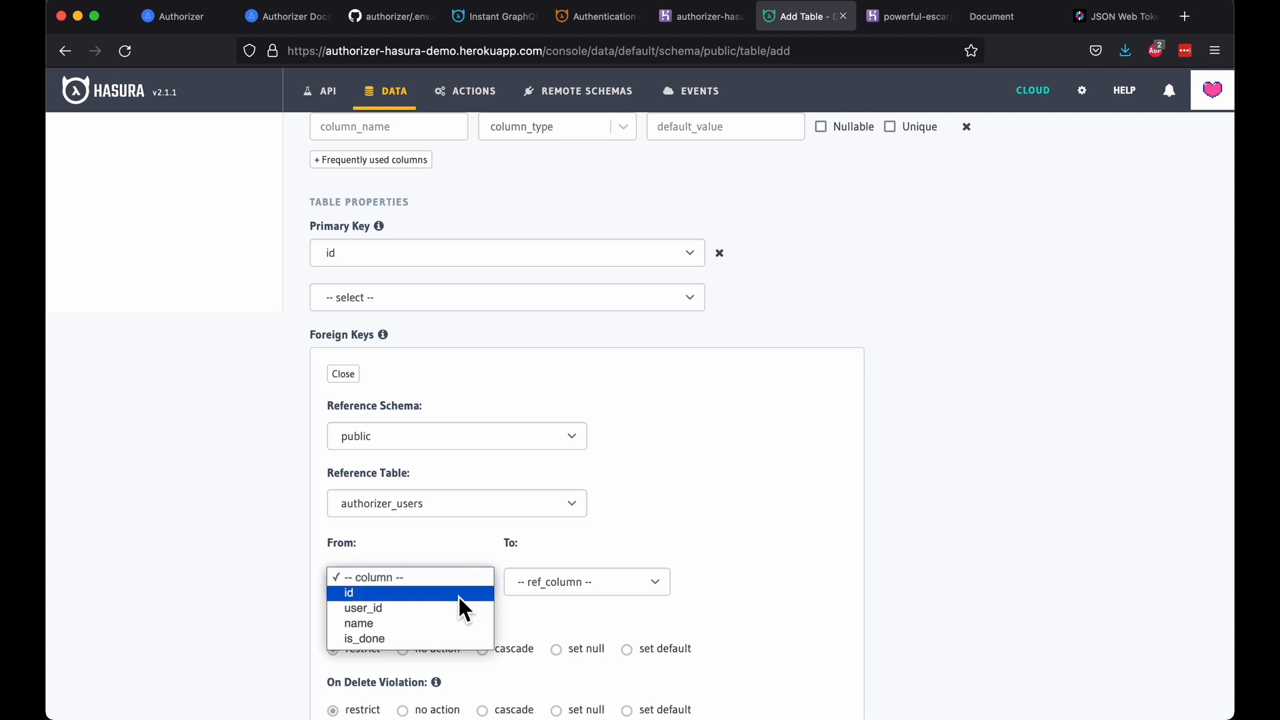
click(454, 608)
click(583, 588)
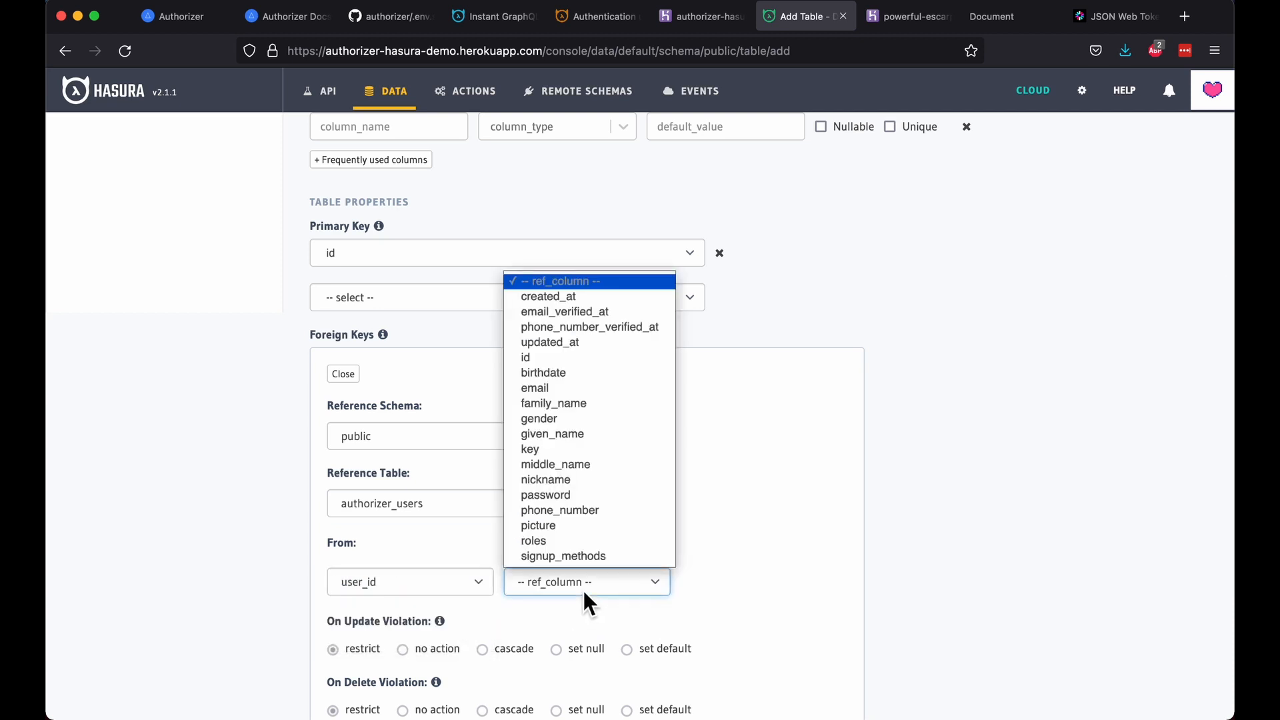
click(602, 359)
Step: Set the foreign key's On Update and On Delete to cascade, save it, and create the table
scroll(757, 571, down, 1)
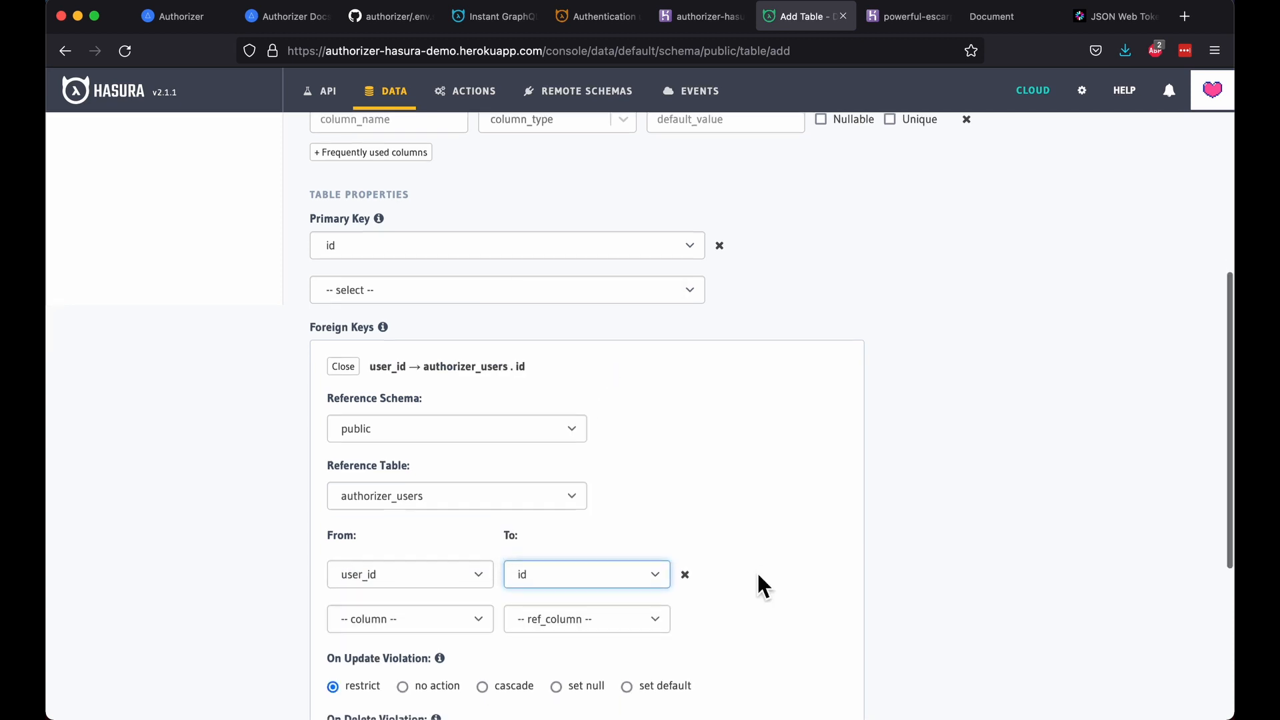
scroll(758, 575, down, 4)
click(482, 562)
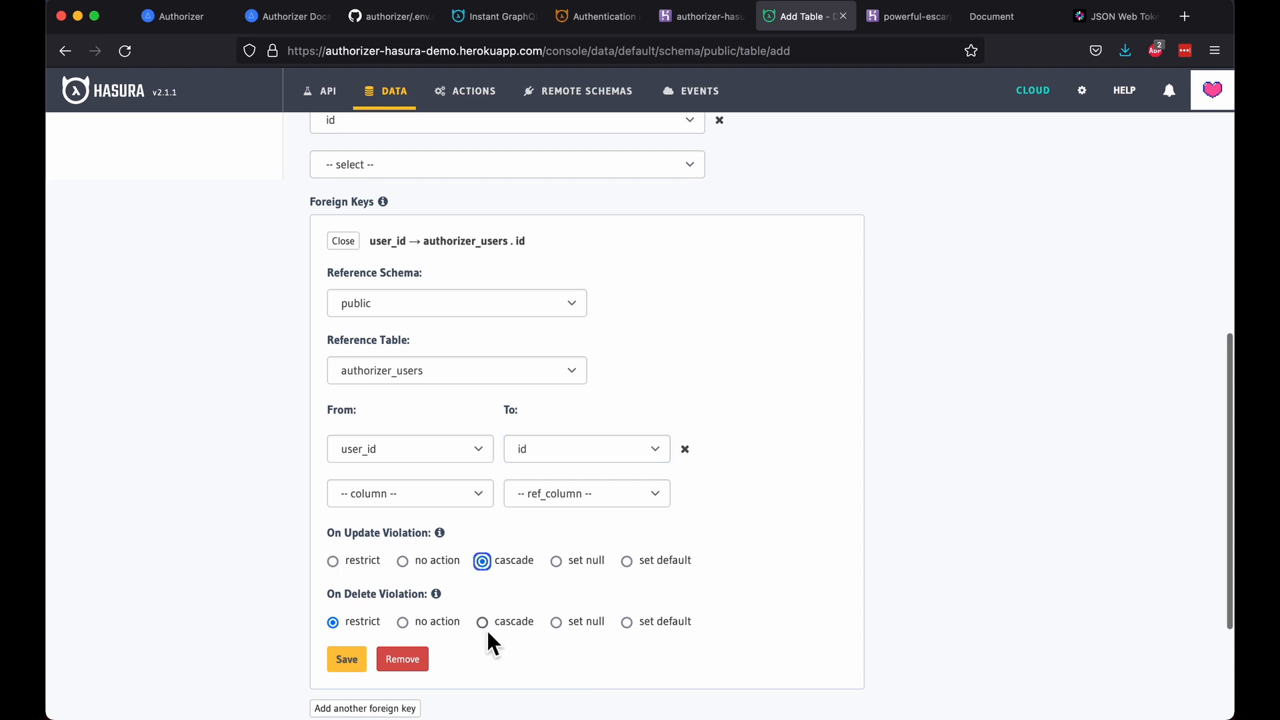
click(485, 627)
scroll(485, 629, down, 3)
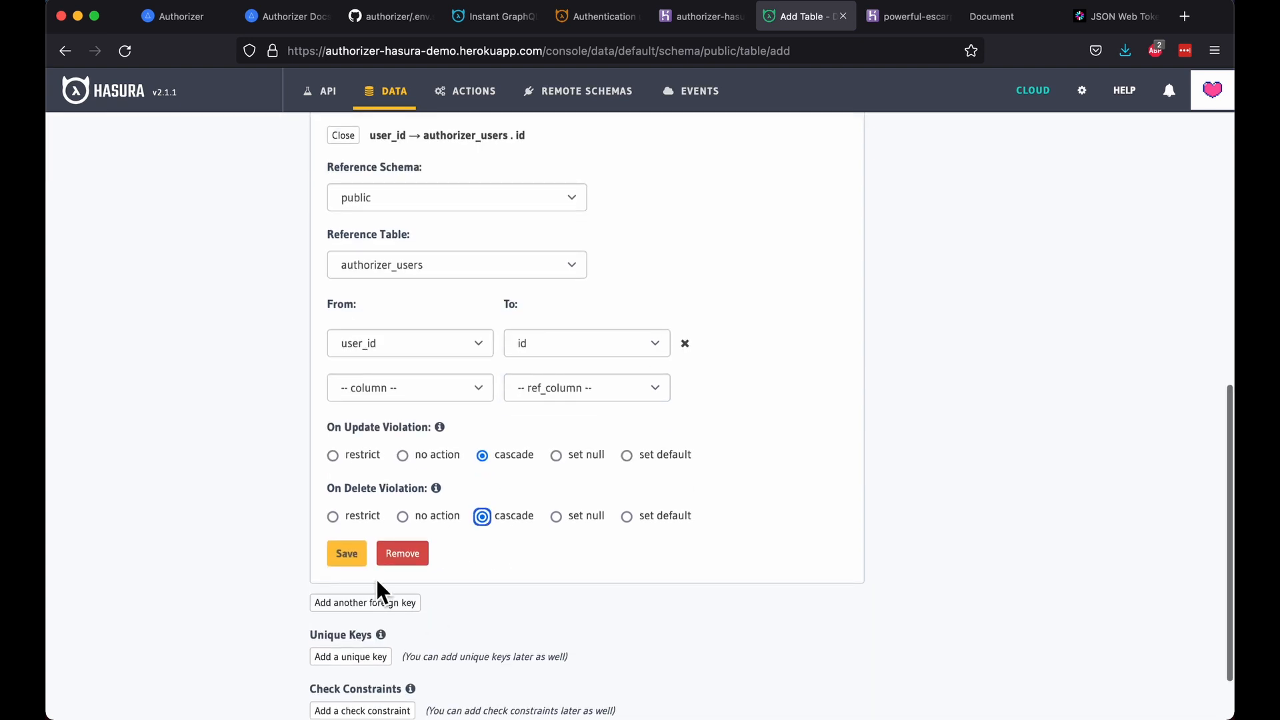
click(348, 556)
click(365, 687)
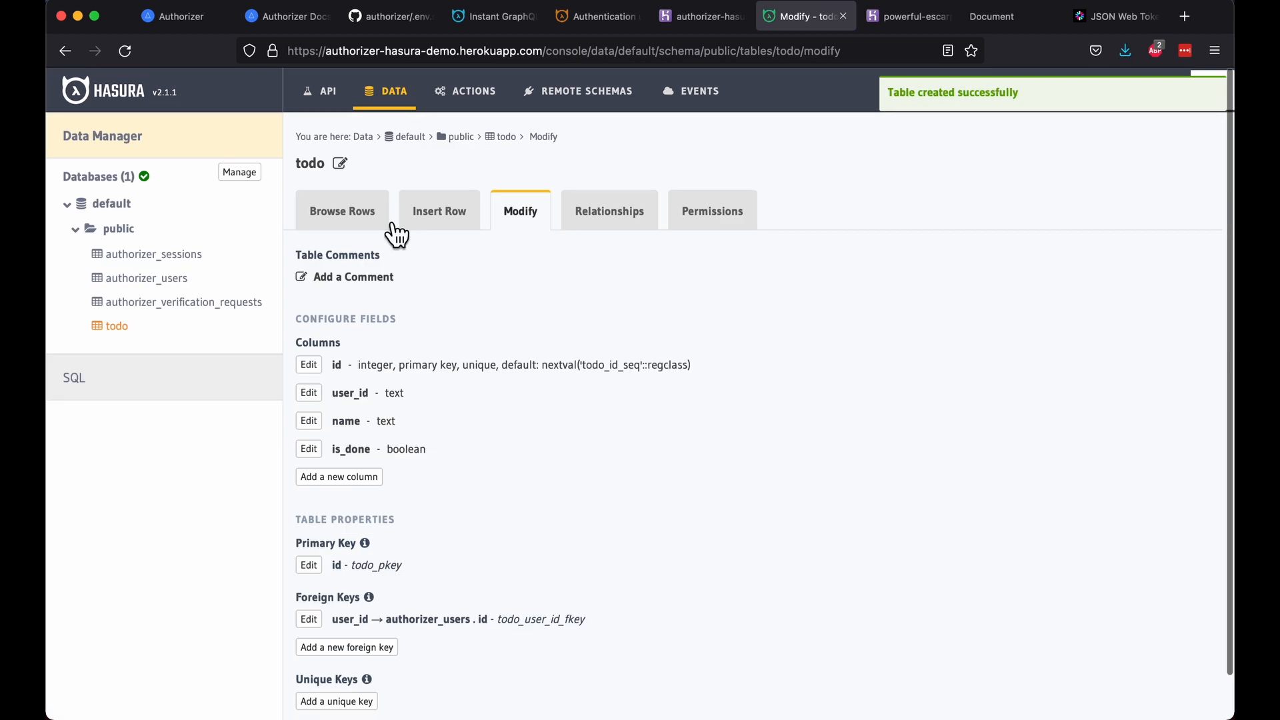
Step: Copy the existing user's id from the authorizer_users table rows
click(320, 100)
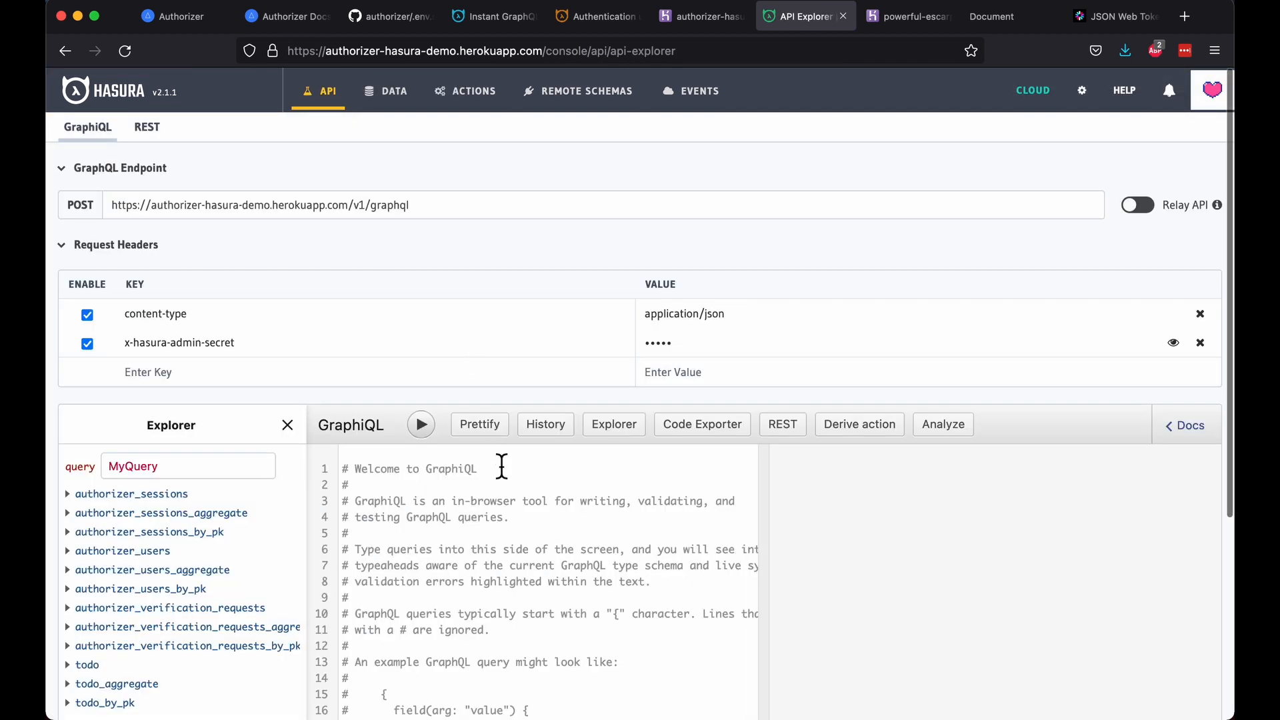
click(504, 550)
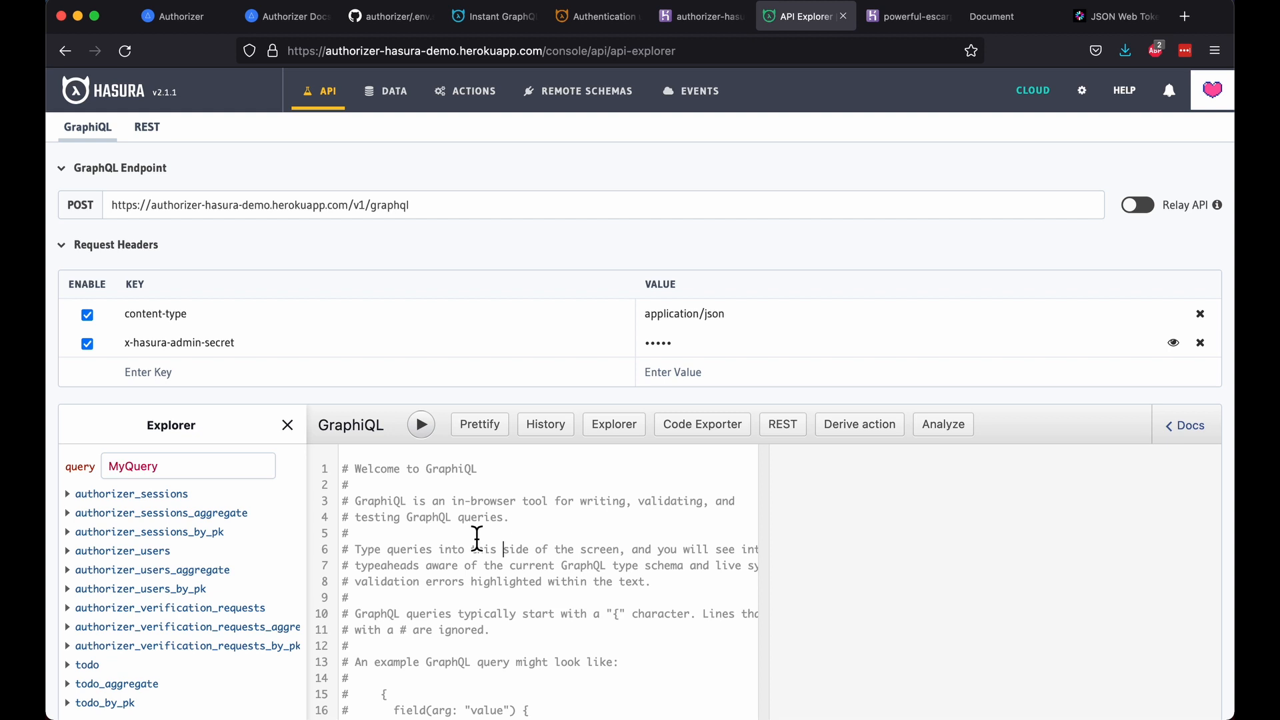
click(394, 92)
click(193, 277)
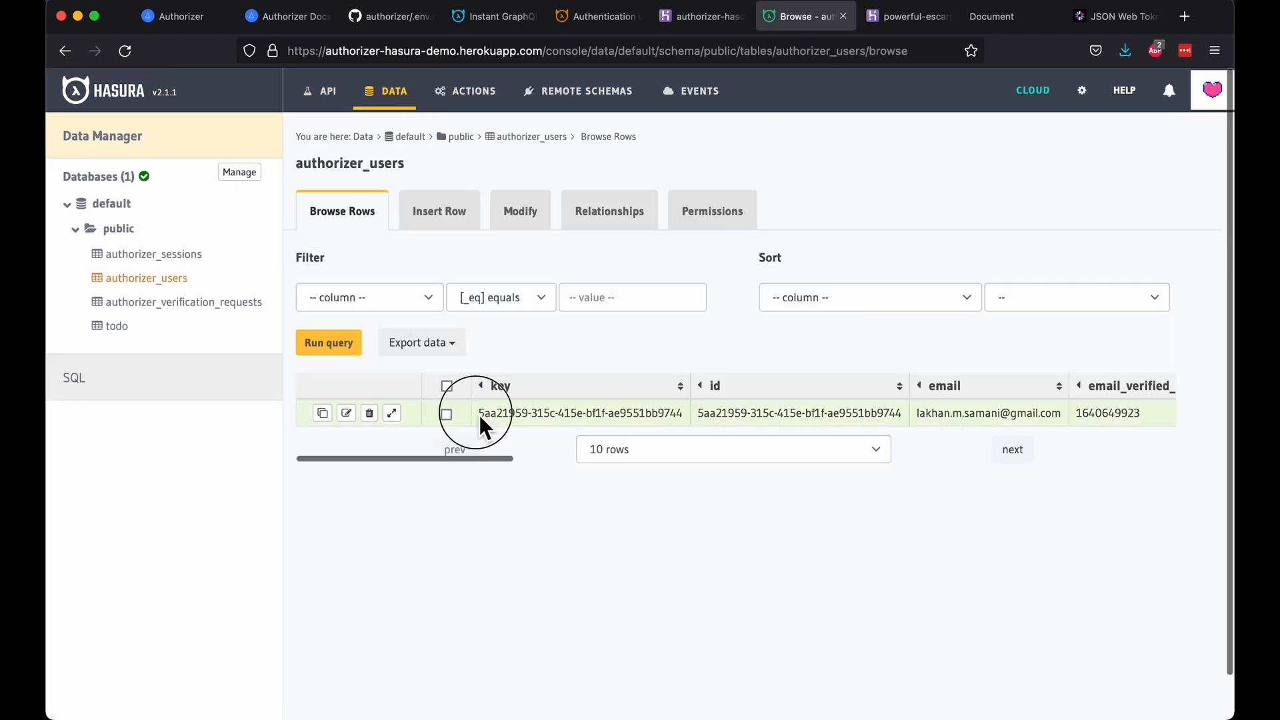
drag(698, 413, 907, 427)
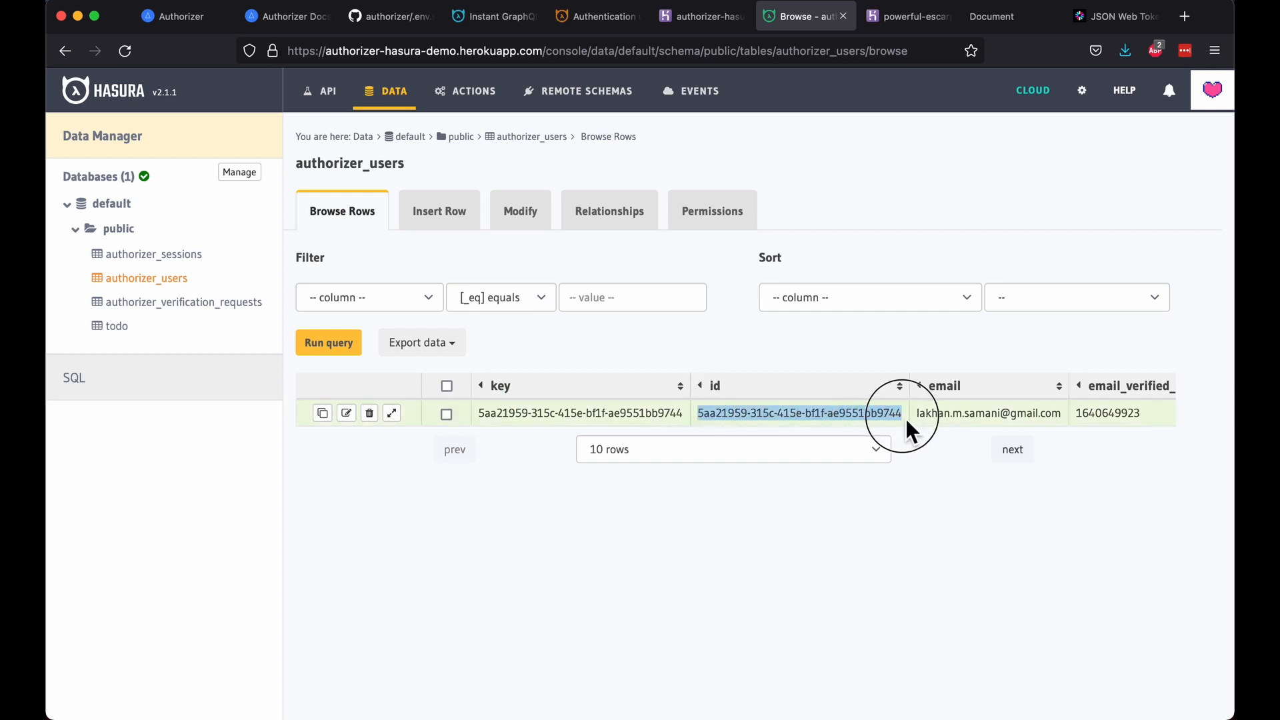
Step: Insert a todo 'bring milk' with the pasted user_id and is_done False
click(125, 332)
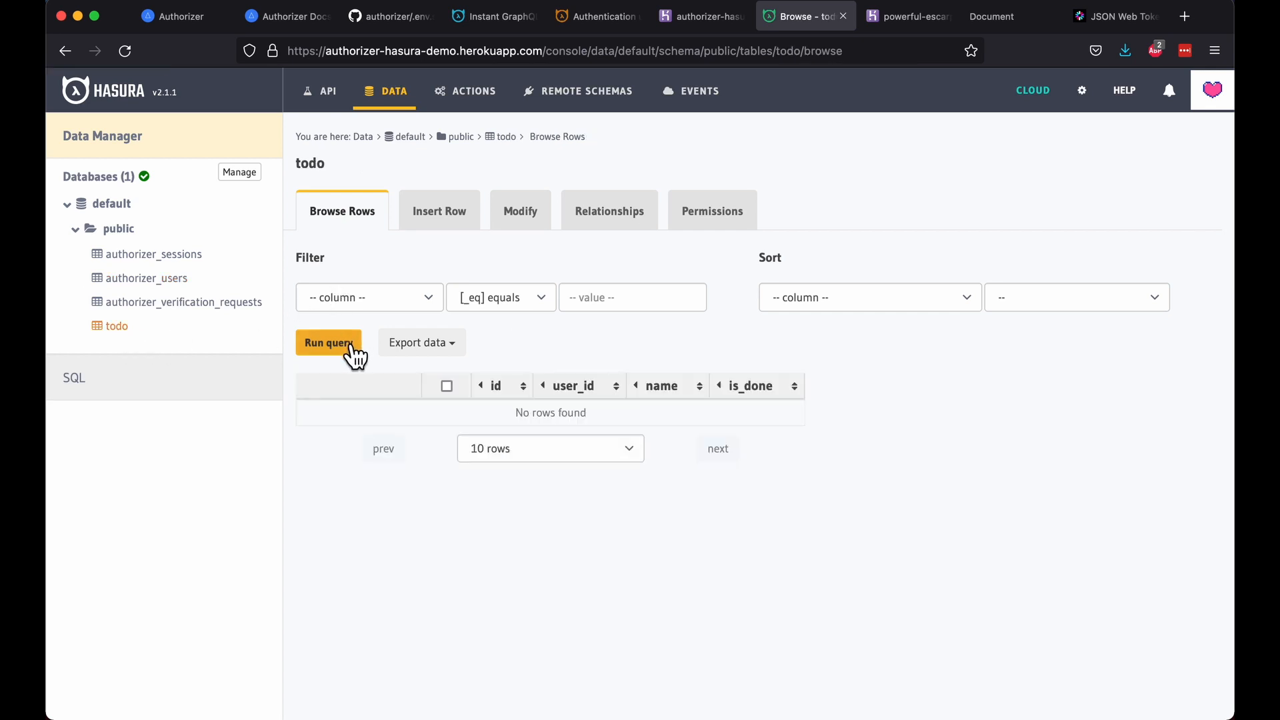
click(441, 222)
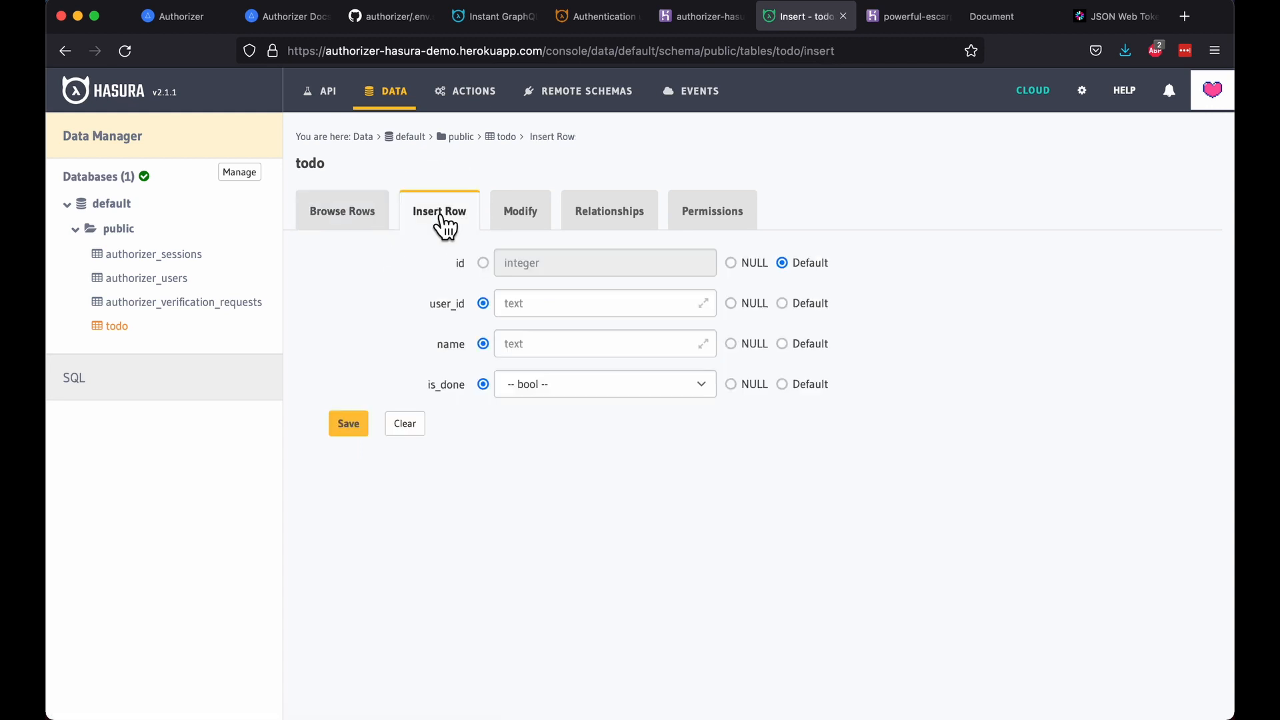
click(557, 313)
key(super+v)
click(538, 350)
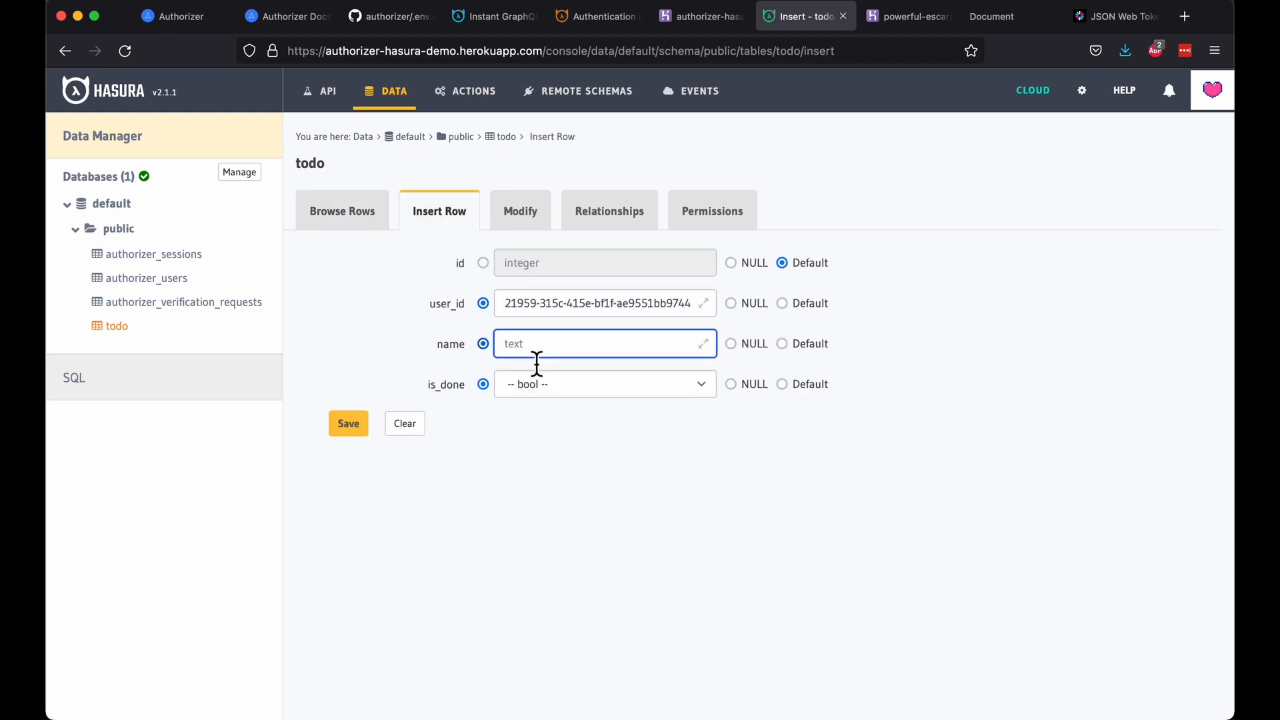
text(bring milk)
click(543, 387)
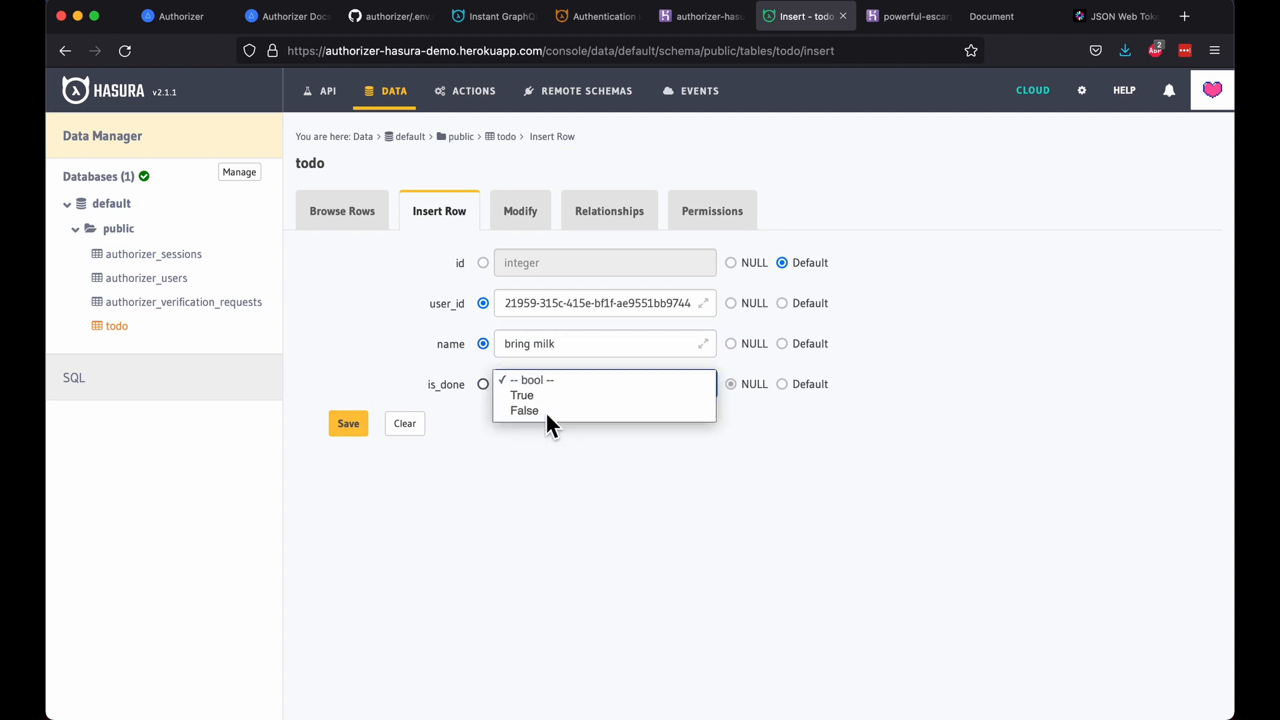
click(546, 413)
click(348, 424)
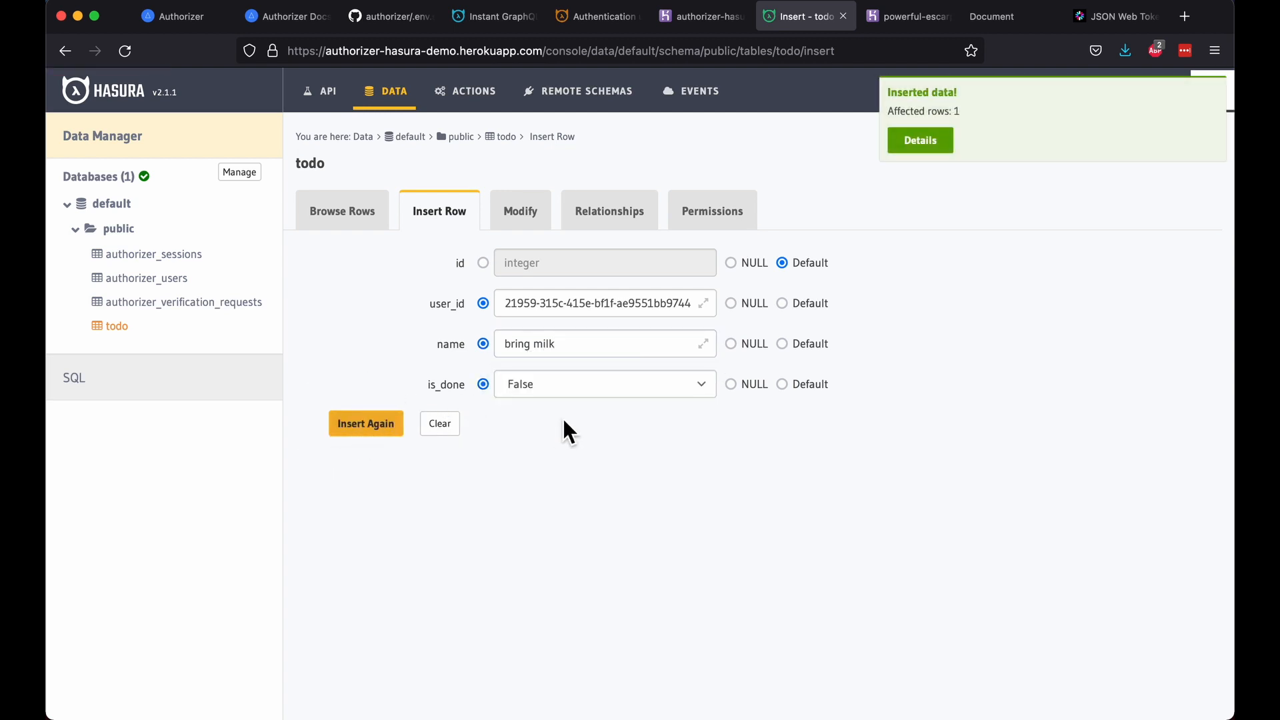
Step: Insert a second todo 'create hasura demo' for the same user, then list the todo rows
click(586, 348)
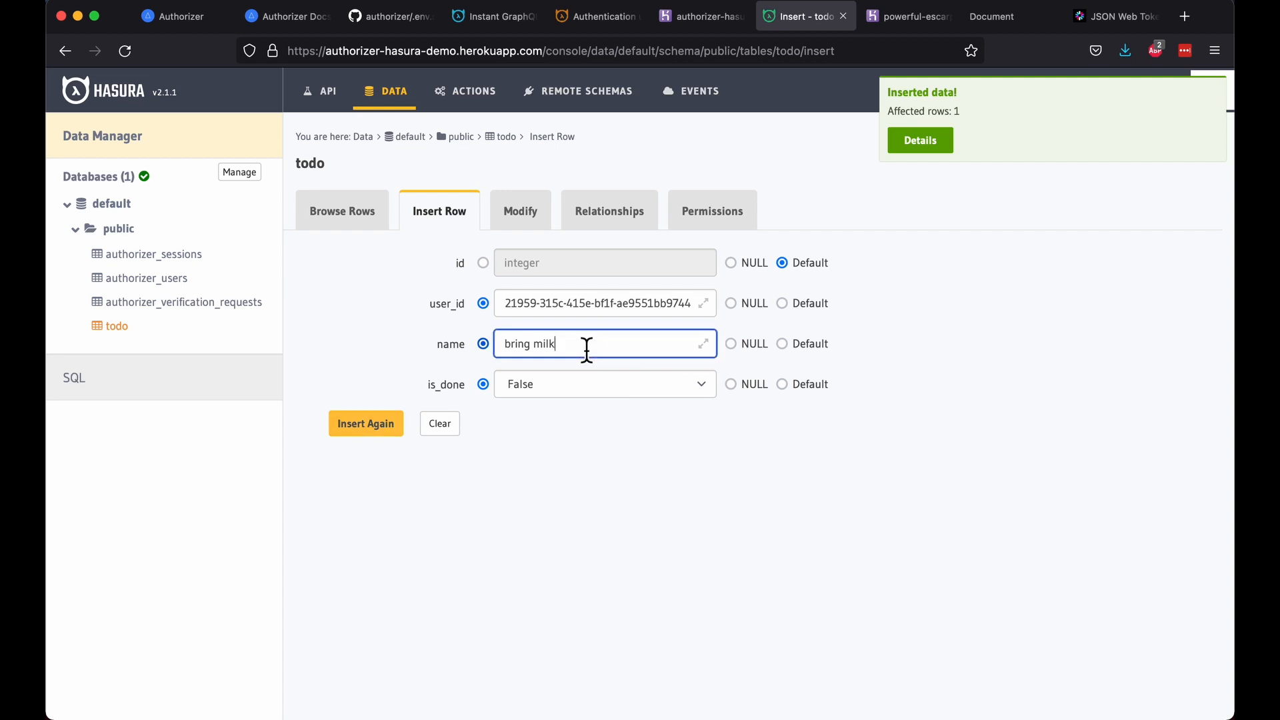
key(super+a)
key(BackSpace)
text(create hasura dem)
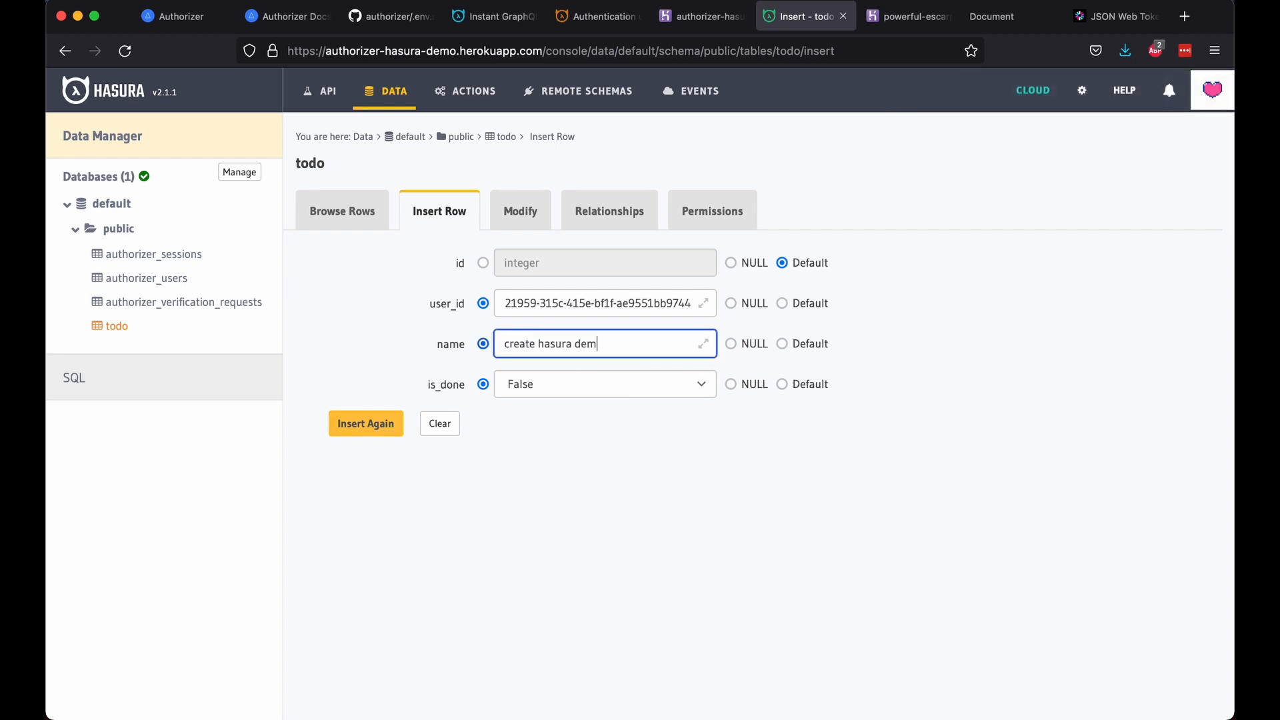
key(Return)
click(330, 212)
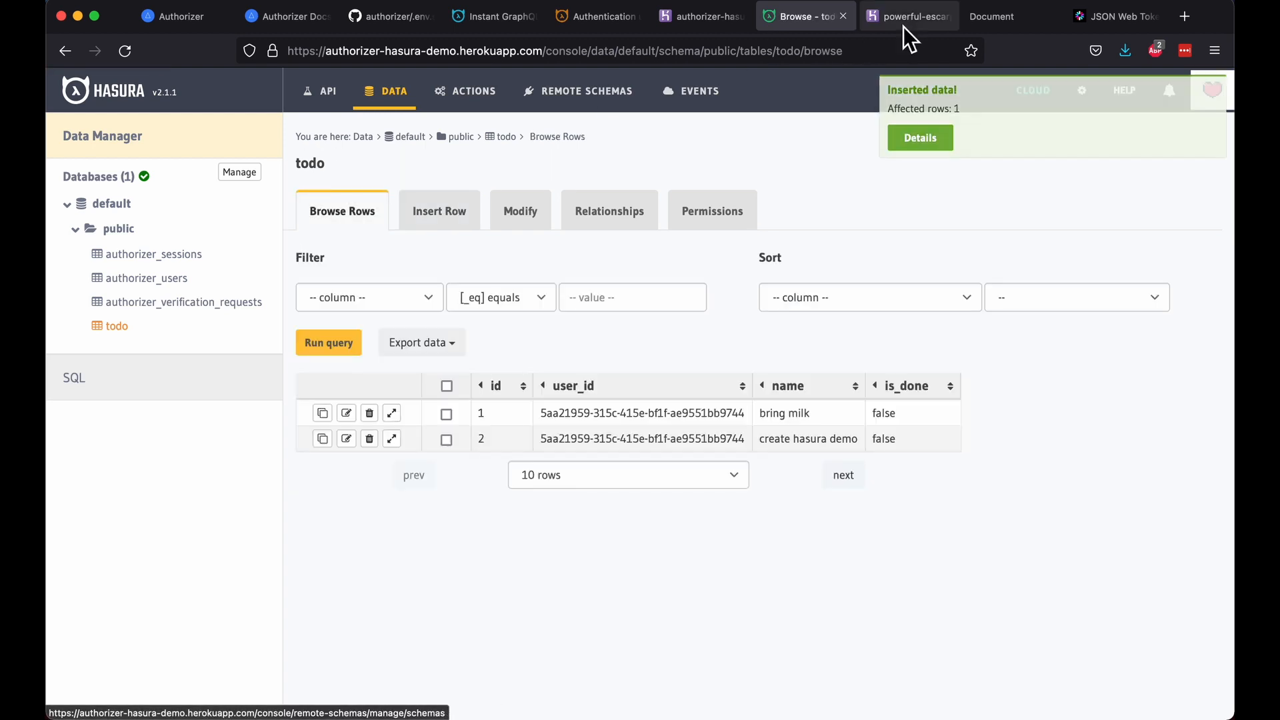
click(967, 17)
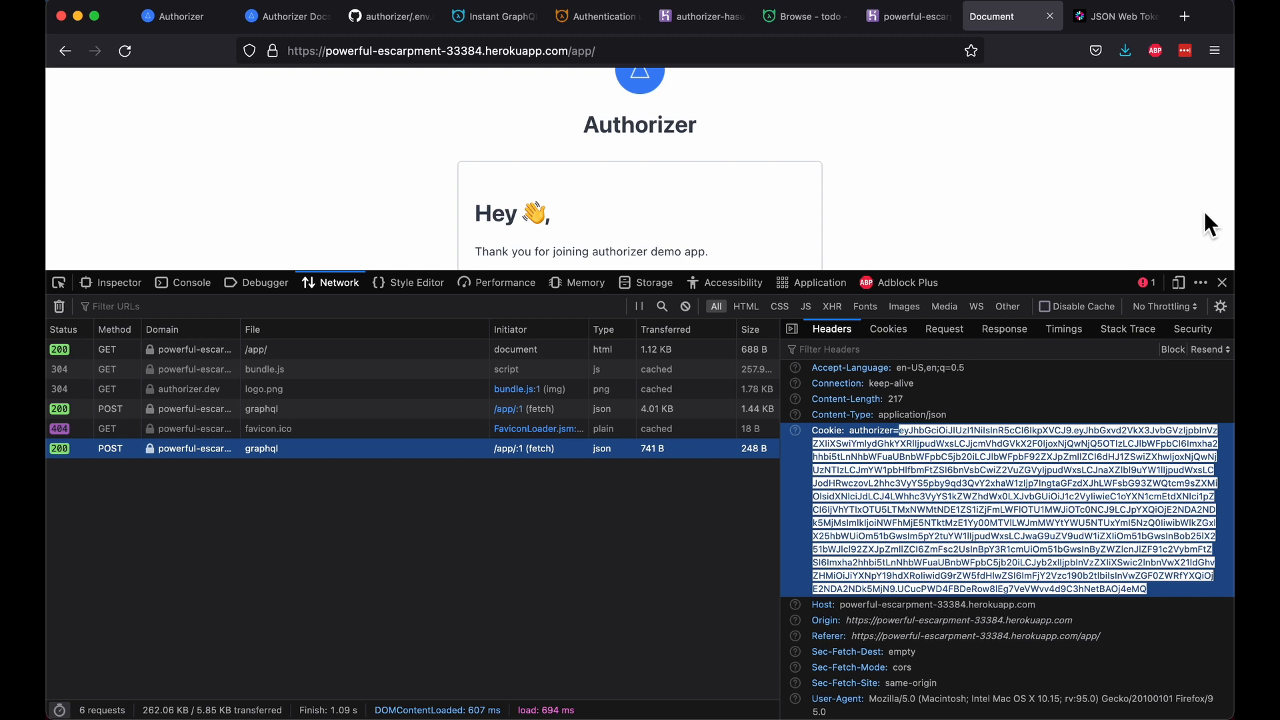
Step: Log out of Authorizer and sign up a new account with a new email and password
click(1222, 282)
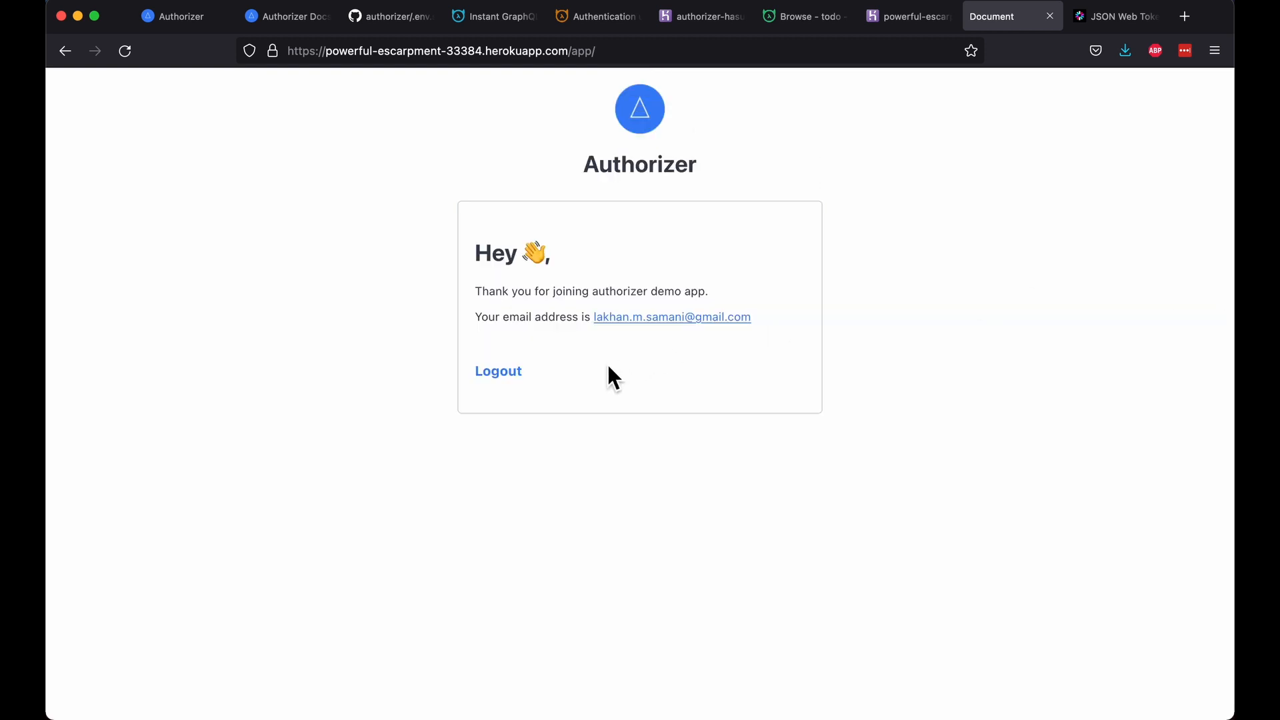
click(503, 384)
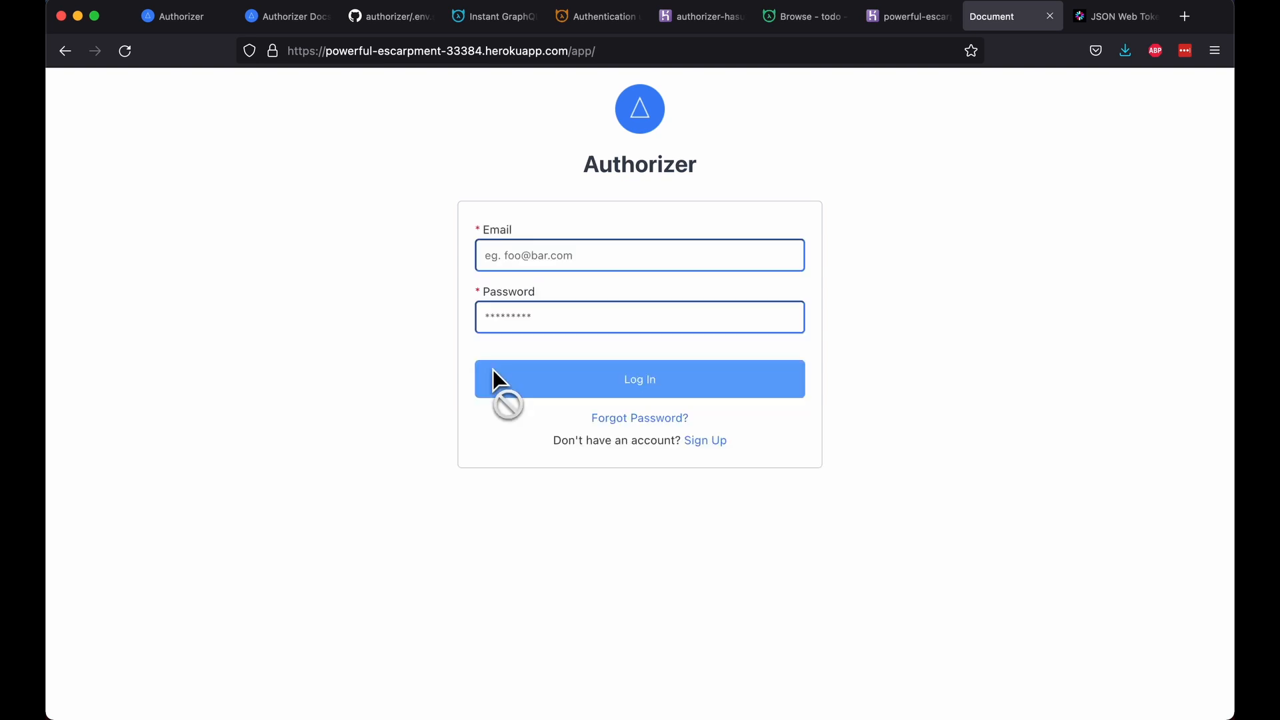
click(709, 441)
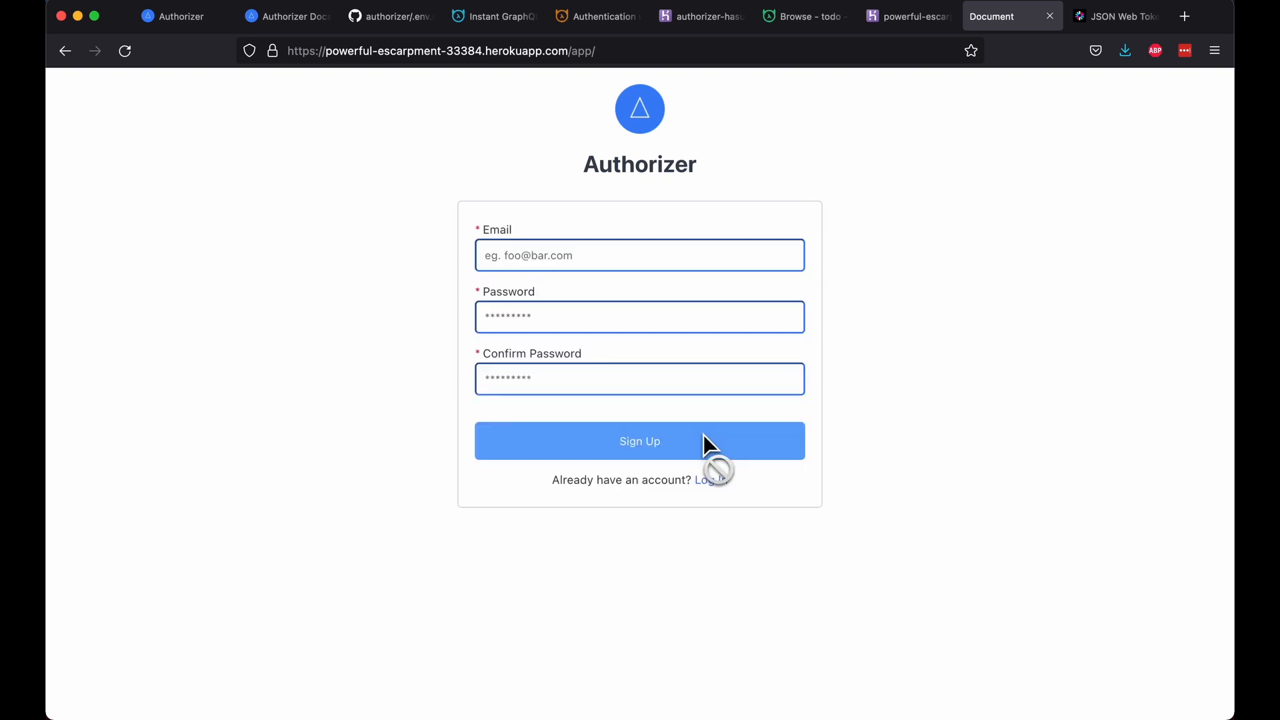
click(644, 260)
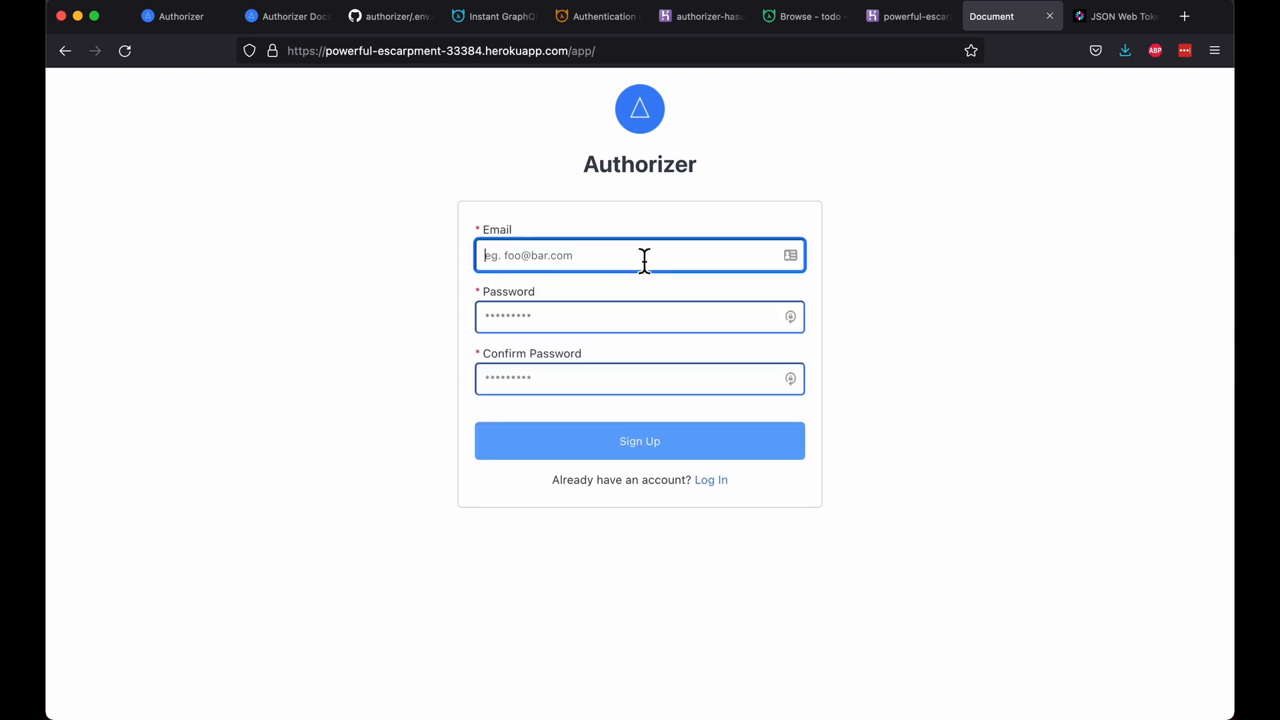
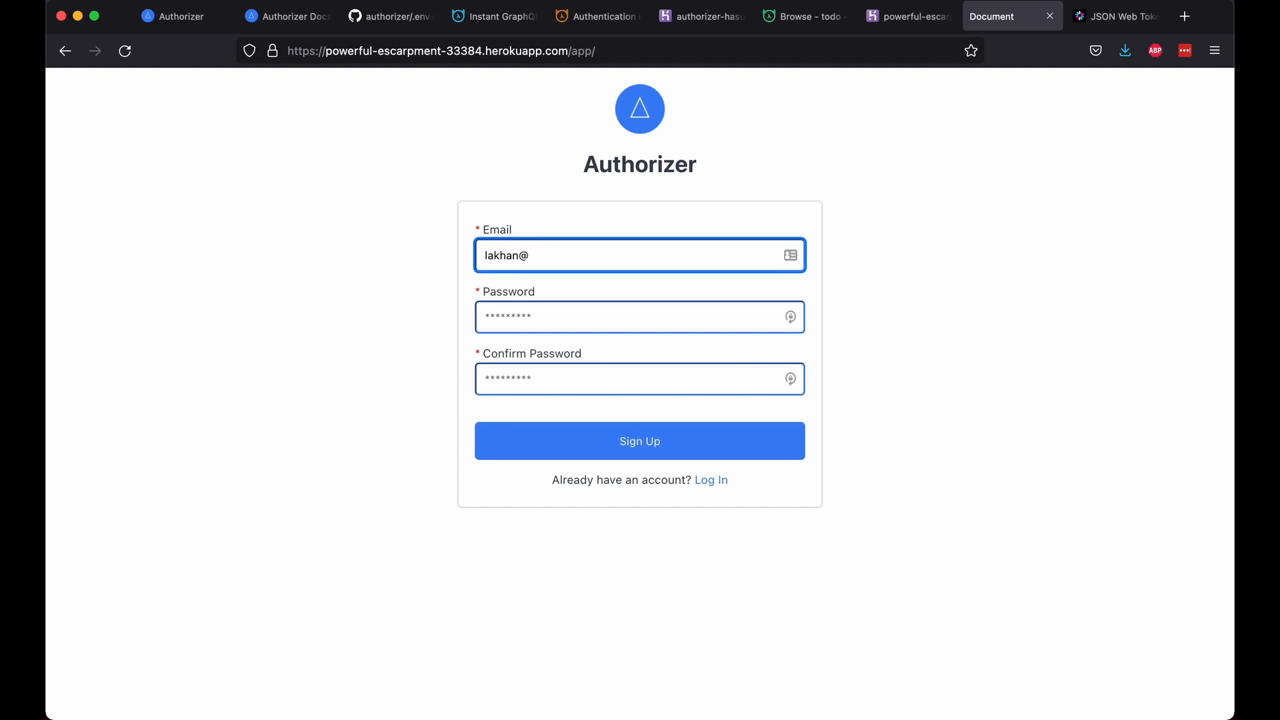
key(Tab)
text(••)
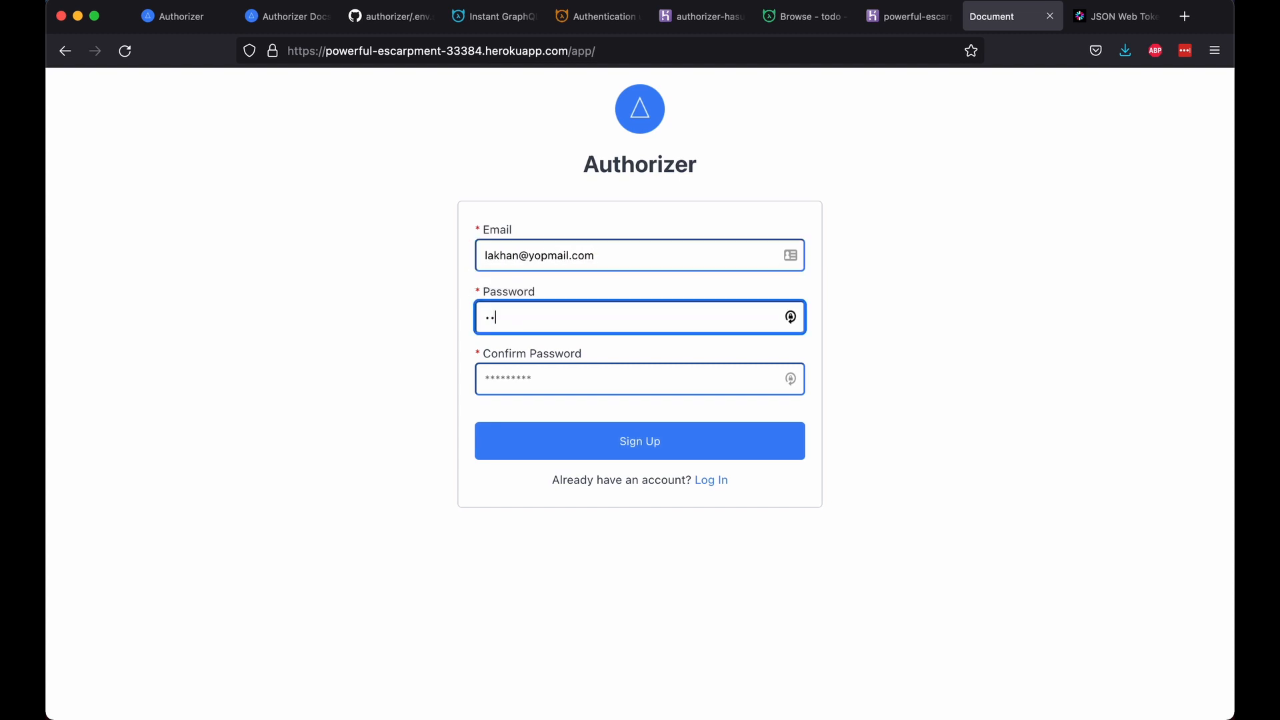
text(••)
key(Tab)
text(••••)
key(Return)
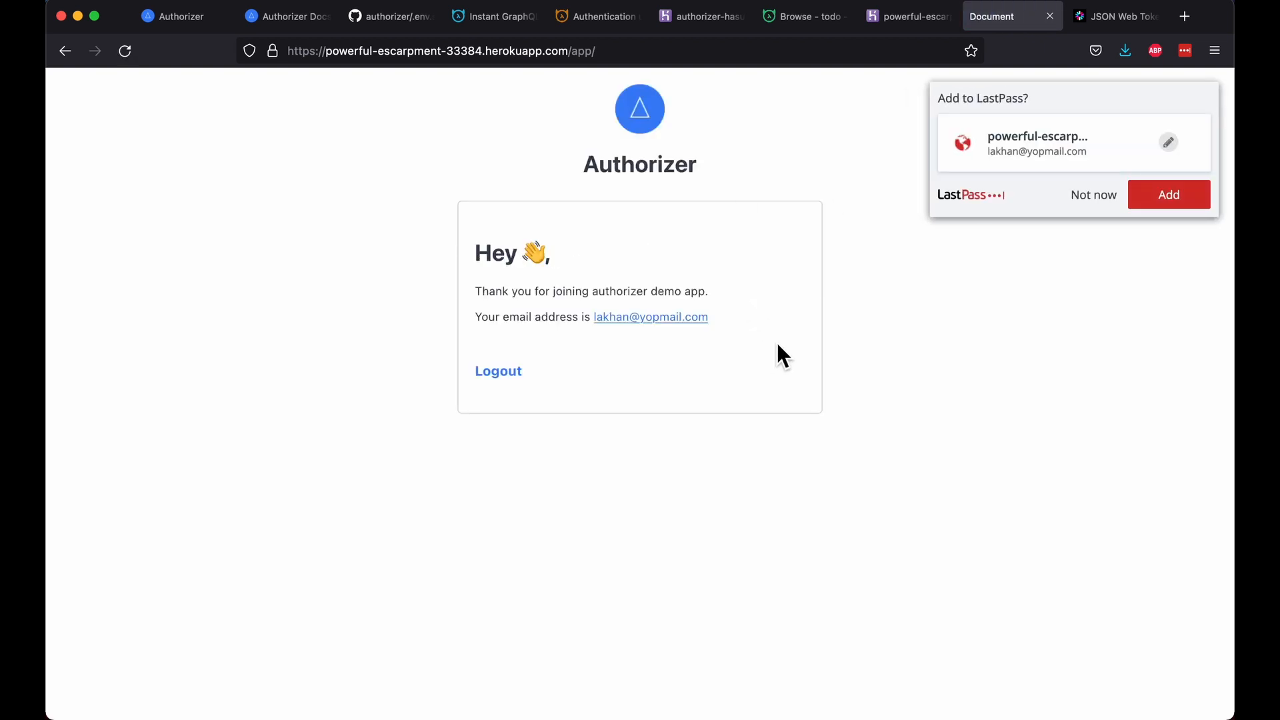
Step: Dismiss the password manager prompt, log out, and return to the Hasura todo table
click(1086, 196)
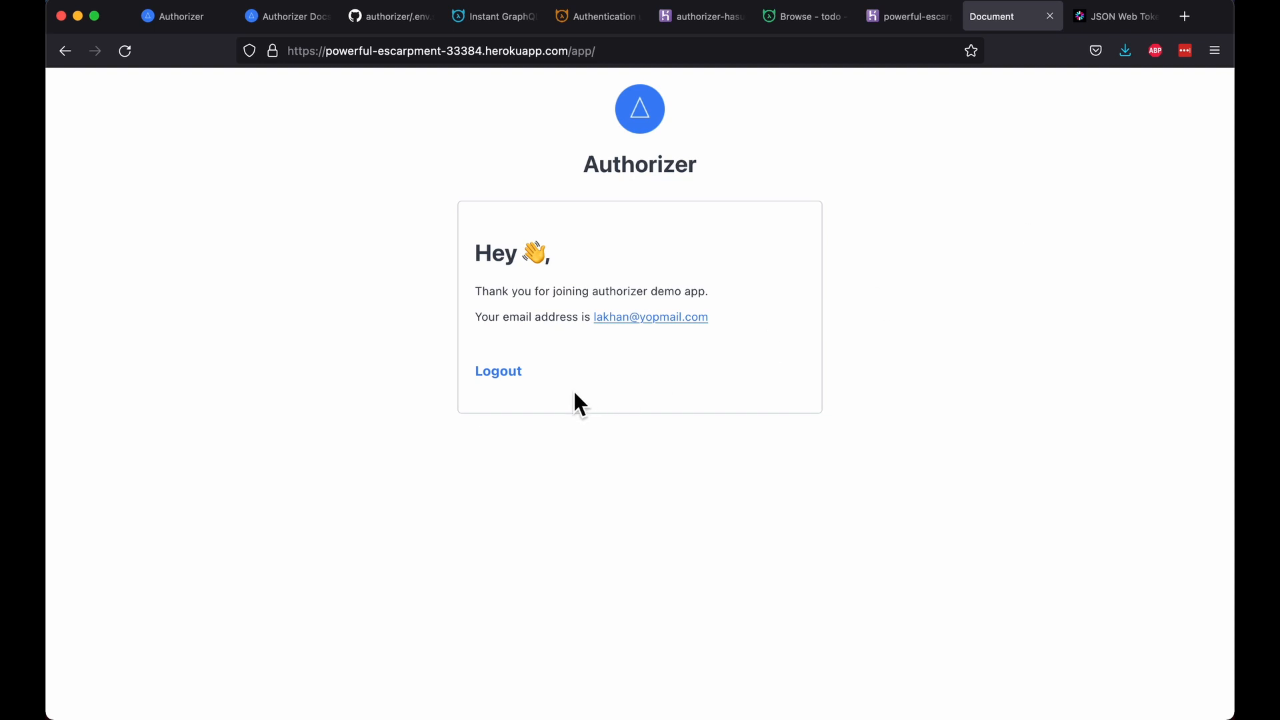
click(503, 374)
click(803, 17)
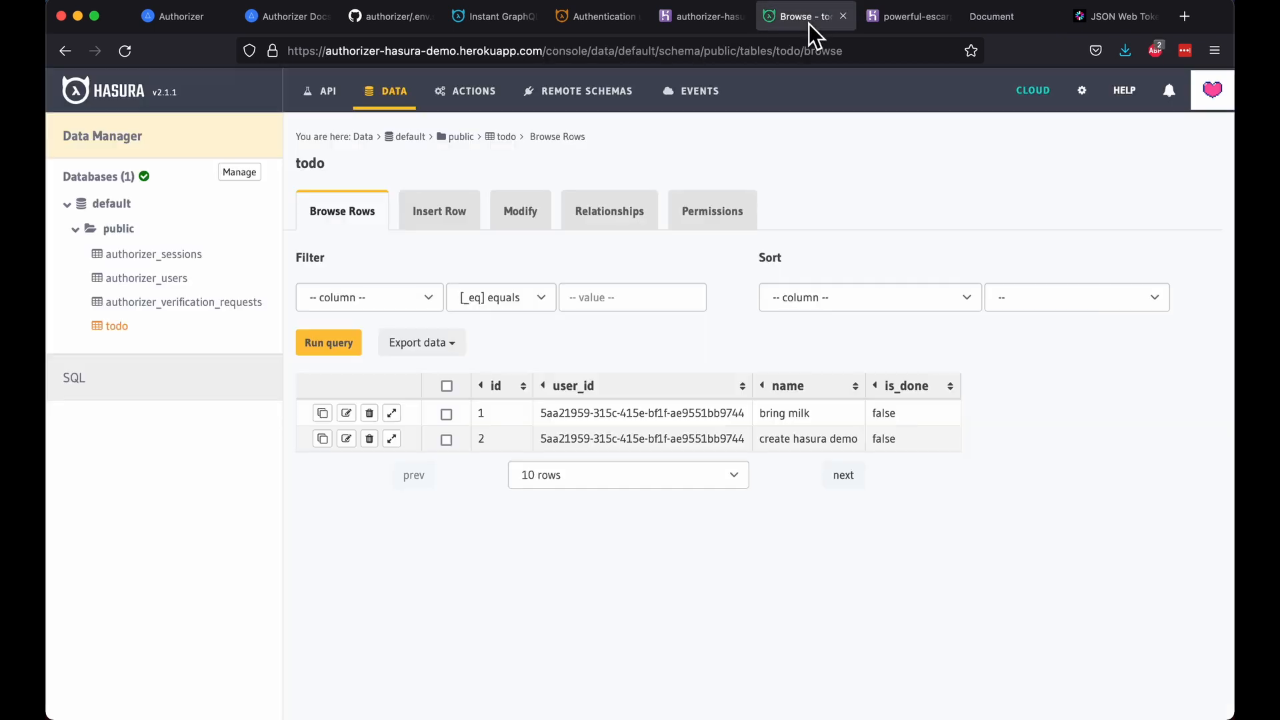
Step: Copy the new user's id from authorizer_users into a new todo row's user_id
click(175, 256)
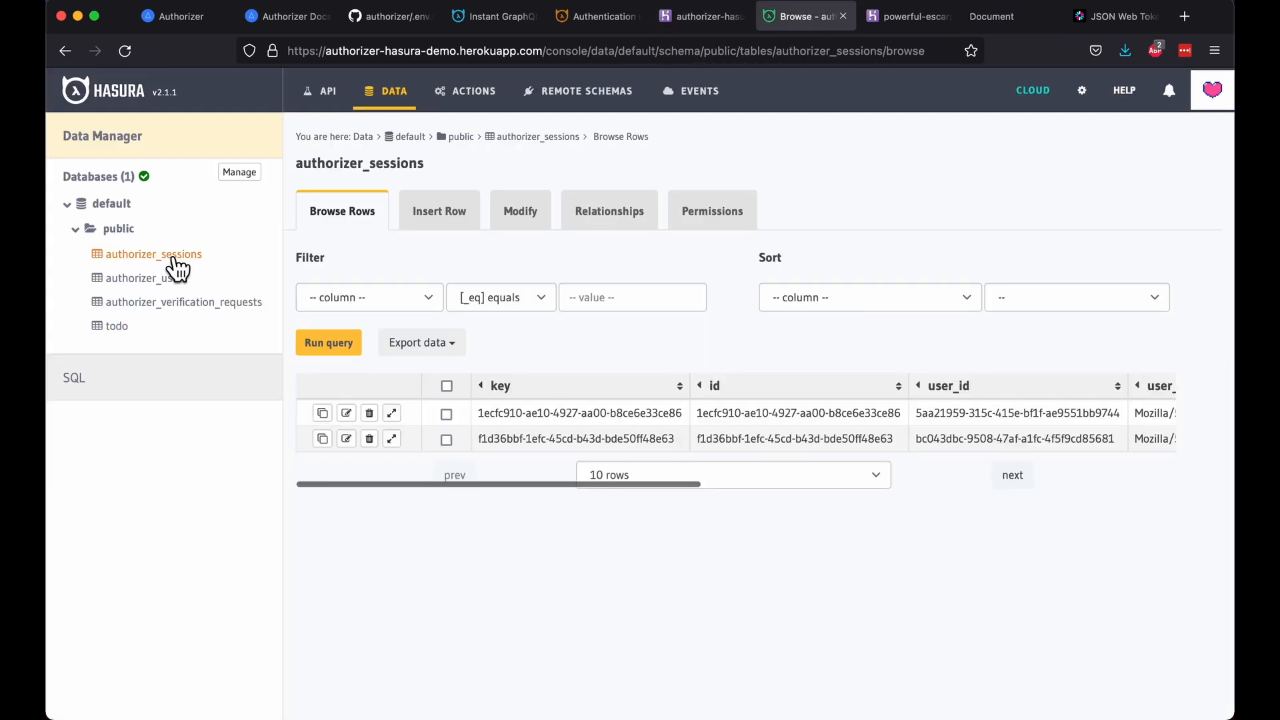
click(164, 280)
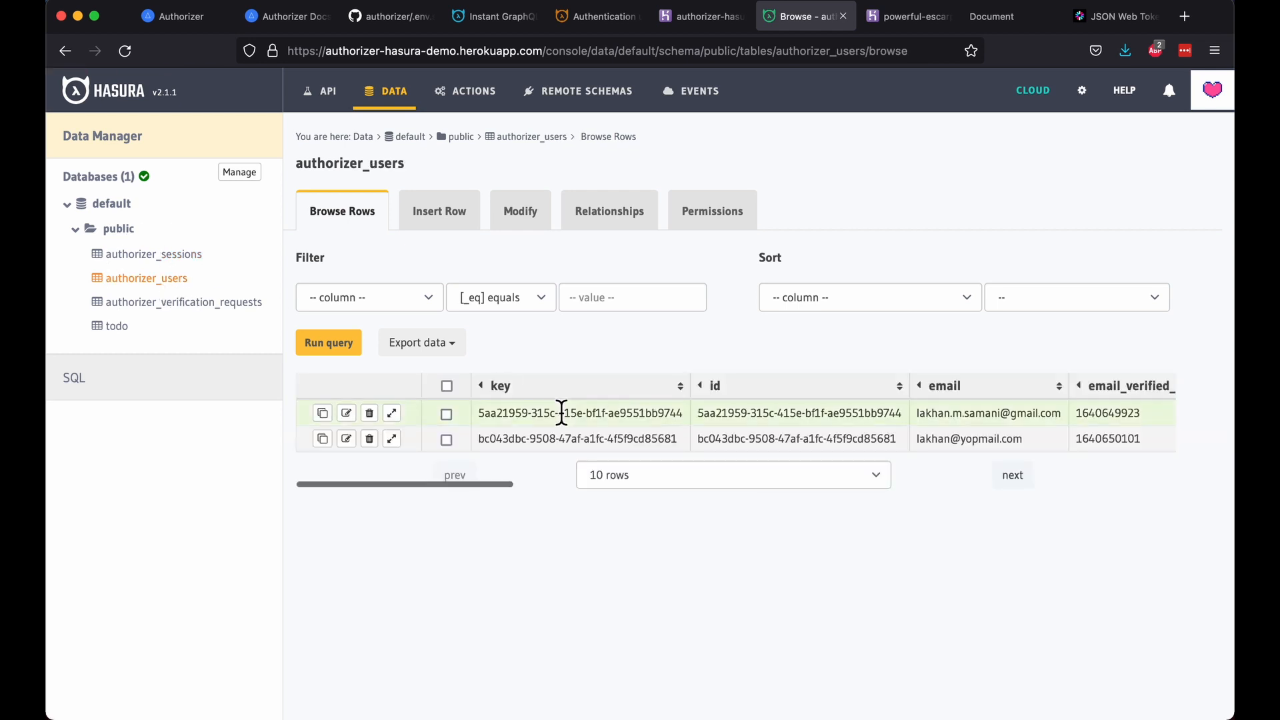
drag(478, 440, 674, 447)
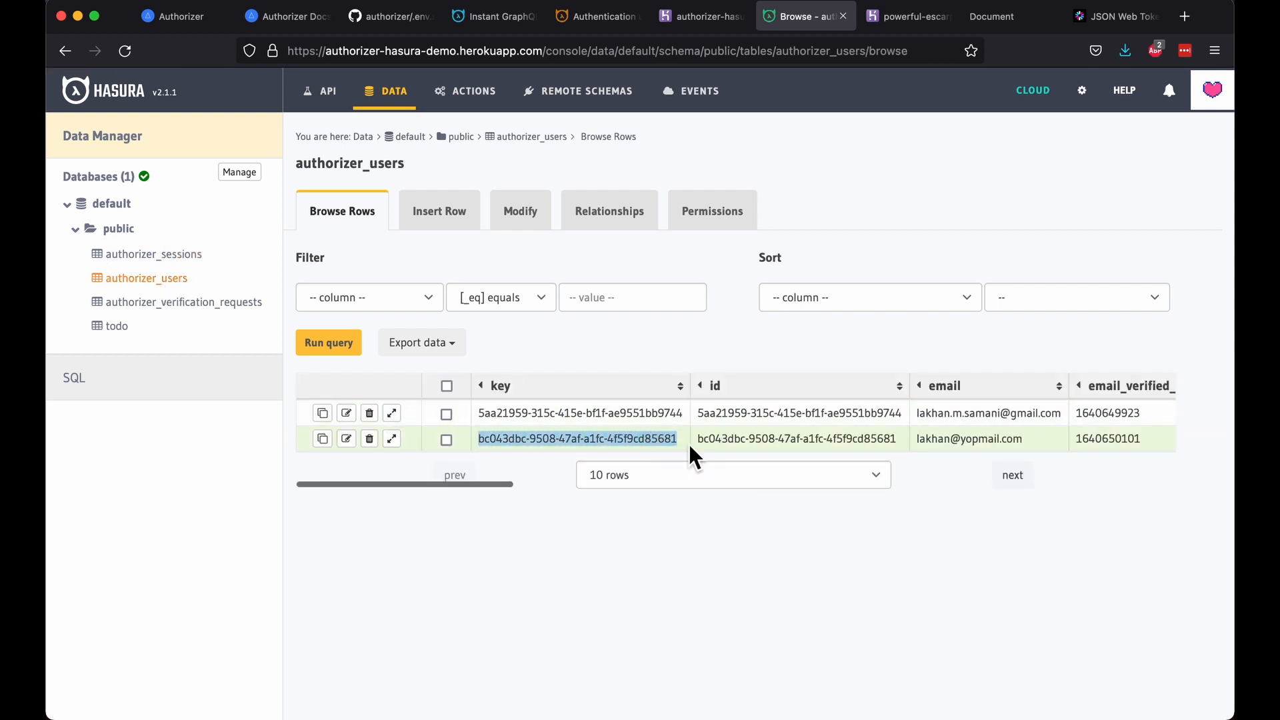
click(130, 334)
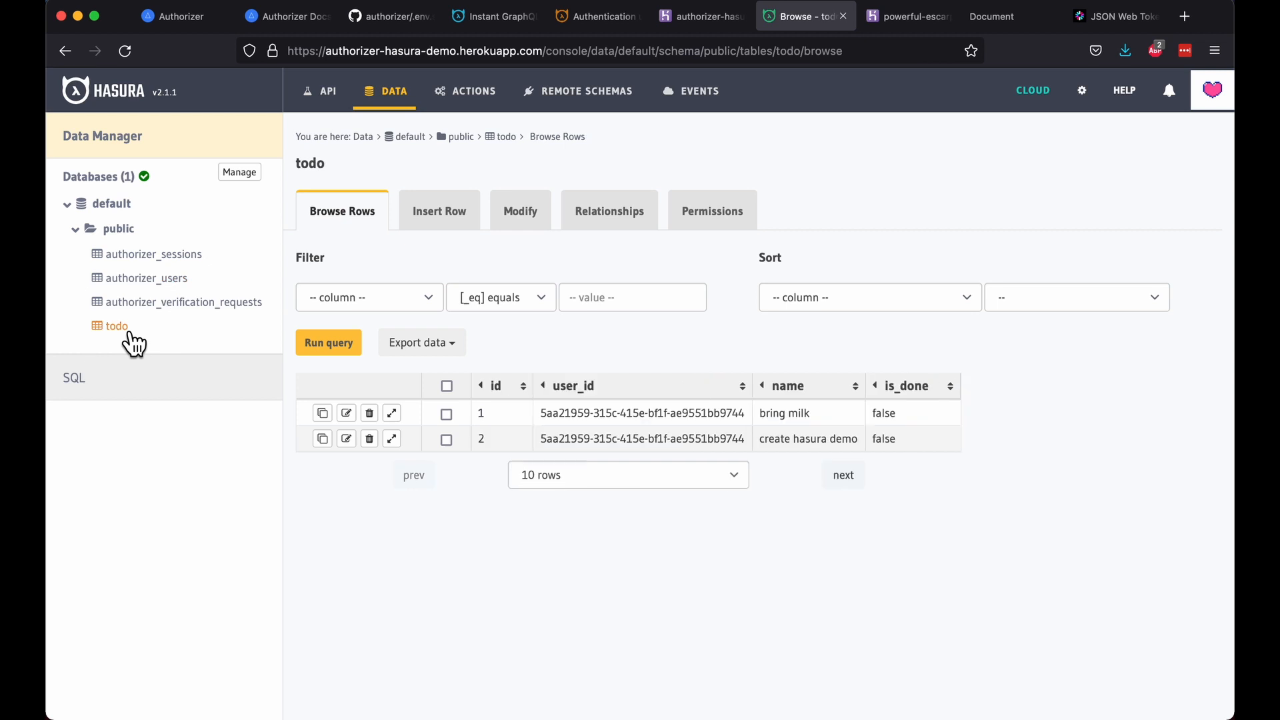
click(454, 225)
click(543, 305)
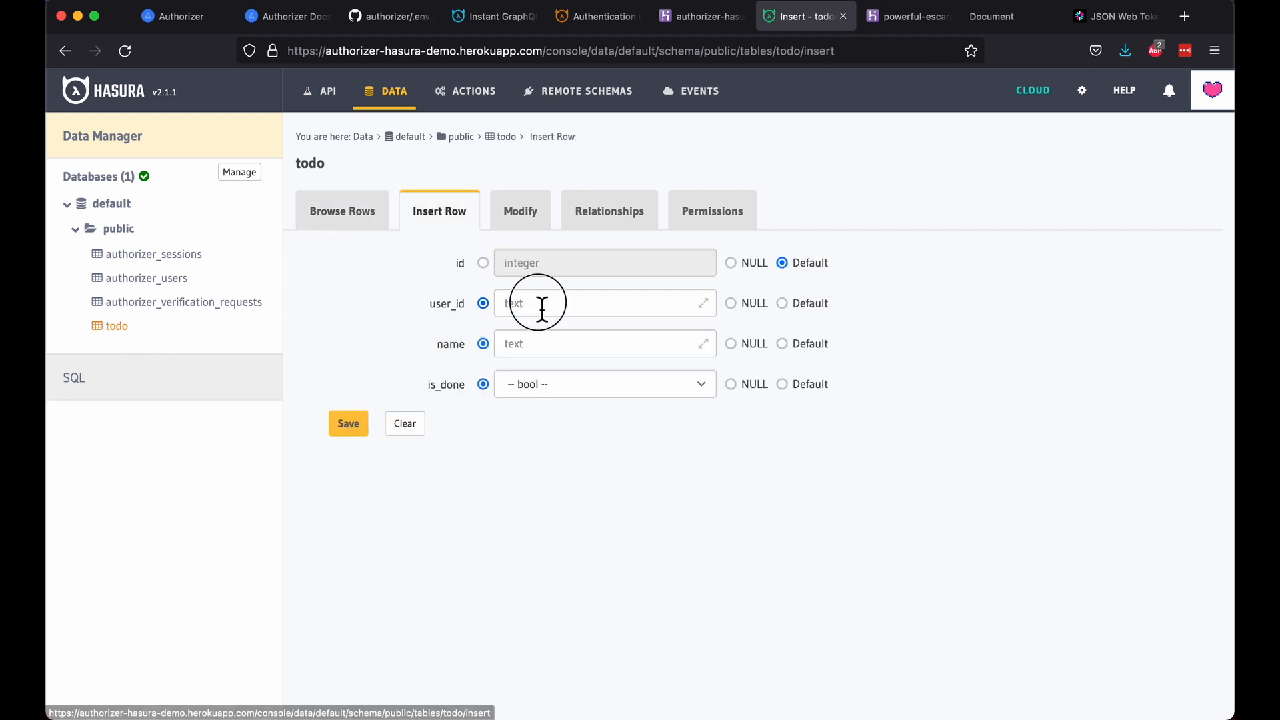
text(043dbc-9508-47af-a1fc-4f5f9cd85681)
key(Tab)
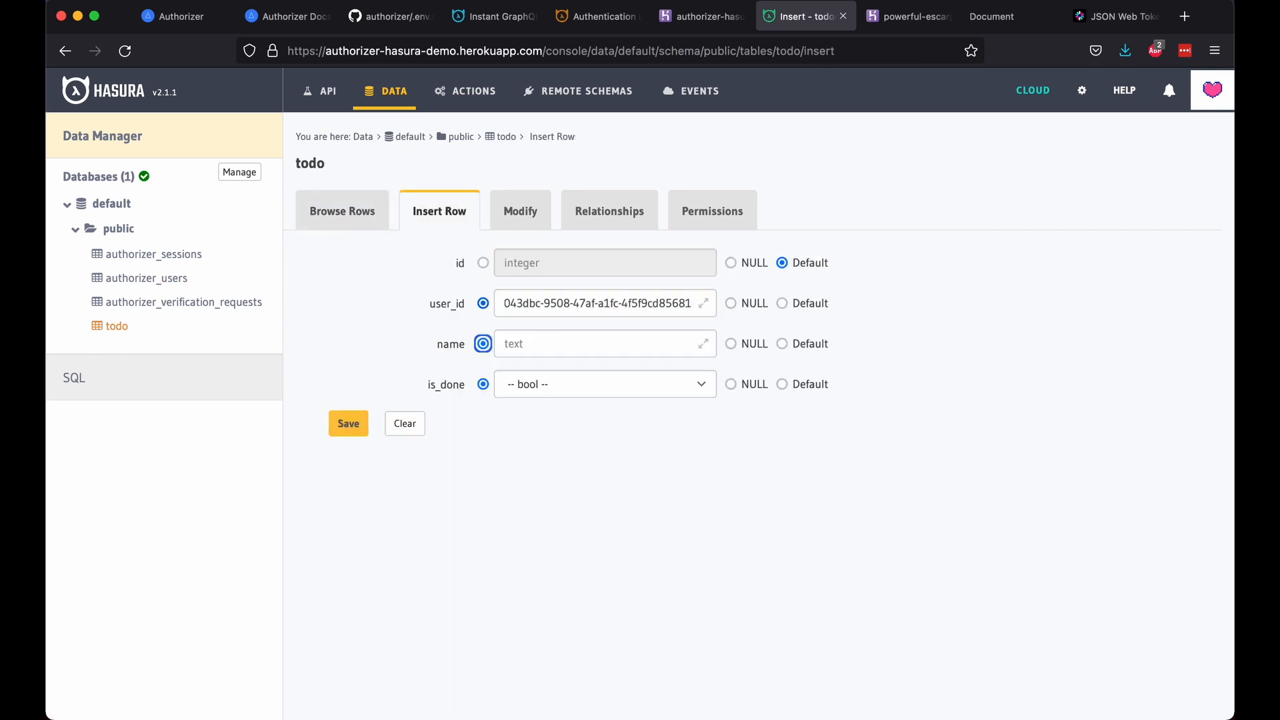
Step: Name the todo 'learn authorizer', set is_done False, and save the row
click(549, 343)
text(I)
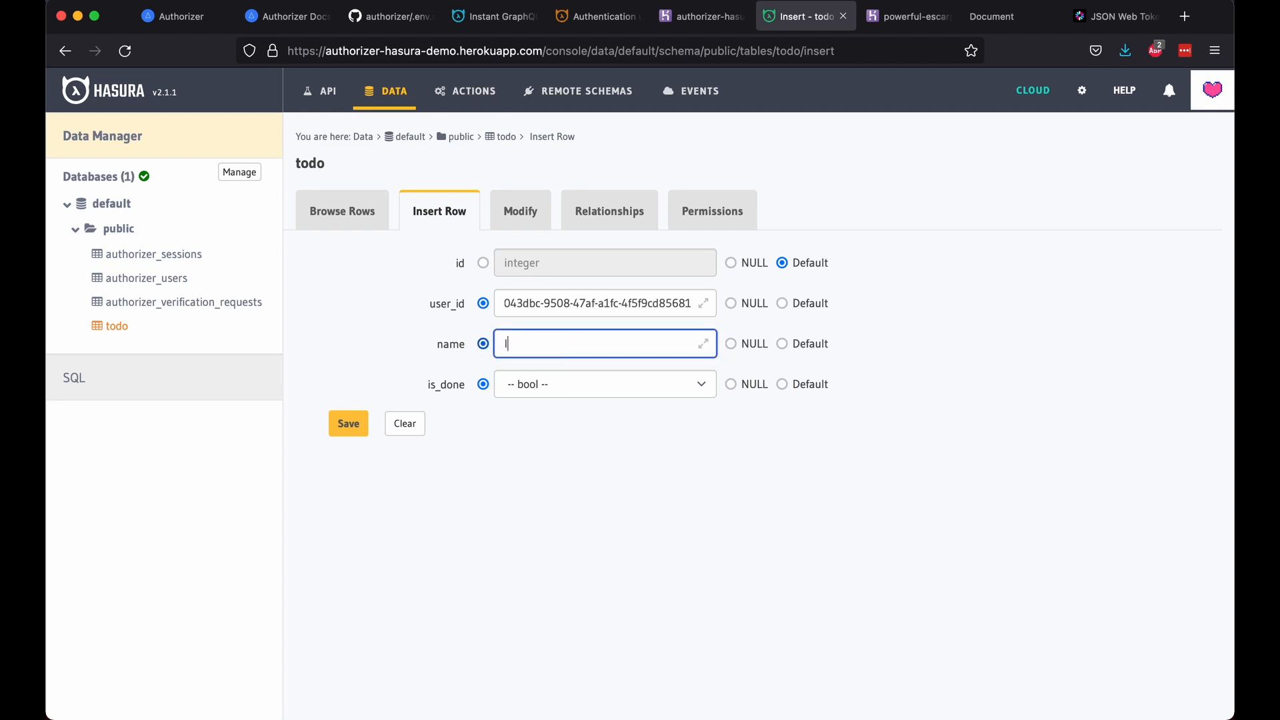
key(BackSpace)
text(I)
text(earn authorizer)
click(606, 383)
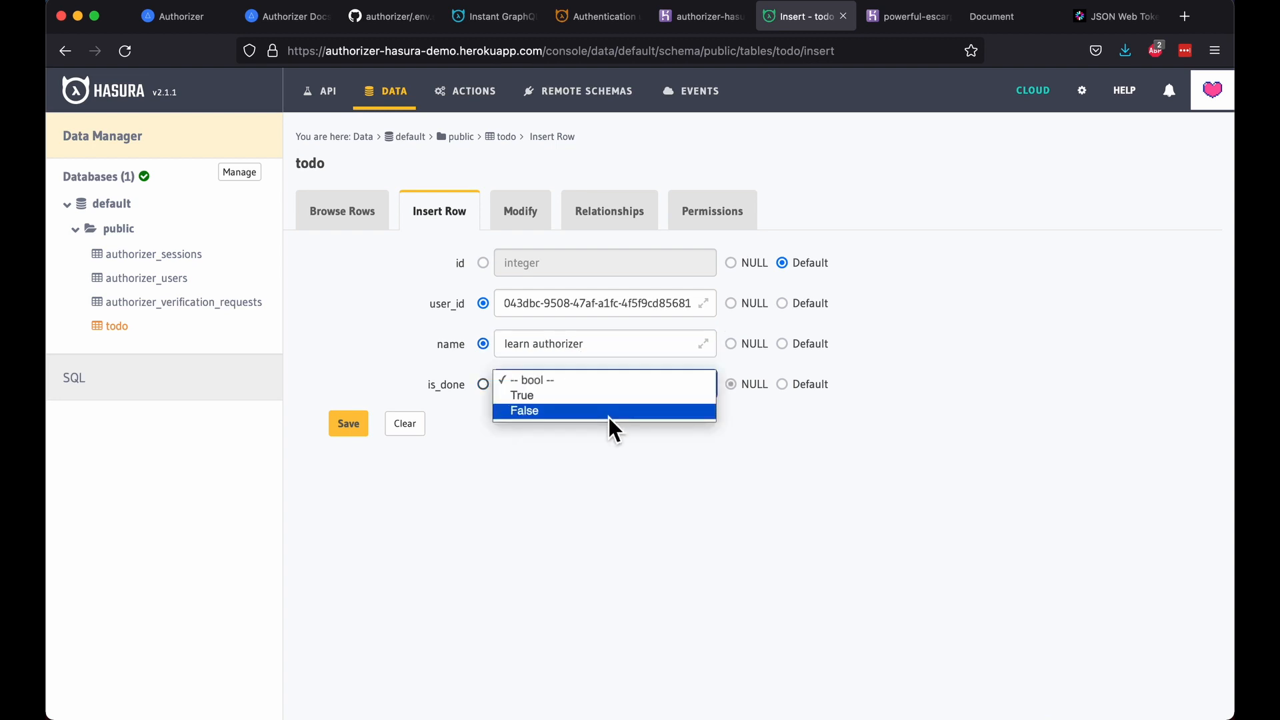
click(609, 416)
click(349, 430)
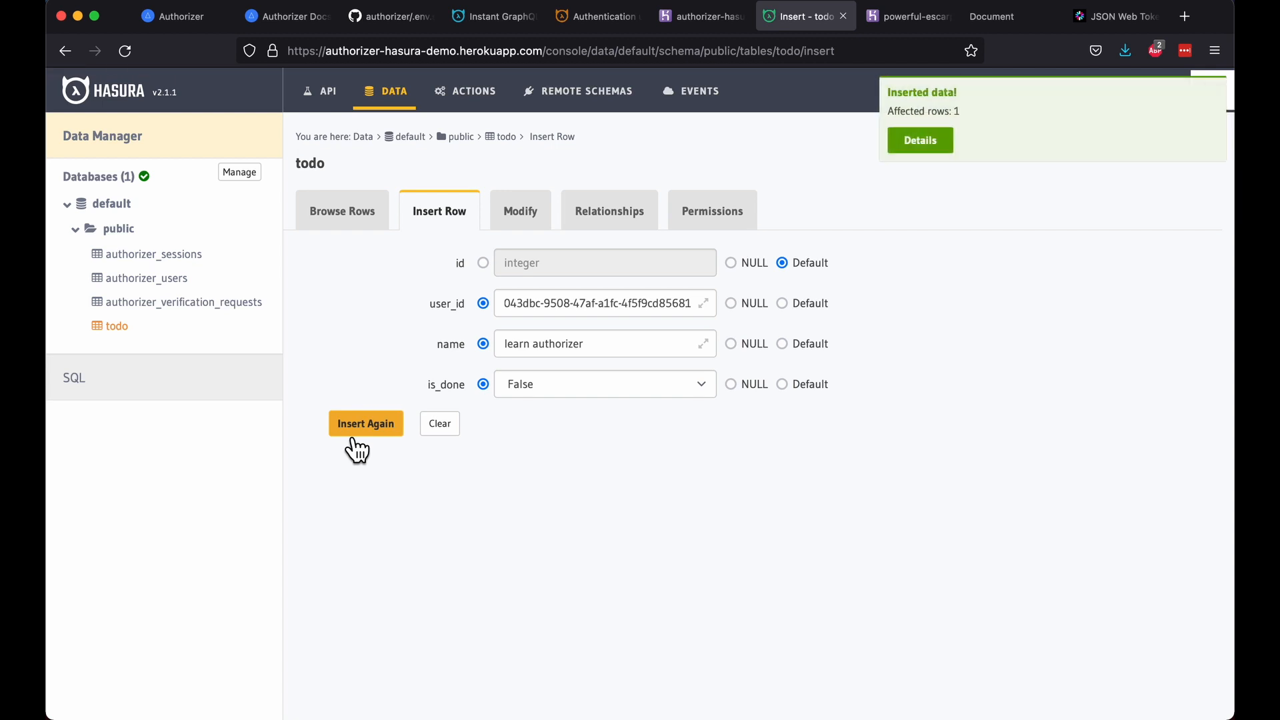
Step: Add a new role named 'user' in the todo table's permissions
click(712, 215)
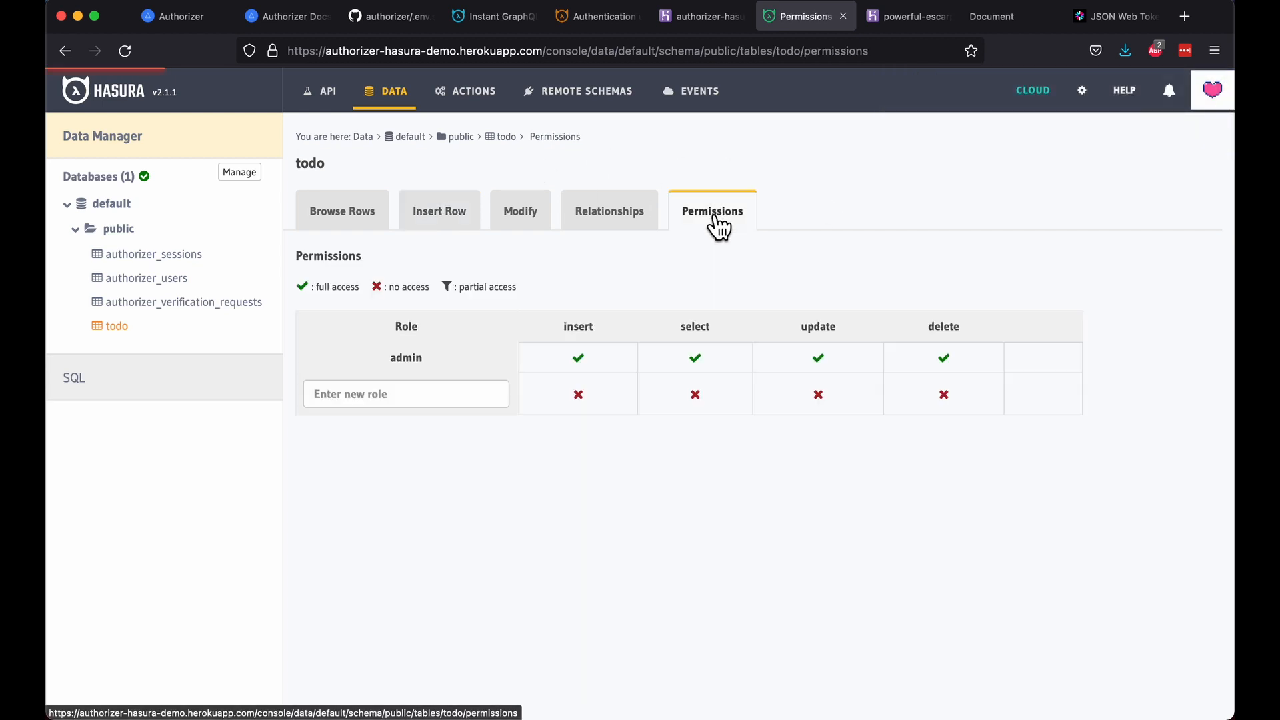
click(423, 398)
text(u)
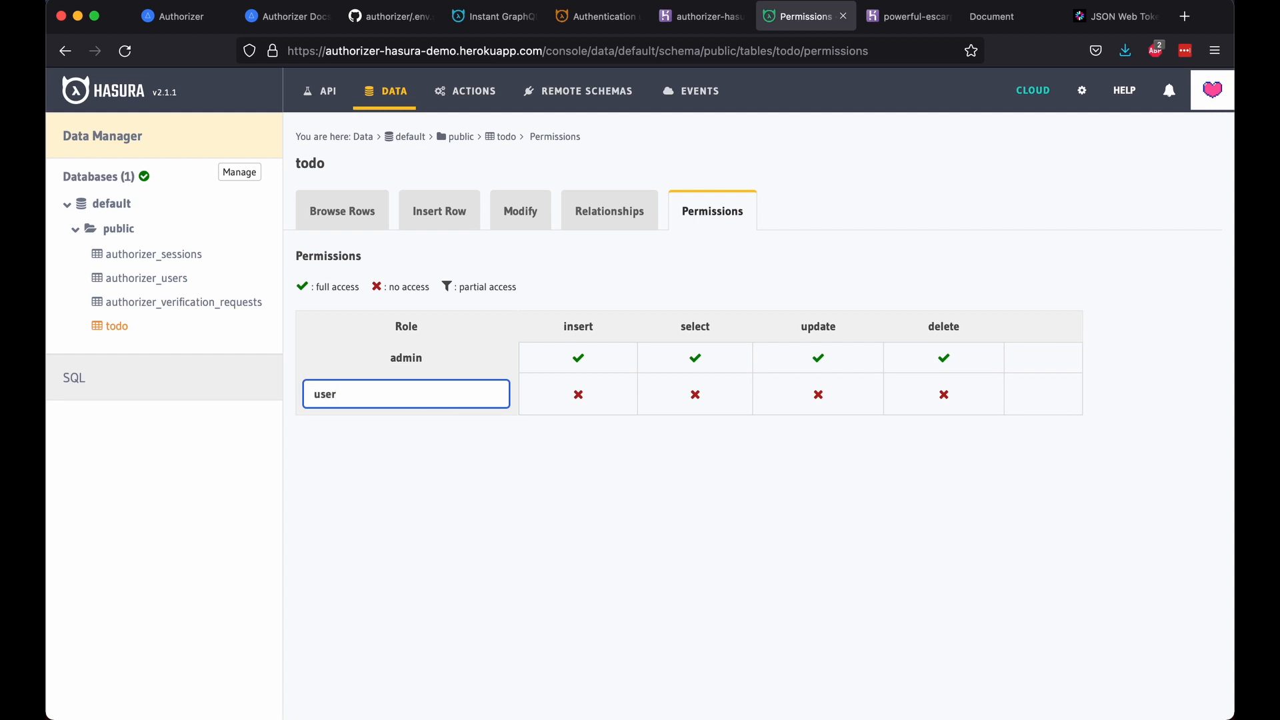
text(ser)
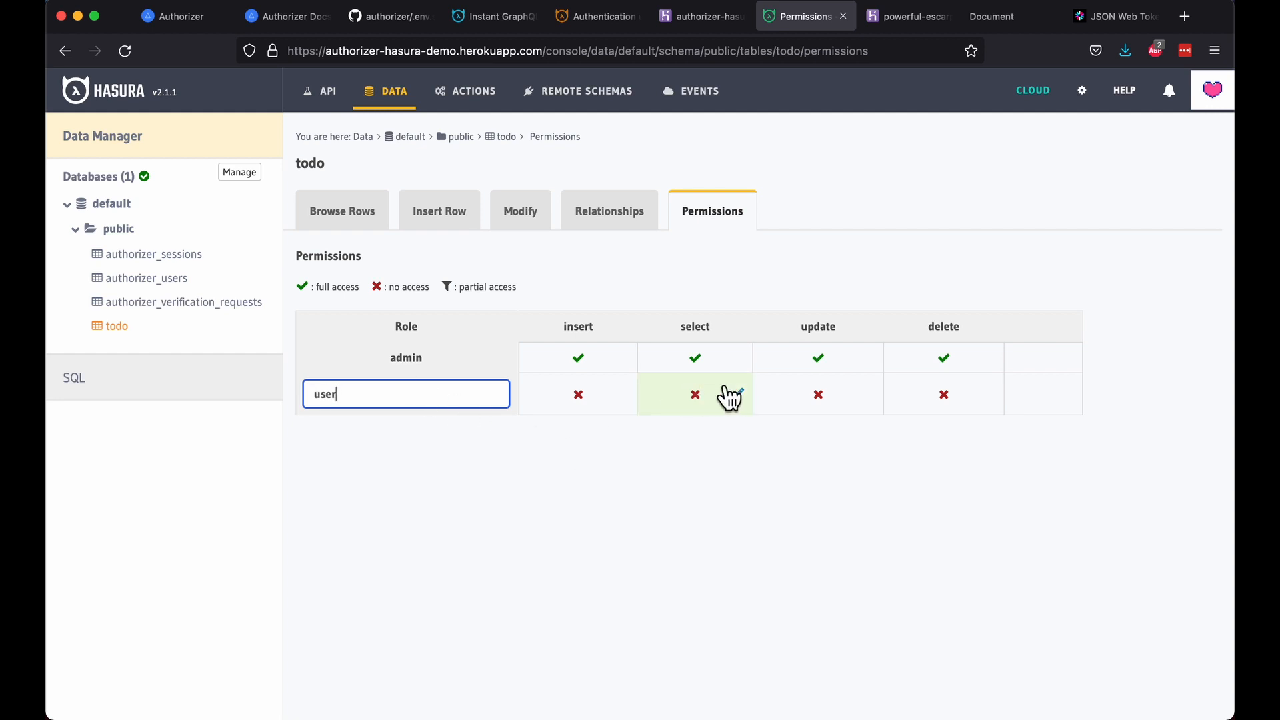
Step: Set the user role's select custom check to user_id _eq X-Hasura-User-Id
click(750, 407)
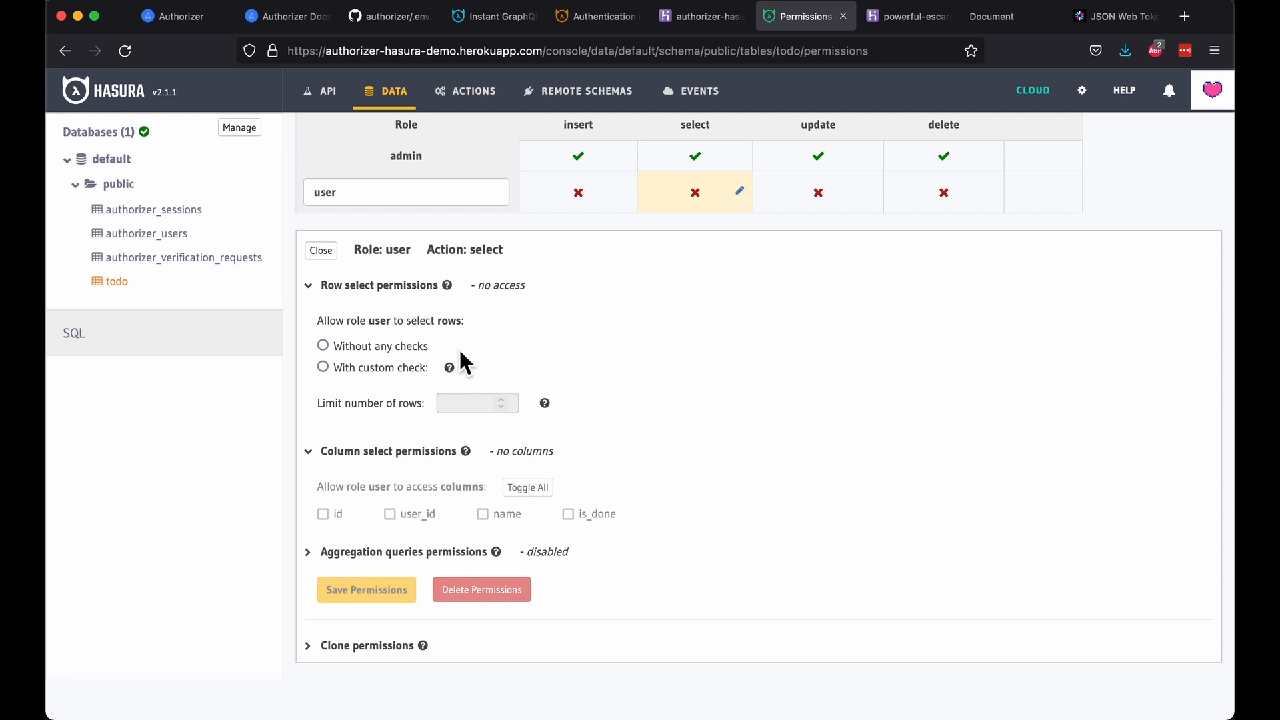
click(418, 368)
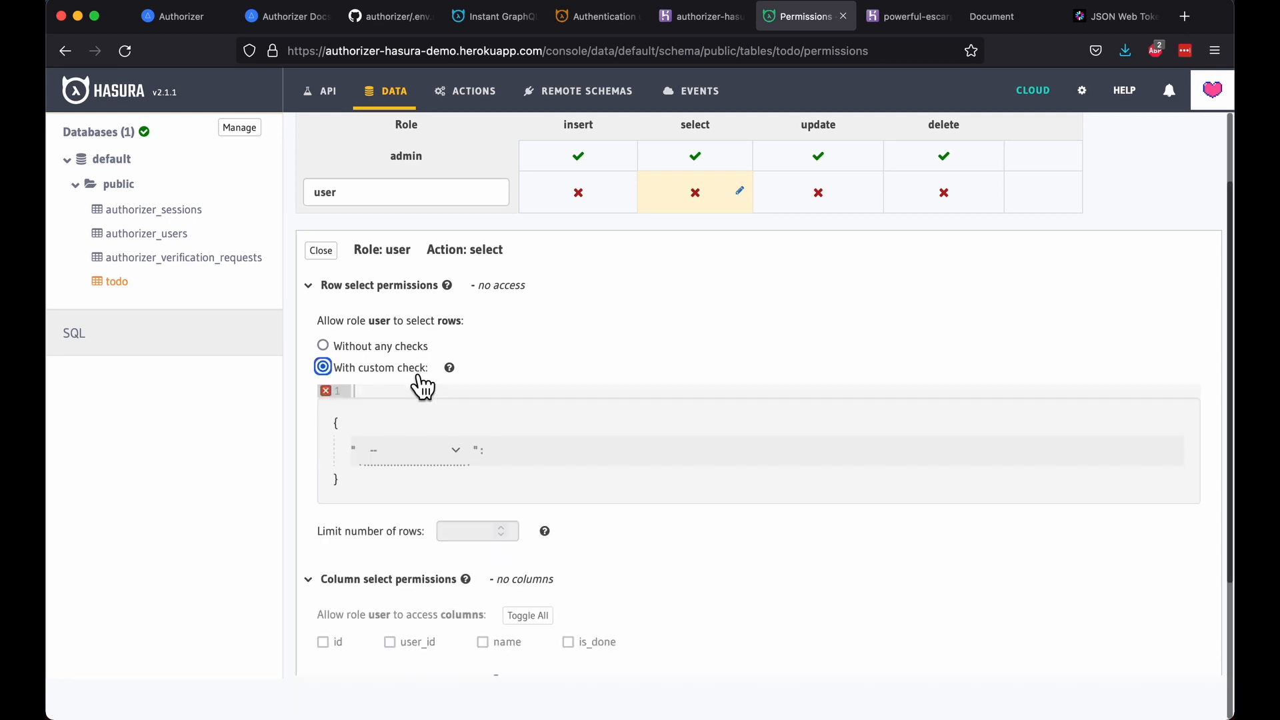
click(460, 450)
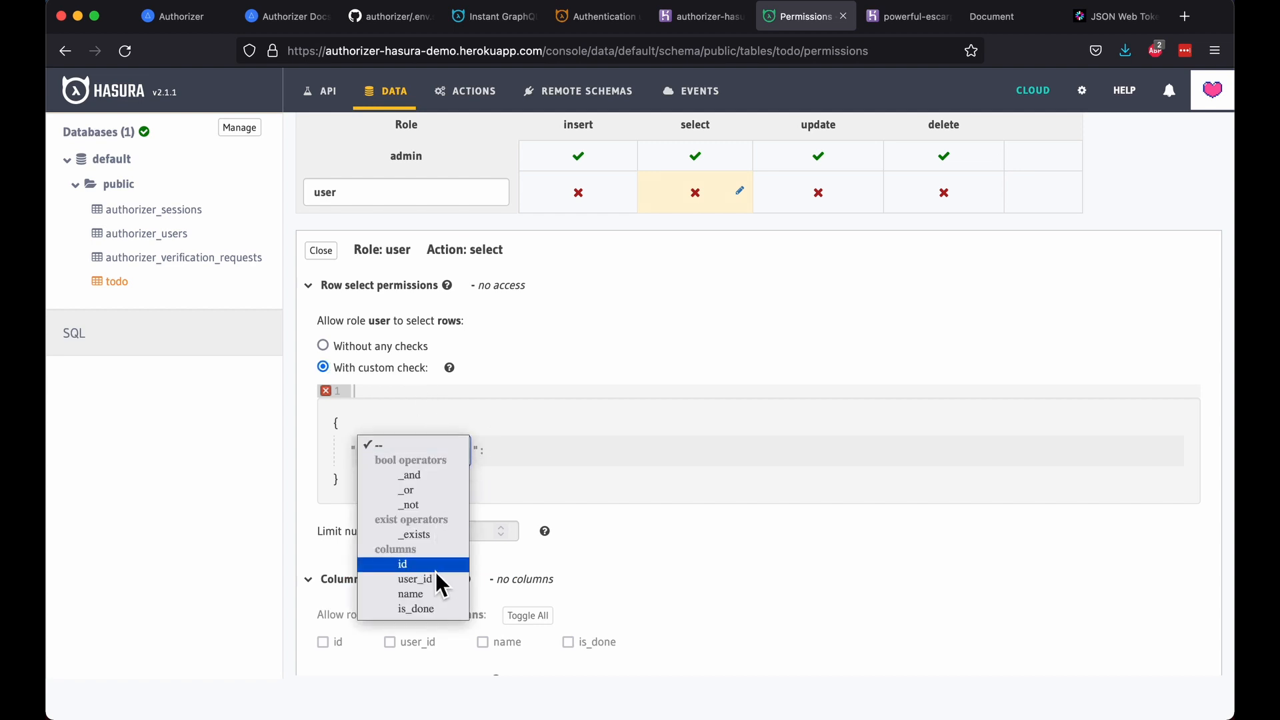
click(420, 579)
click(452, 485)
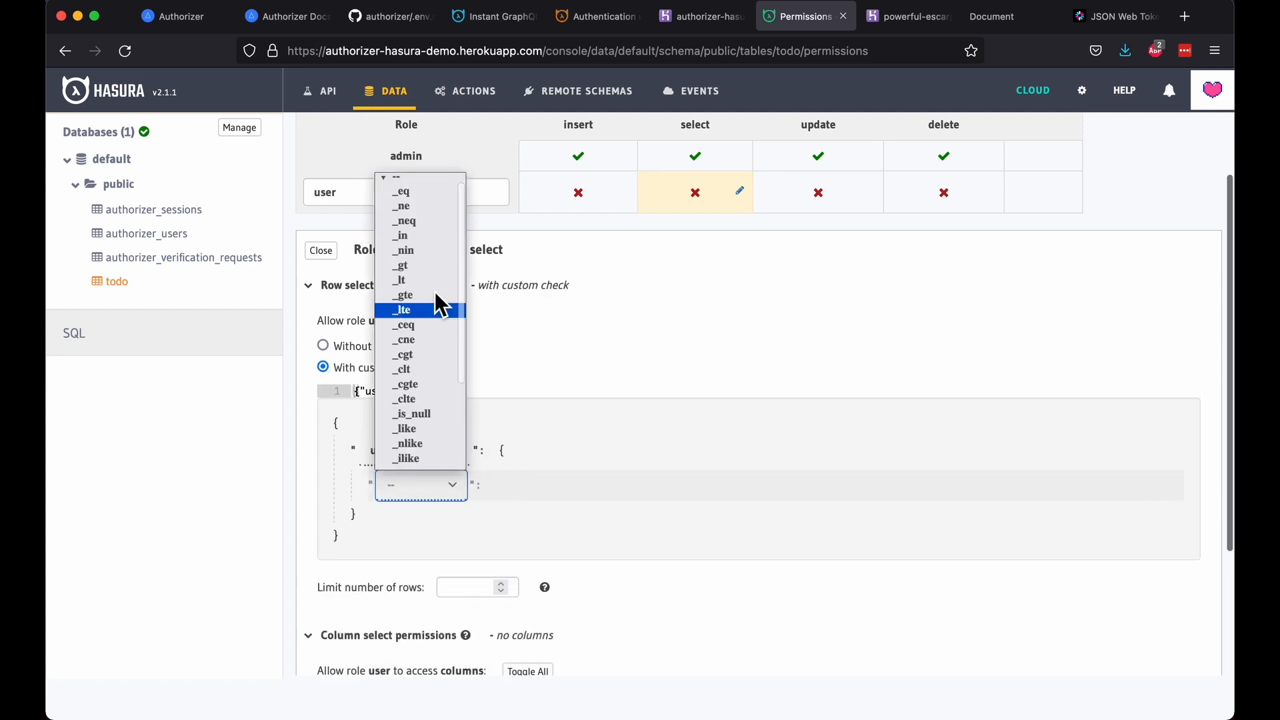
click(431, 200)
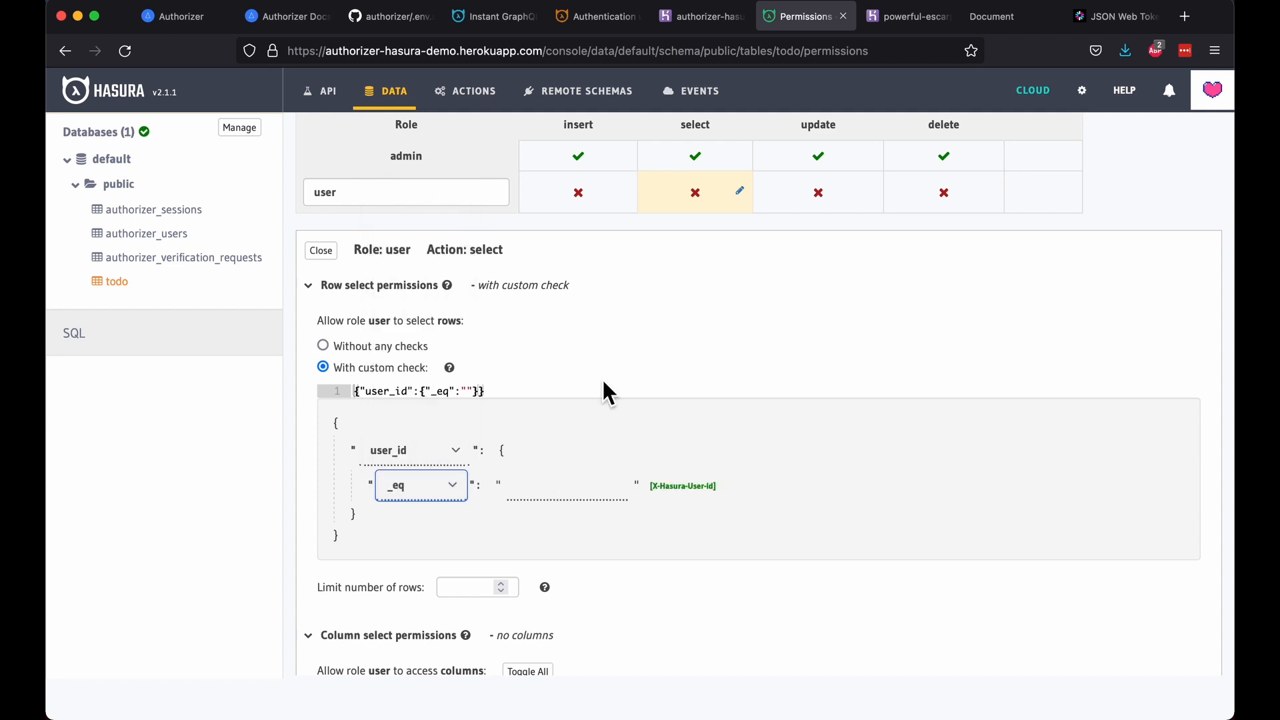
click(706, 500)
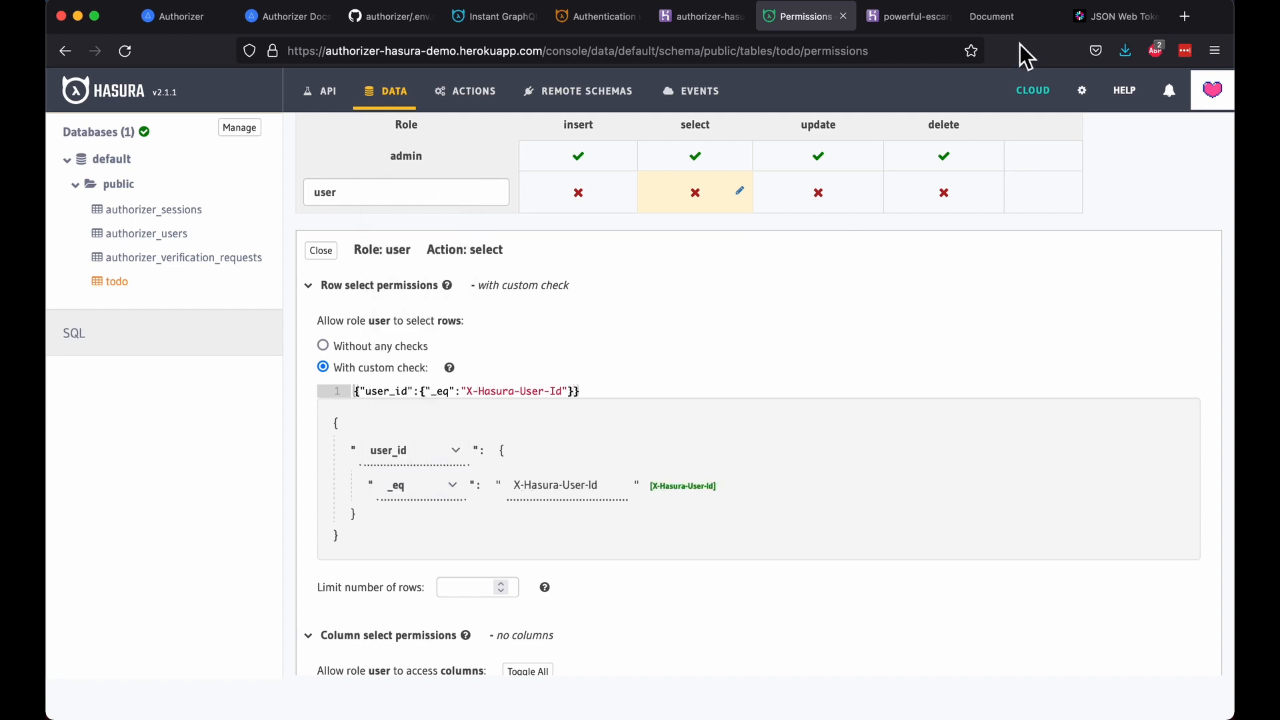
click(1108, 19)
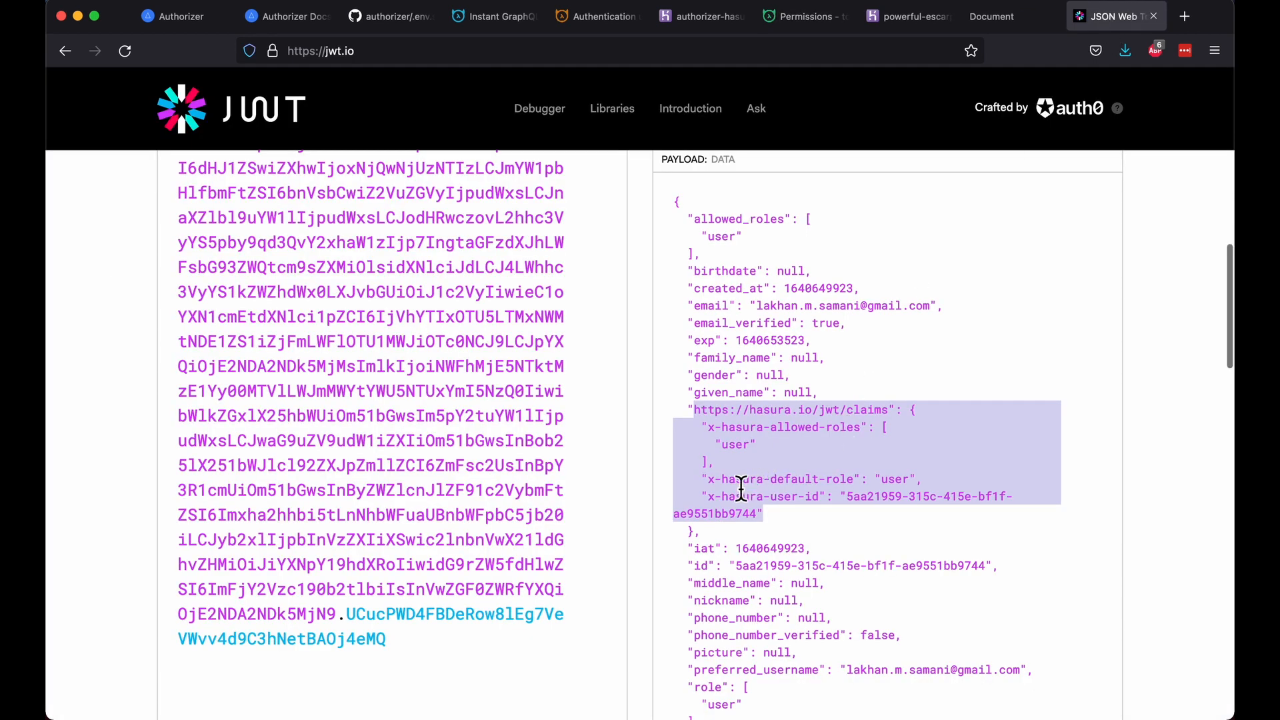
Step: After reviewing the JWT's Hasura claims, grant user select on all todo columns and save
click(709, 505)
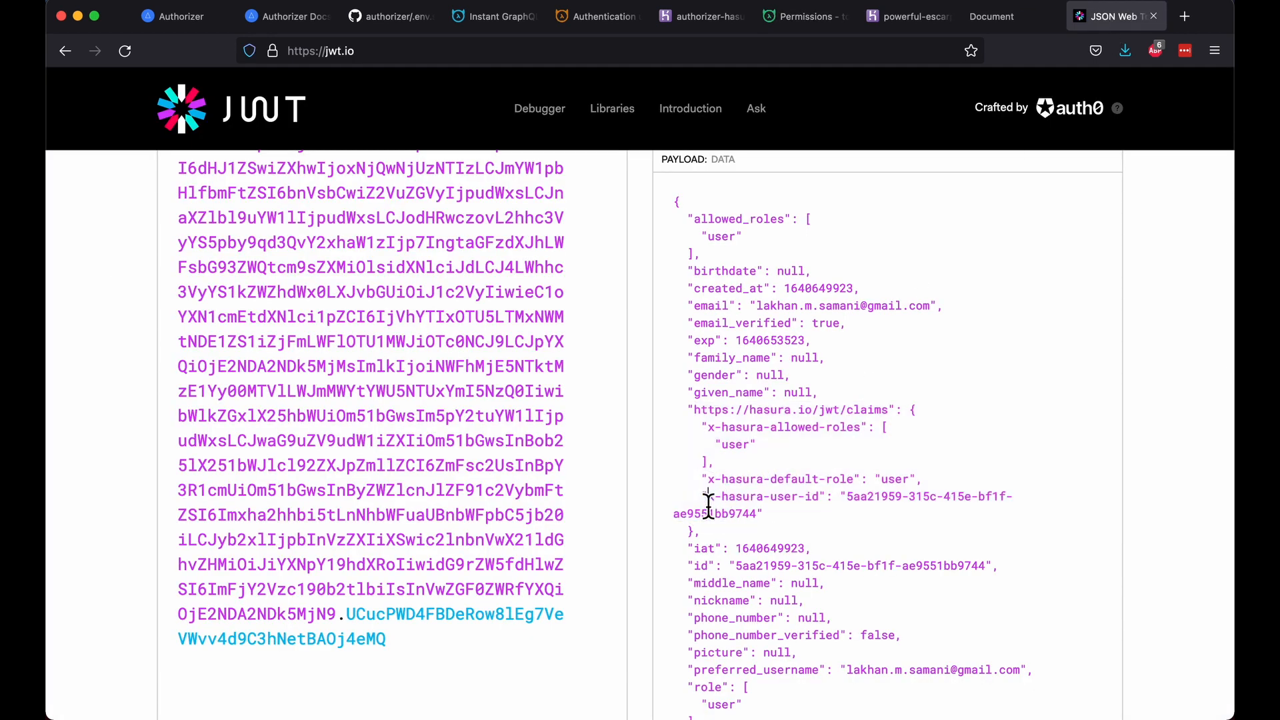
click(901, 19)
click(706, 19)
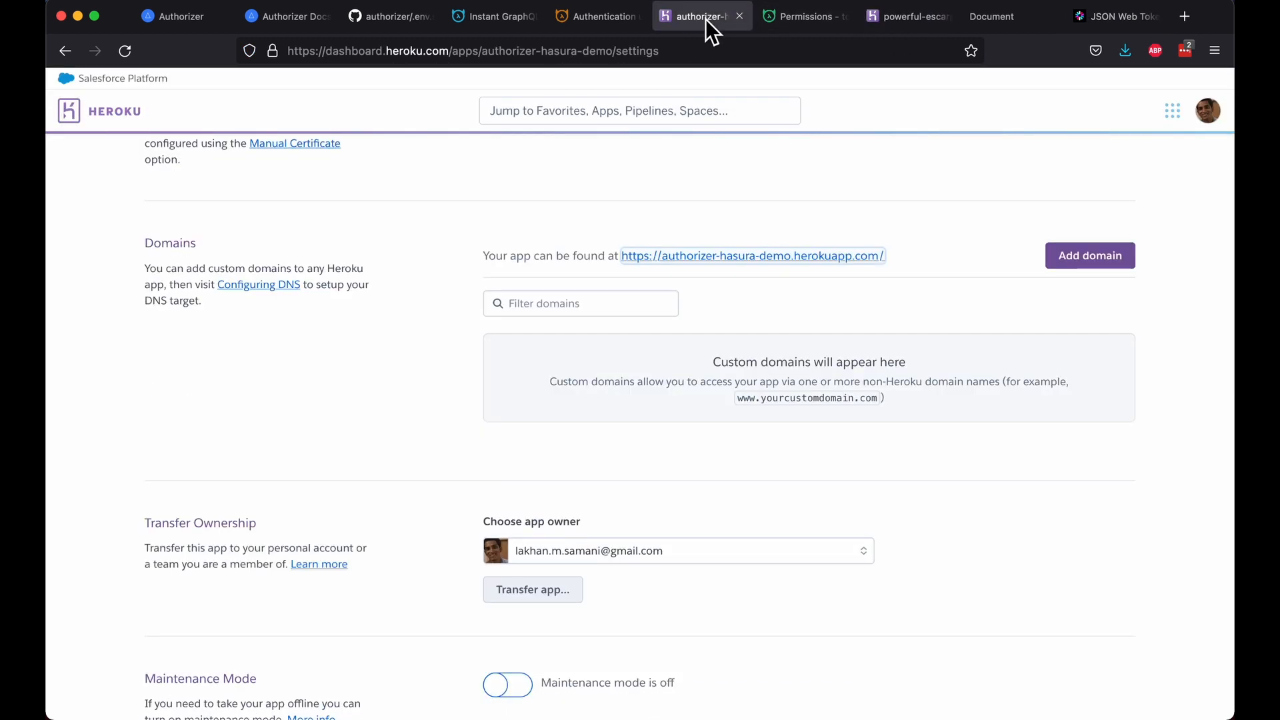
click(787, 16)
scroll(714, 354, down, 5)
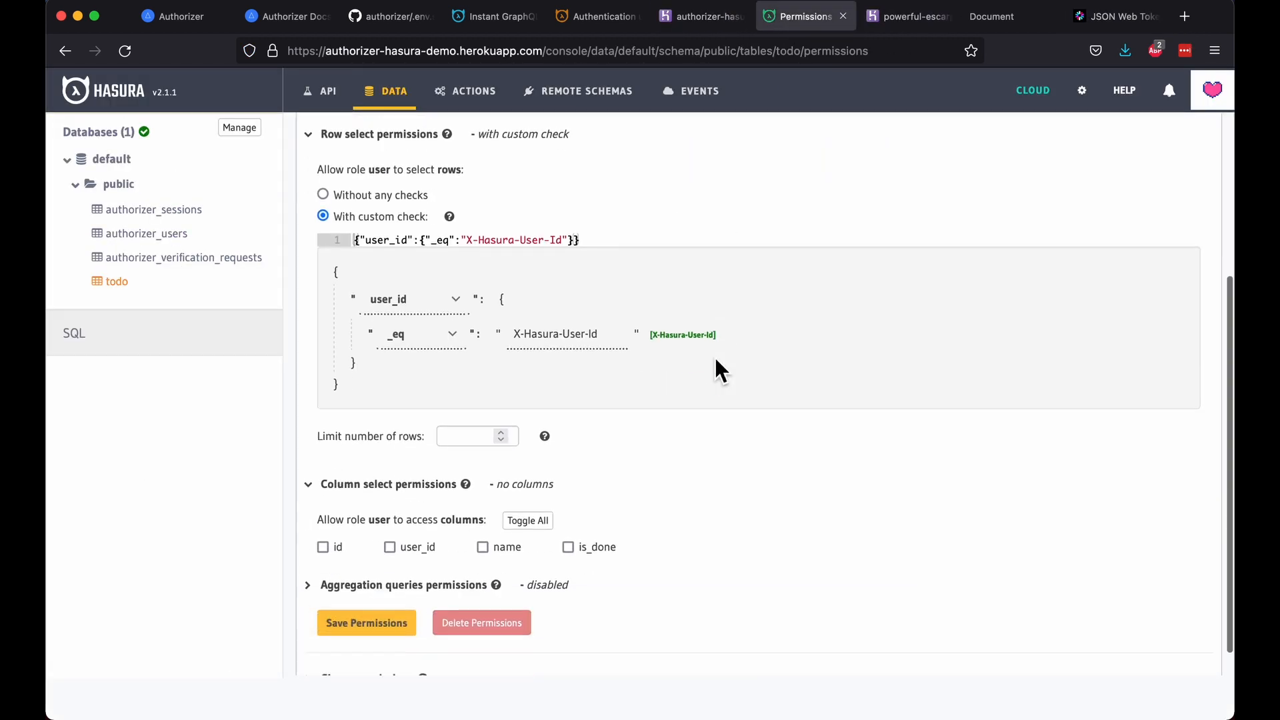
click(517, 516)
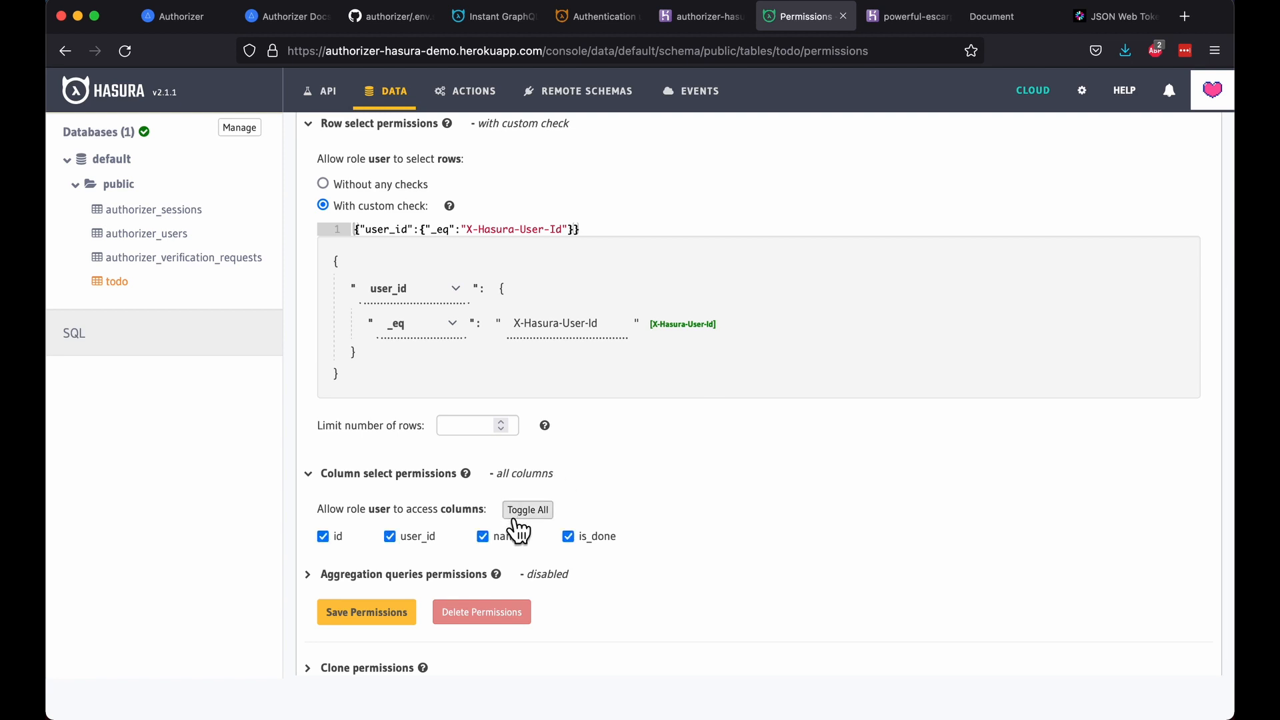
click(394, 597)
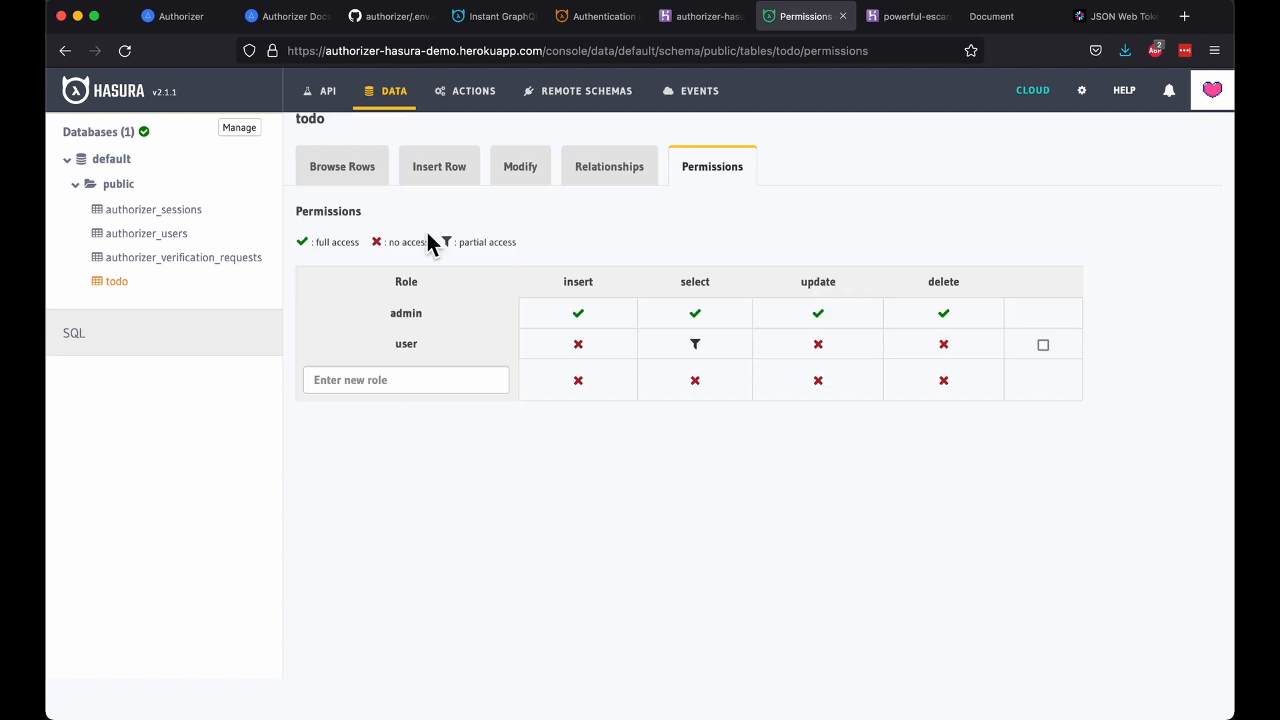
Step: Replace the GraphiQL welcome comment with a query { todo { id name user_id } }
click(324, 100)
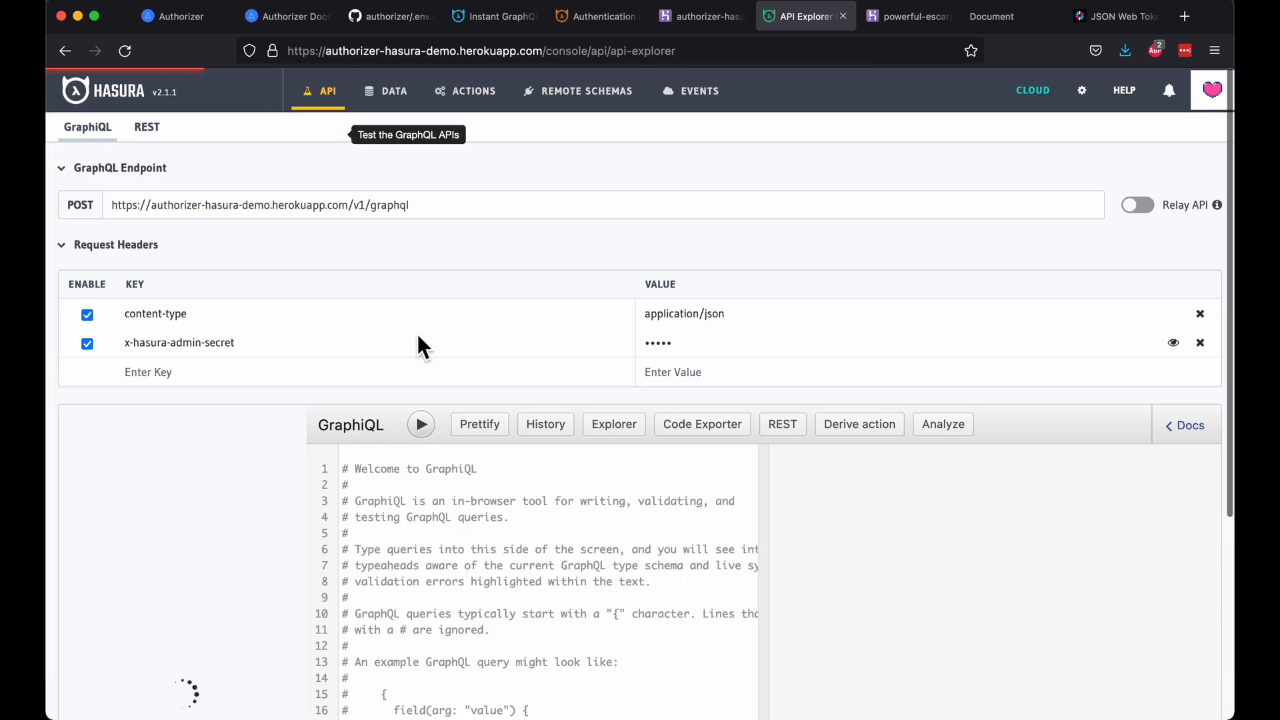
click(474, 551)
key(super+a)
key(BackSpace)
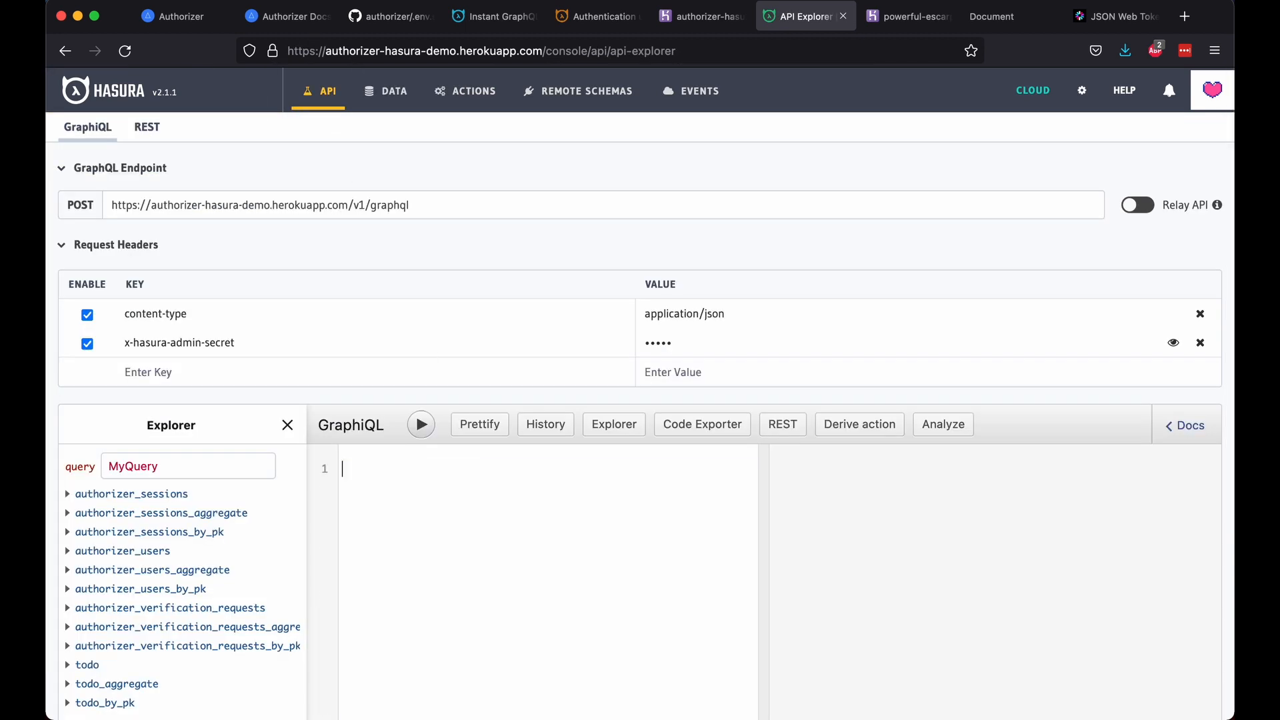
text({)
key(Return)
text(todo {)
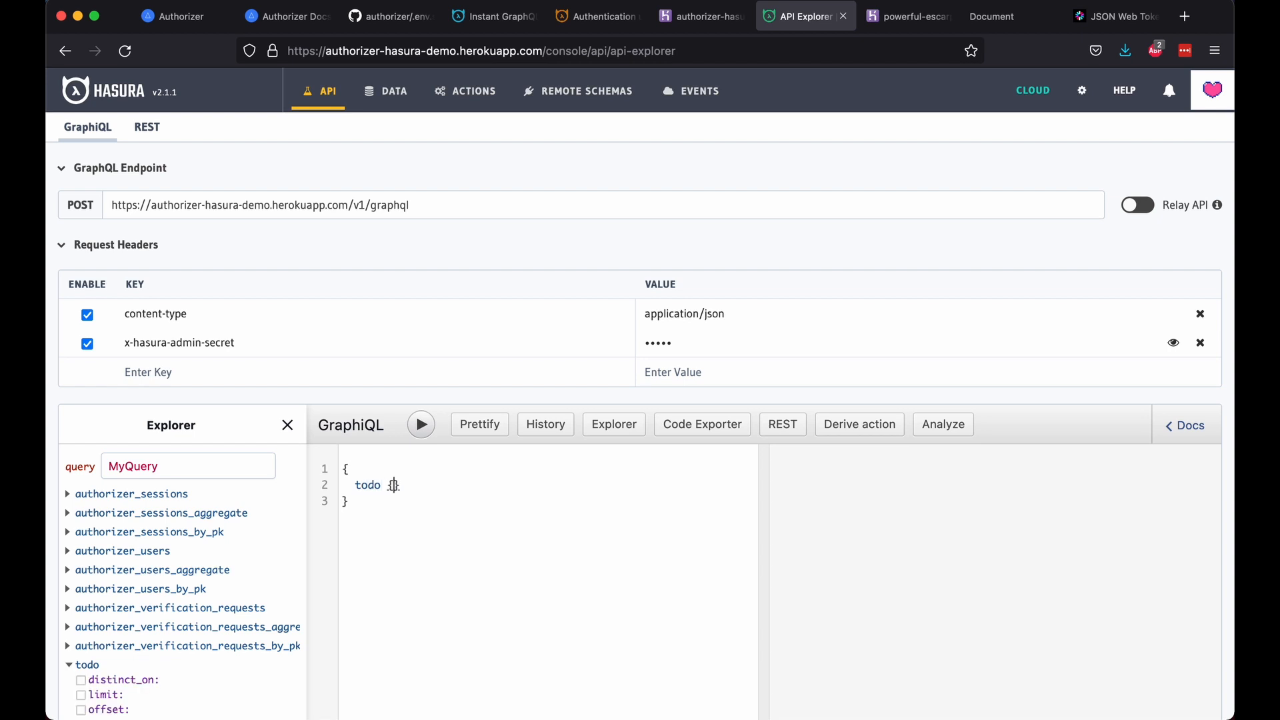
key(Return)
text(id)
key(Return)
key(Return)
text(name)
key(Return)
text(user_id)
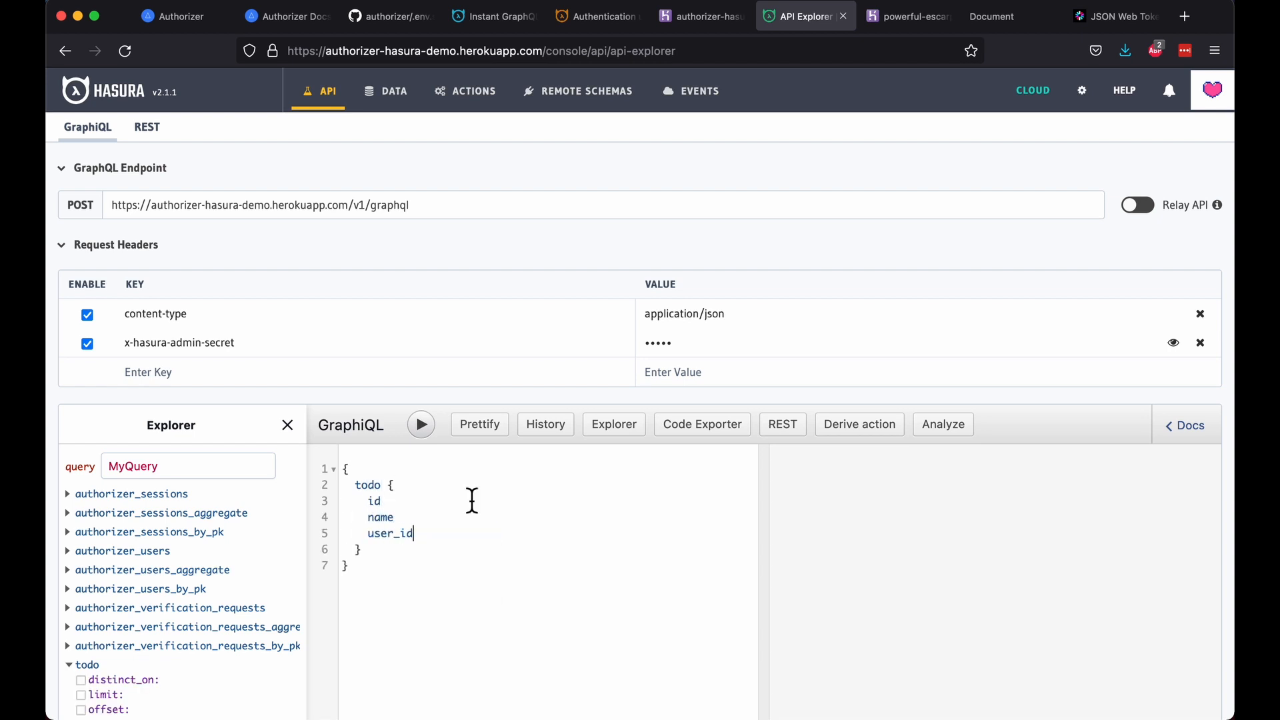
Step: Run the todo query and review the three returned todos
click(422, 426)
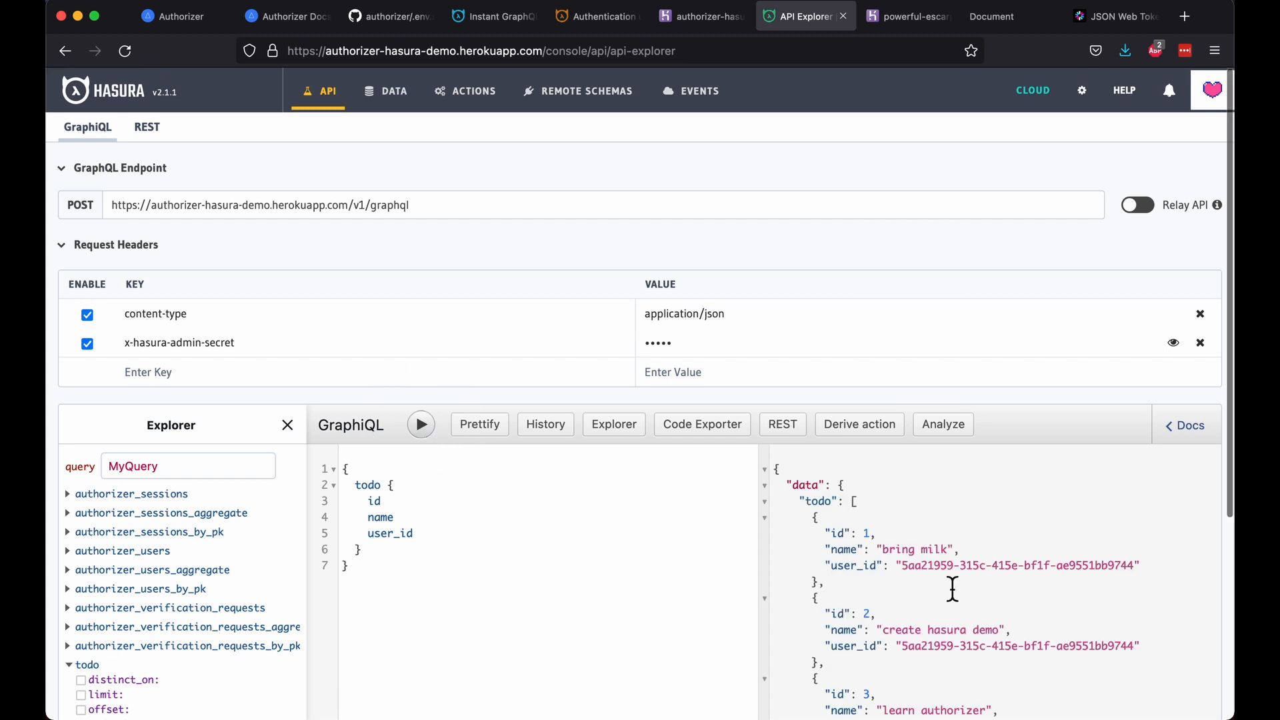
scroll(953, 587, down, 3)
scroll(952, 589, down, 1)
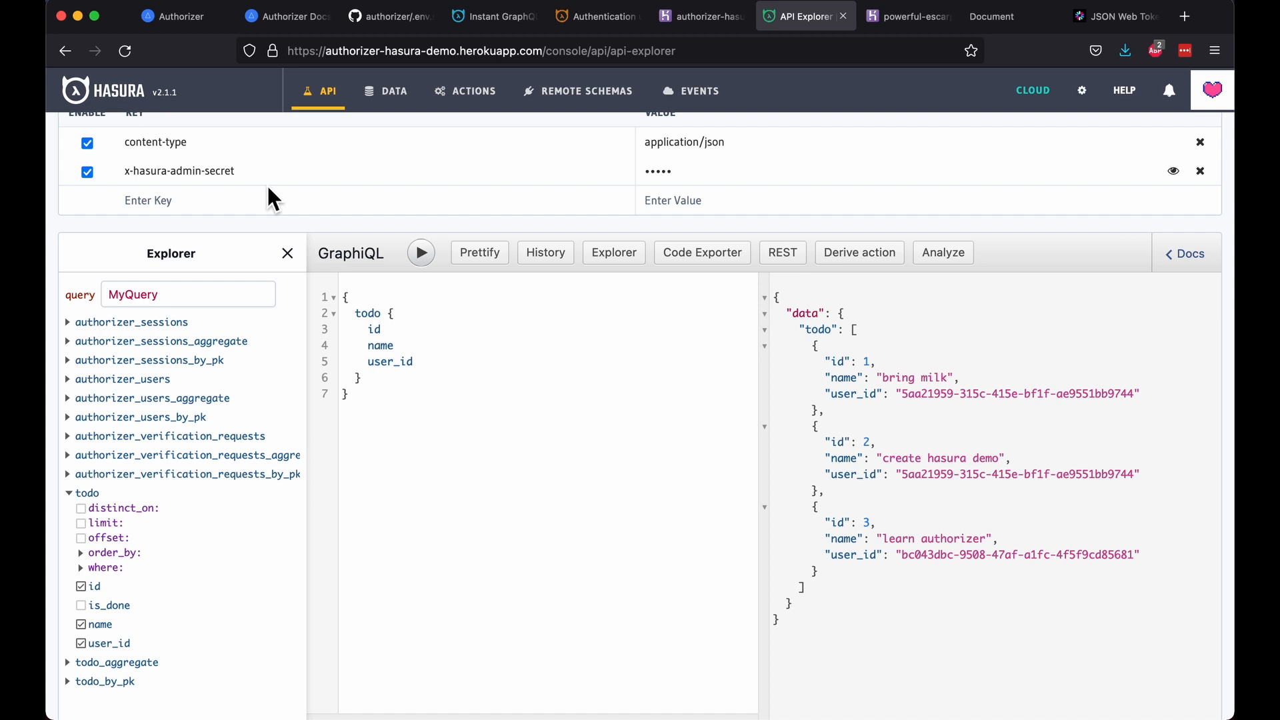
scroll(551, 380, up, 4)
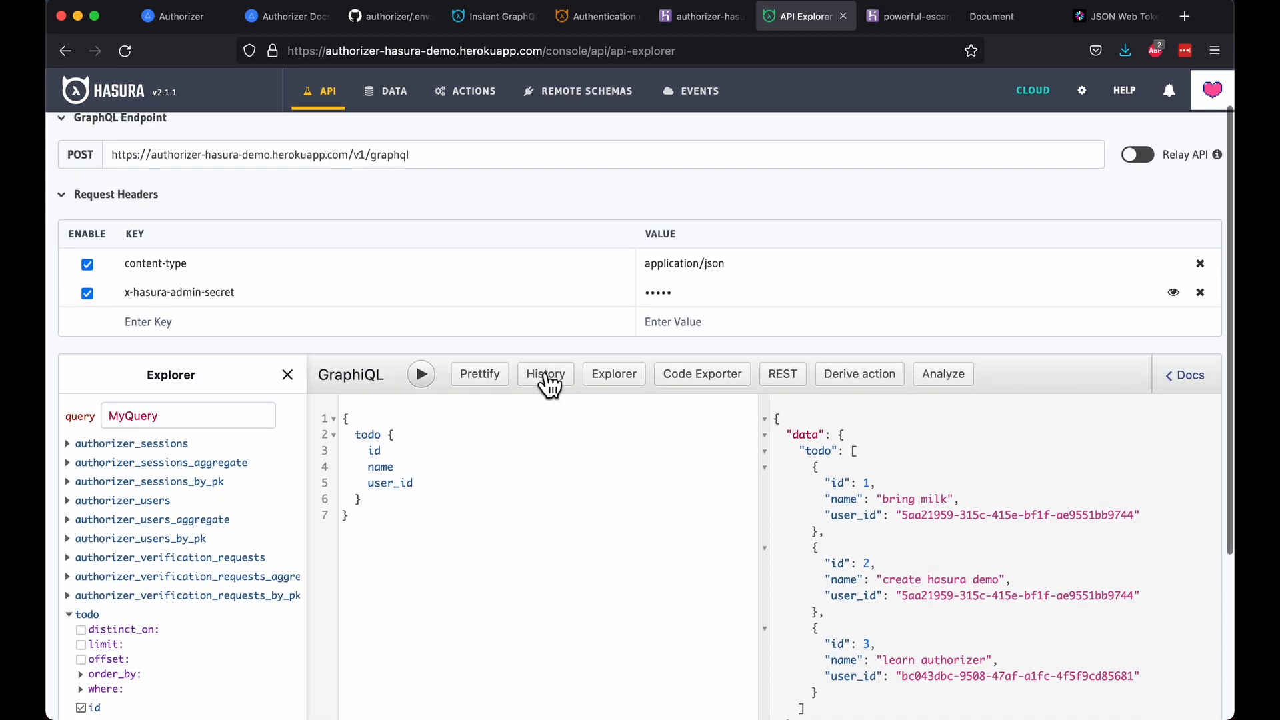
Step: Add an 'Authorization: Bearer <JWT>' header, disable the admin secret, and rerun the todo query
click(1113, 17)
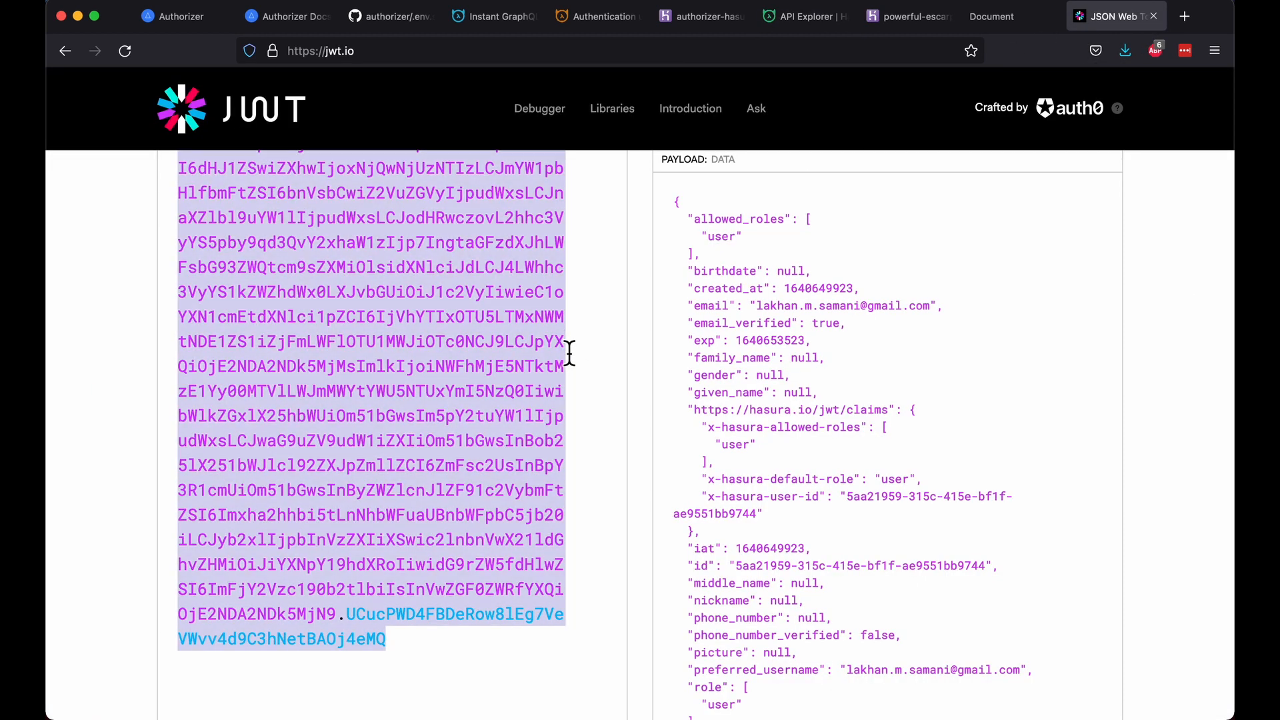
click(797, 17)
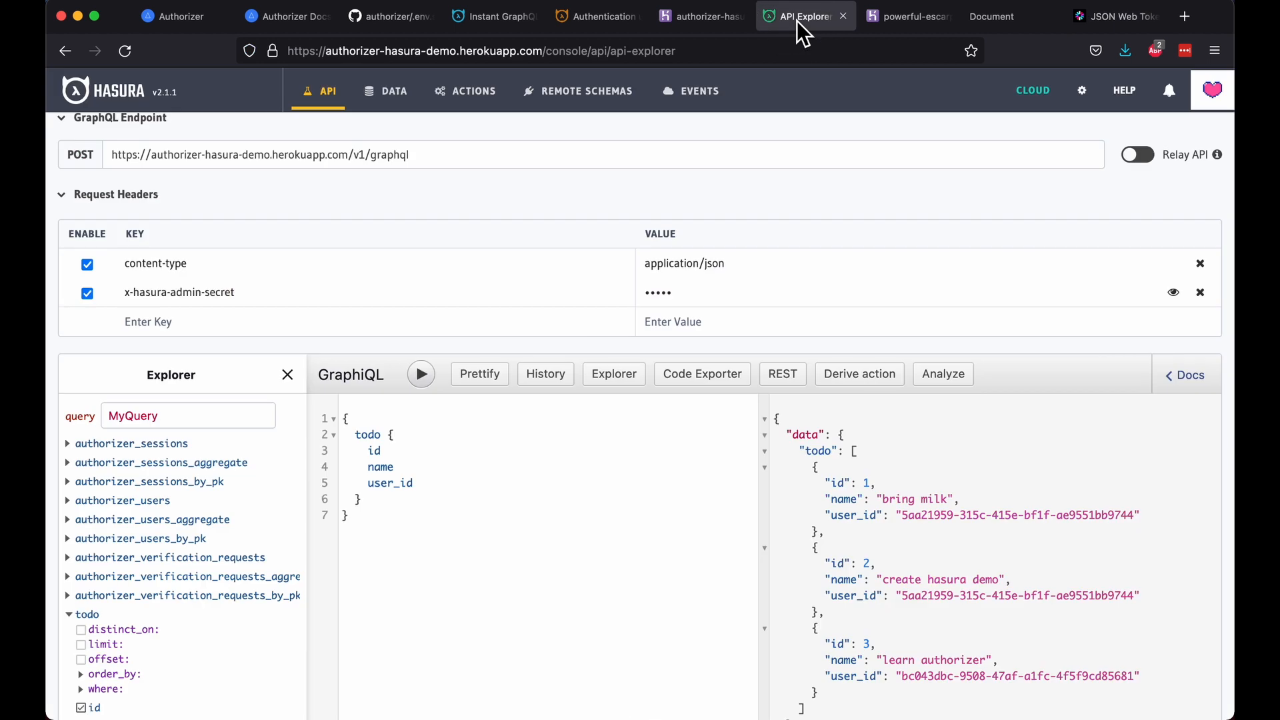
click(248, 331)
text(Authorization)
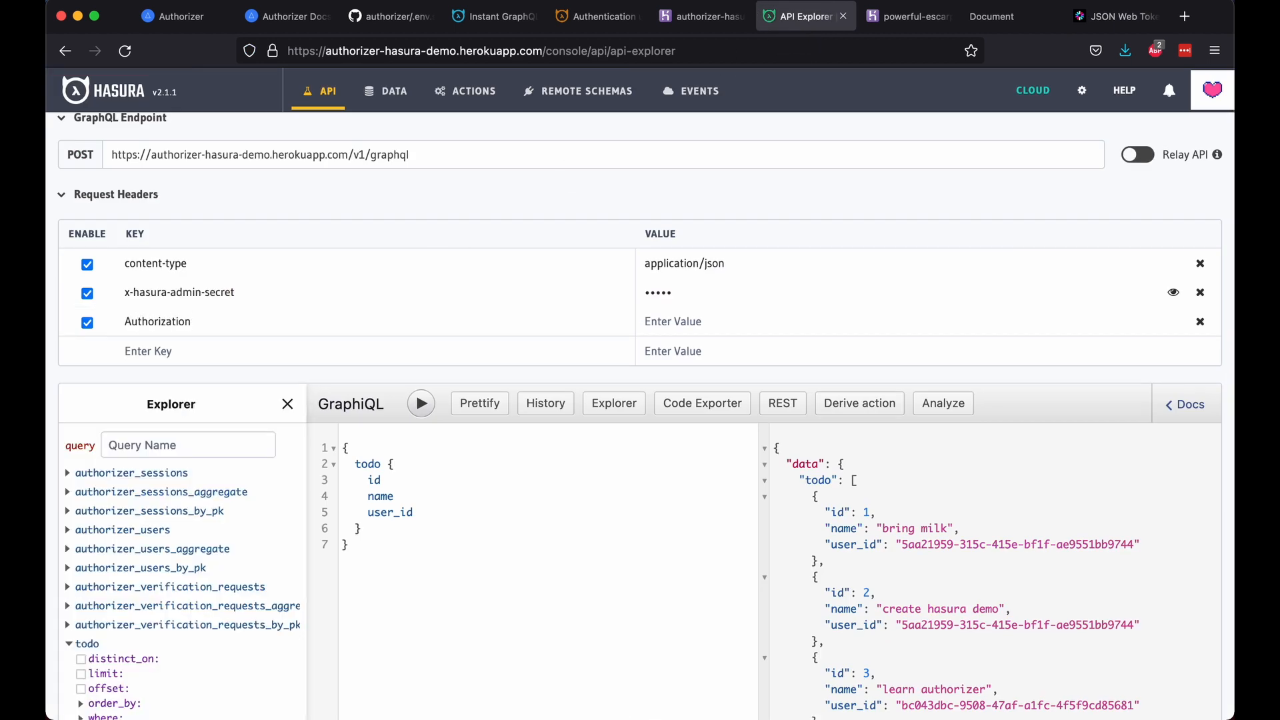
key(Tab)
text(Bearer)
key(super+v)
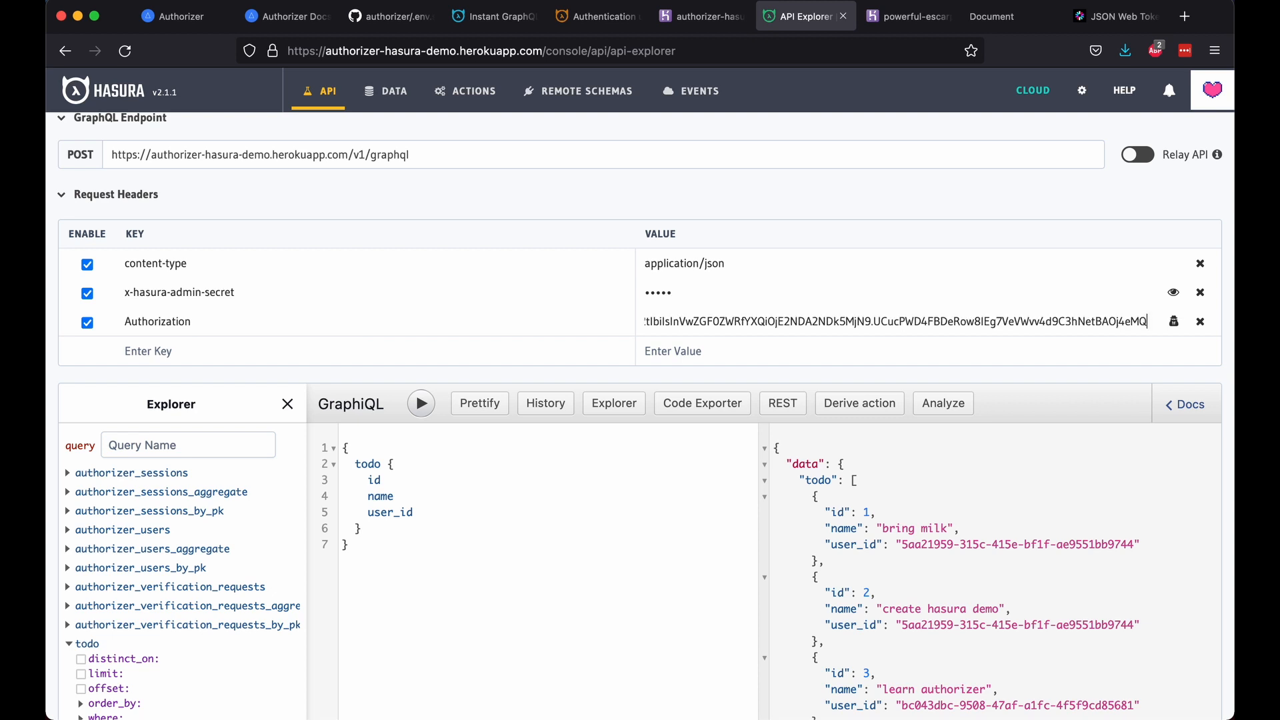
click(89, 297)
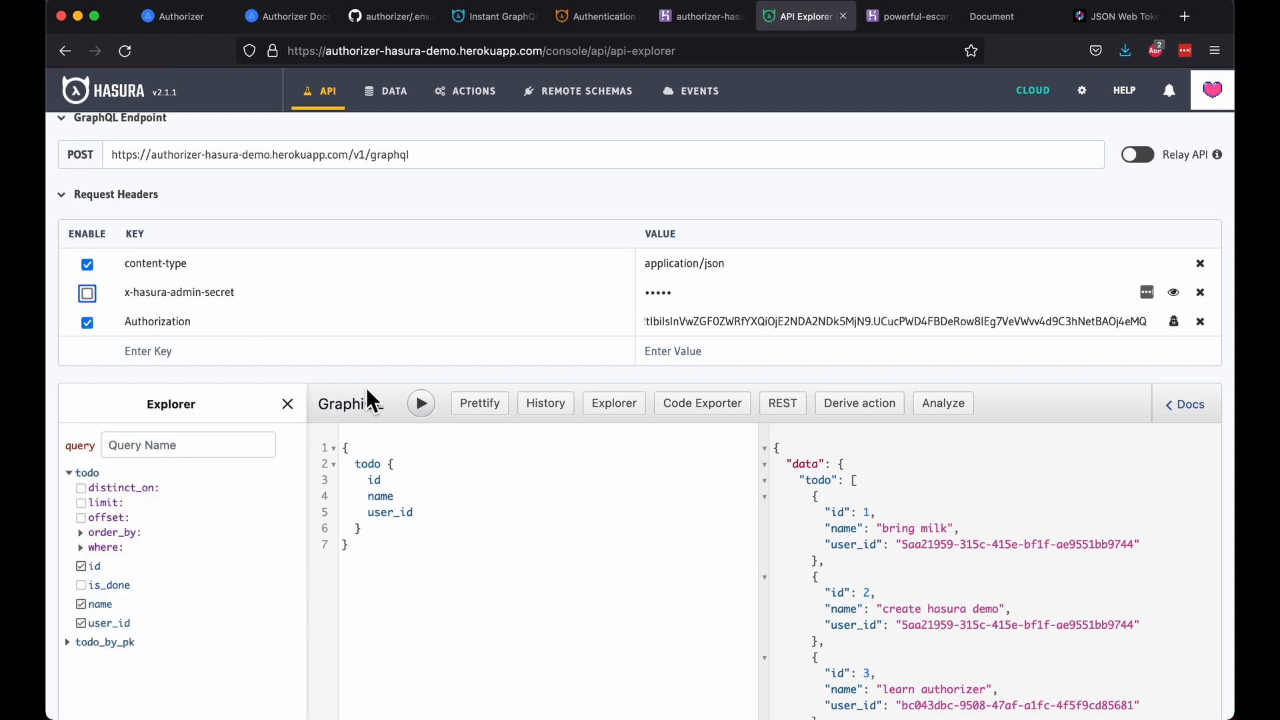
click(439, 410)
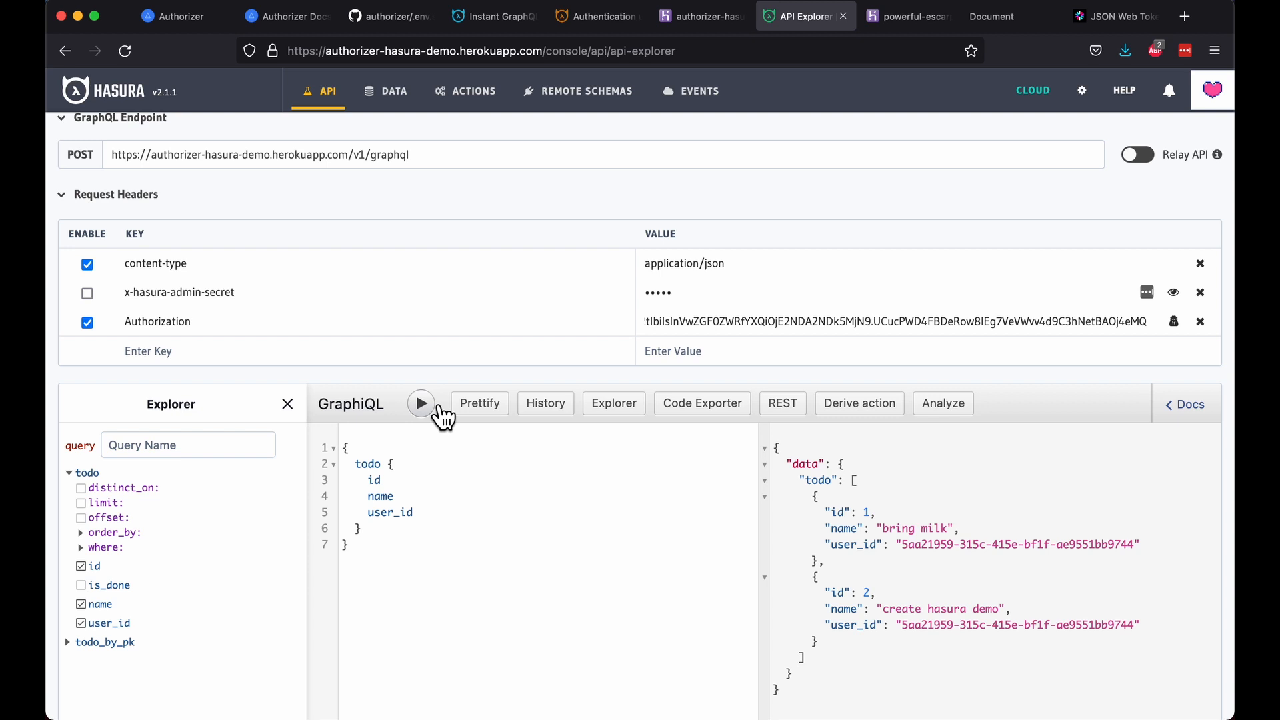
click(583, 96)
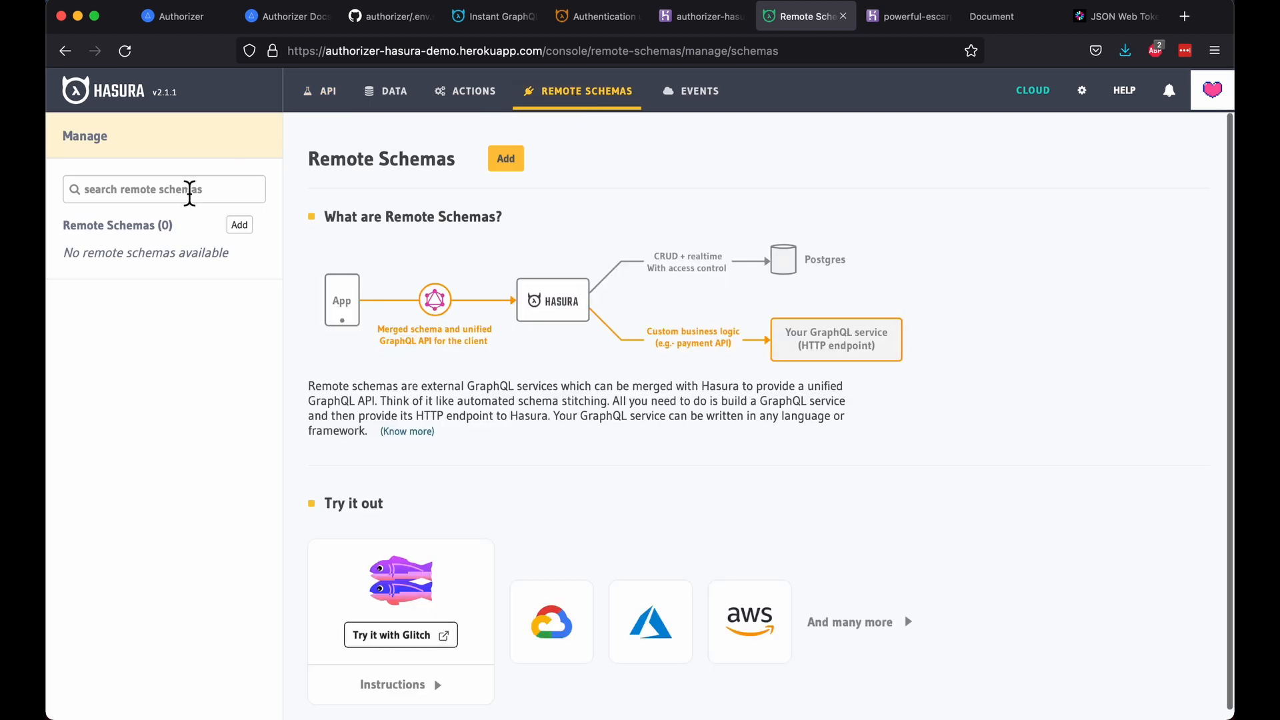
Step: Start a new remote schema named 'authorizer' and copy the deployed Authorizer app's URL
click(239, 224)
click(359, 231)
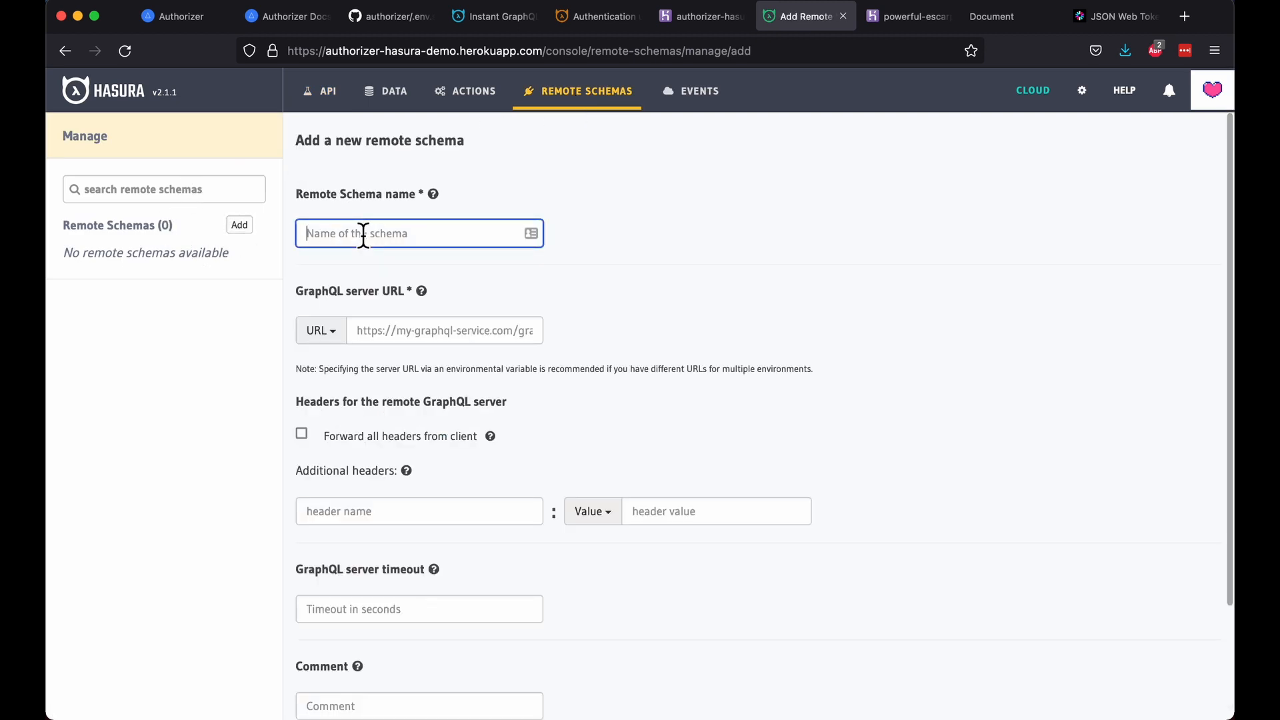
text(authorizer)
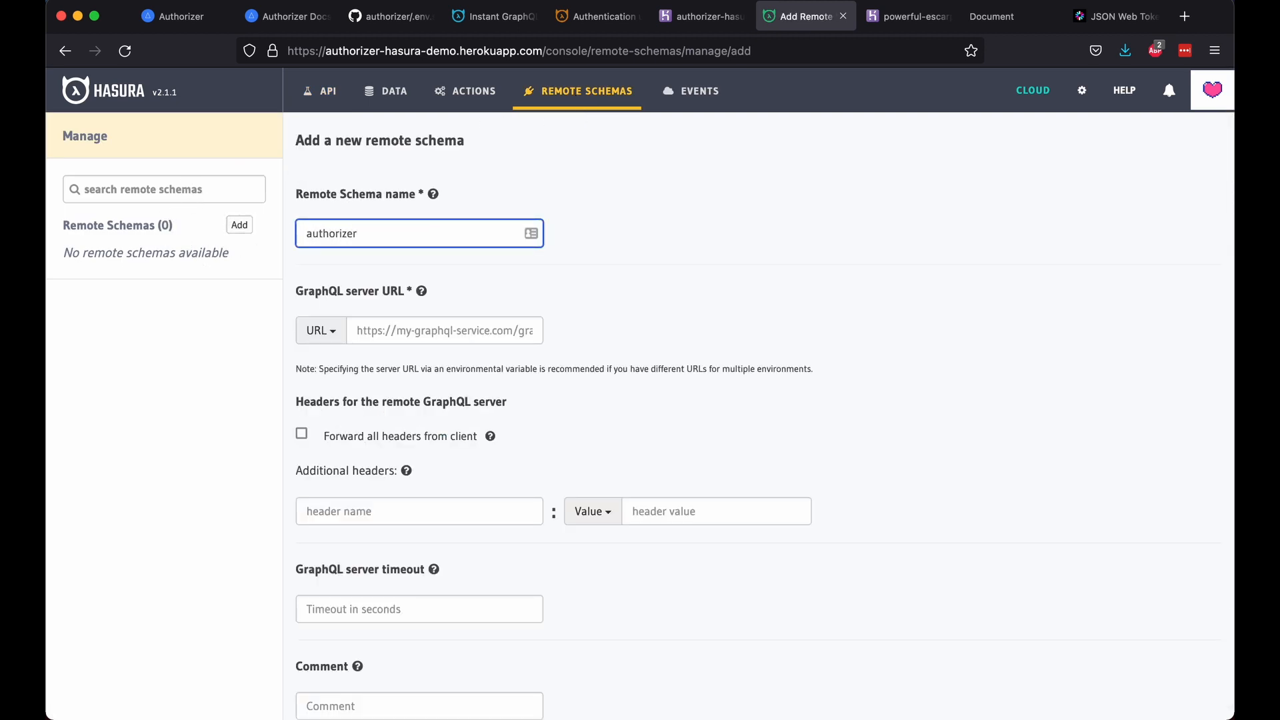
click(1004, 17)
click(569, 60)
key(super+c)
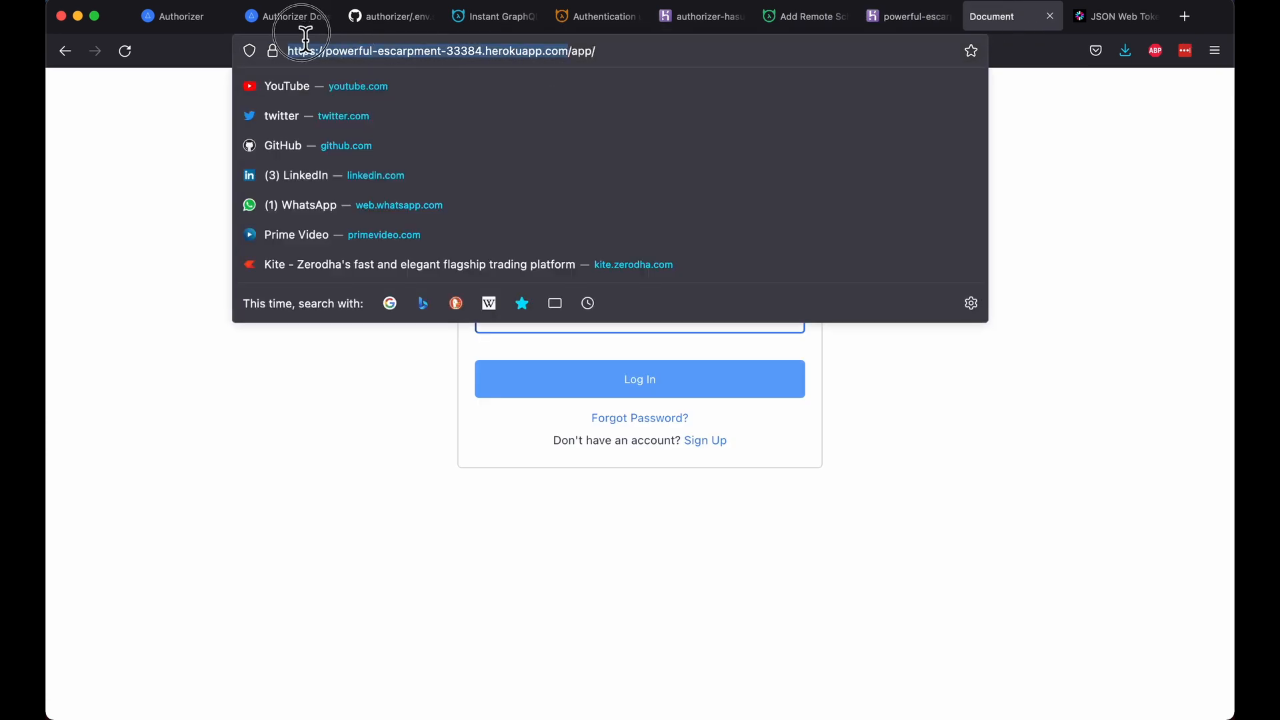
click(871, 20)
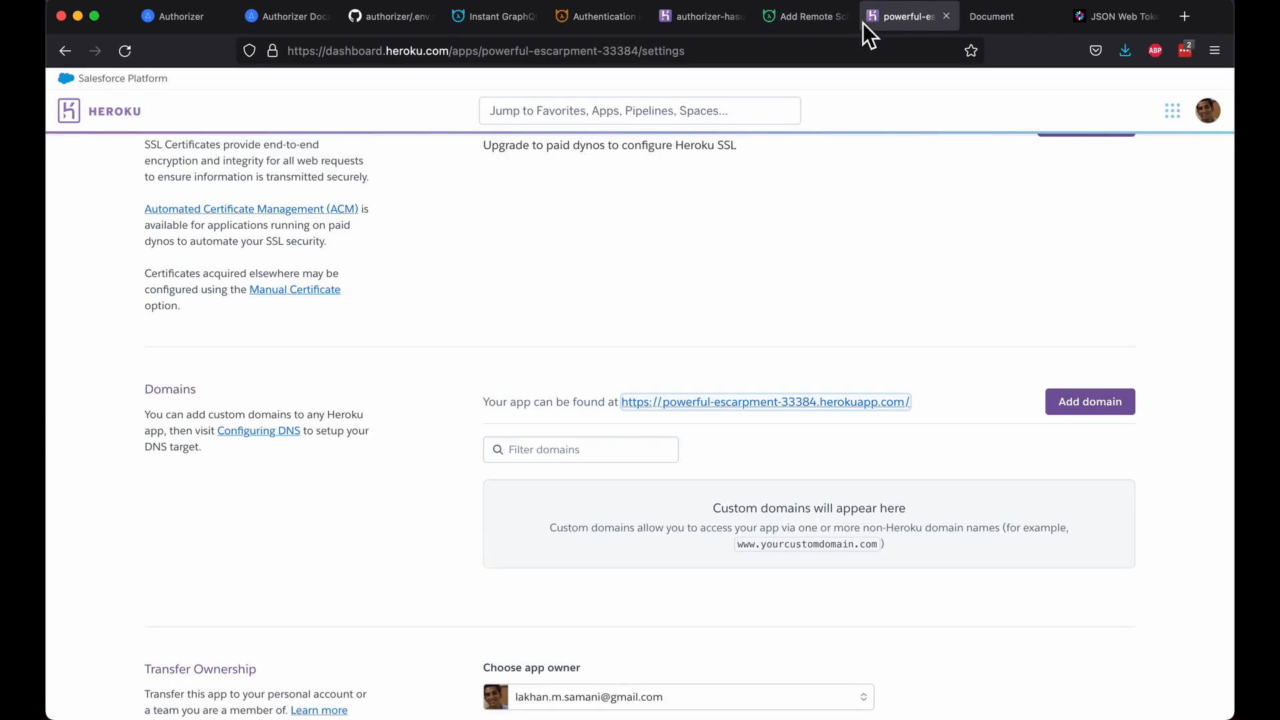
click(792, 22)
click(476, 330)
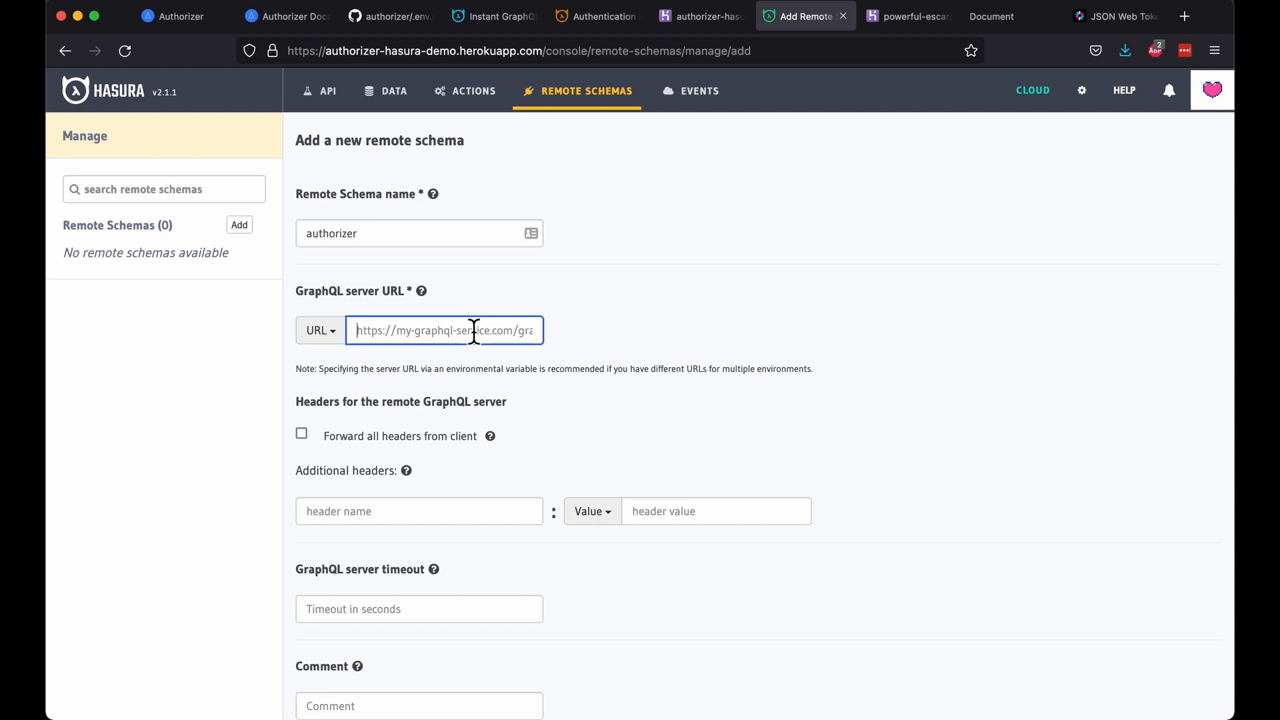
key(super+v)
text(/graphql)
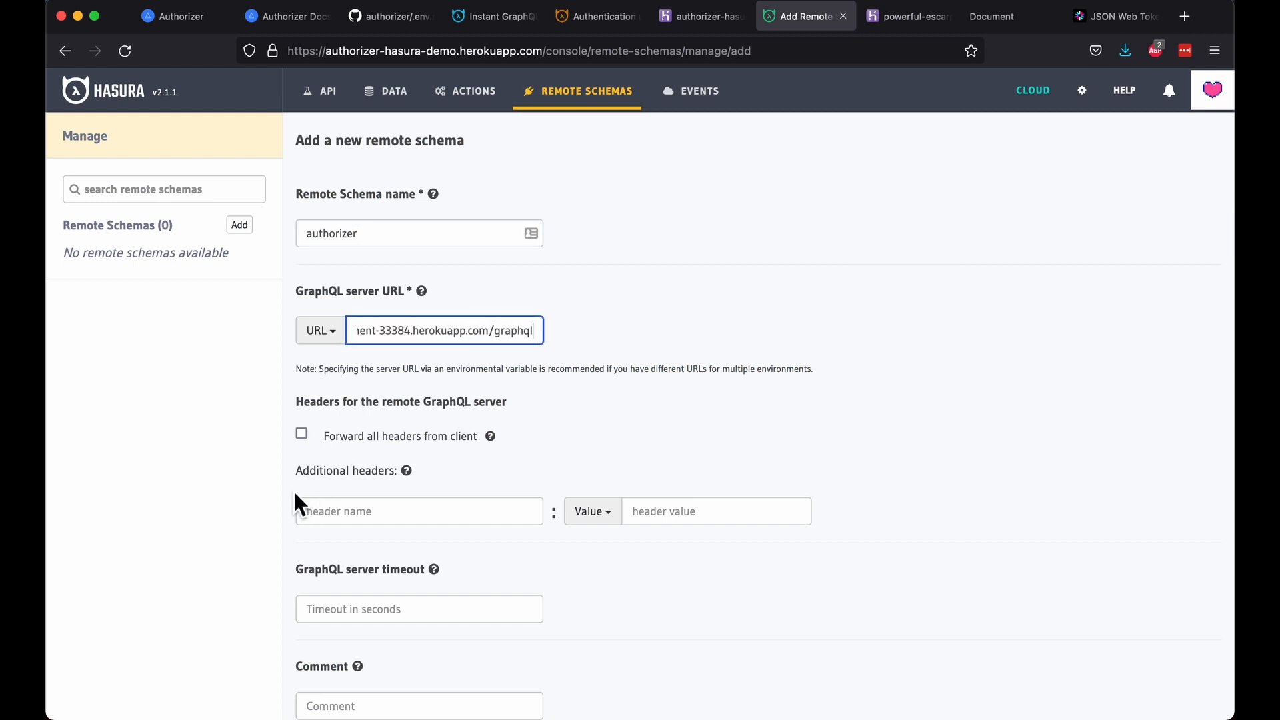
click(303, 437)
scroll(492, 468, down, 1)
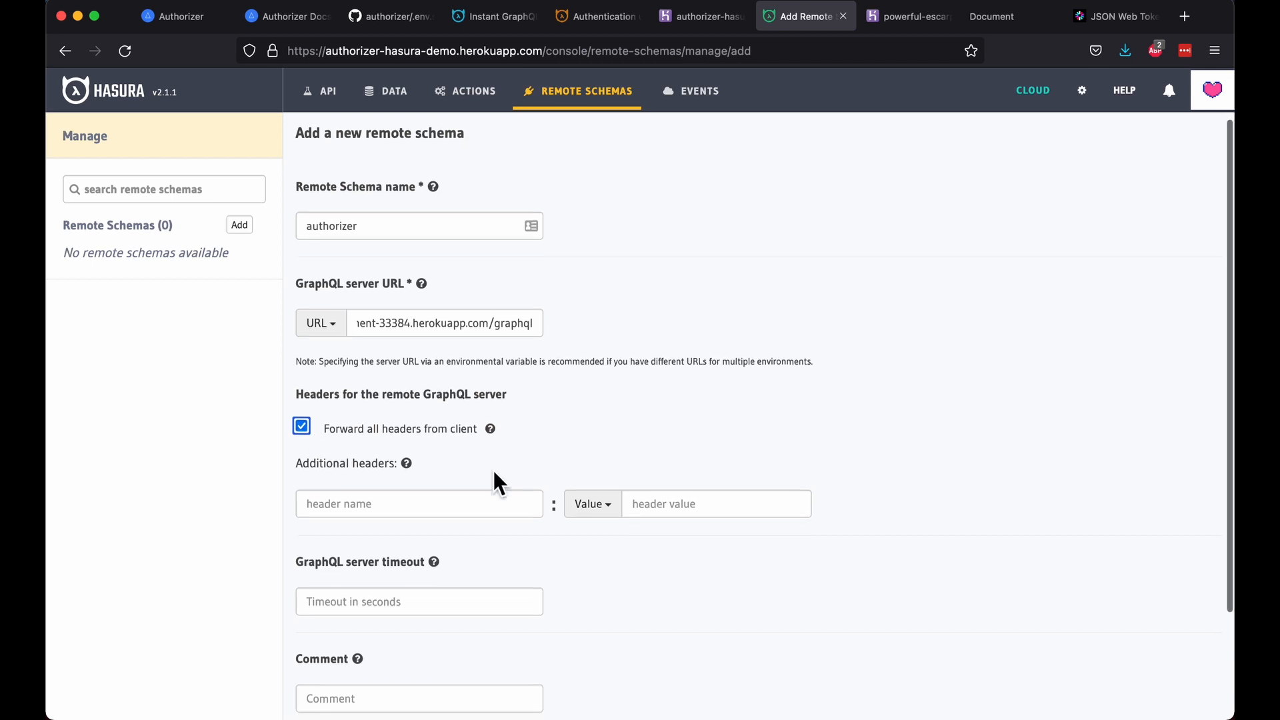
scroll(493, 473, down, 3)
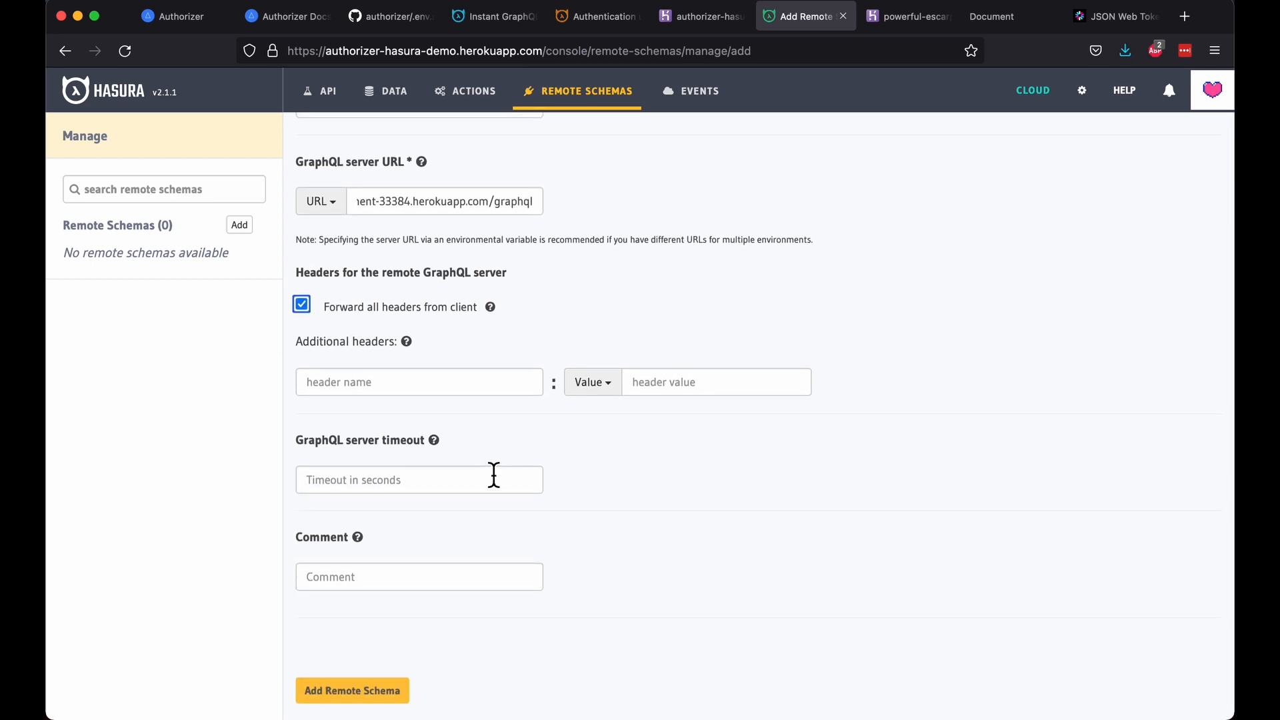
click(398, 695)
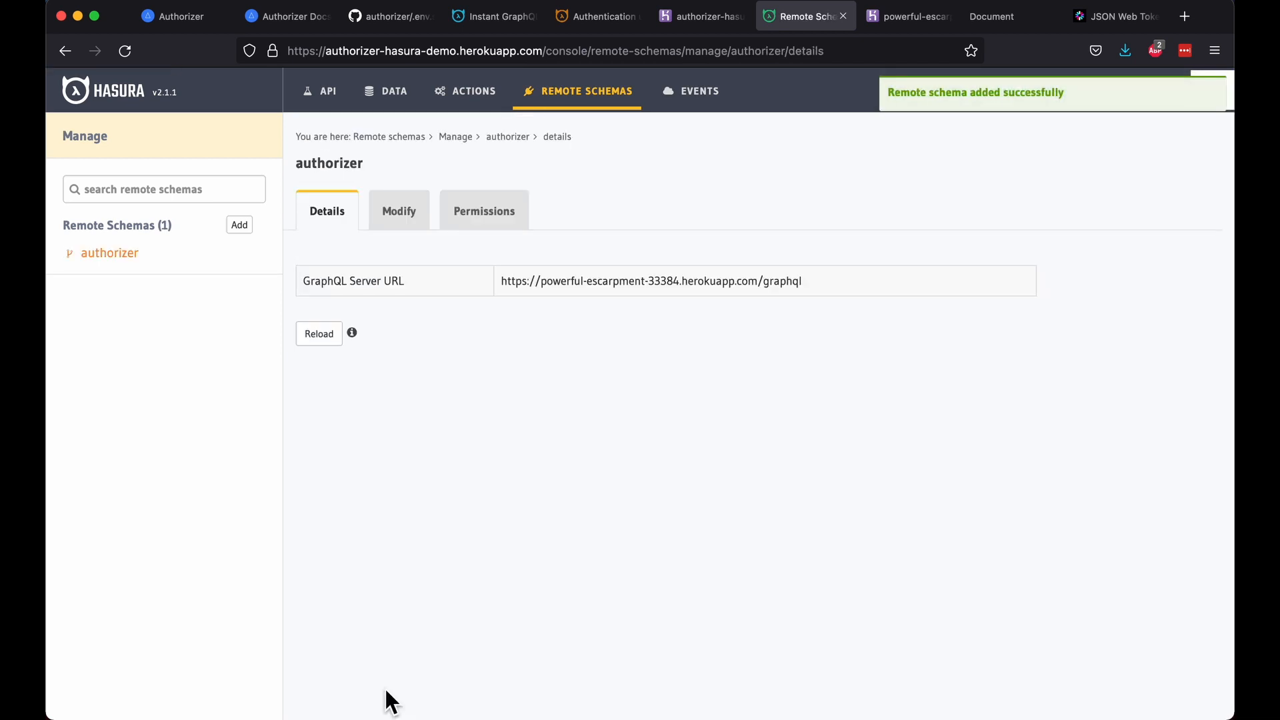
Step: Add a new mutation in the GraphiQL Explorer to browse Authorizer's login and signup mutations
click(321, 91)
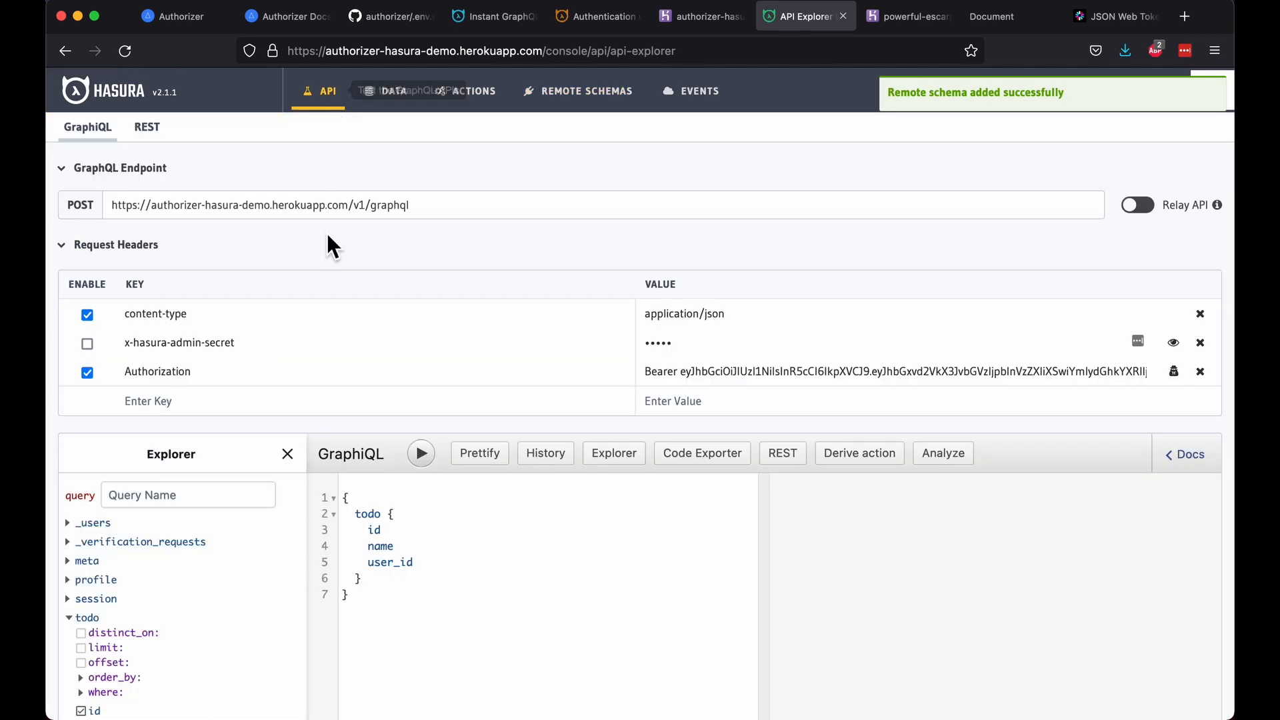
scroll(270, 525, down, 5)
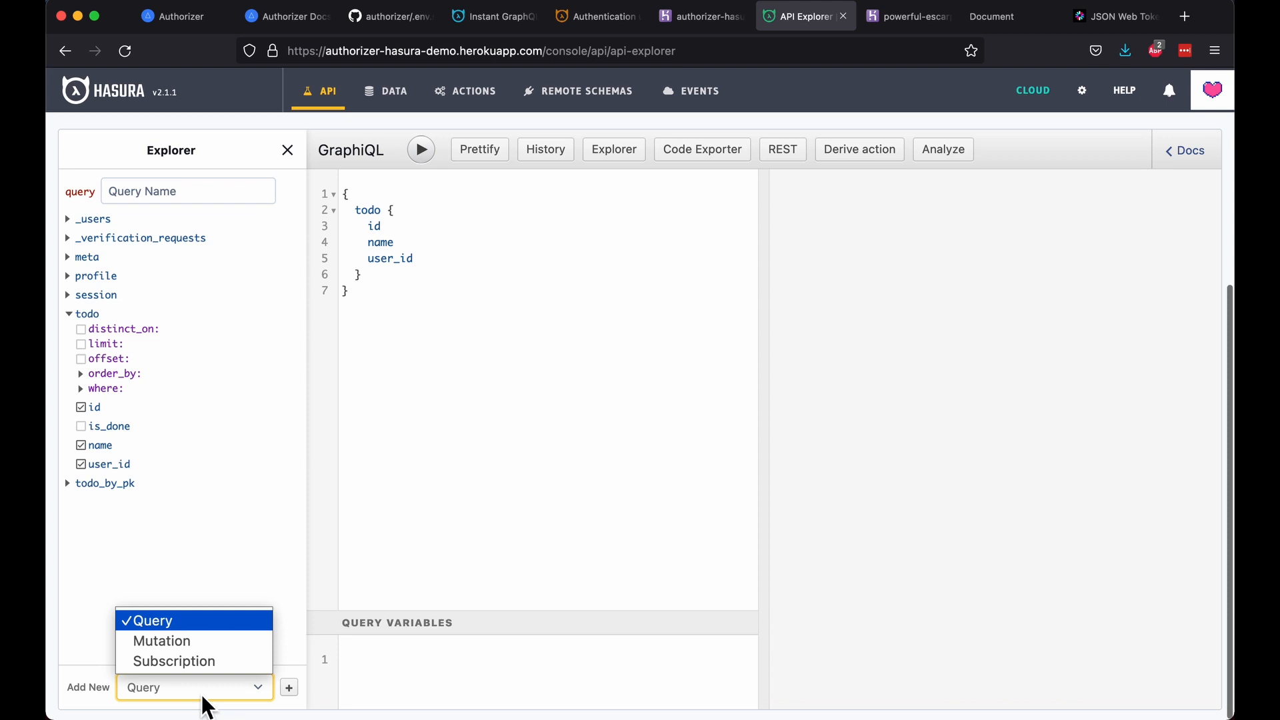
click(208, 645)
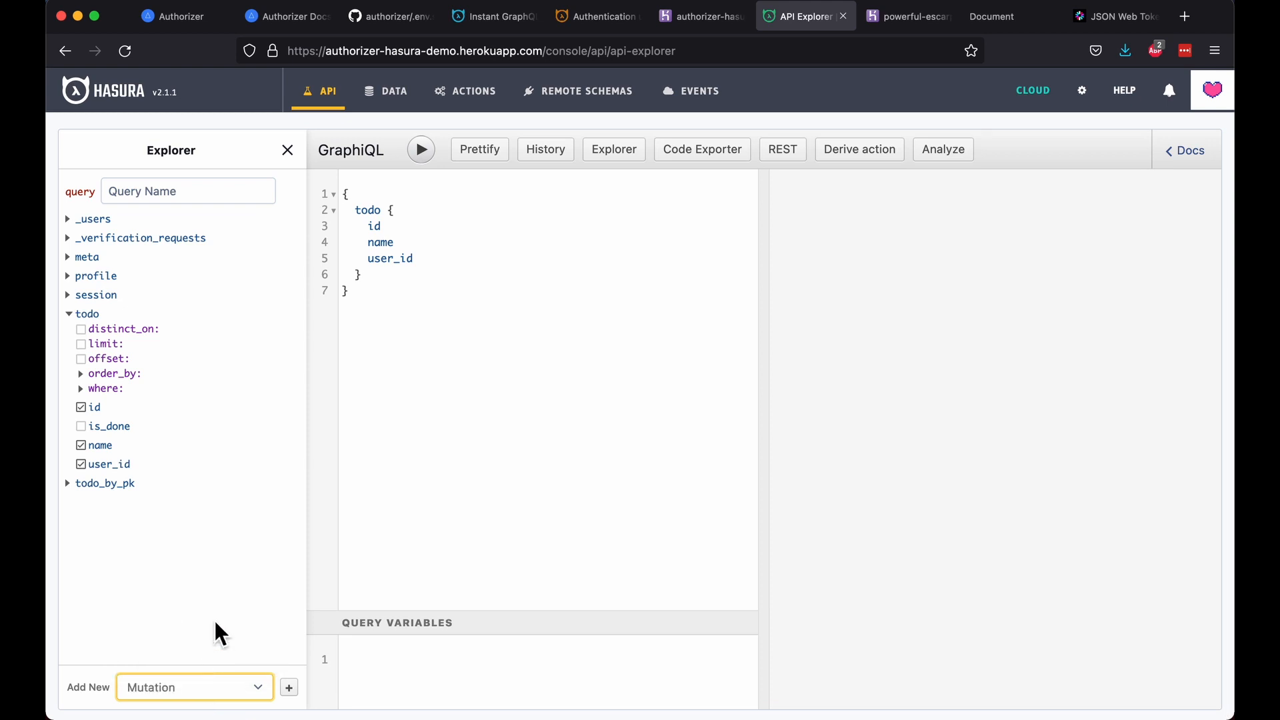
click(288, 688)
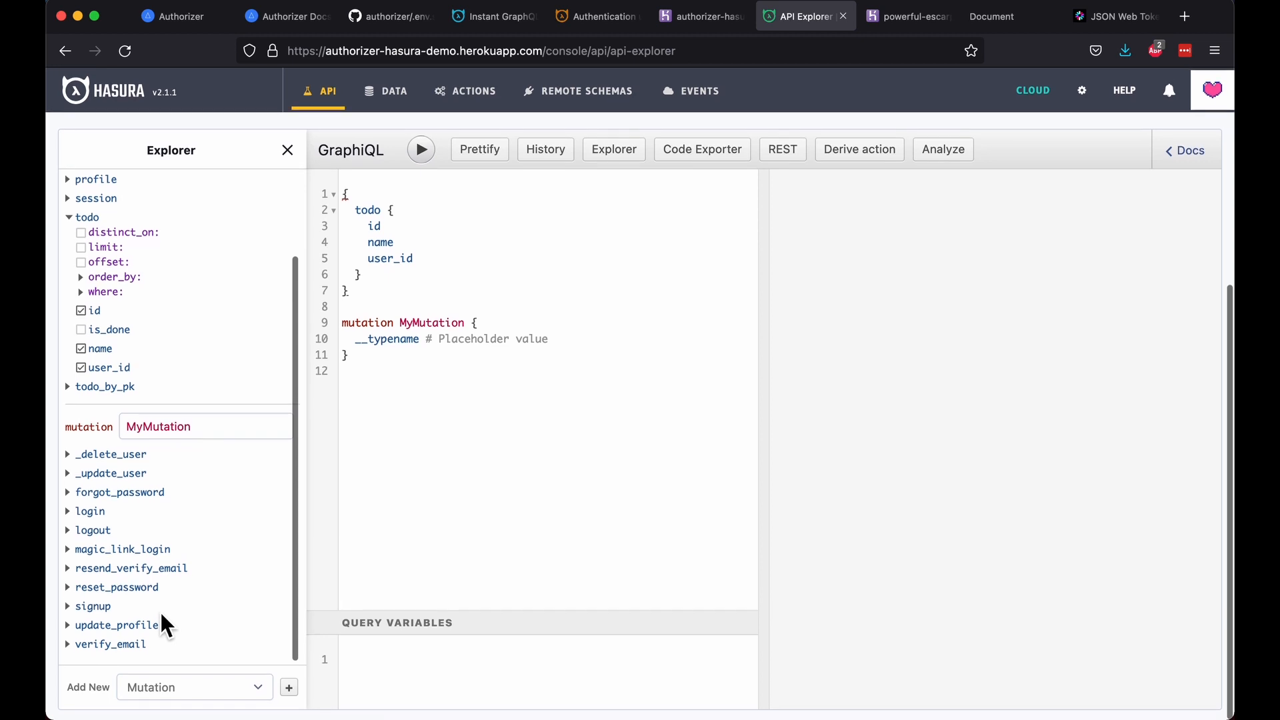
scroll(162, 616, up, 3)
scroll(160, 614, down, 3)
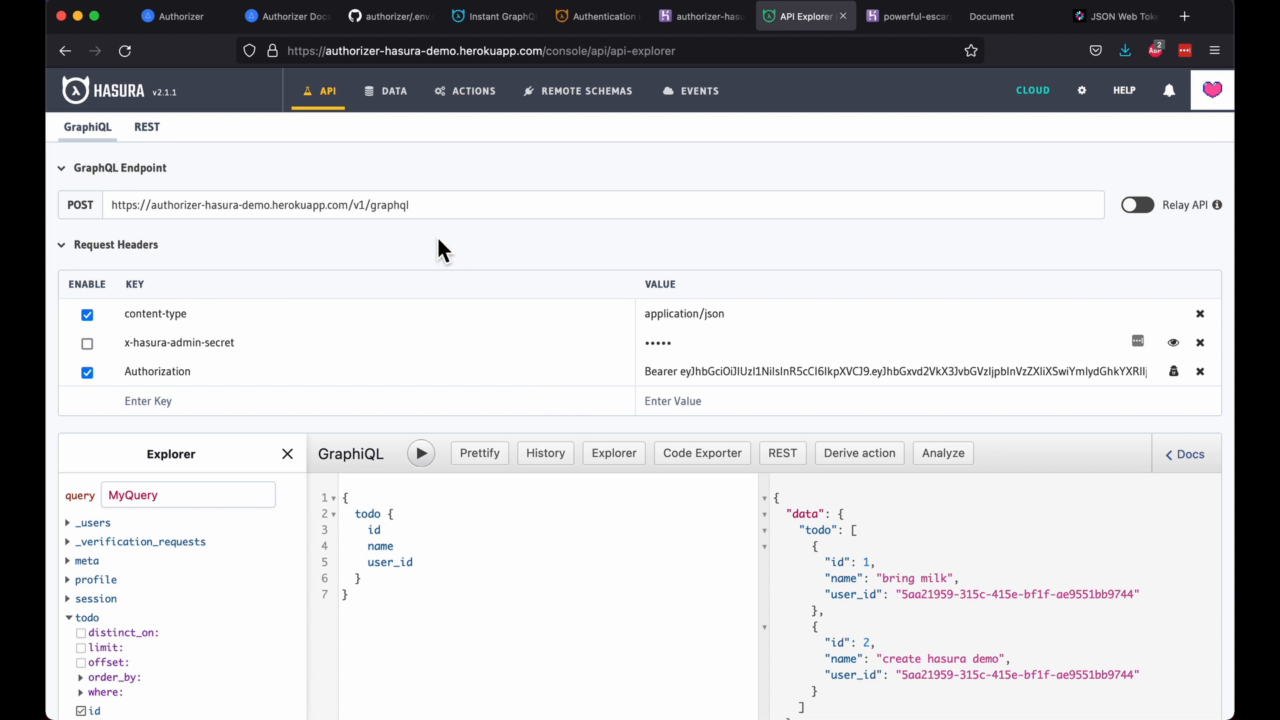
triple_click(217, 200)
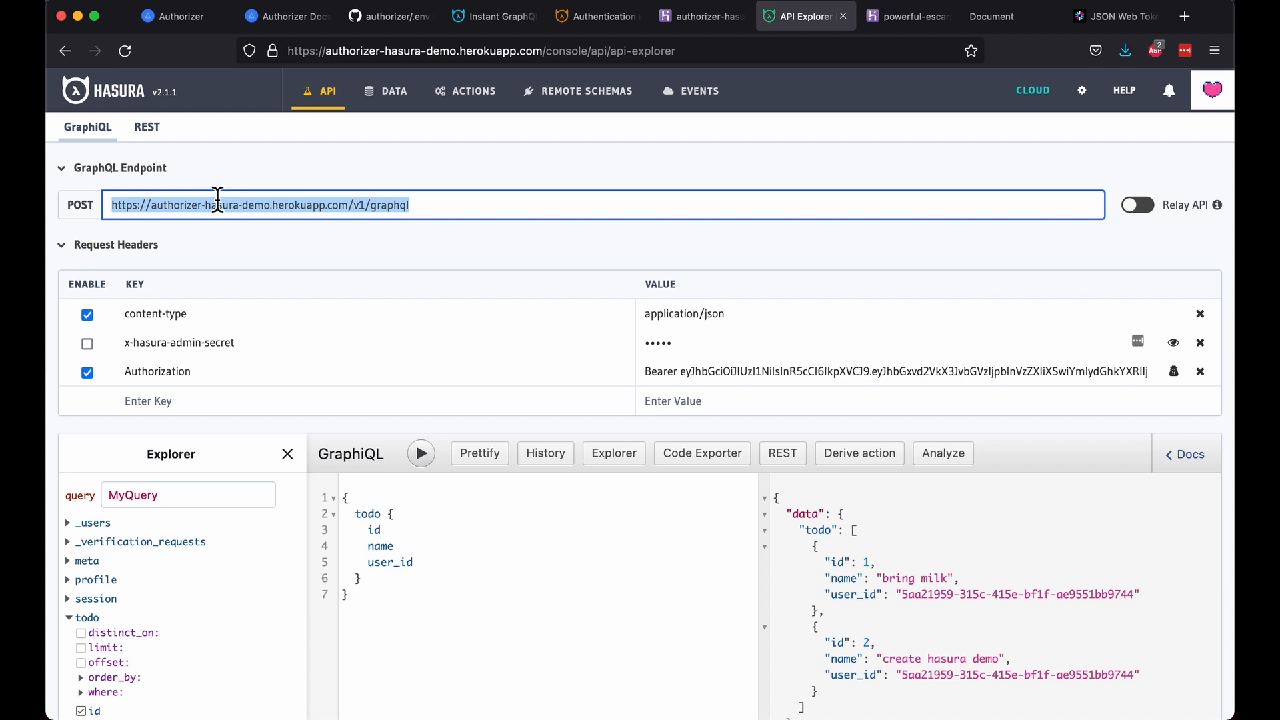
key(super+2)
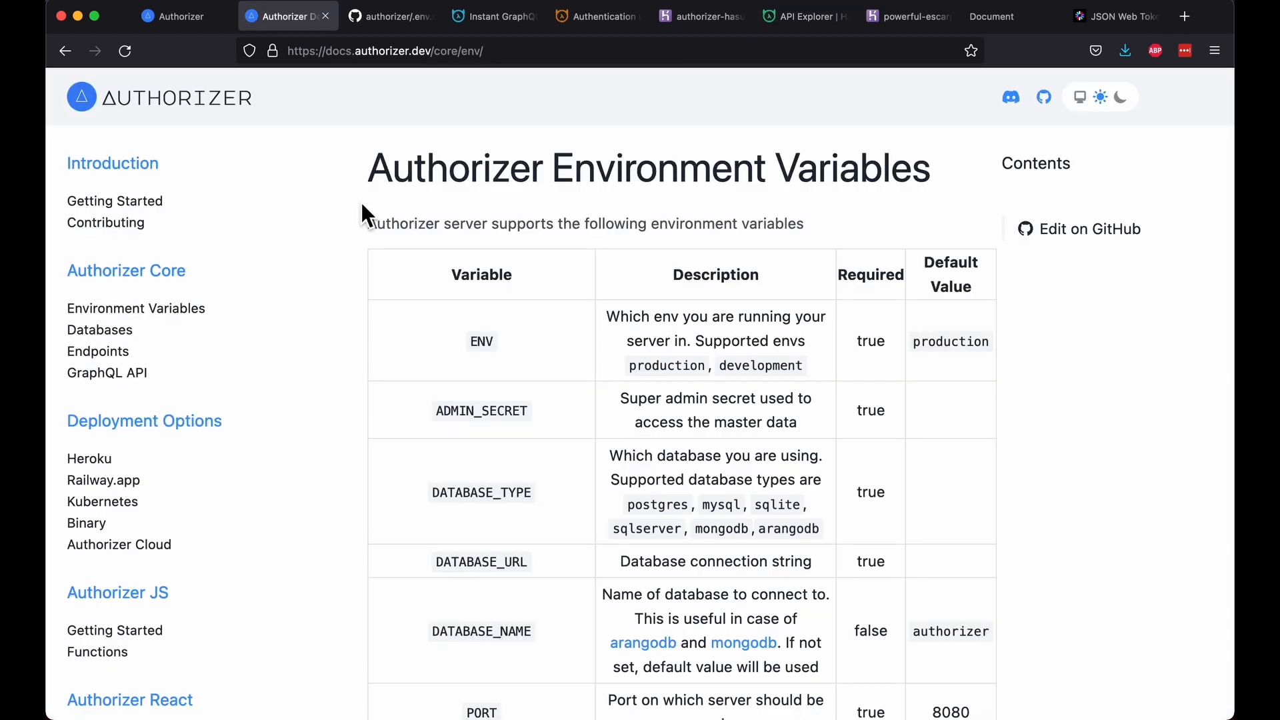